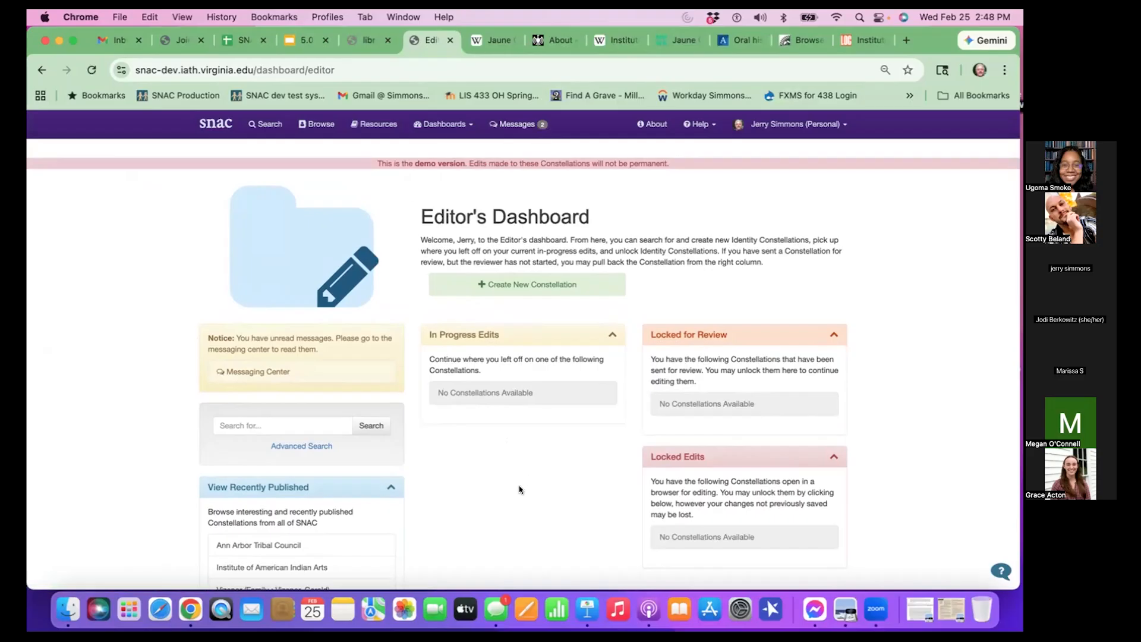
Search the existing constellations for "Getty Conservation Institute. Field Projects Division"
{"action": "left_click", "coordinate": [284, 426]}
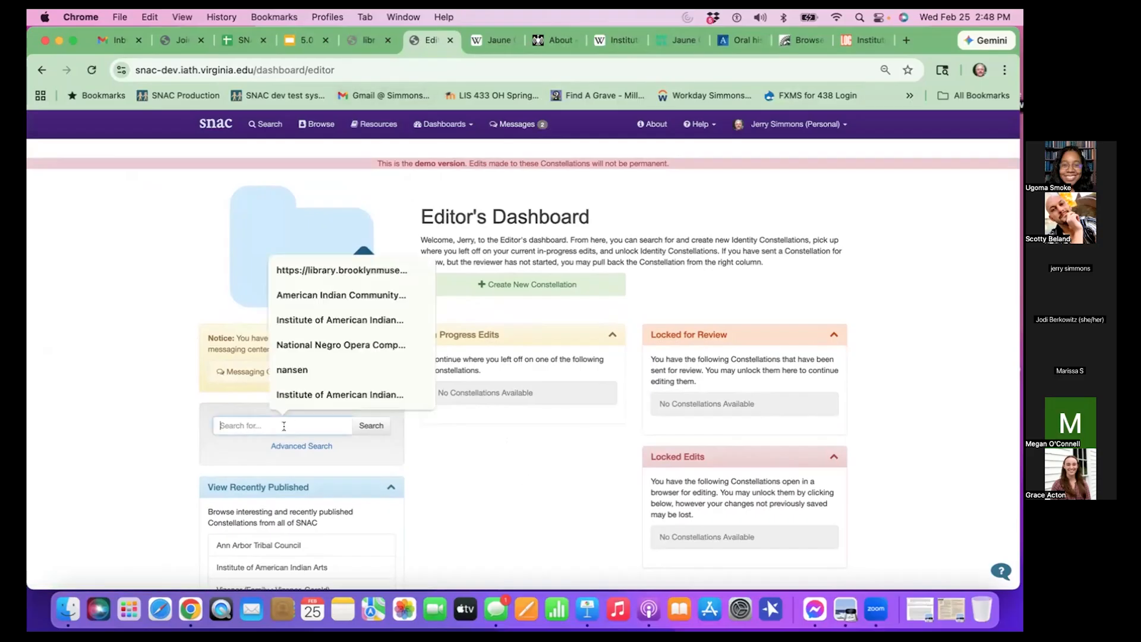
{"action": "type", "text": "Getty Conservation Institute. Field Projects Division"}
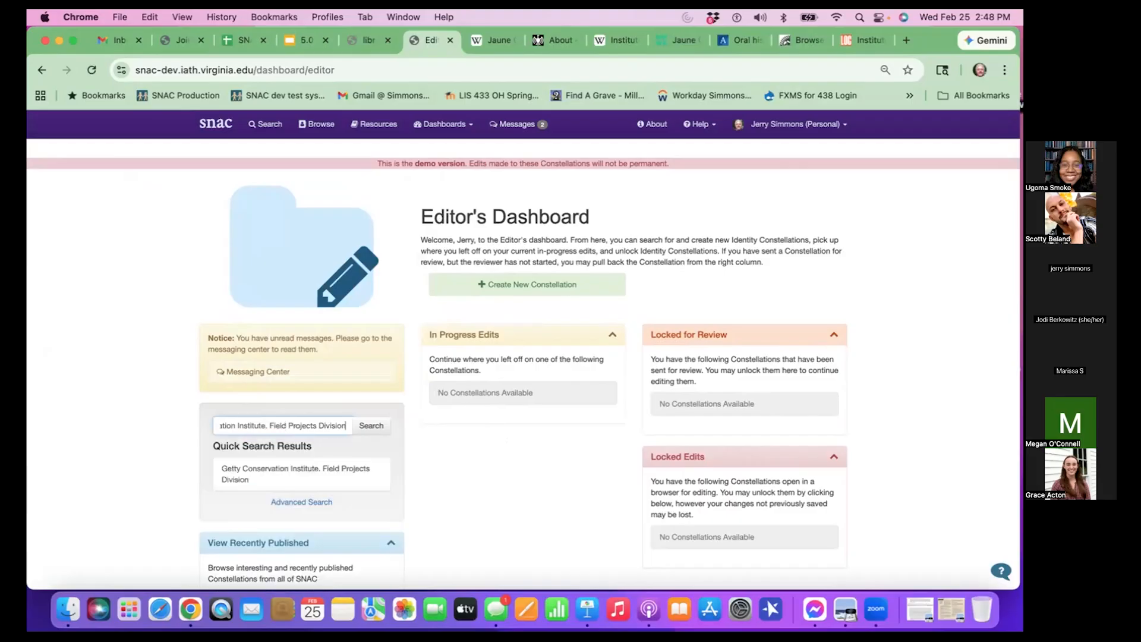
{"action": "left_click", "coordinate": [512, 467]}
Start a new constellation and set its entity type to corporateBody
{"action": "left_click", "coordinate": [492, 282]}
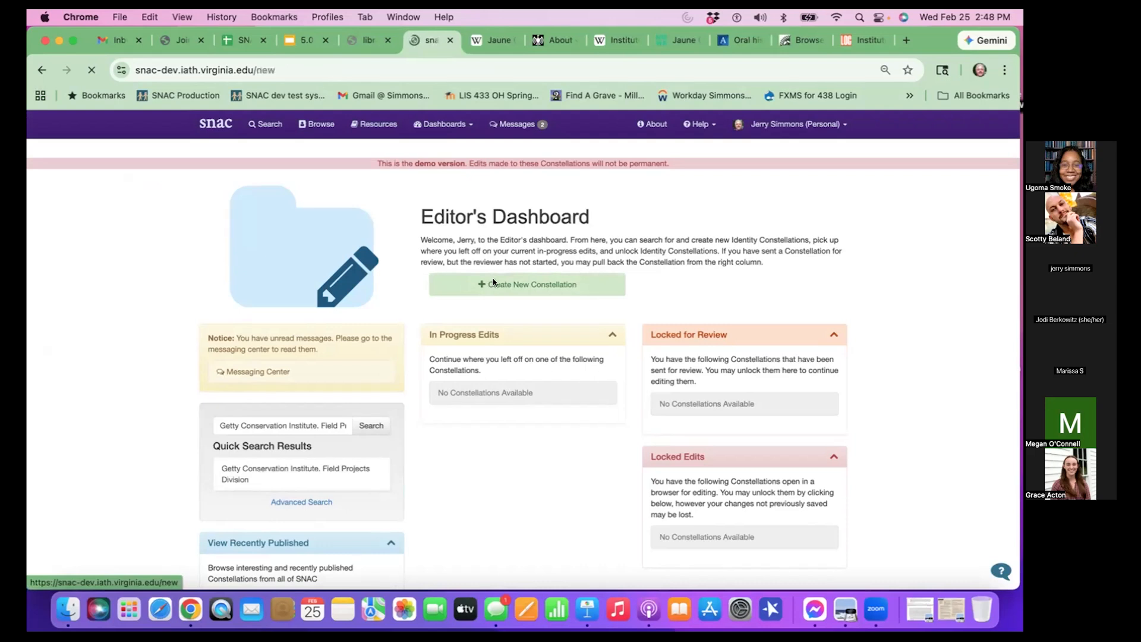
{"action": "scroll", "coordinate": [460, 411], "scroll_direction": "down", "scroll_amount": 1}
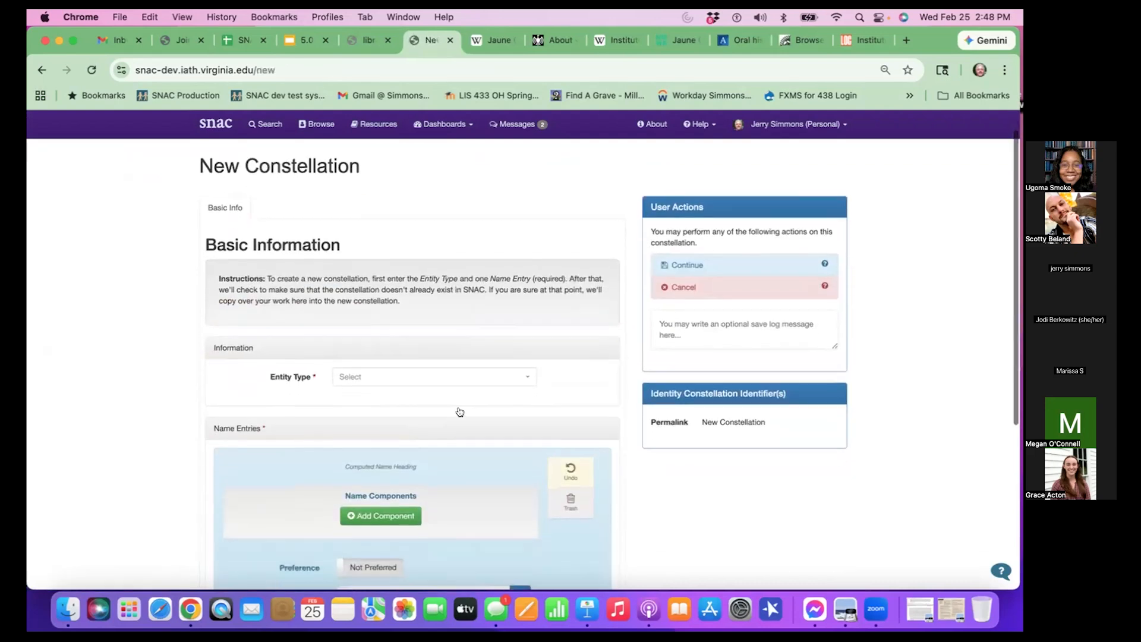
{"action": "left_click", "coordinate": [483, 387]}
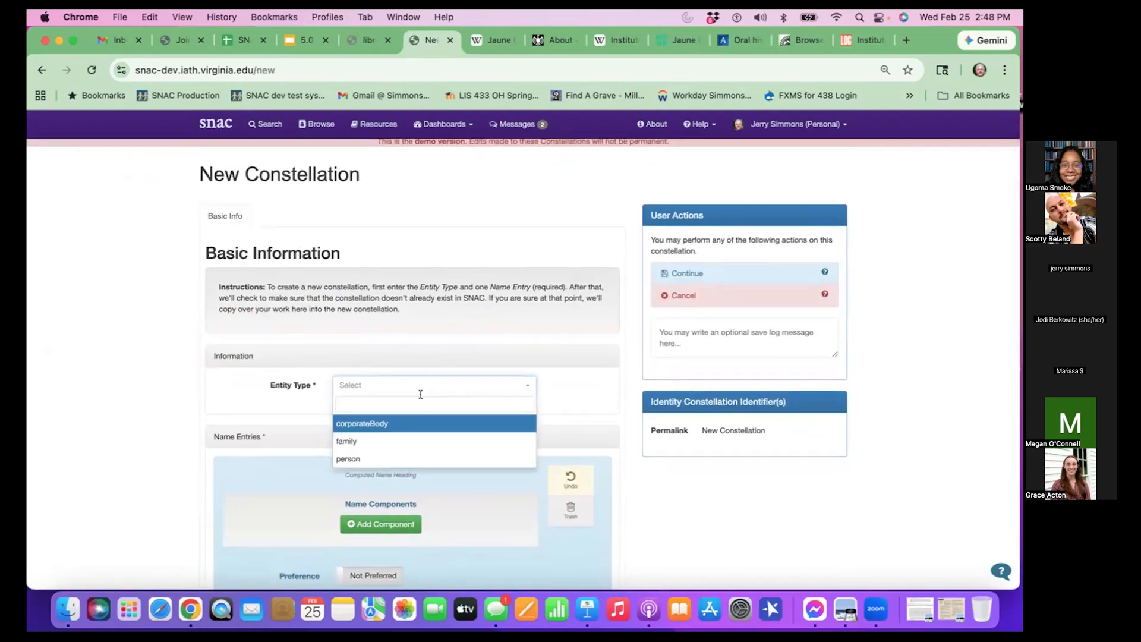
{"action": "left_click", "coordinate": [412, 423]}
Add a Name component reading "Getty Conservation Institute" to the name entry
{"action": "scroll", "coordinate": [473, 498], "scroll_direction": "down", "scroll_amount": 5}
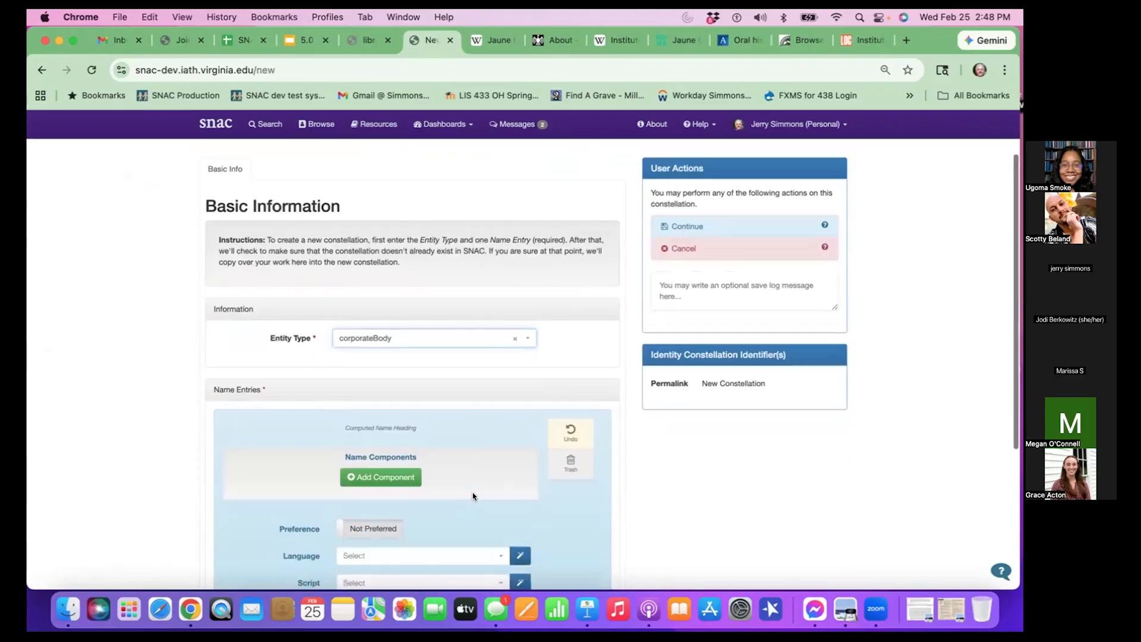
{"action": "left_click", "coordinate": [401, 403]}
{"action": "left_click", "coordinate": [313, 406]}
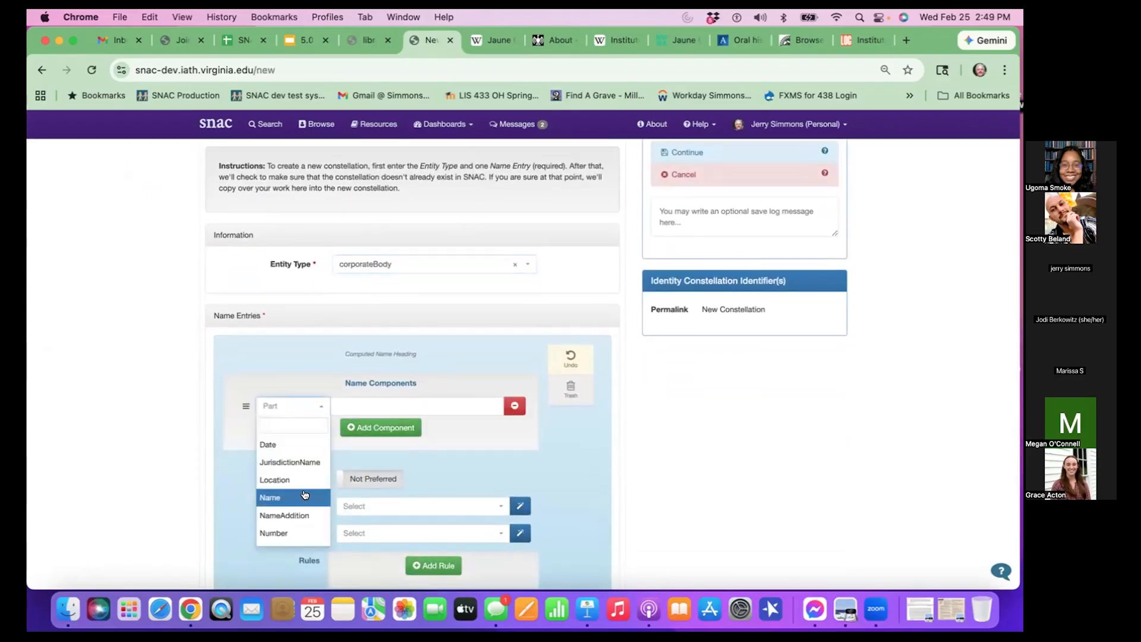
{"action": "left_click", "coordinate": [304, 497]}
{"action": "left_click", "coordinate": [390, 407]}
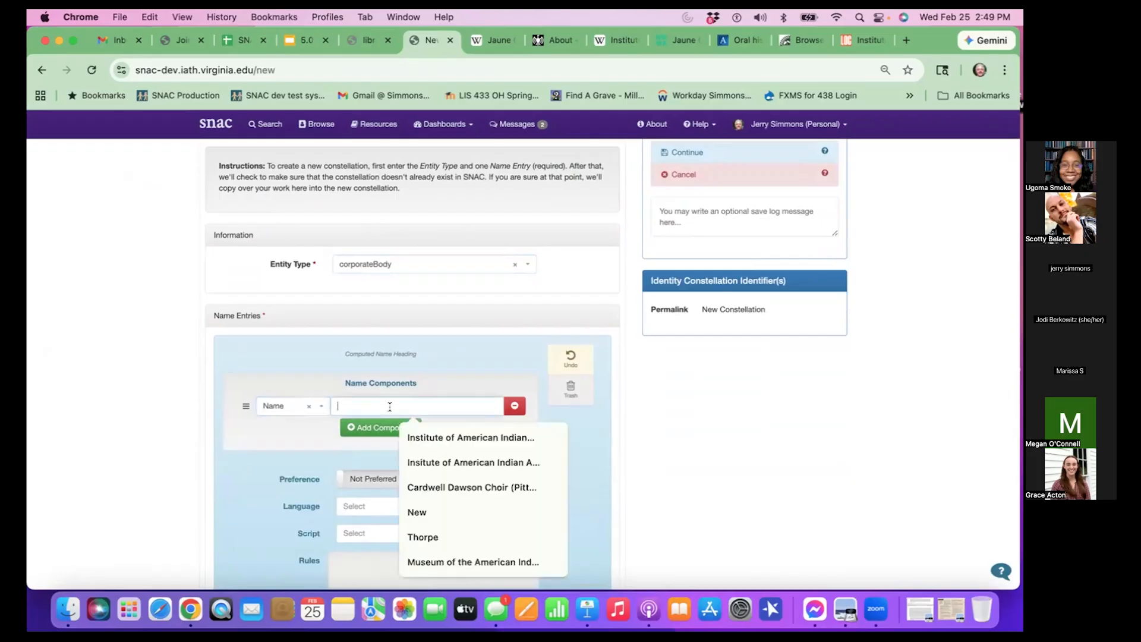
{"action": "type", "text": "Getty Conservation Institute. Field Projects Division"}
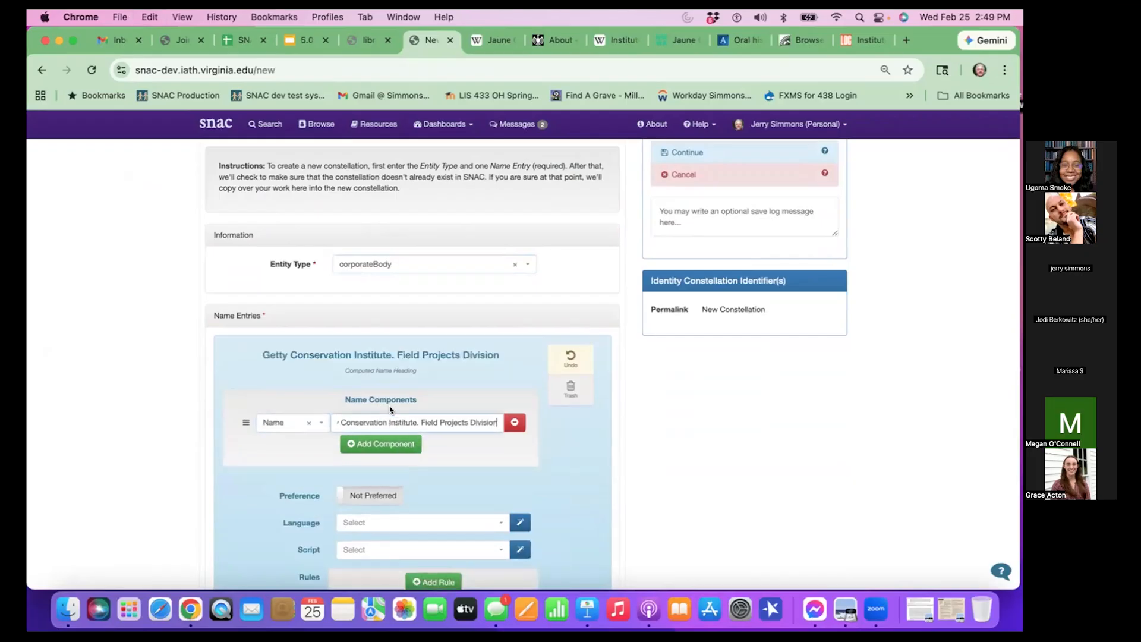
{"action": "key", "text": "BackSpace"}
{"action": "key", "text": "BackSpace"}
{"action": "key", "text": "BackSpace"}
{"action": "key", "text": "BackSpace"}
{"action": "key", "text": "BackSpace"}
{"action": "key", "text": "BackSpace"}
{"action": "key", "text": "BackSpace"}
{"action": "key", "text": "BackSpace"}
{"action": "key", "text": "BackSpace"}
{"action": "key", "text": "BackSpace"}
{"action": "key", "text": "BackSpace"}
{"action": "key", "text": "BackSpace"}
{"action": "key", "text": "BackSpace"}
{"action": "key", "text": "BackSpace"}
{"action": "key", "text": "BackSpace"}
{"action": "key", "text": "BackSpace"}
{"action": "key", "text": "BackSpace"}
{"action": "key", "text": "BackSpace"}
{"action": "key", "text": "BackSpace"}
{"action": "key", "text": "BackSpace"}
{"action": "key", "text": "BackSpace"}
{"action": "key", "text": "BackSpace"}
{"action": "key", "text": "BackSpace"}
{"action": "key", "text": "BackSpace"}
{"action": "key", "text": "BackSpace"}
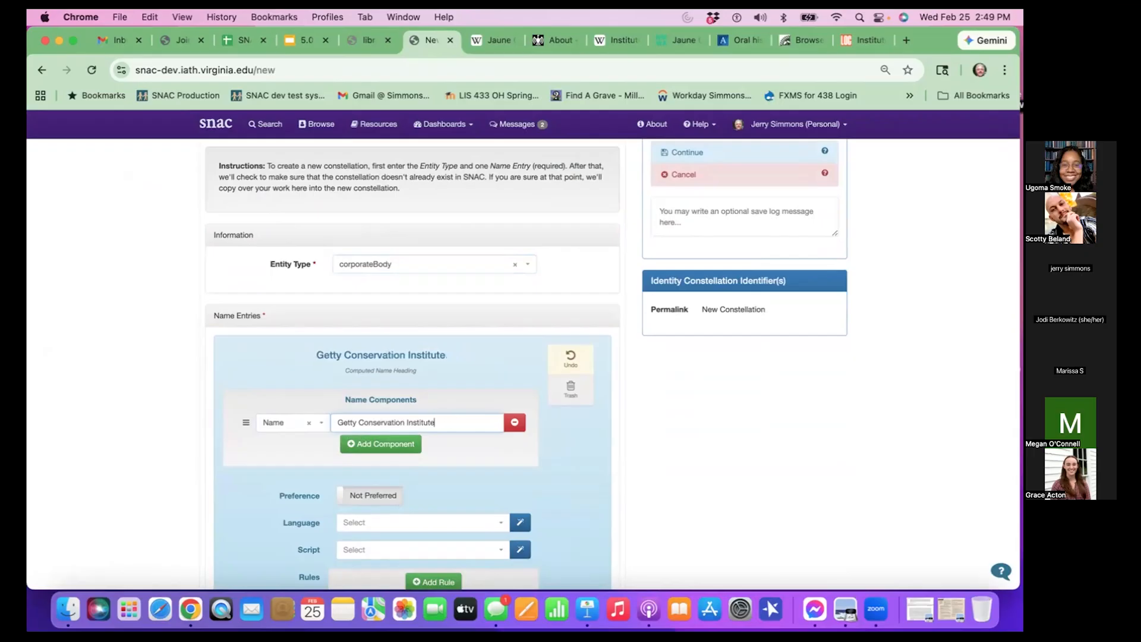
Add a second name component of type SubdivisionName reading "Field Projects Division"
{"action": "left_click", "coordinate": [381, 444]}
{"action": "scroll", "coordinate": [356, 416], "scroll_direction": "down", "scroll_amount": 2}
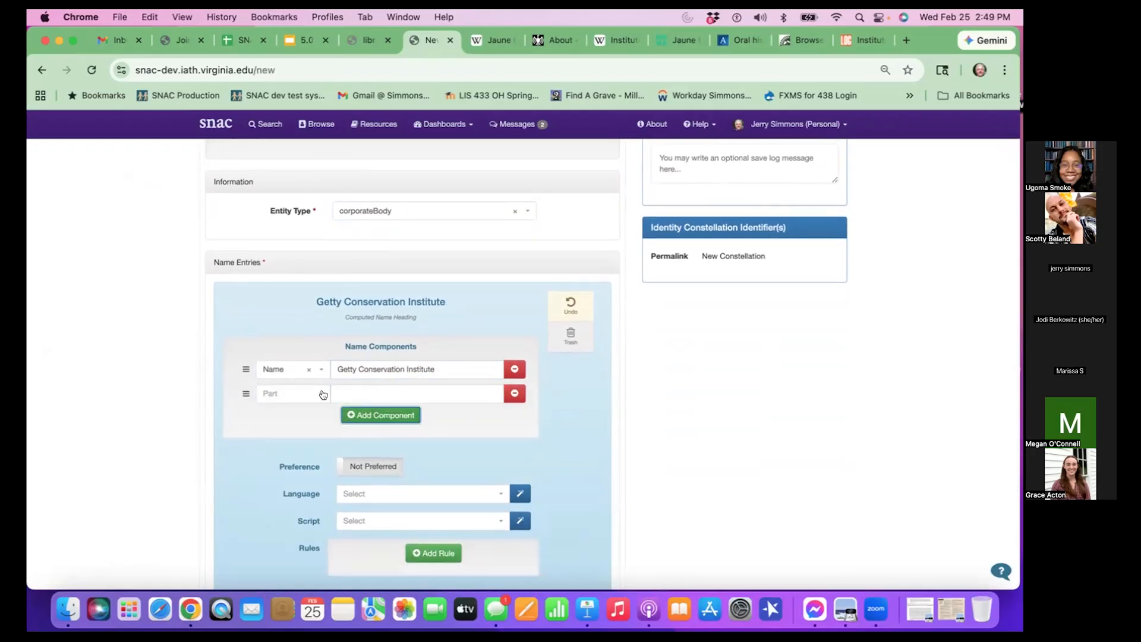
{"action": "left_click", "coordinate": [323, 394]}
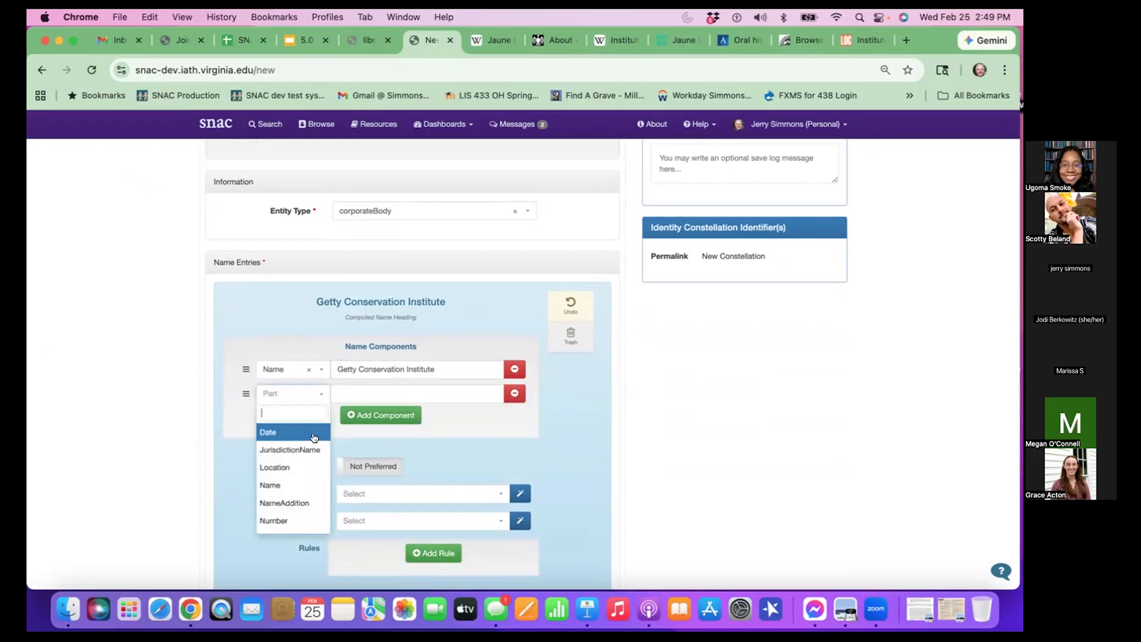
{"action": "scroll", "coordinate": [311, 502], "scroll_direction": "down", "scroll_amount": 1}
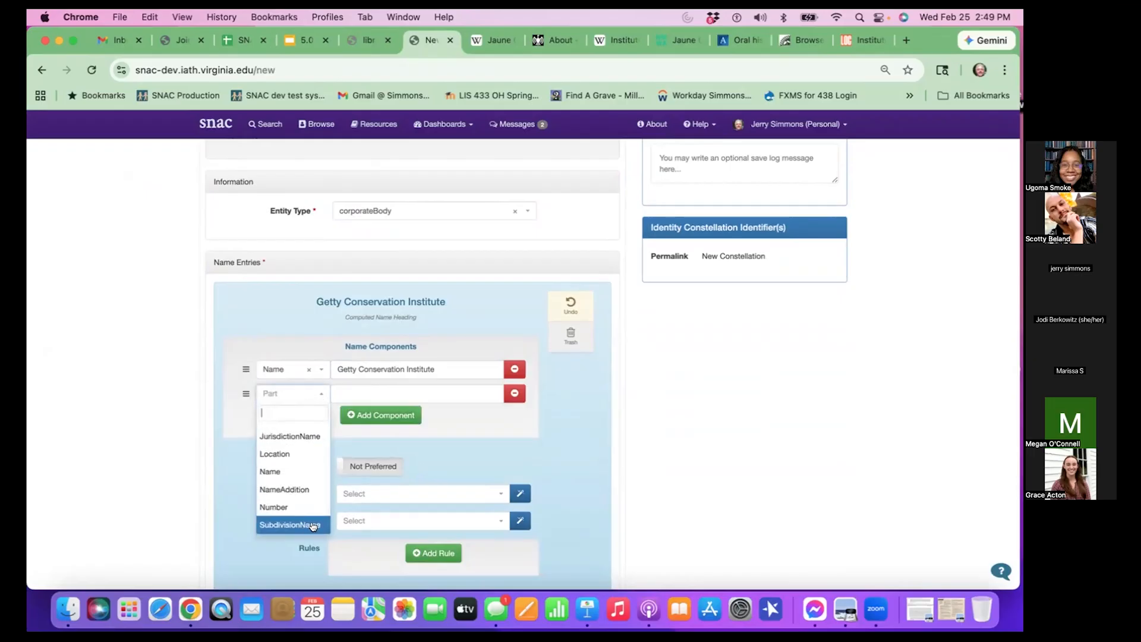
{"action": "left_click", "coordinate": [312, 520]}
{"action": "left_click", "coordinate": [365, 392]}
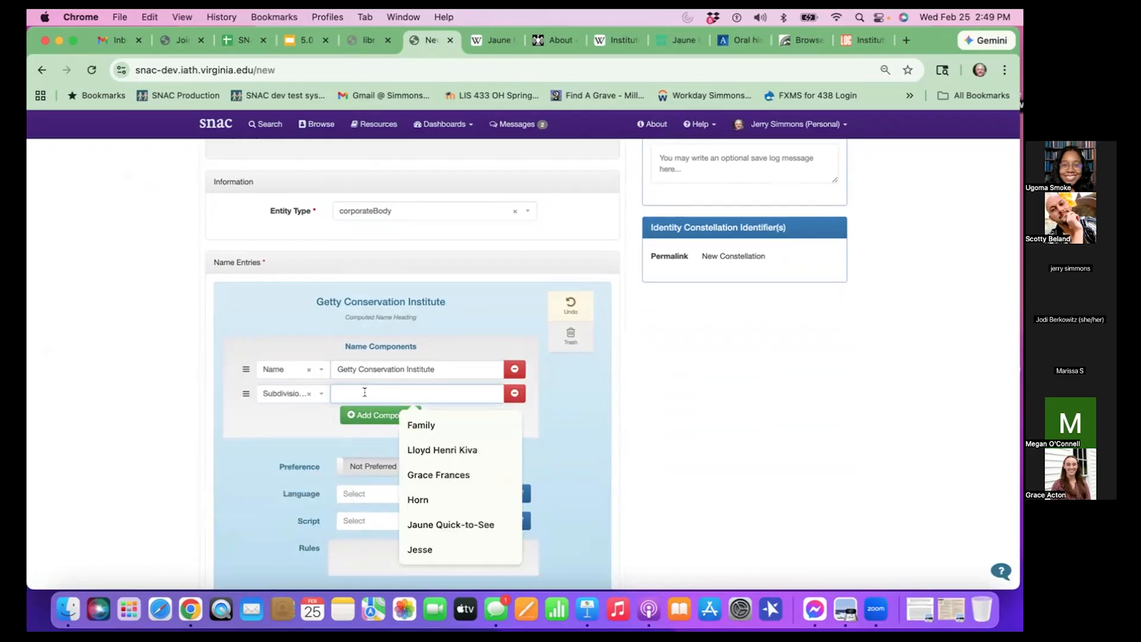
{"action": "type", "text": "Getty Conservation Institute. Field Projects Division"}
{"action": "left_click_drag", "start_coordinate": [419, 405], "coordinate": [328, 404]}
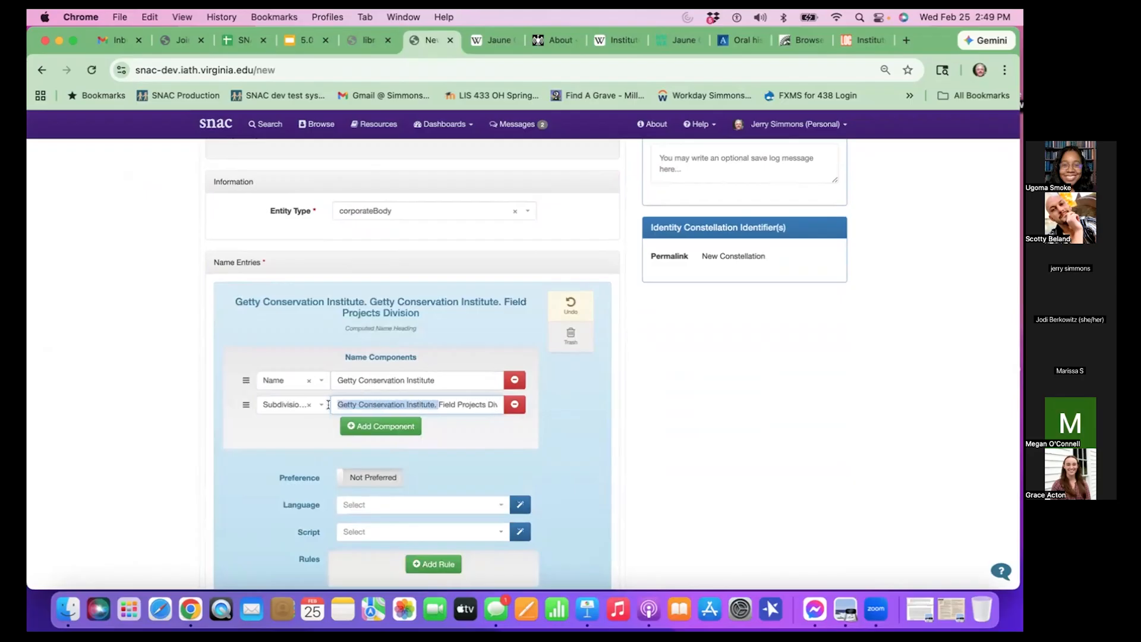
{"action": "key", "text": "BackSpace"}
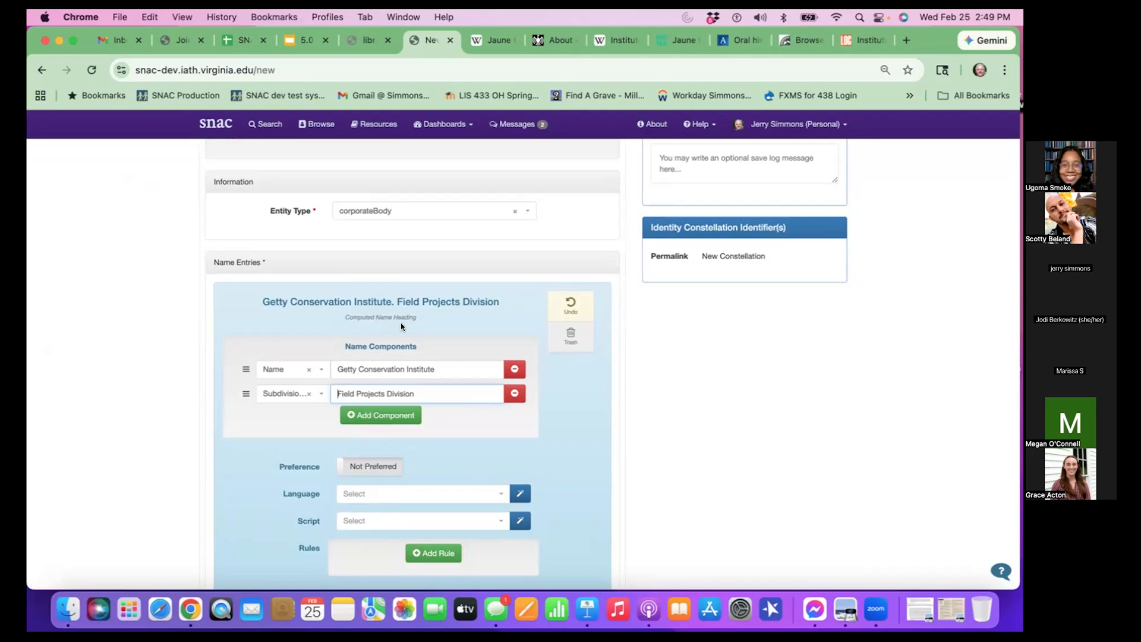
{"action": "left_click_drag", "start_coordinate": [392, 300], "coordinate": [383, 297]}
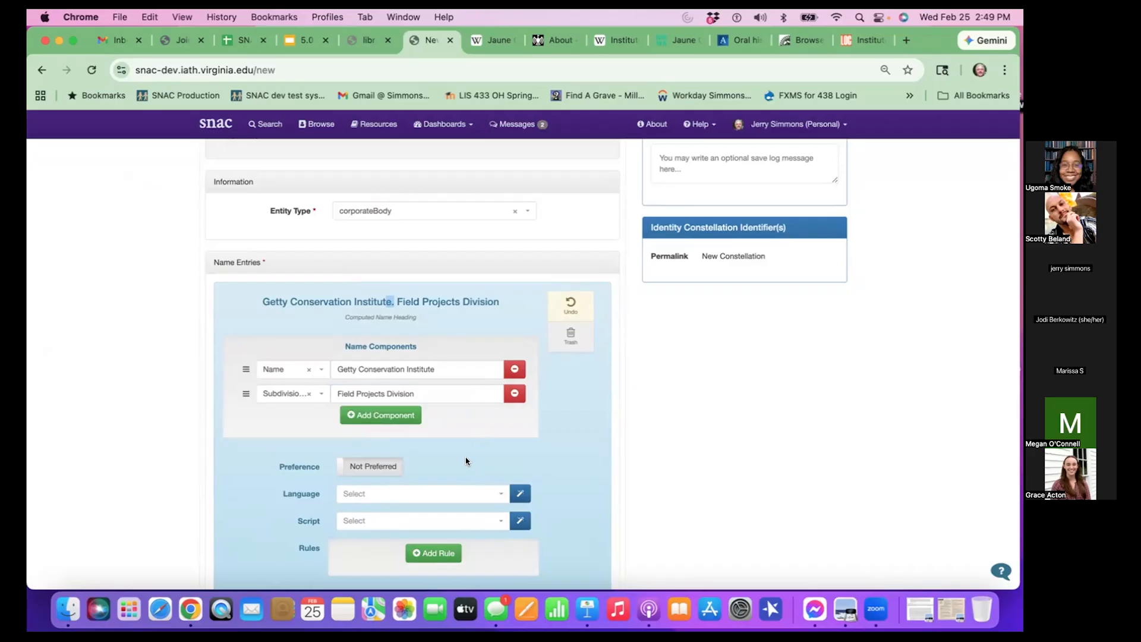
{"action": "left_click", "coordinate": [438, 394]}
Mark the name entry as Preferred, with language eng and script Latn
{"action": "scroll", "coordinate": [452, 432], "scroll_direction": "down", "scroll_amount": 1}
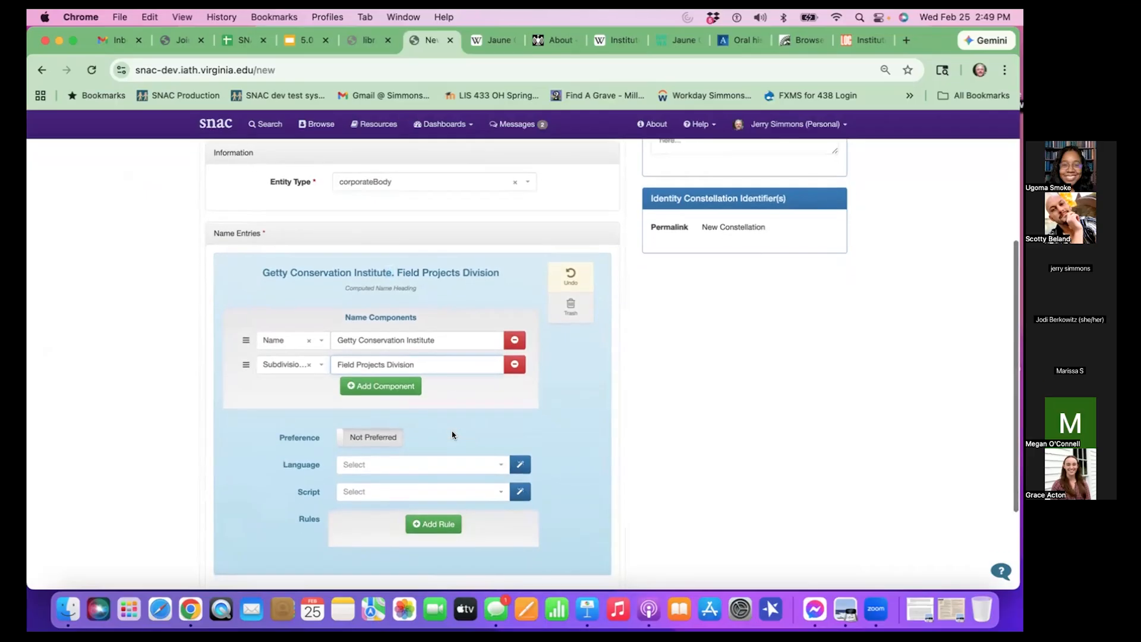
{"action": "left_click", "coordinate": [389, 439]}
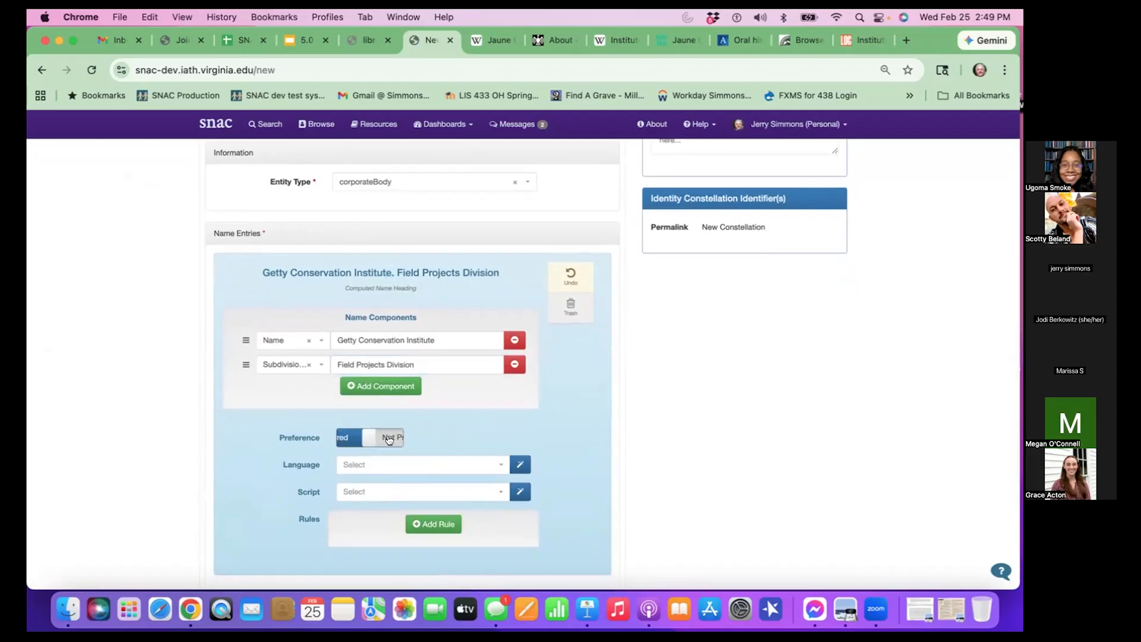
{"action": "scroll", "coordinate": [453, 410], "scroll_direction": "down", "scroll_amount": 3}
{"action": "left_click", "coordinate": [518, 375]}
{"action": "left_click", "coordinate": [520, 403]}
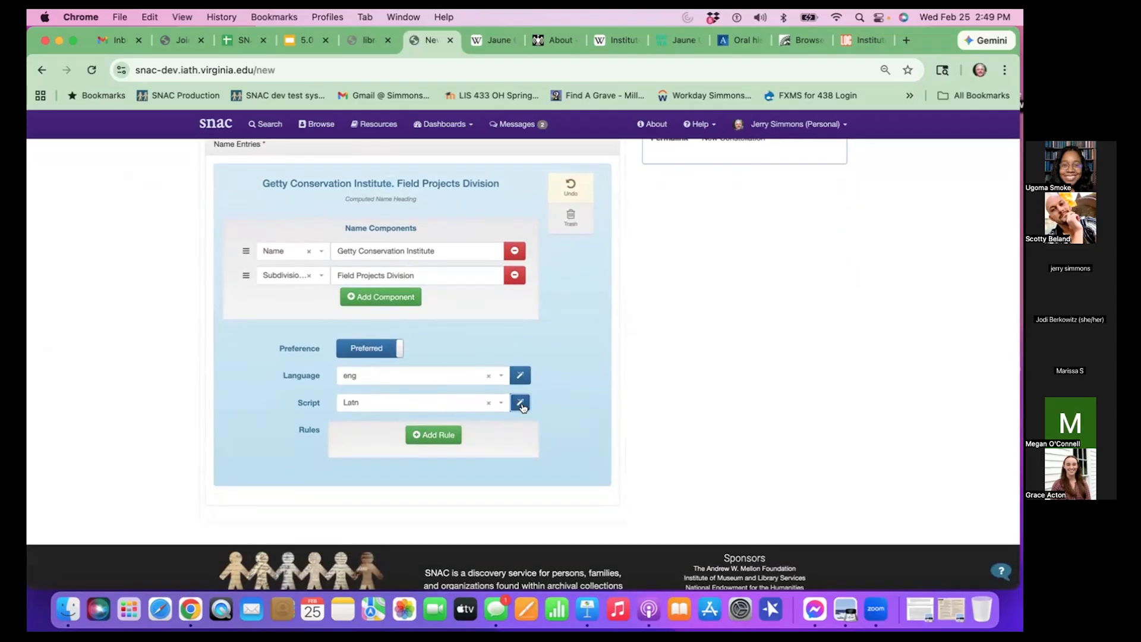
Add a rule to the name entry with form authorizedForm and ruleset rda
{"action": "left_click", "coordinate": [433, 434]}
{"action": "left_click", "coordinate": [389, 438]}
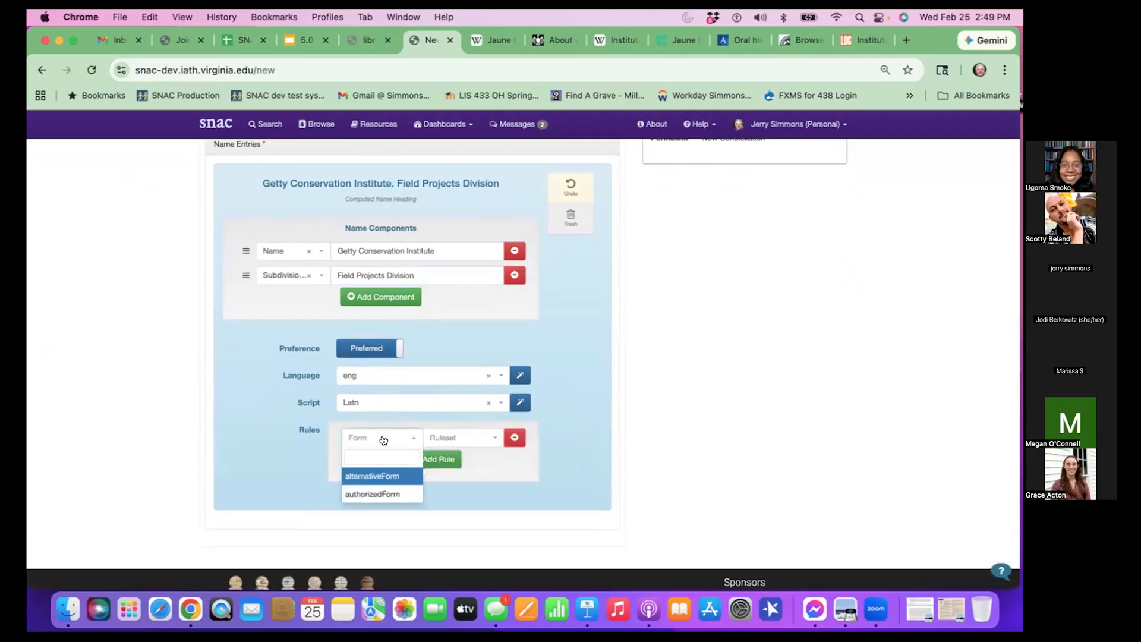
{"action": "left_click", "coordinate": [378, 479]}
{"action": "left_click", "coordinate": [464, 436]}
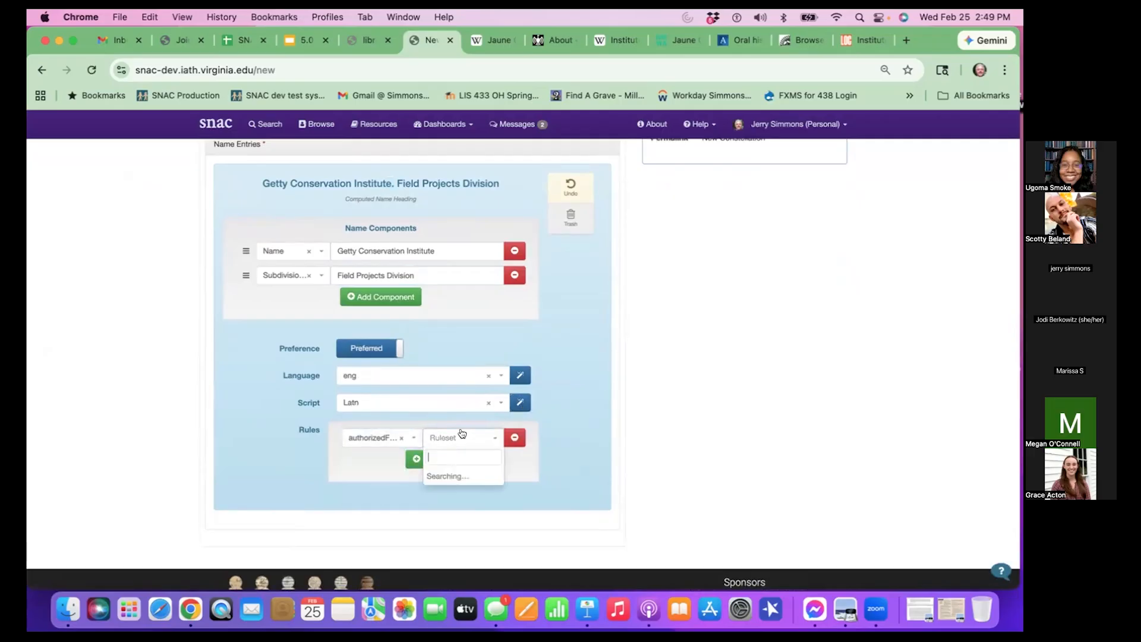
{"action": "left_click", "coordinate": [461, 492]}
Continue to the reconciliation results, look through the possible matches, and confirm creating the new constellation
{"action": "scroll", "coordinate": [721, 451], "scroll_direction": "up", "scroll_amount": 5}
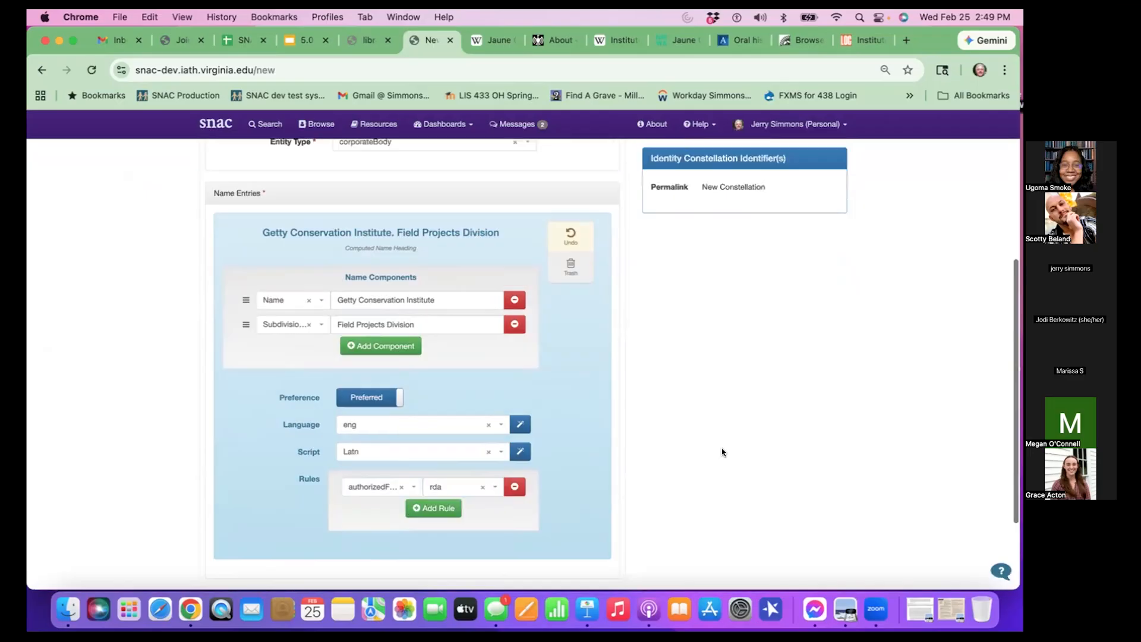
{"action": "left_click", "coordinate": [697, 255]}
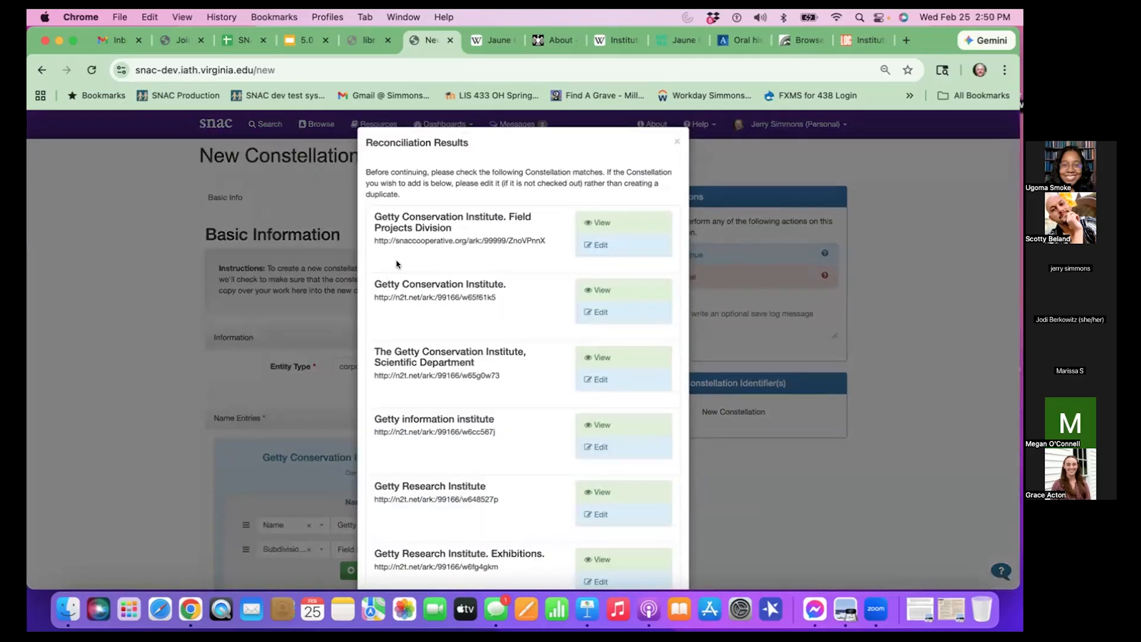
{"action": "scroll", "coordinate": [396, 261], "scroll_direction": "down", "scroll_amount": 10}
{"action": "scroll", "coordinate": [397, 262], "scroll_direction": "down", "scroll_amount": 15}
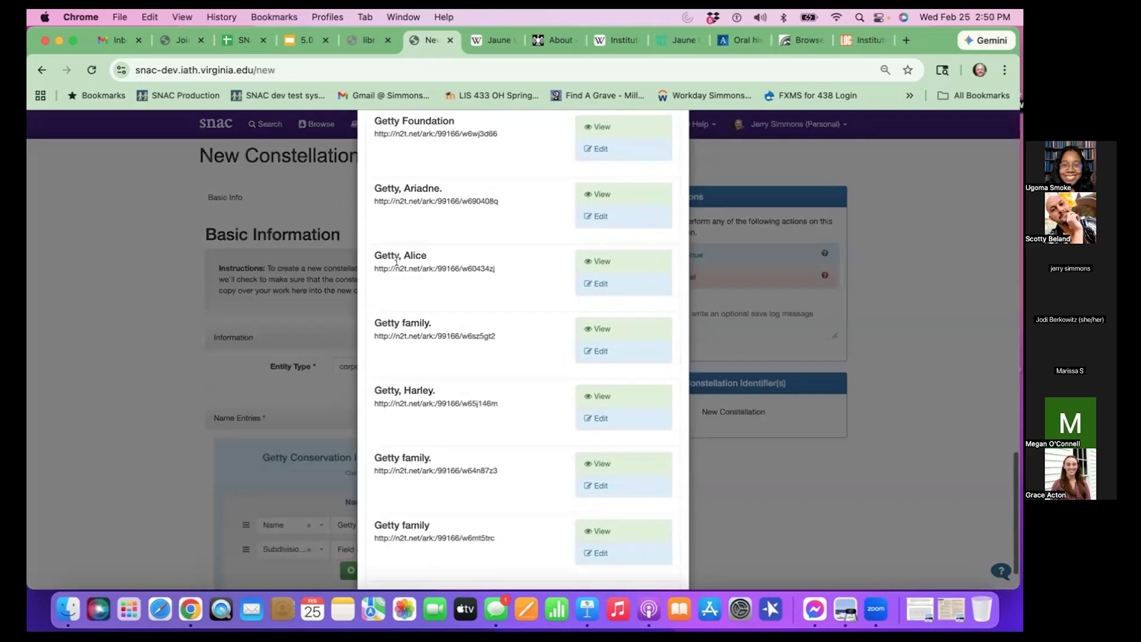
{"action": "left_click", "coordinate": [595, 555]}
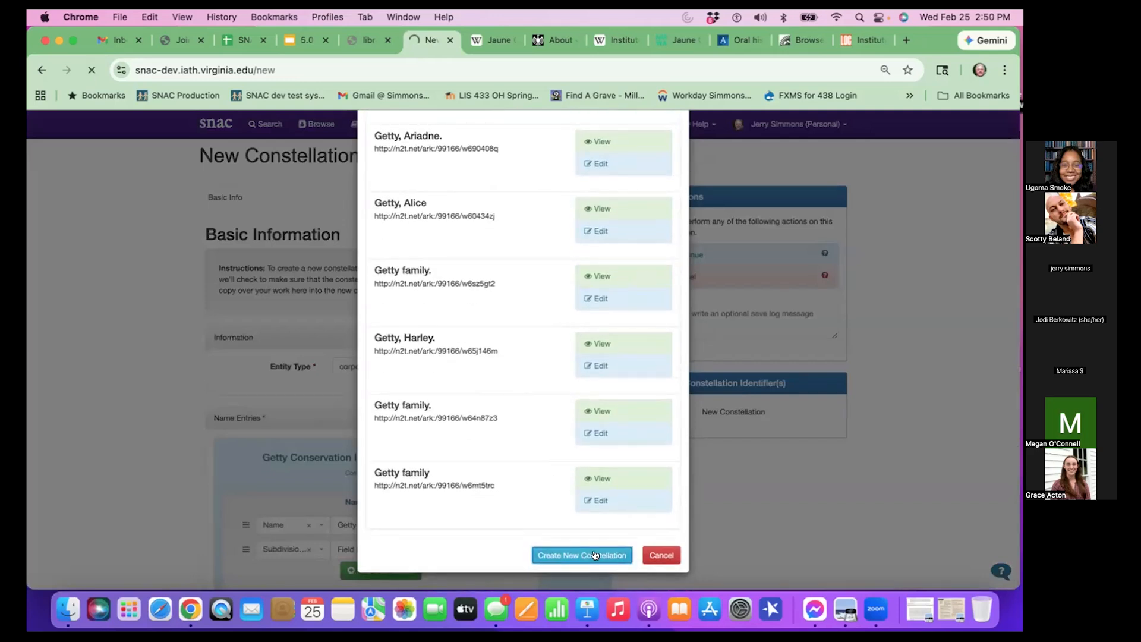
Review the name entry of the new Getty Conservation Institute. Field Projects Division constellation and publish it
{"action": "scroll", "coordinate": [597, 557], "scroll_direction": "down", "scroll_amount": 4}
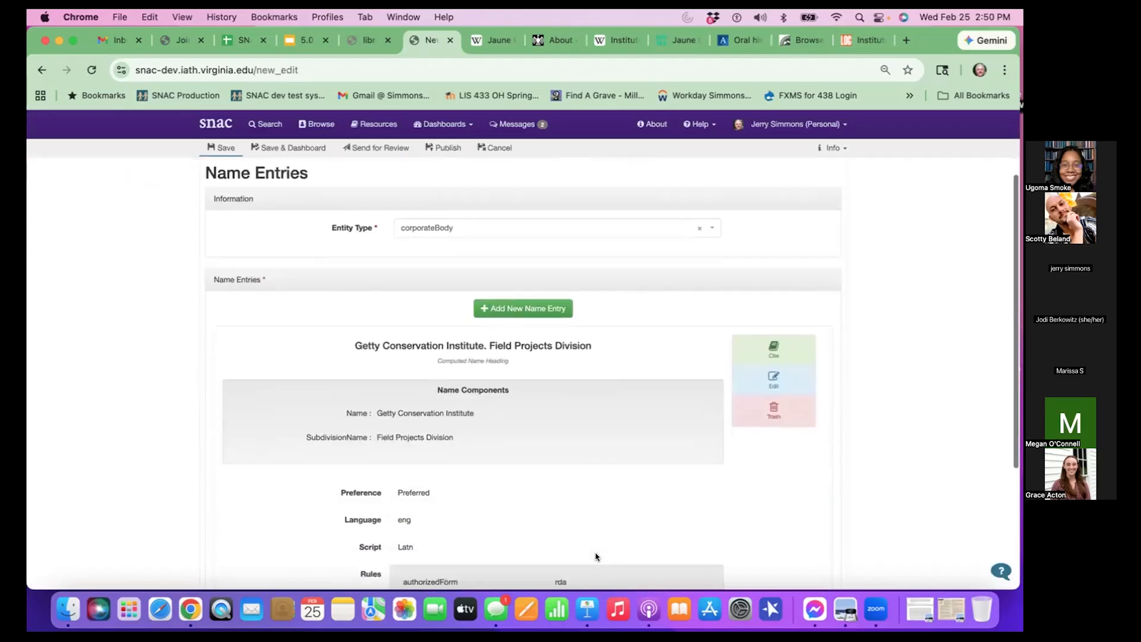
{"action": "scroll", "coordinate": [595, 429], "scroll_direction": "up", "scroll_amount": 2}
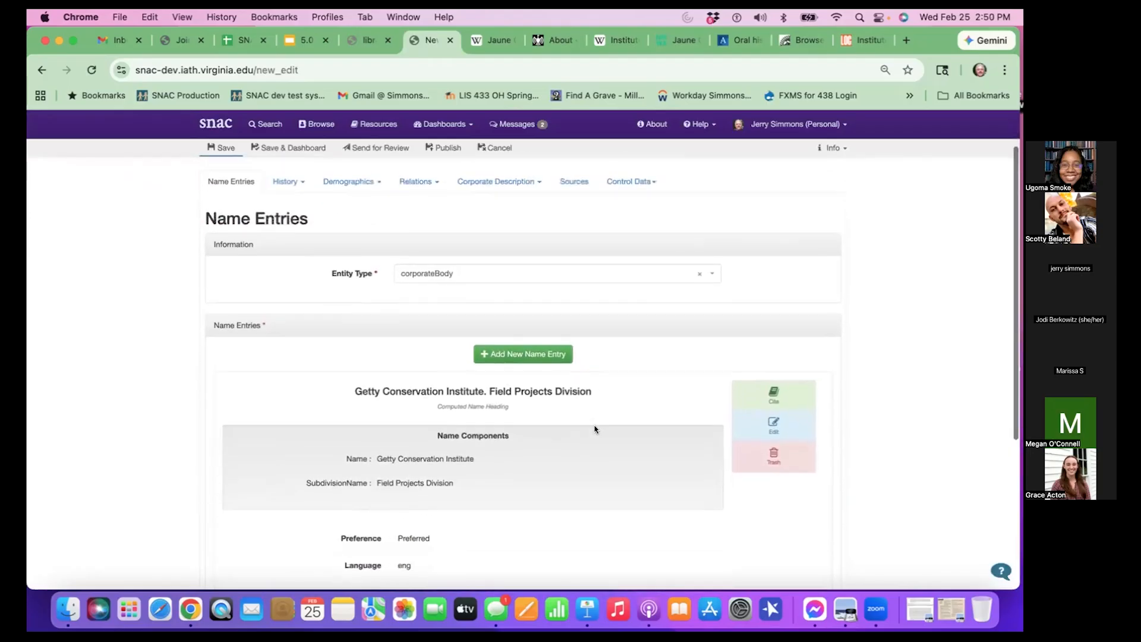
{"action": "scroll", "coordinate": [595, 429], "scroll_direction": "up", "scroll_amount": 3}
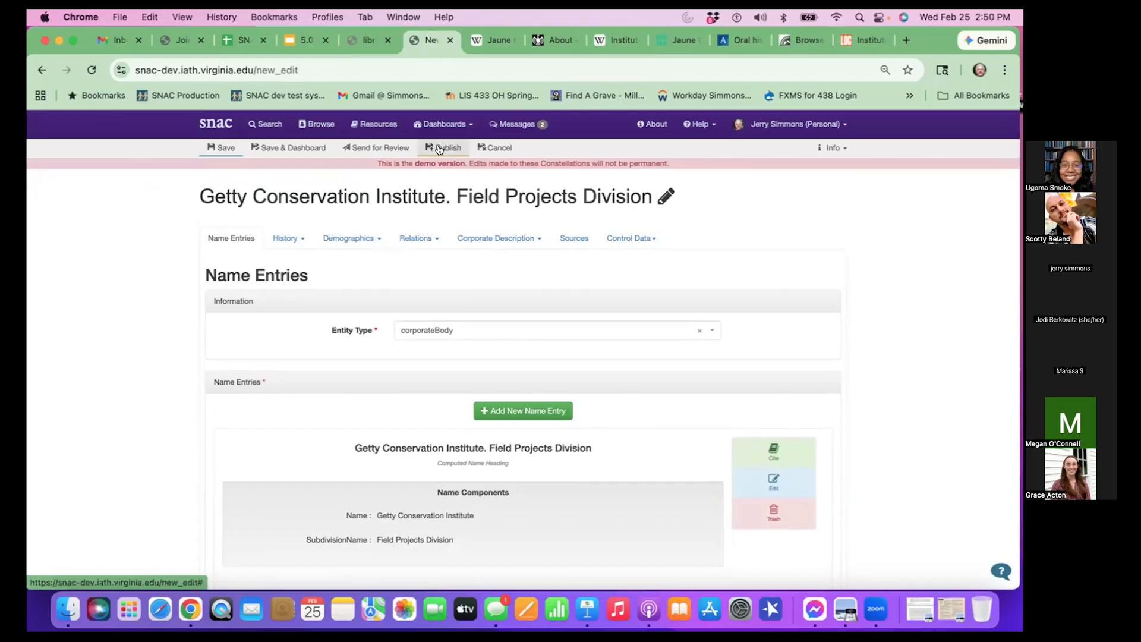
{"action": "scroll", "coordinate": [560, 461], "scroll_direction": "down", "scroll_amount": 2}
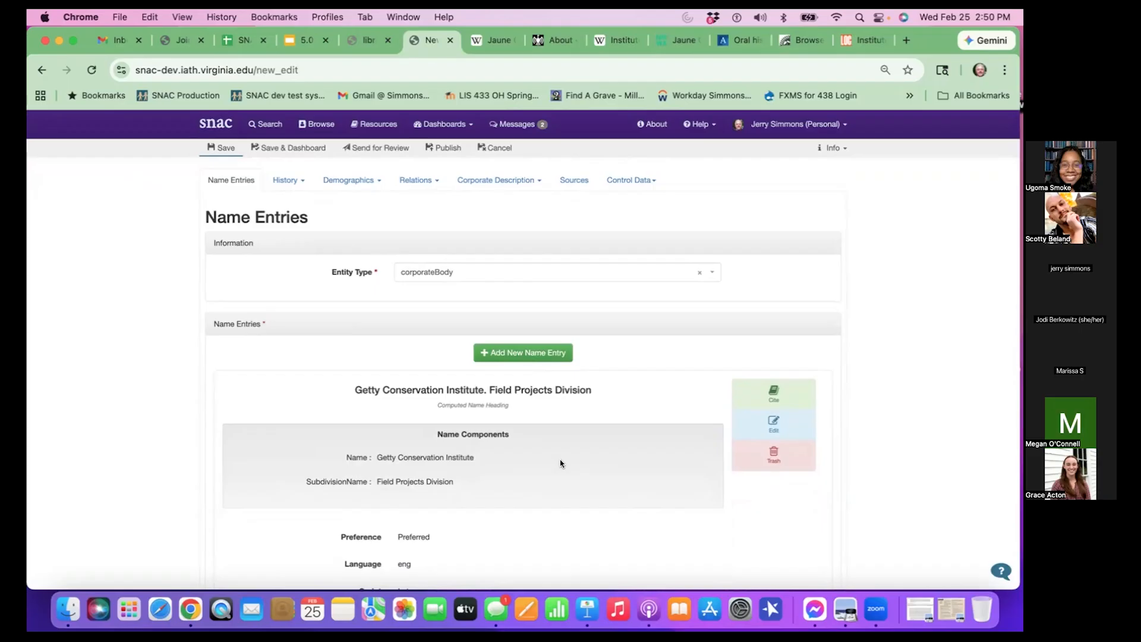
{"action": "scroll", "coordinate": [560, 463], "scroll_direction": "down", "scroll_amount": 2}
{"action": "scroll", "coordinate": [560, 464], "scroll_direction": "up", "scroll_amount": 5}
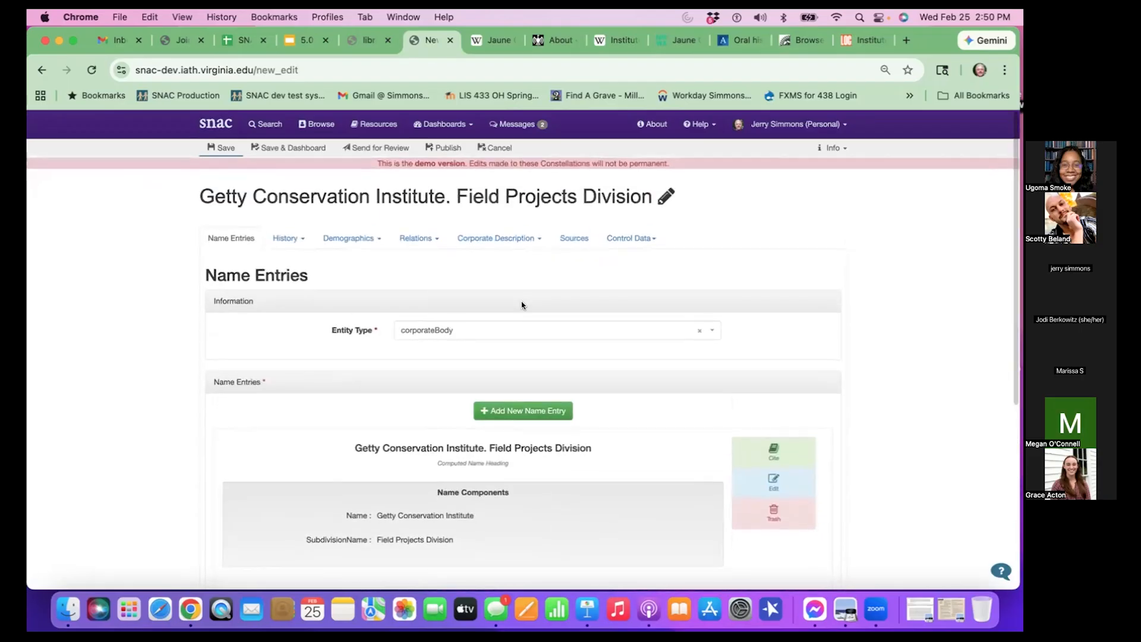
{"action": "left_click", "coordinate": [450, 150]}
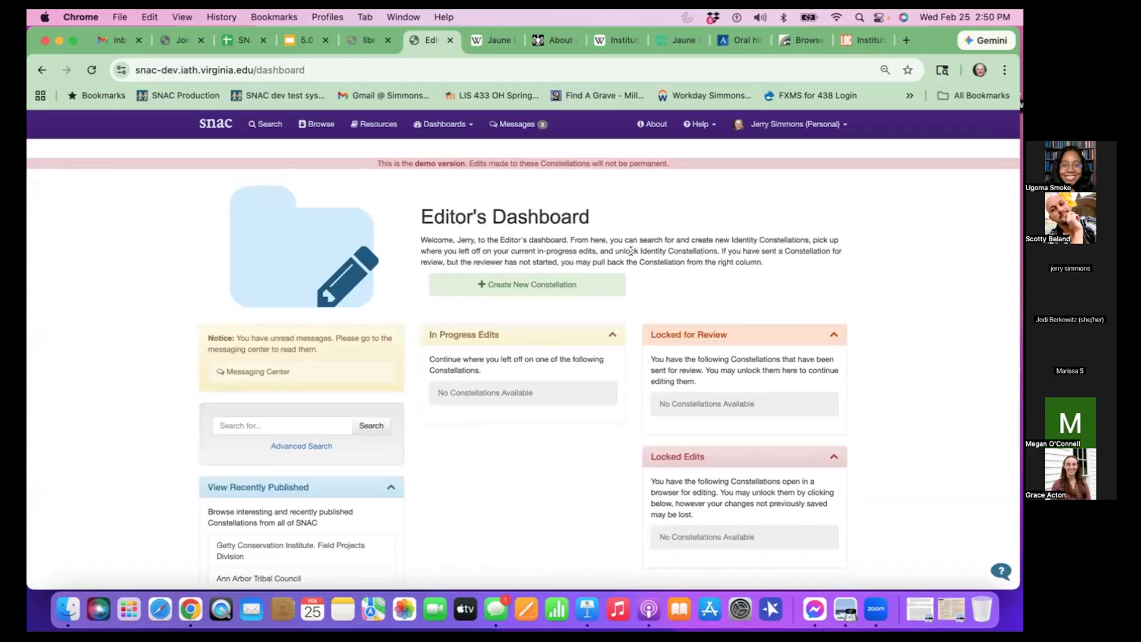
Switch to the "5.0 Module 3 Create and Edit" presentation and advance from slide 32 through the Person Names slide to slide 34
{"action": "left_click", "coordinate": [307, 40]}
{"action": "left_click", "coordinate": [77, 380]}
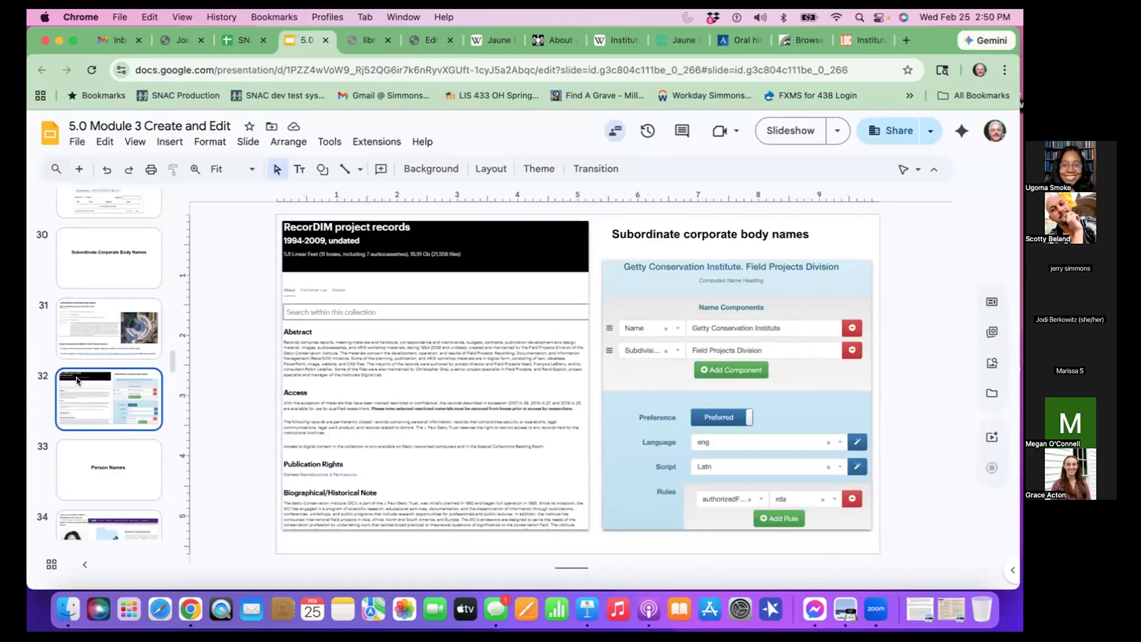
{"action": "left_click", "coordinate": [103, 453]}
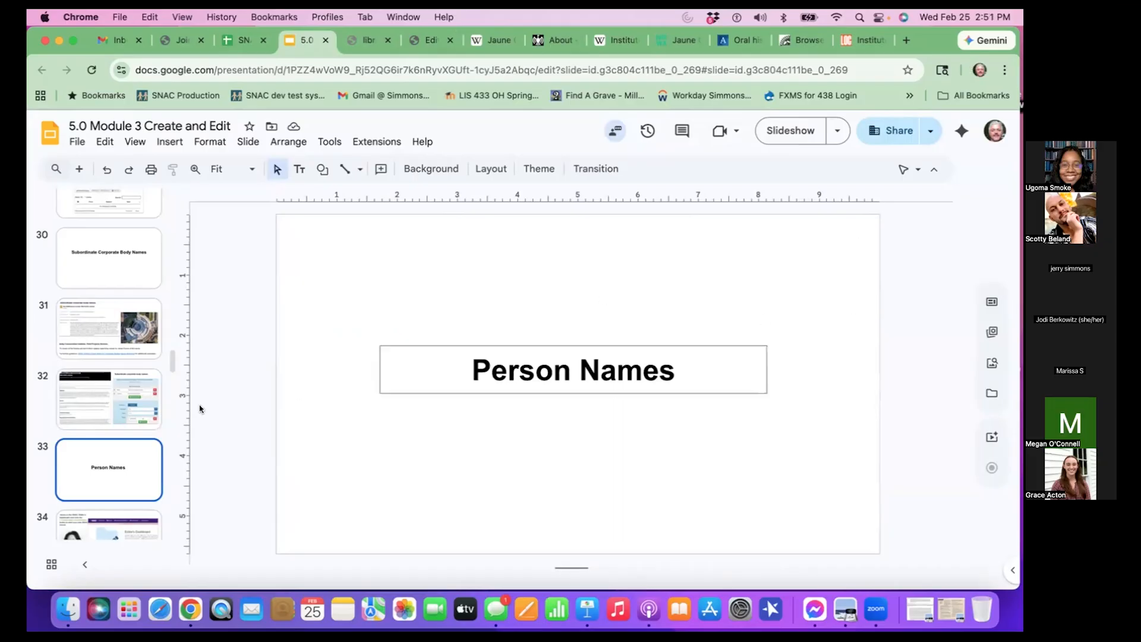
{"action": "scroll", "coordinate": [80, 484], "scroll_direction": "down", "scroll_amount": 2}
{"action": "scroll", "coordinate": [81, 483], "scroll_direction": "down", "scroll_amount": 2}
{"action": "left_click", "coordinate": [107, 370]}
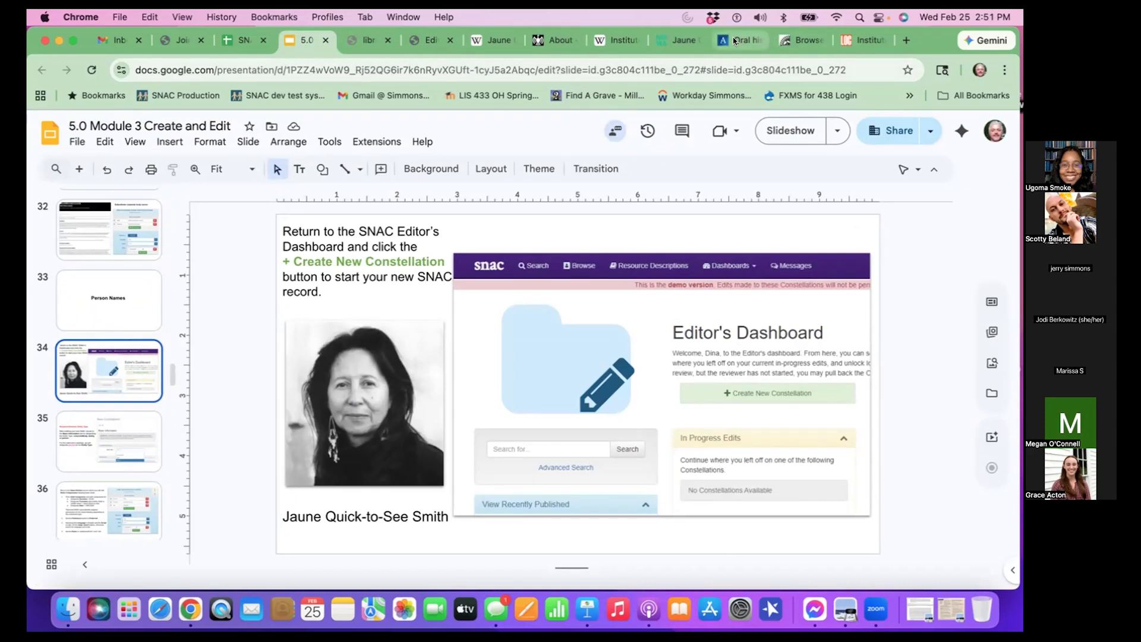
Close the leftover browser pages on the Institute and the About page, keeping the Jaune Quick-to-See Smith sources and the Hawai'i archives page
{"action": "left_click", "coordinate": [805, 40]}
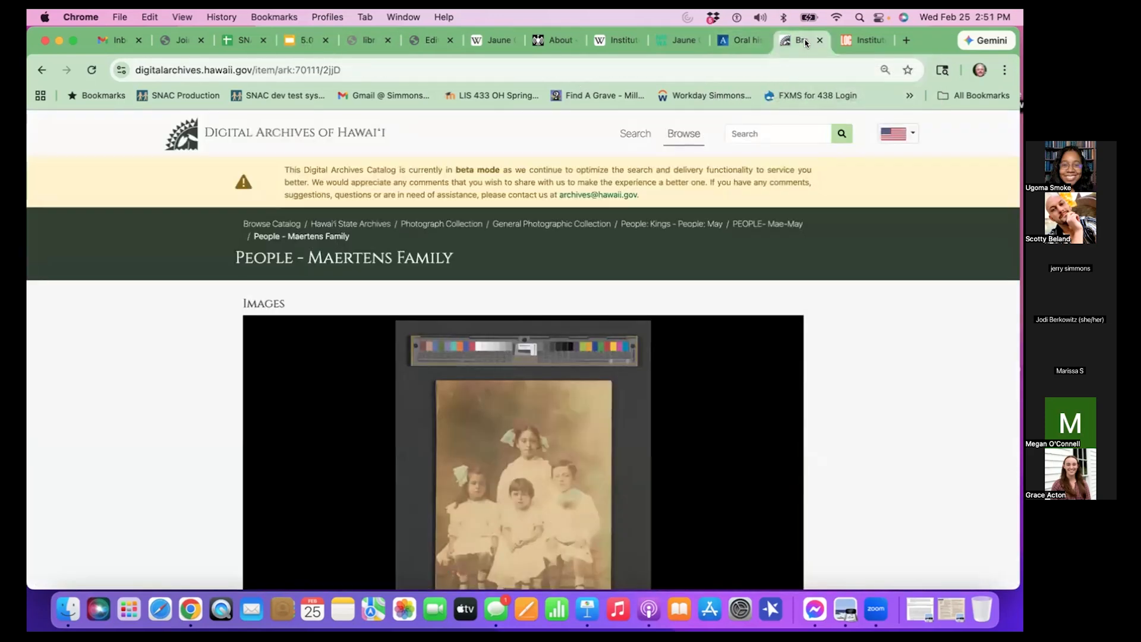
{"action": "left_click", "coordinate": [851, 37]}
{"action": "left_click", "coordinate": [881, 41]}
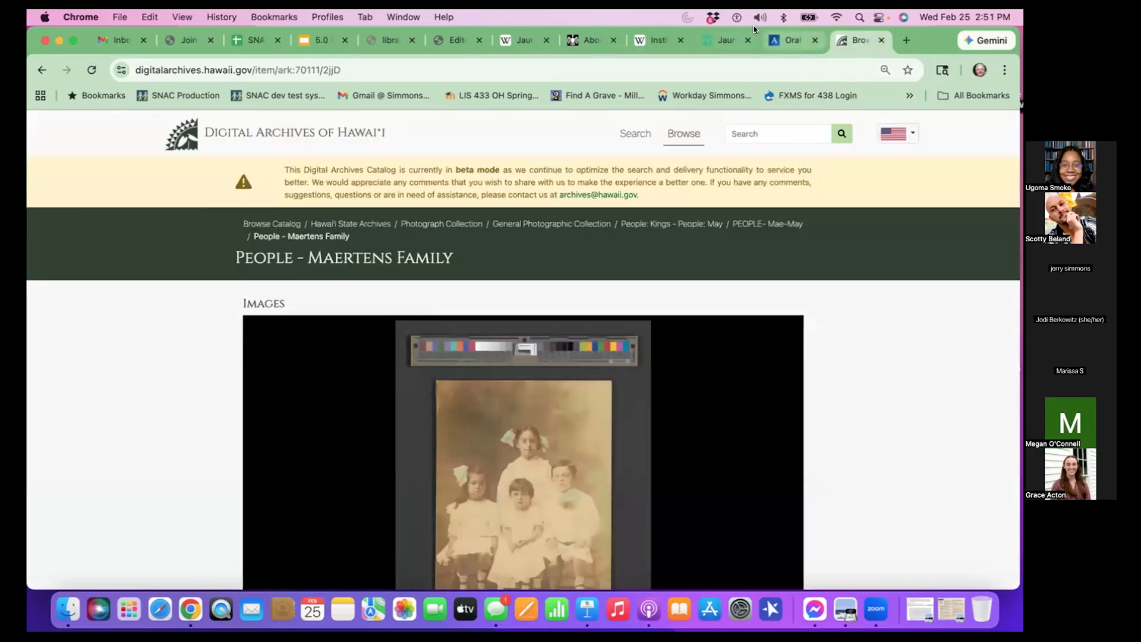
{"action": "left_click", "coordinate": [680, 40]}
{"action": "left_click", "coordinate": [613, 40]}
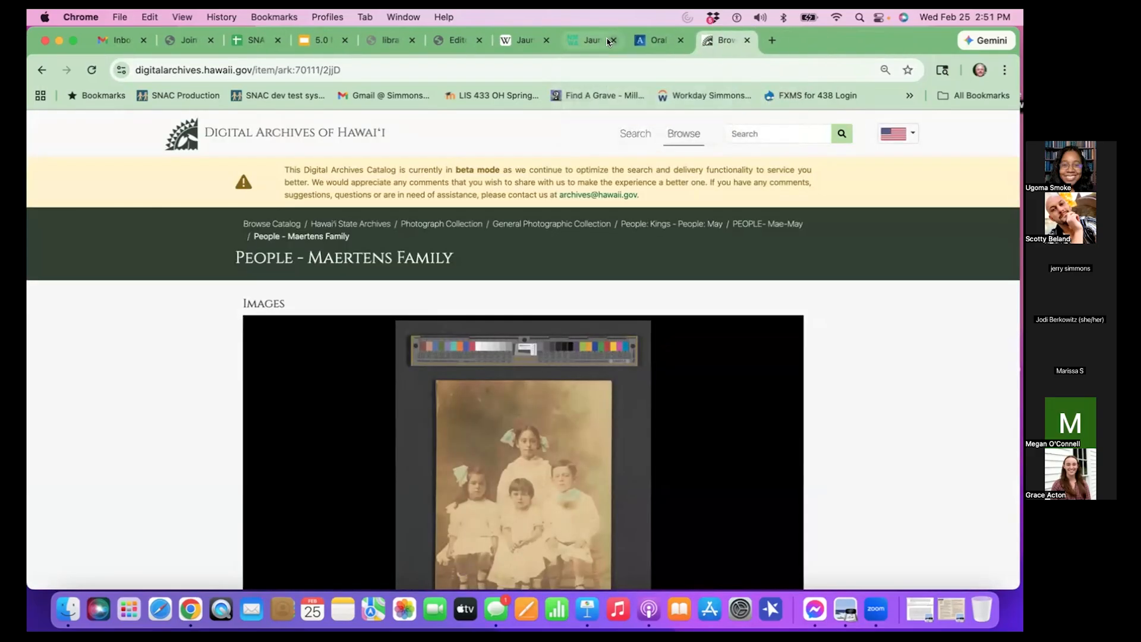
Look through the Jaune Quick-to-See Smith sources: Wikipedia, the National Museum of Women in the Arts profile and the Archives of American Art interview
{"action": "left_click", "coordinate": [518, 38]}
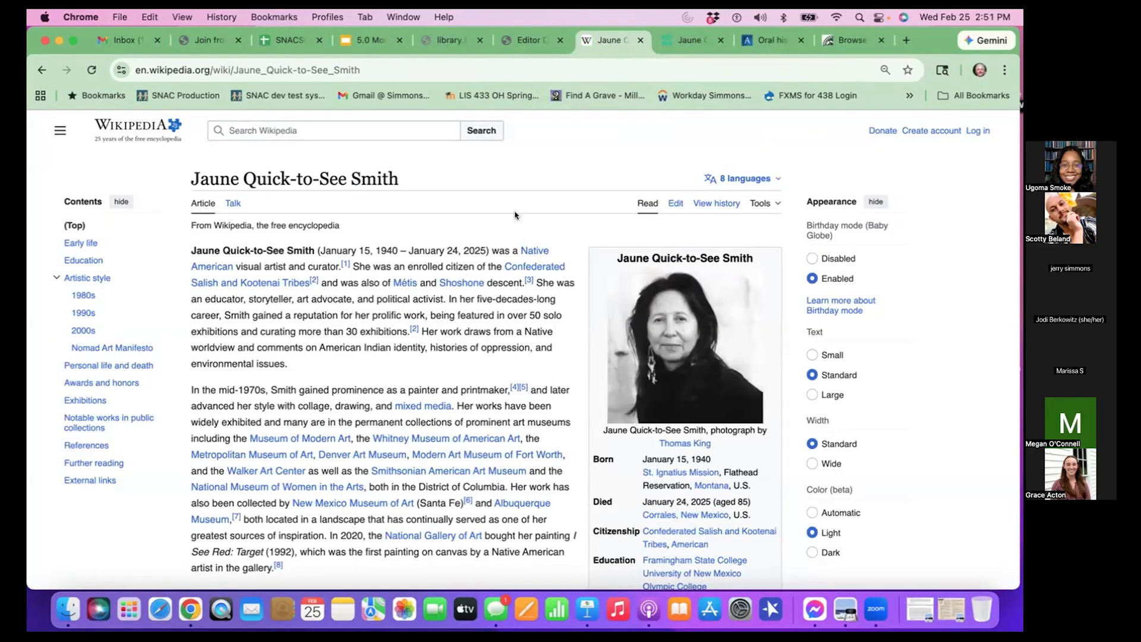
{"action": "left_click", "coordinate": [708, 40]}
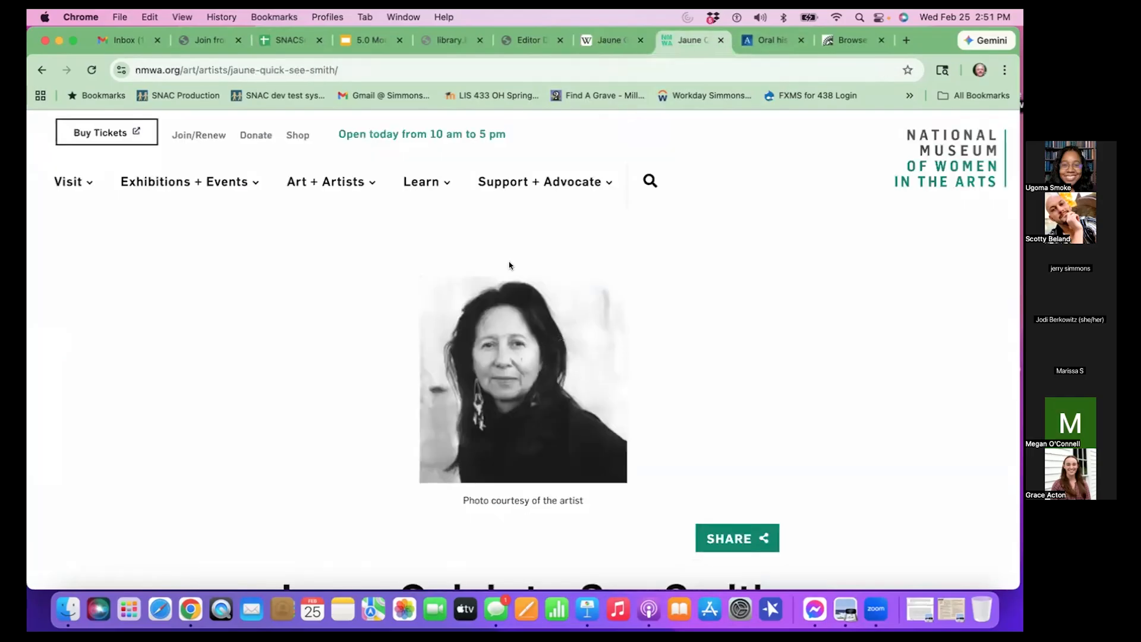
{"action": "scroll", "coordinate": [509, 266], "scroll_direction": "down", "scroll_amount": 5}
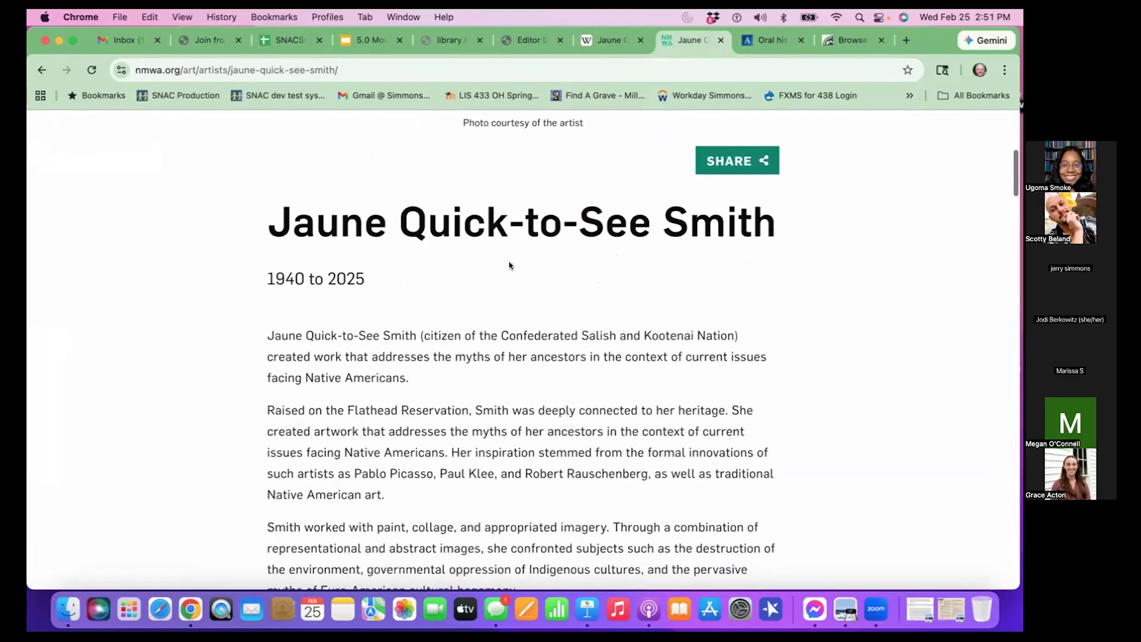
{"action": "scroll", "coordinate": [509, 266], "scroll_direction": "up", "scroll_amount": 6}
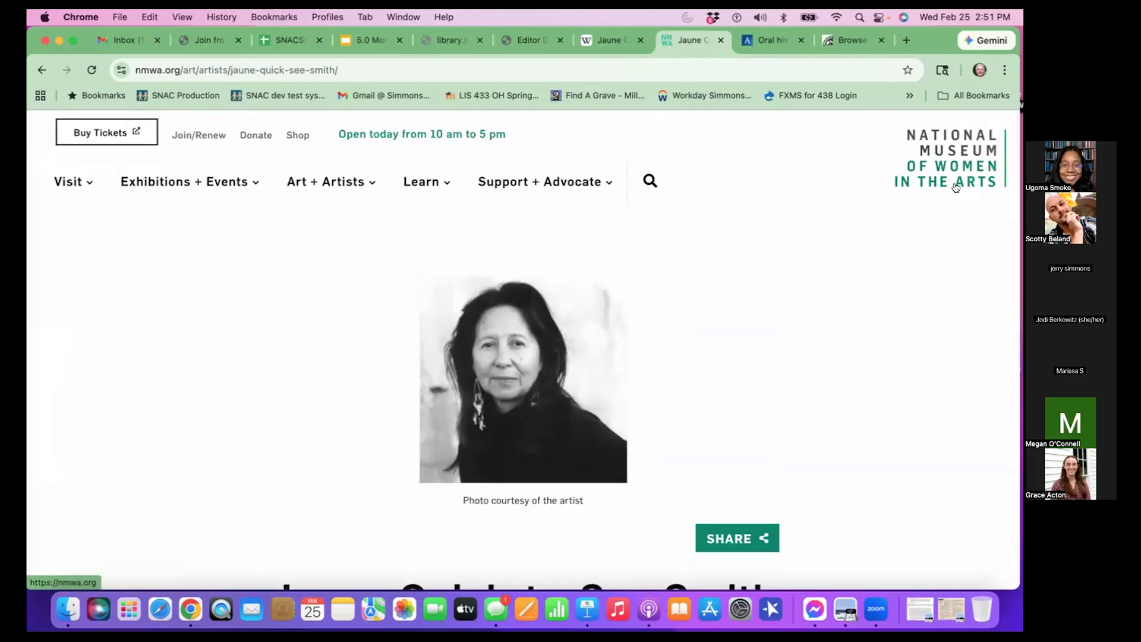
{"action": "left_click", "coordinate": [775, 38]}
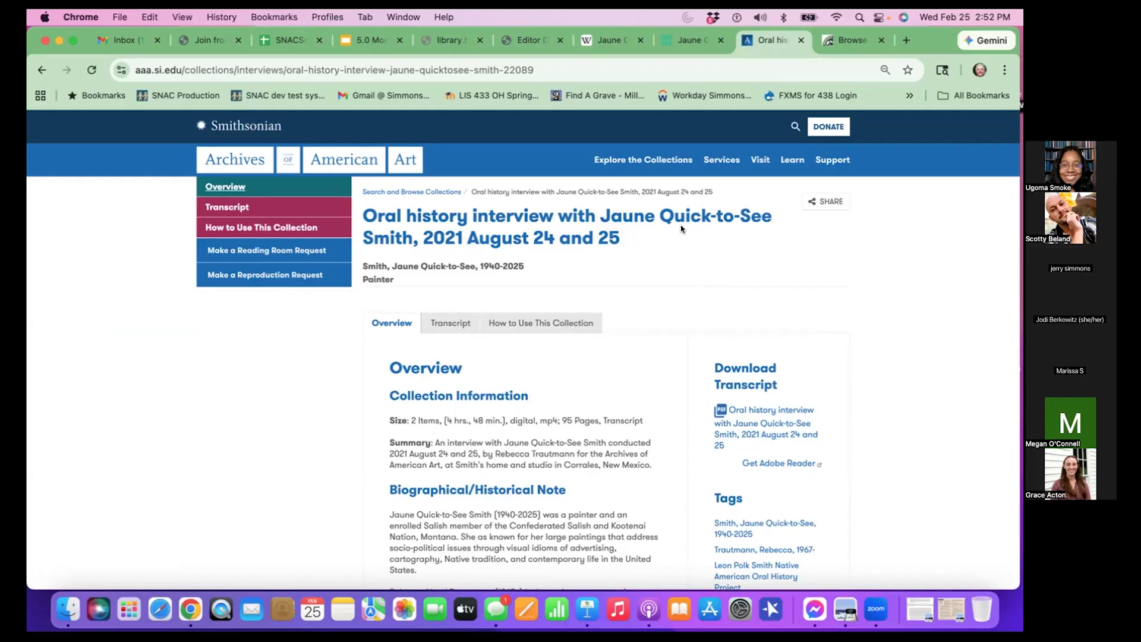
Switch to the SNAC Editor's Dashboard and run a quick search for "jaune quick to see smith"
{"action": "left_click", "coordinate": [519, 40]}
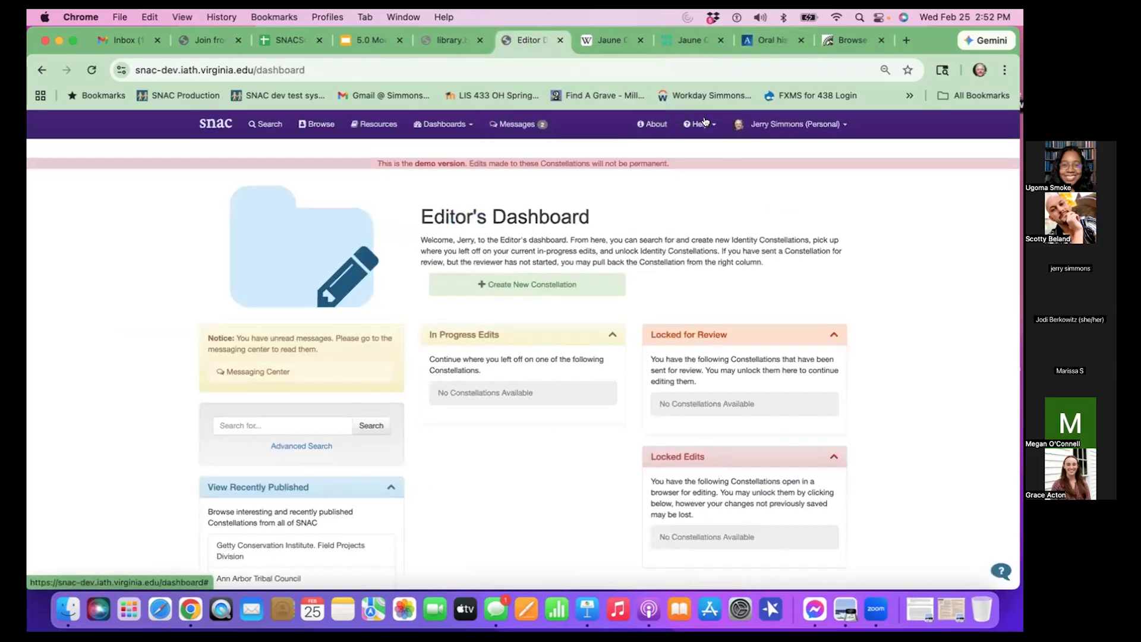
{"action": "left_click", "coordinate": [306, 418]}
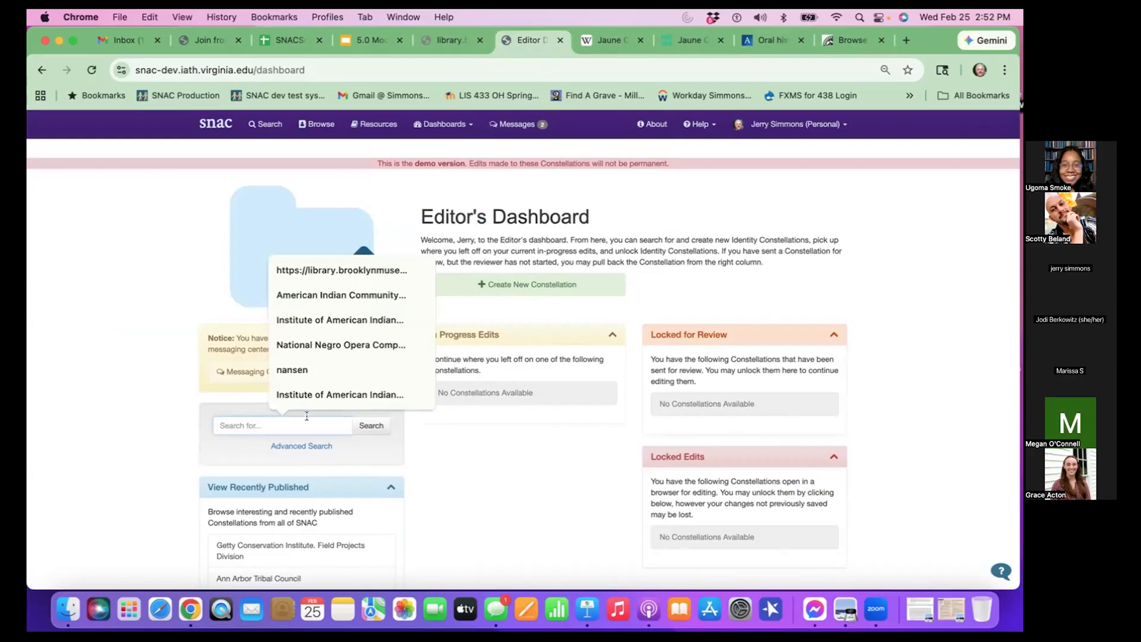
{"action": "type", "text": "ju"}
{"action": "key", "text": "BackSpace"}
{"action": "type", "text": "au"}
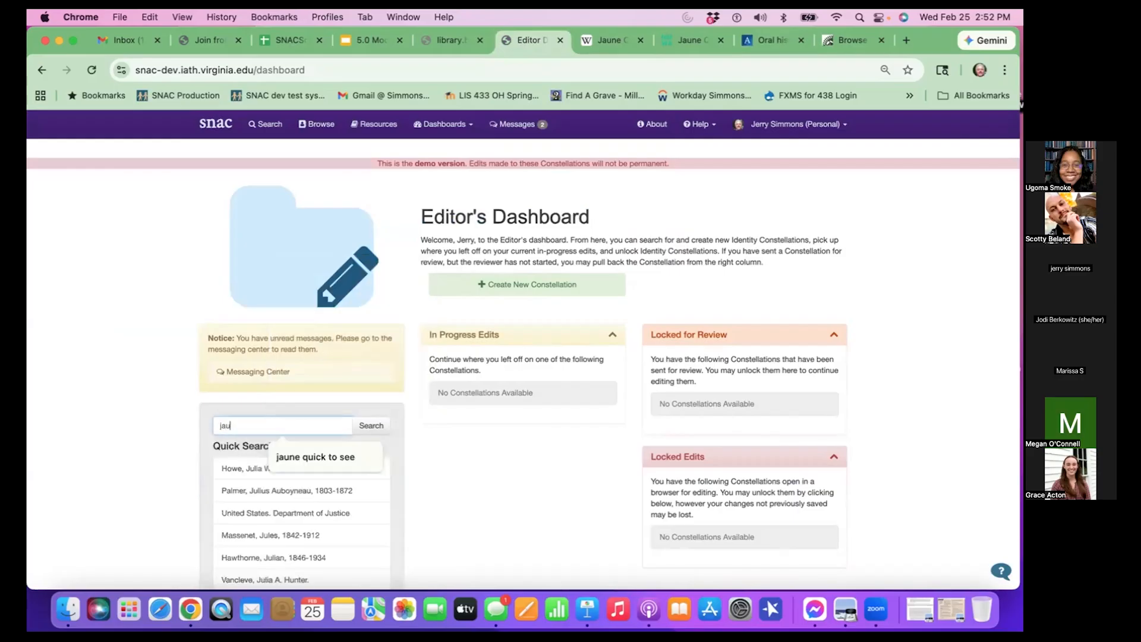
{"action": "key", "text": "Down"}
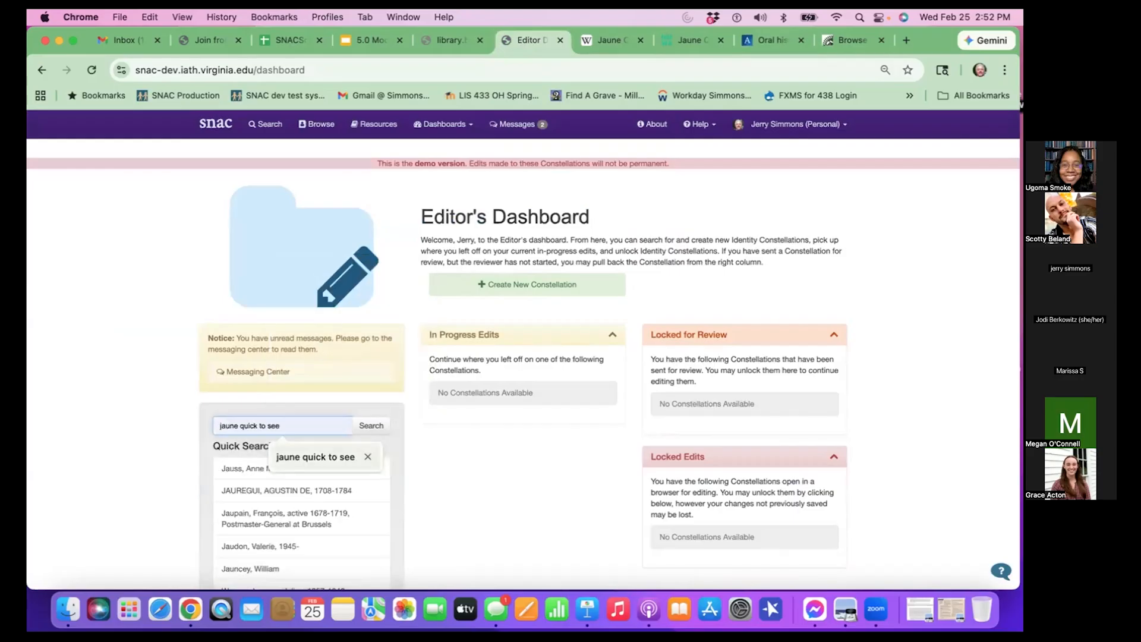
{"action": "key", "text": "BackSpace"}
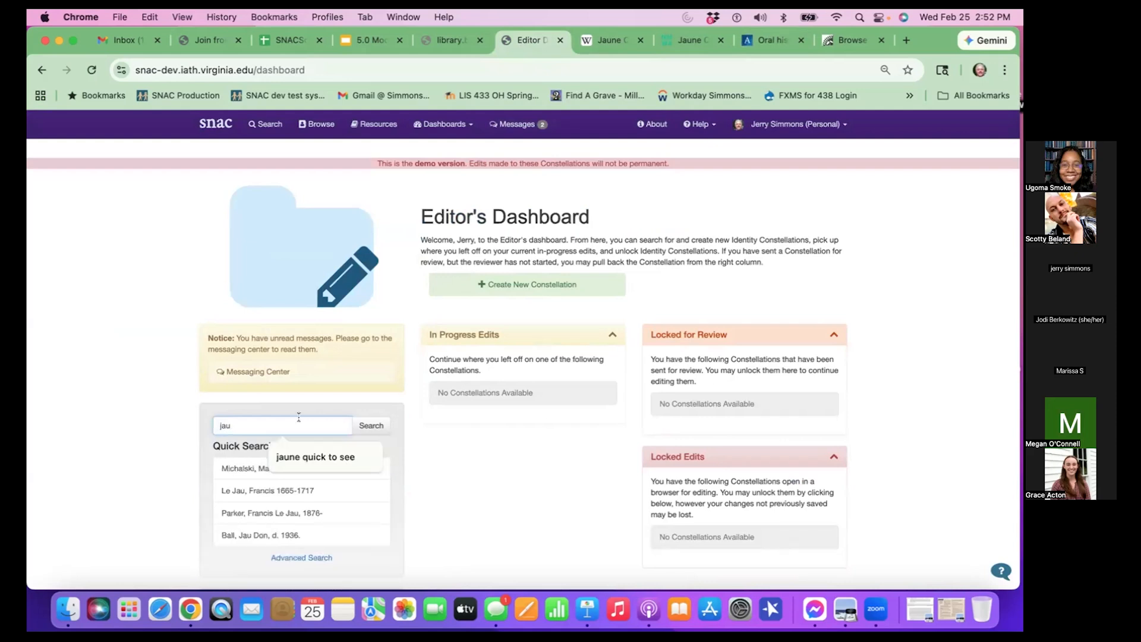
{"action": "left_click", "coordinate": [305, 458]}
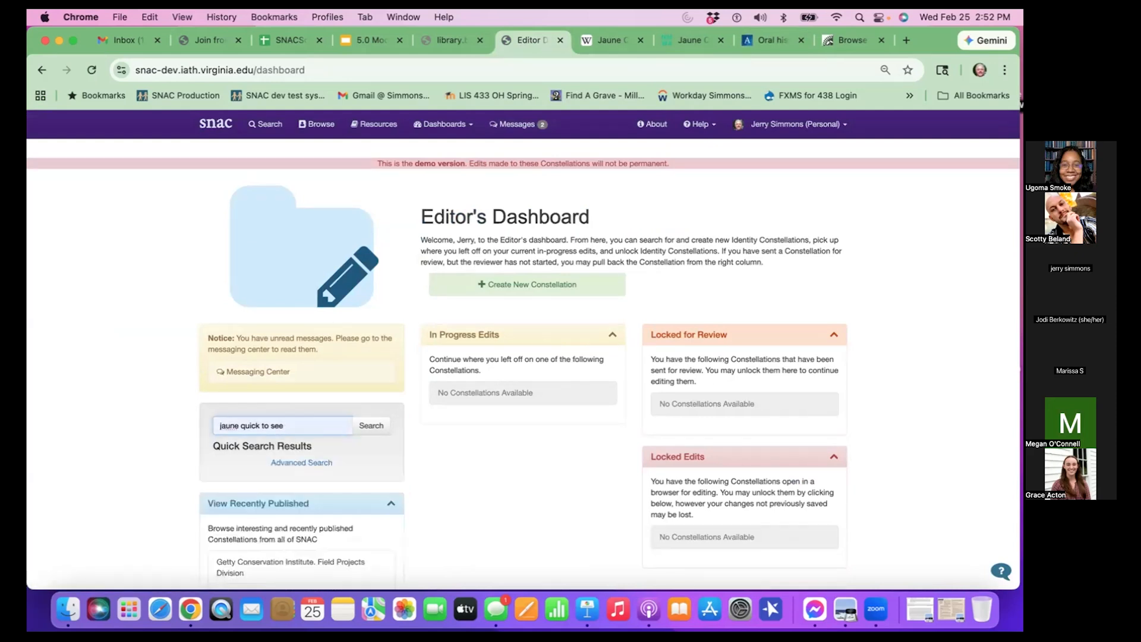
{"action": "type", "text": "m"}
{"action": "type", "text": "mith"}
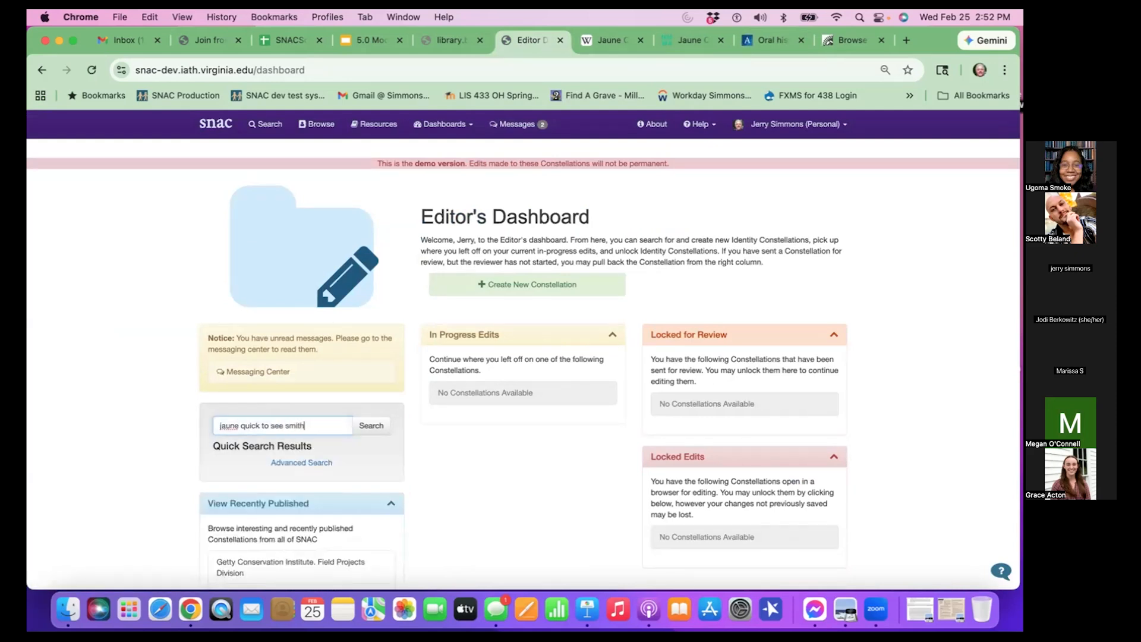
{"action": "left_click", "coordinate": [368, 426]}
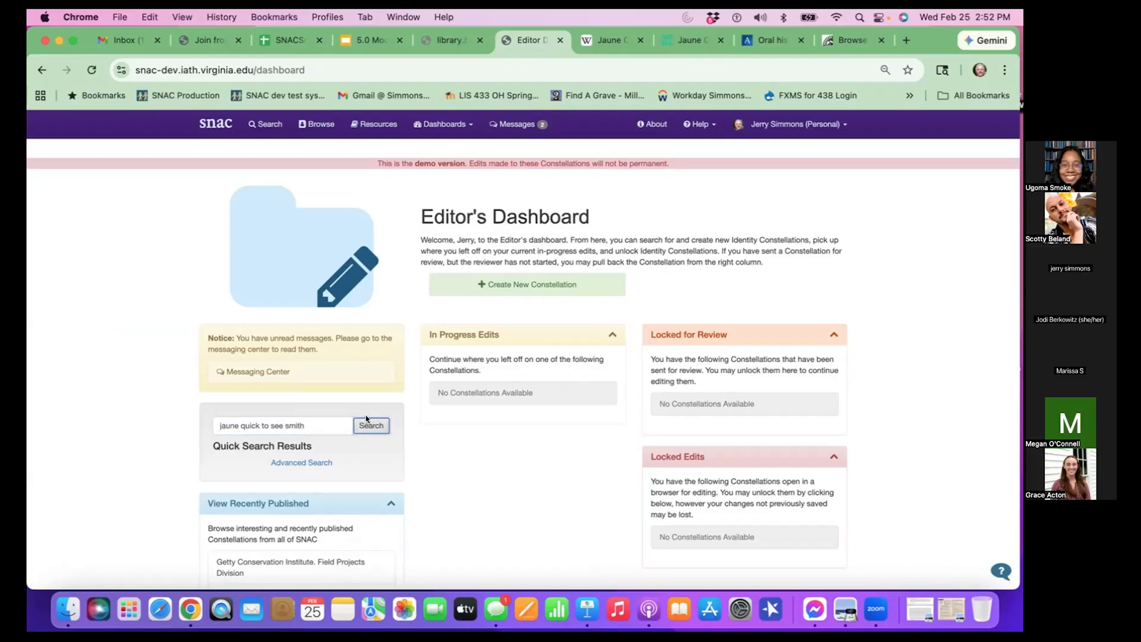
Open SNAC's full Search page and search all types for "Jaune quick to see smith"
{"action": "left_click", "coordinate": [266, 126]}
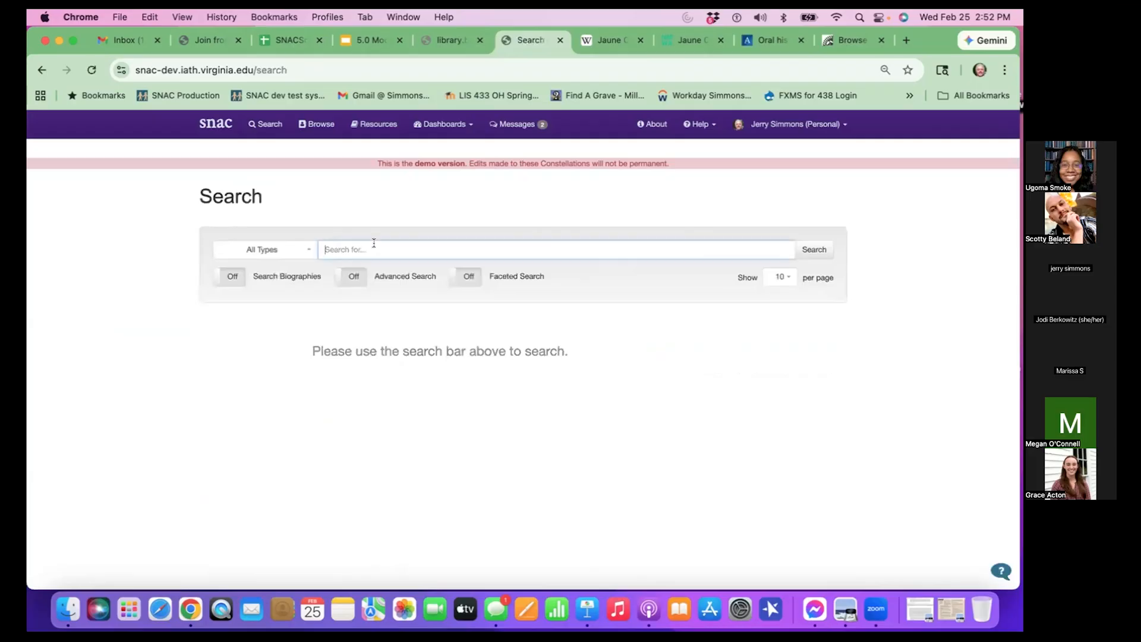
{"action": "type", "text": "Jaune quick "}
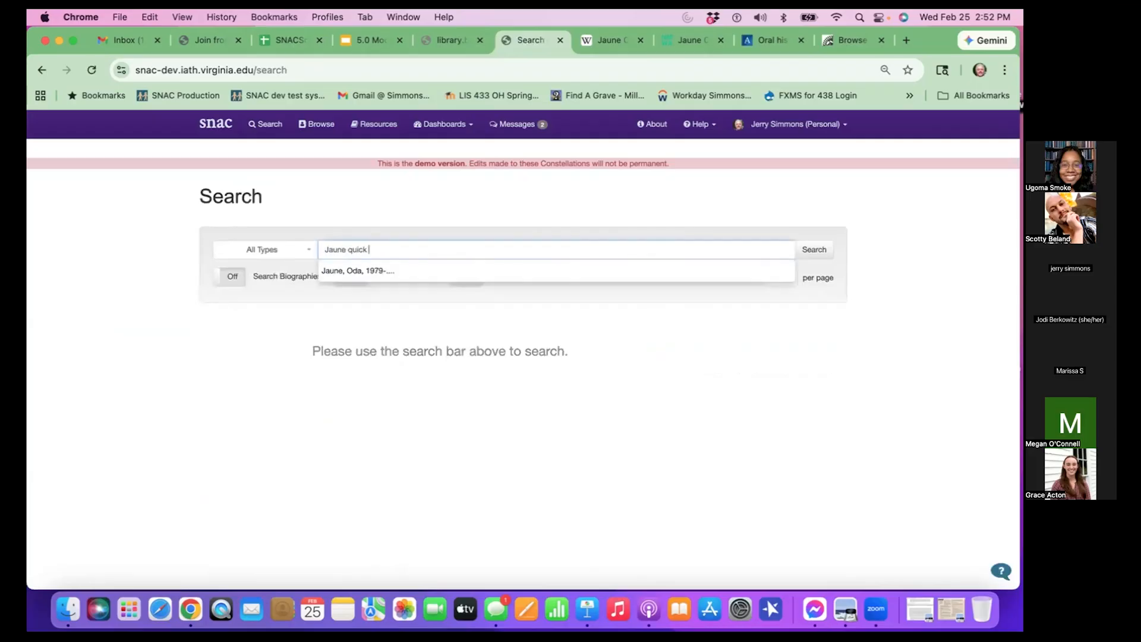
{"action": "type", "text": "to soe smith"}
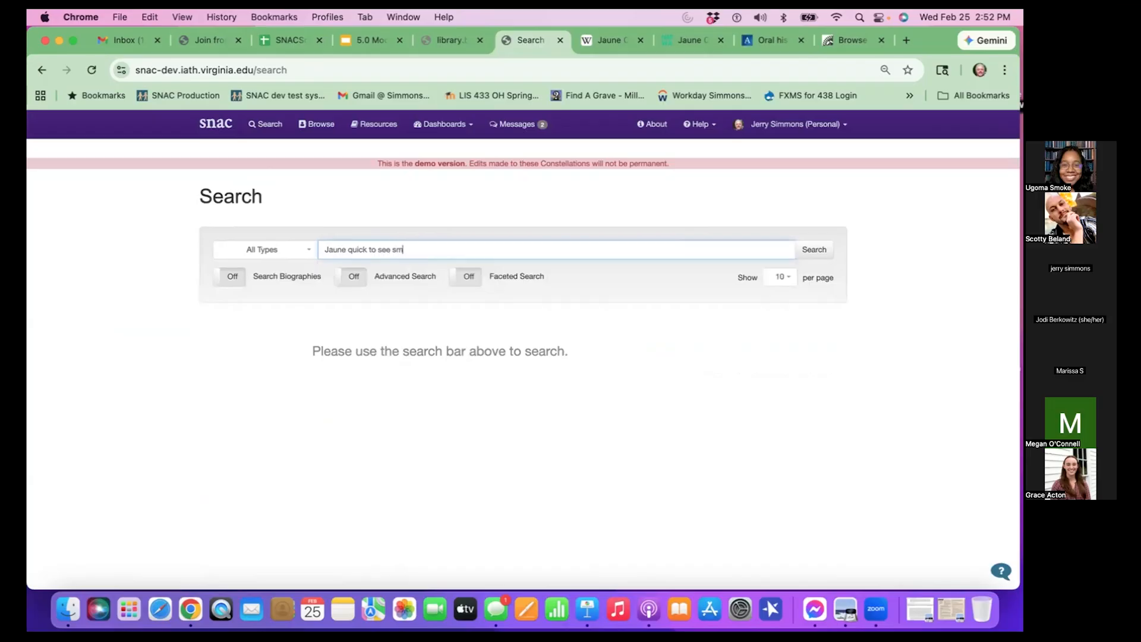
{"action": "key", "text": "Return"}
Hyphenate the middle of the name in the query and search again for "Jaune quick-to-see smith"
{"action": "left_click", "coordinate": [370, 249]}
{"action": "key", "text": "BackSpace"}
{"action": "type", "text": "-"}
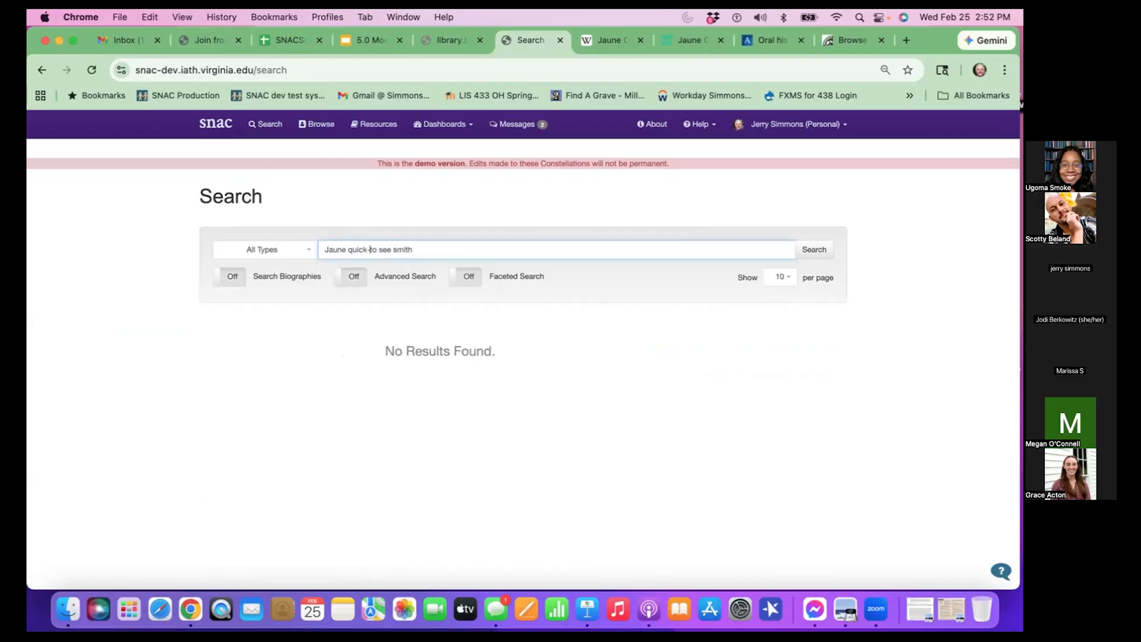
{"action": "left_click", "coordinate": [379, 249]}
{"action": "key", "text": "BackSpace"}
{"action": "type", "text": "-to-"}
{"action": "key", "text": "Return"}
Browse the SNAC name entries of all types for "Smith, Jaune quick to" and check the neighbouring headings
{"action": "left_click", "coordinate": [308, 122]}
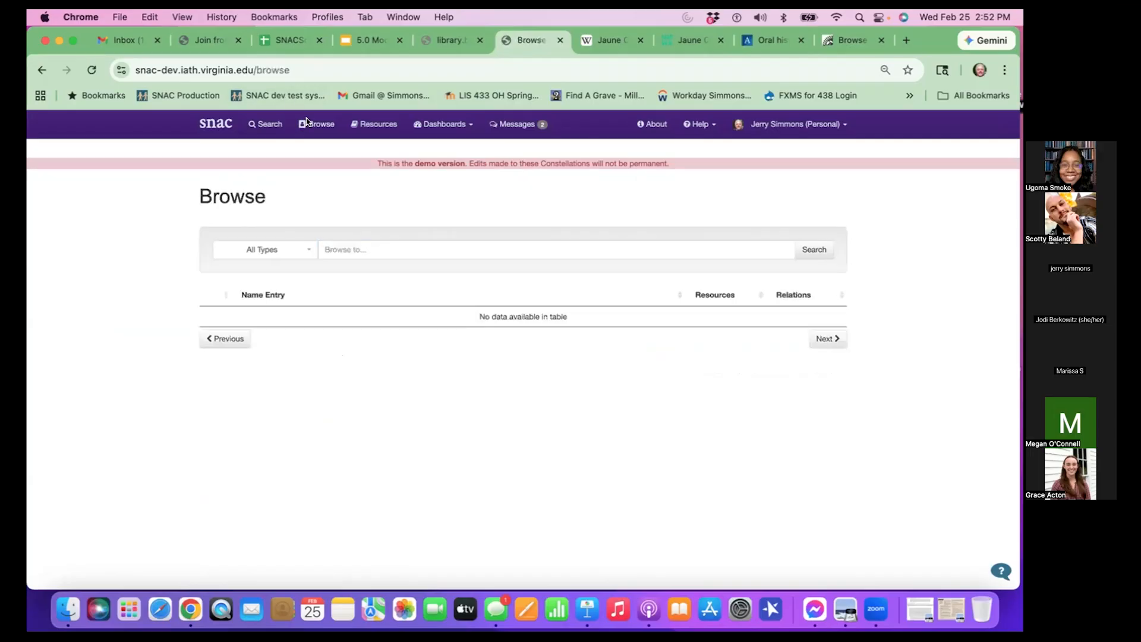
{"action": "left_click", "coordinate": [359, 252]}
{"action": "type", "text": "MI"}
{"action": "key", "text": "BackSpace"}
{"action": "key", "text": "BackSpace"}
{"action": "type", "text": "SM"}
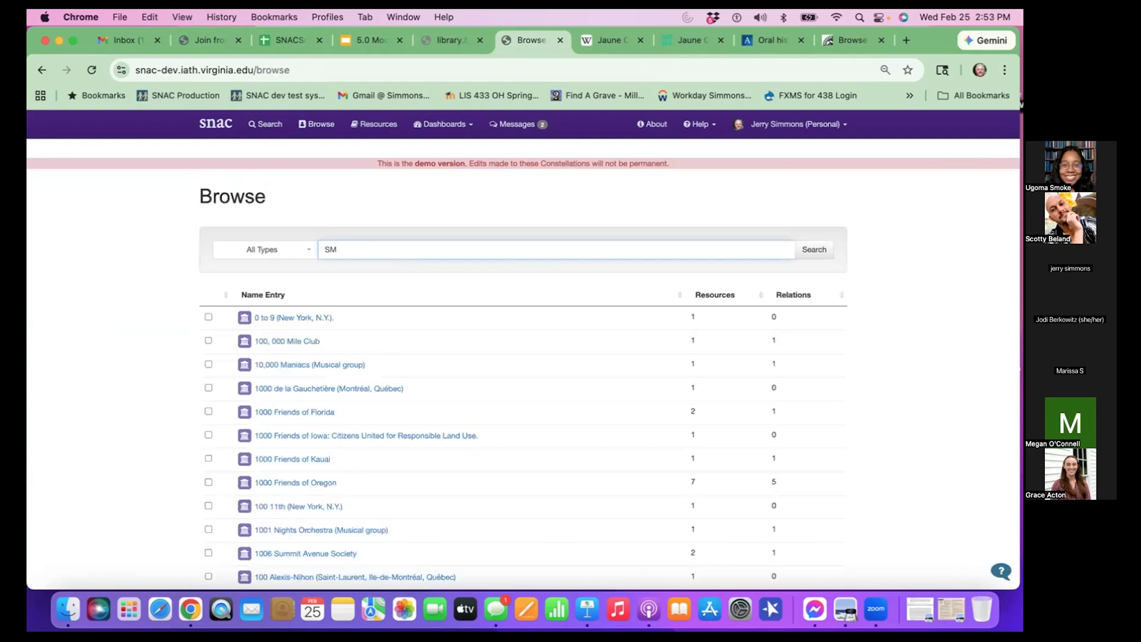
{"action": "type", "text": "Iith, Jaune quick to"}
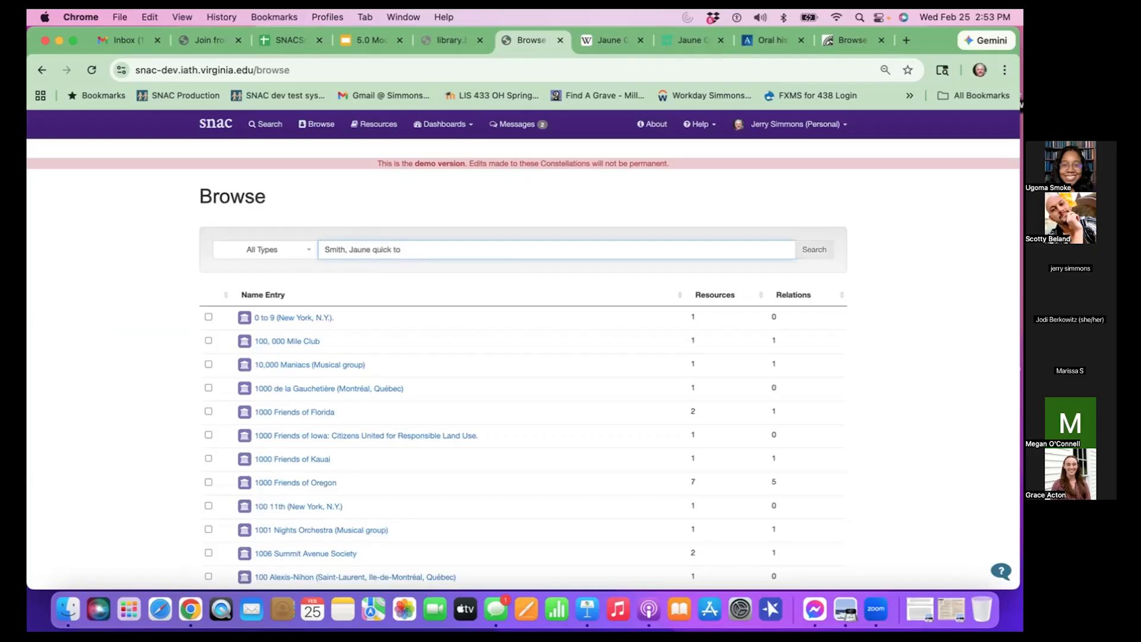
{"action": "key", "text": "Return"}
{"action": "scroll", "coordinate": [364, 275], "scroll_direction": "down", "scroll_amount": 3}
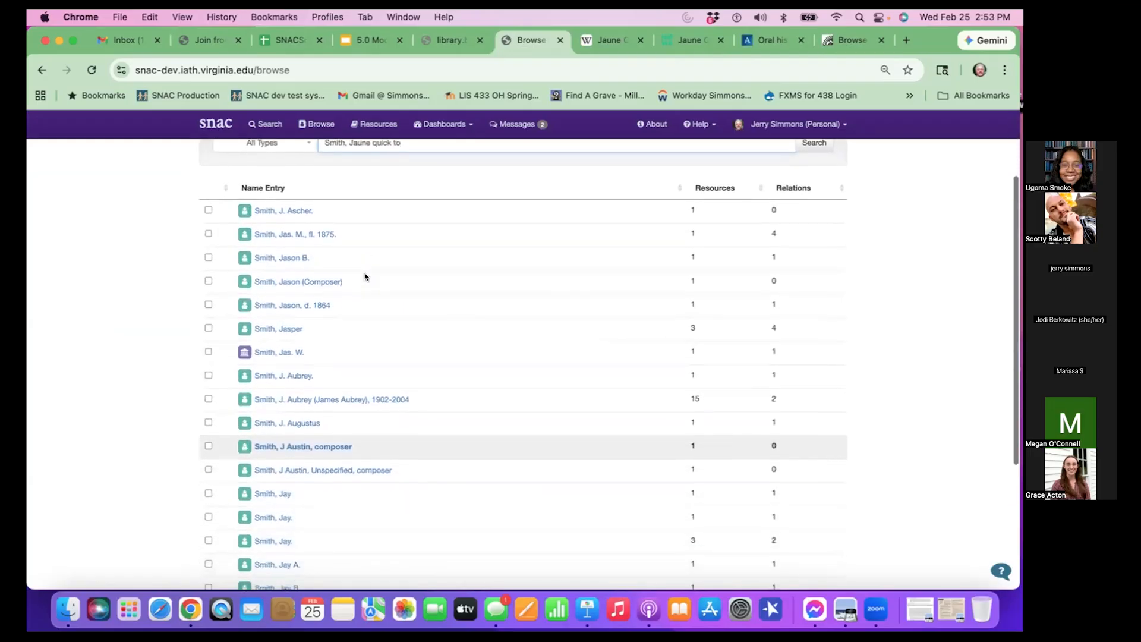
{"action": "scroll", "coordinate": [279, 294], "scroll_direction": "up", "scroll_amount": 2}
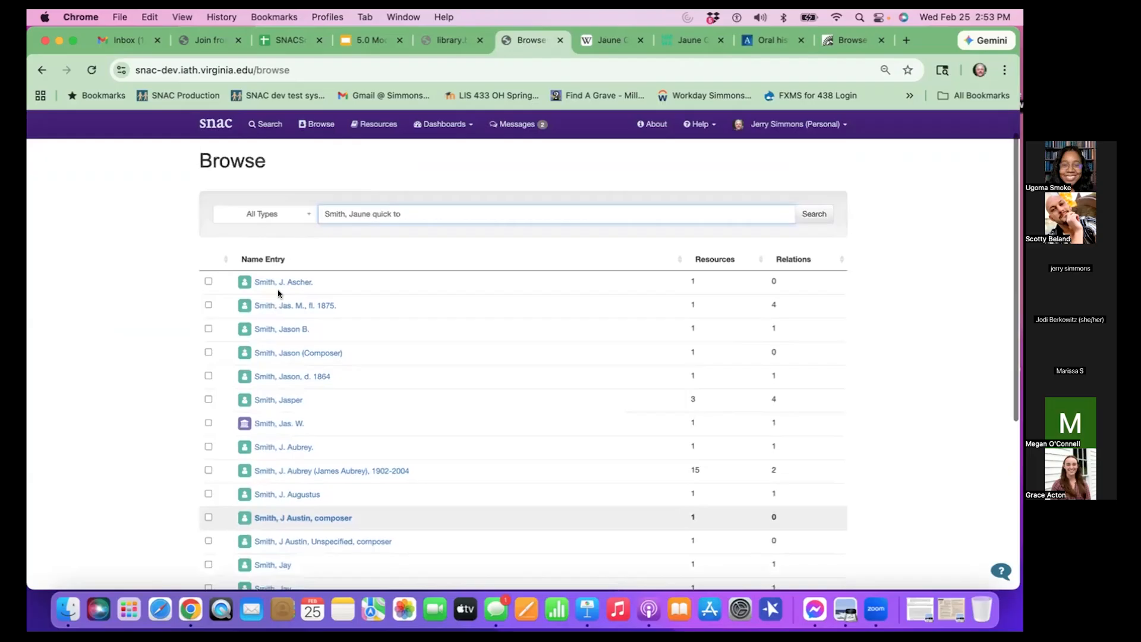
Limit the browse to the Person type, rerun it, and check the Smith headings for an existing entry
{"action": "left_click", "coordinate": [304, 215]}
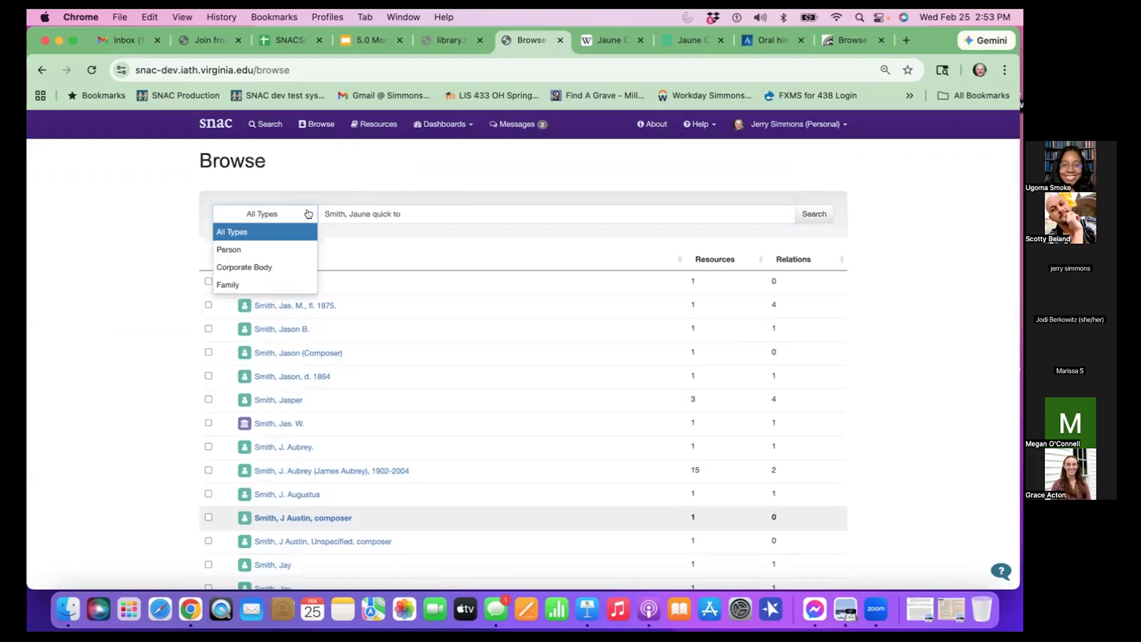
{"action": "left_click", "coordinate": [253, 247]}
{"action": "left_click", "coordinate": [815, 215]}
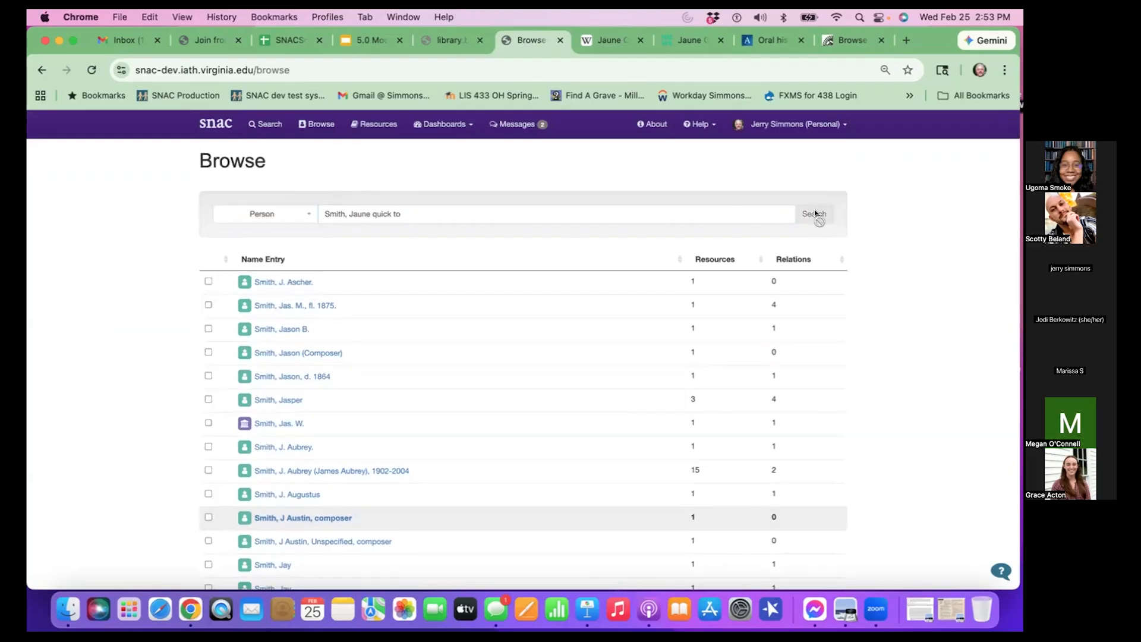
{"action": "scroll", "coordinate": [301, 400], "scroll_direction": "down", "scroll_amount": 5}
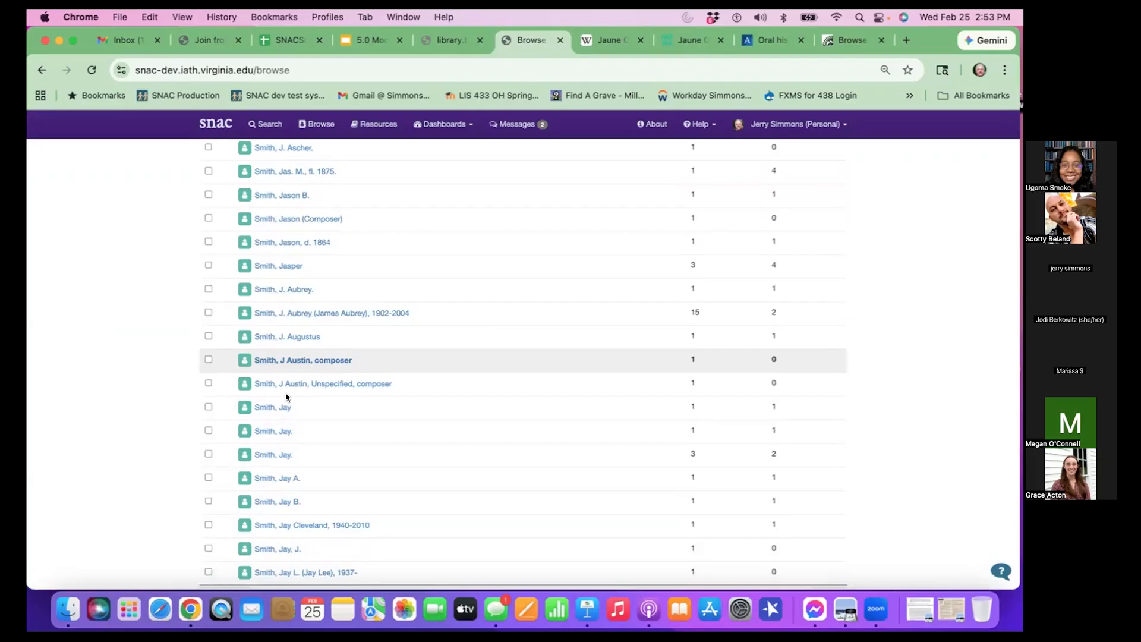
{"action": "scroll", "coordinate": [499, 468], "scroll_direction": "up", "scroll_amount": 4}
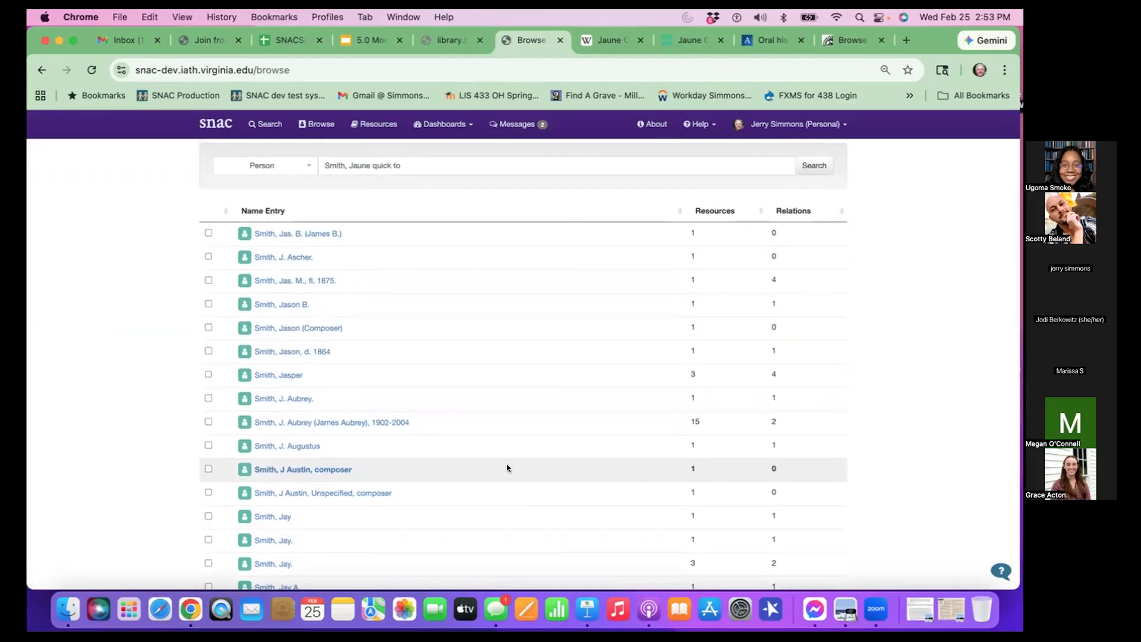
{"action": "scroll", "coordinate": [507, 468], "scroll_direction": "up", "scroll_amount": 3}
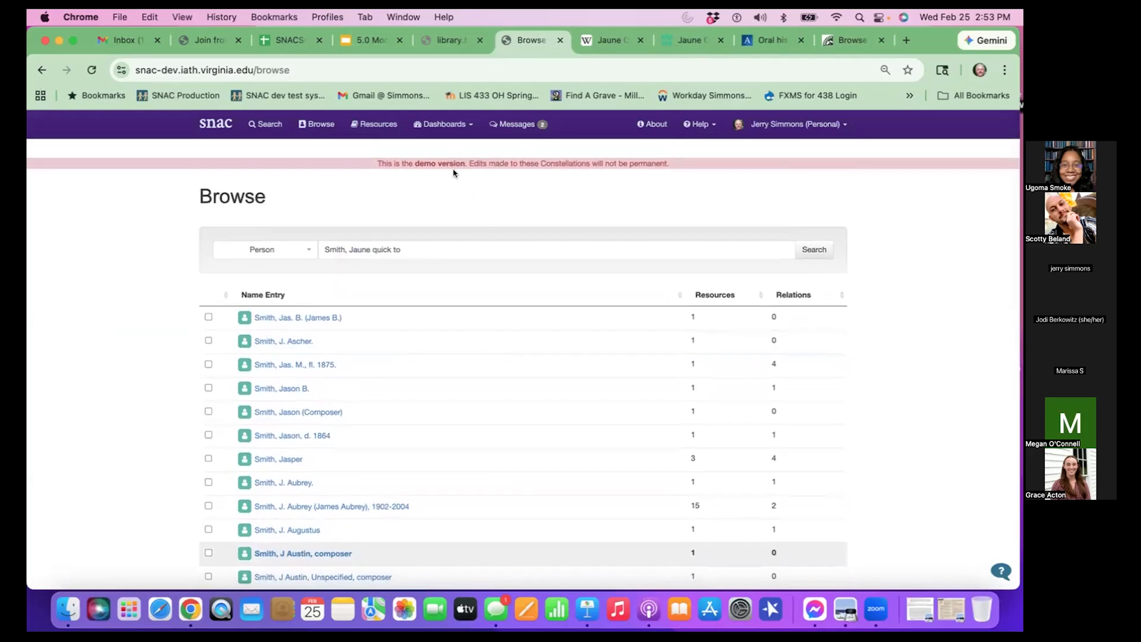
Return to the Editor's Dashboard and start a new constellation with the entity type person
{"action": "left_click", "coordinate": [449, 126]}
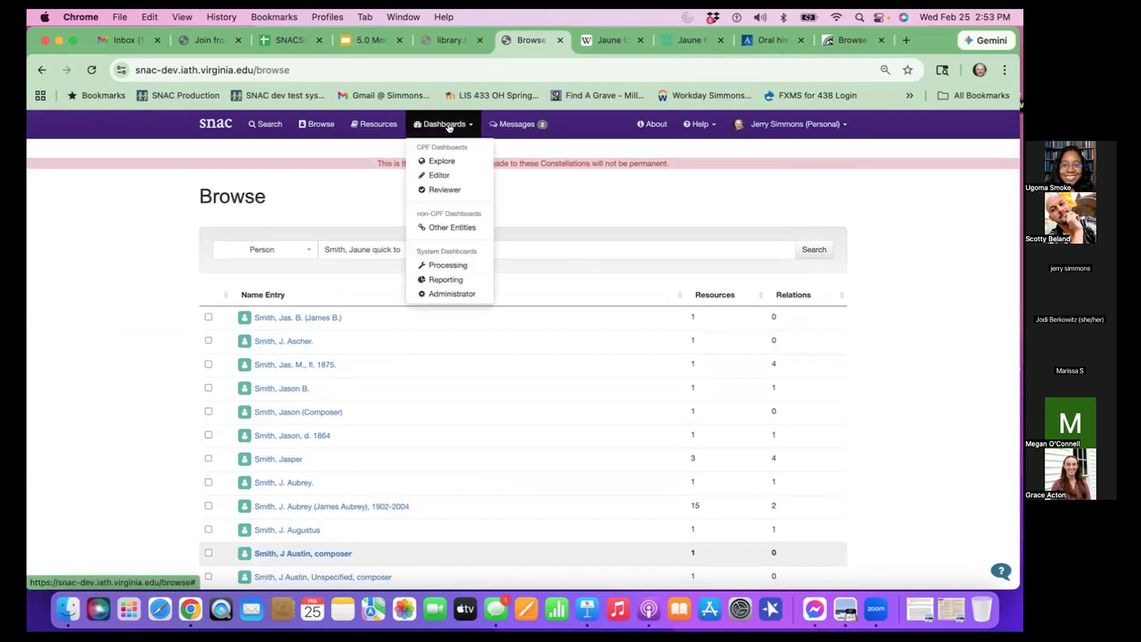
{"action": "left_click", "coordinate": [442, 173]}
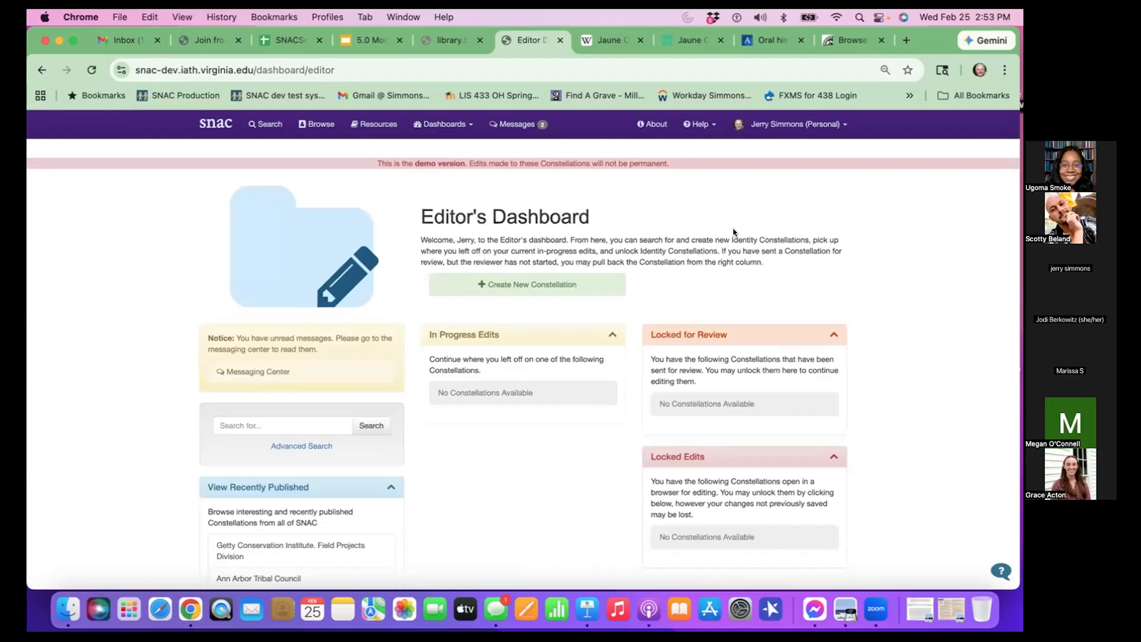
{"action": "left_click", "coordinate": [572, 286]}
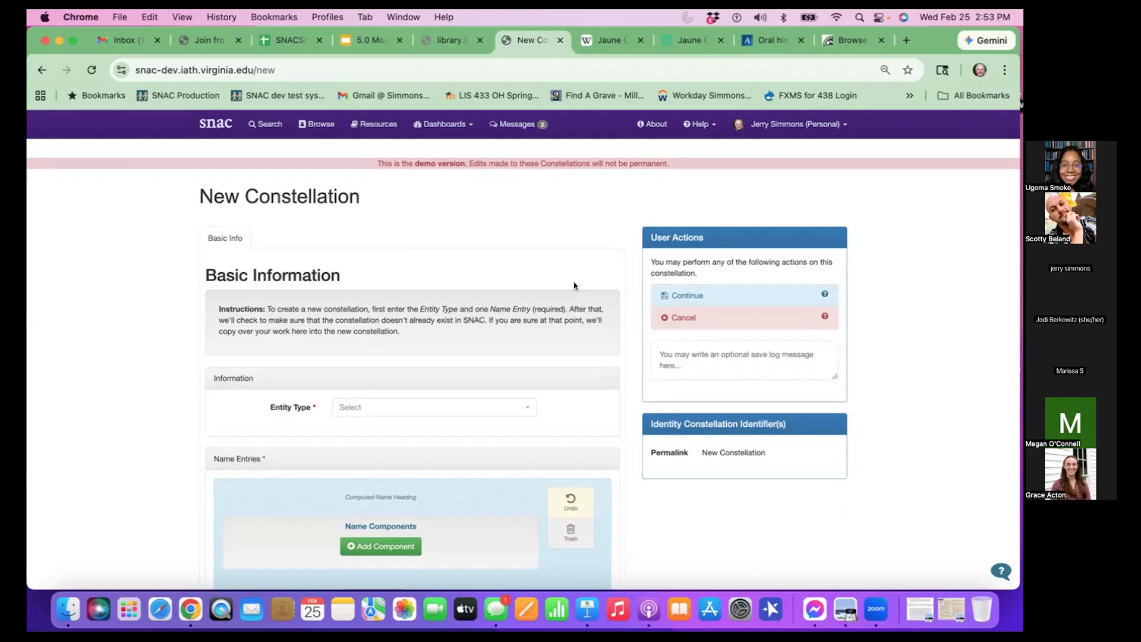
{"action": "scroll", "coordinate": [583, 349], "scroll_direction": "down", "scroll_amount": 1}
{"action": "scroll", "coordinate": [583, 349], "scroll_direction": "down", "scroll_amount": 1}
{"action": "left_click", "coordinate": [505, 389]}
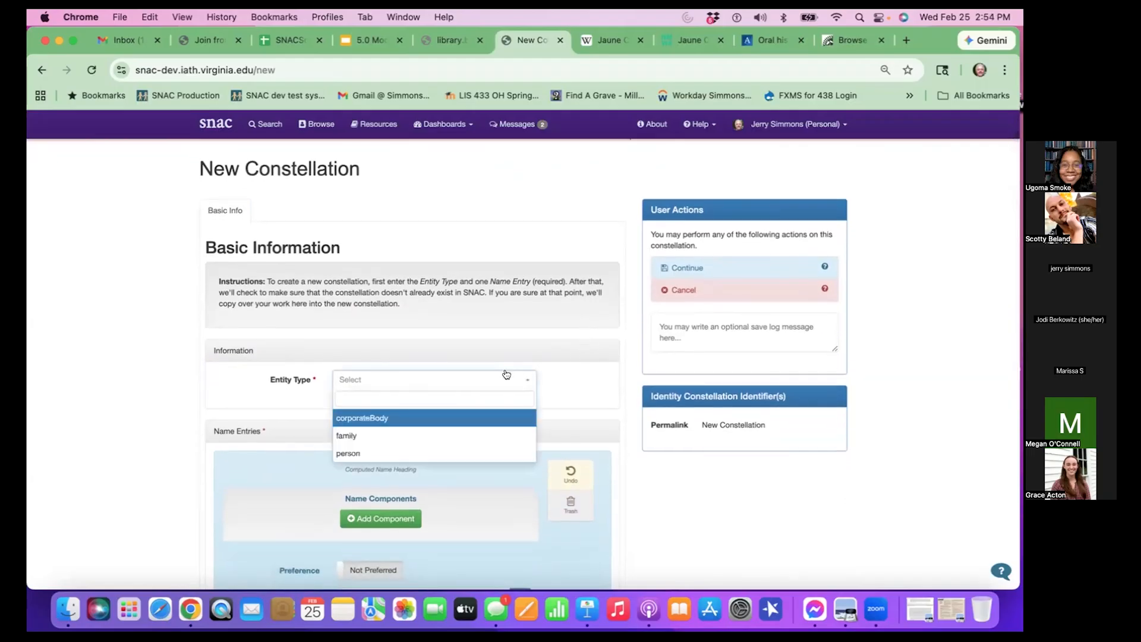
{"action": "left_click", "coordinate": [416, 453]}
{"action": "scroll", "coordinate": [483, 498], "scroll_direction": "down", "scroll_amount": 5}
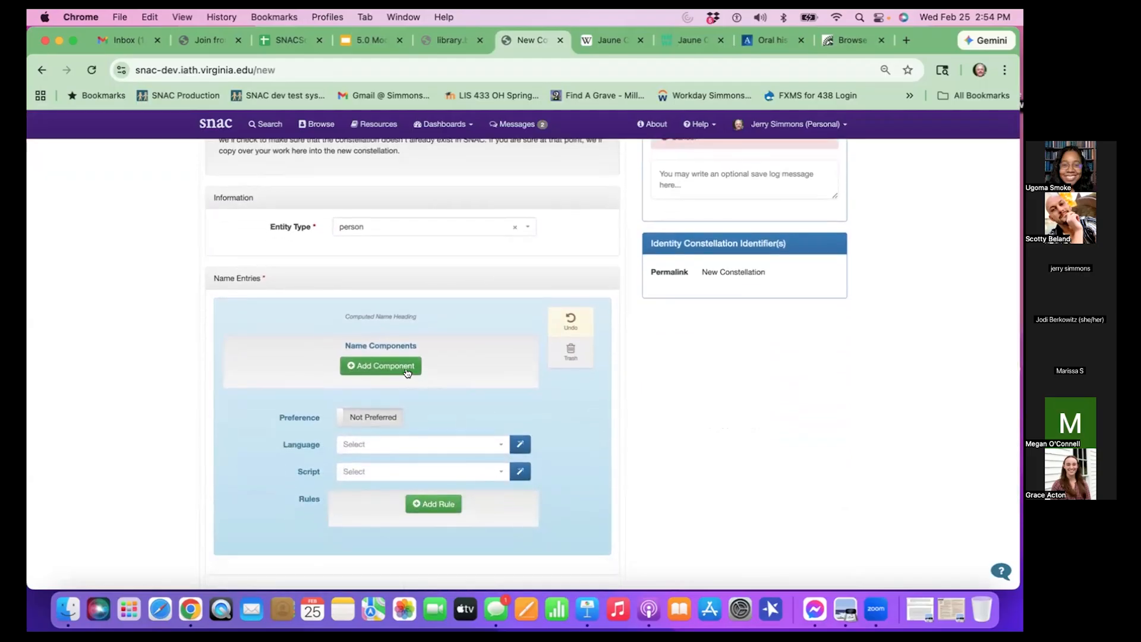
Add a Surname component with the value "Smith" to the new constellation's name entry
{"action": "left_click", "coordinate": [407, 373]}
{"action": "left_click", "coordinate": [322, 368]}
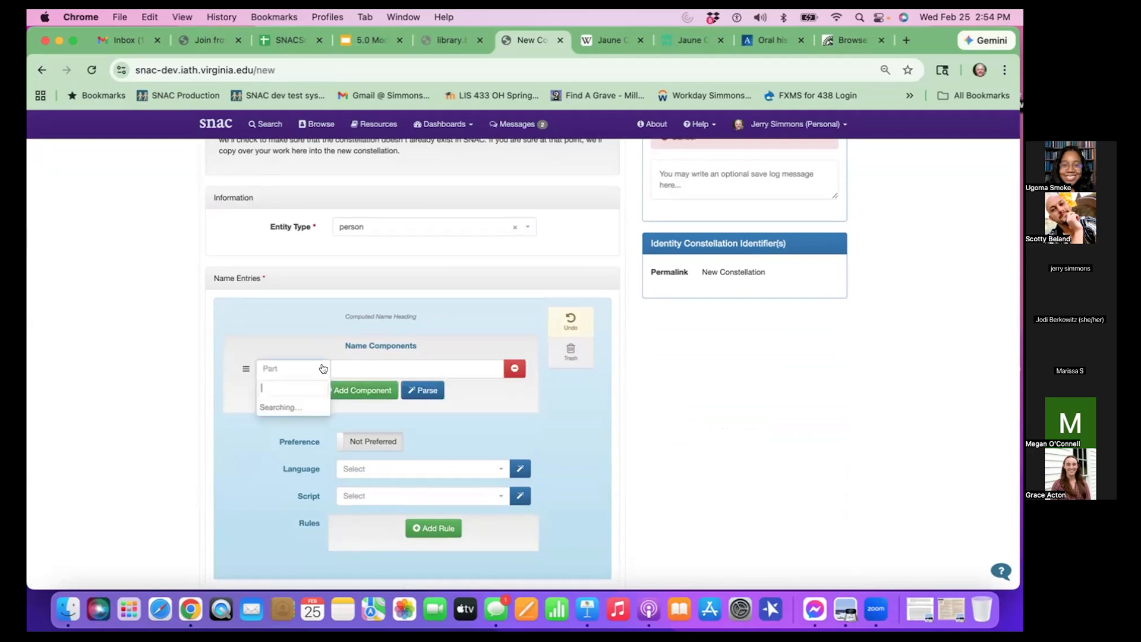
{"action": "left_click", "coordinate": [307, 493]}
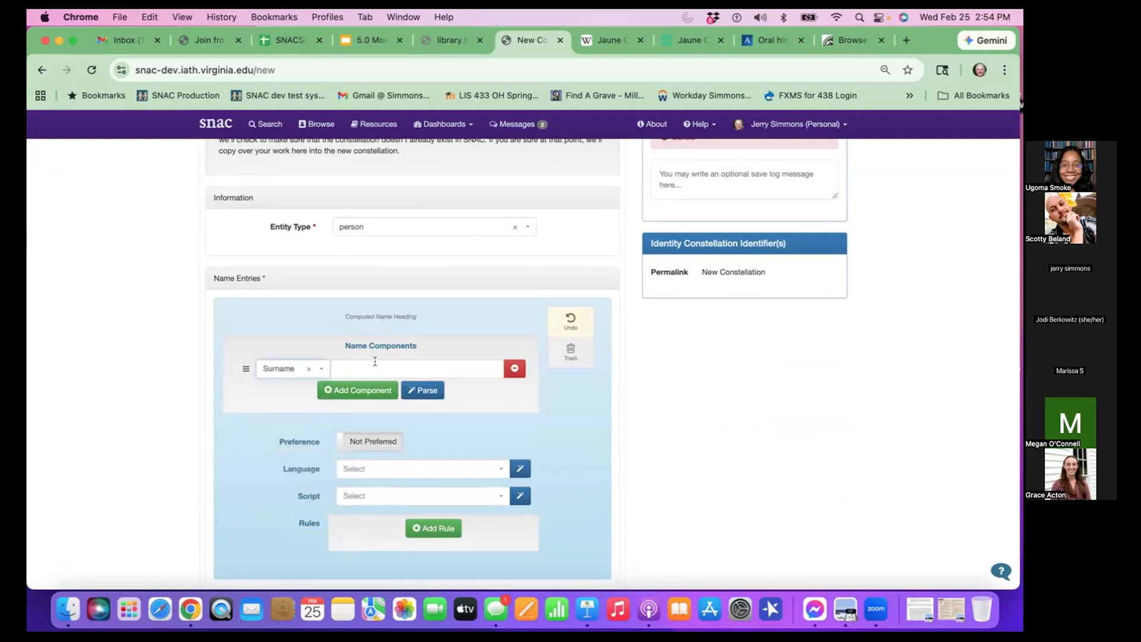
{"action": "left_click", "coordinate": [375, 364]}
{"action": "type", "text": "Si"}
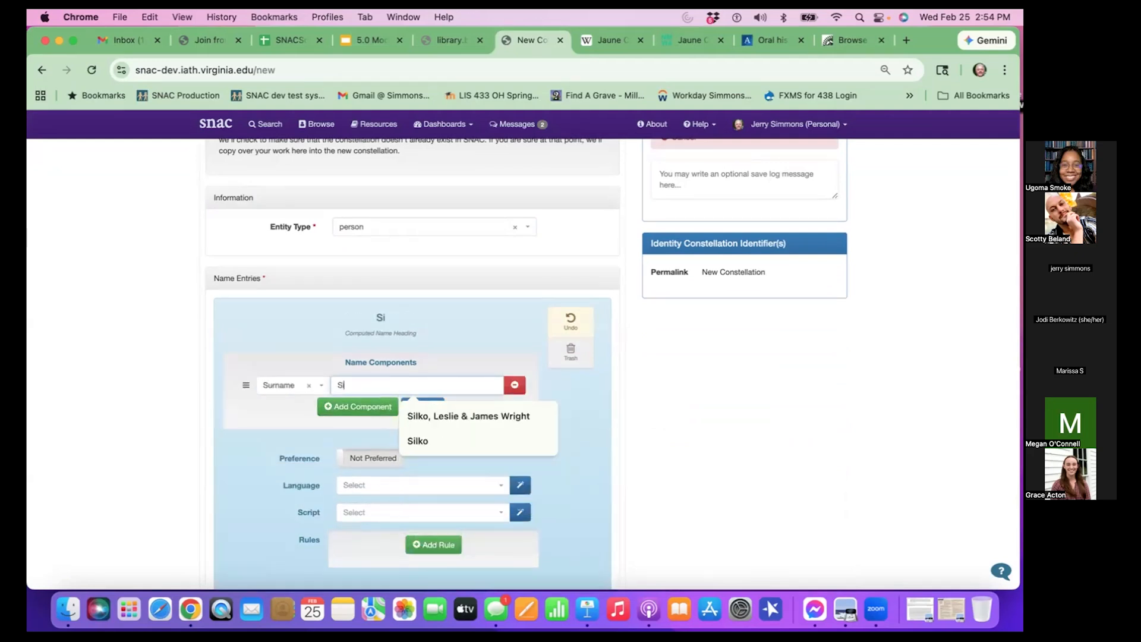
{"action": "key", "text": "BackSpace"}
{"action": "type", "text": "mith"}
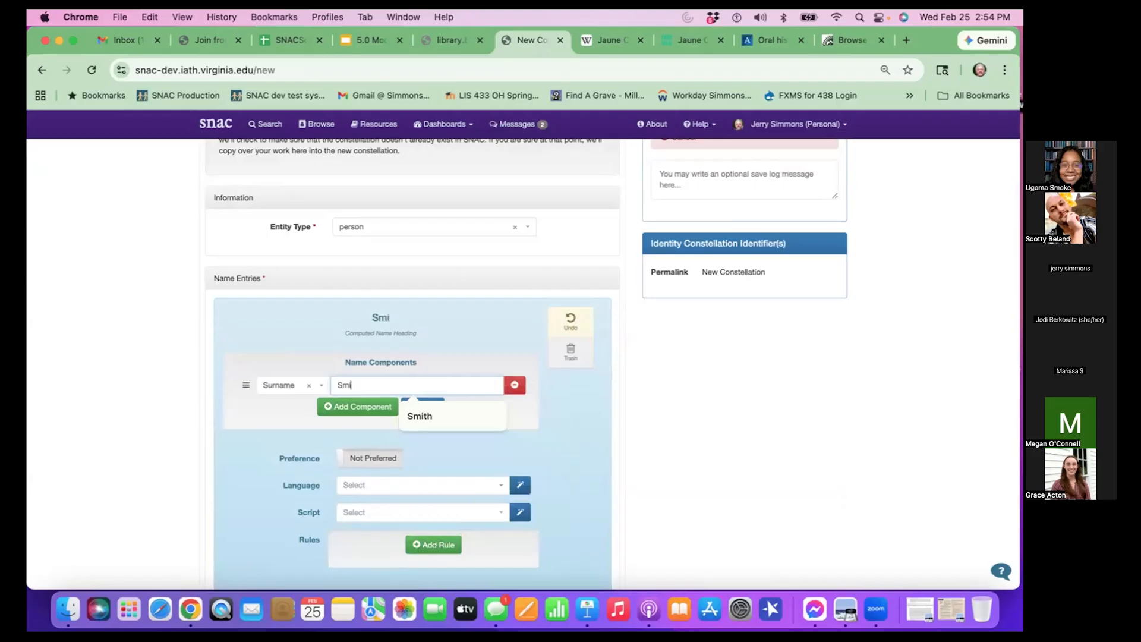
Add a Forename component with the value "Jaune Quick-to-See" below the surname
{"action": "left_click", "coordinate": [360, 407]}
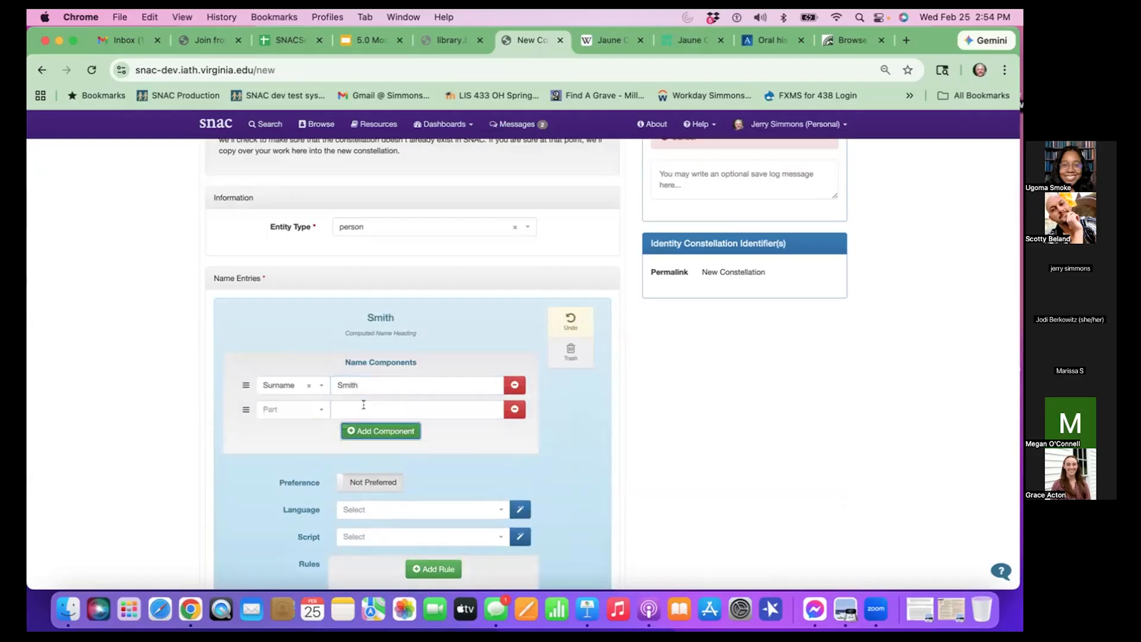
{"action": "left_click", "coordinate": [320, 416]}
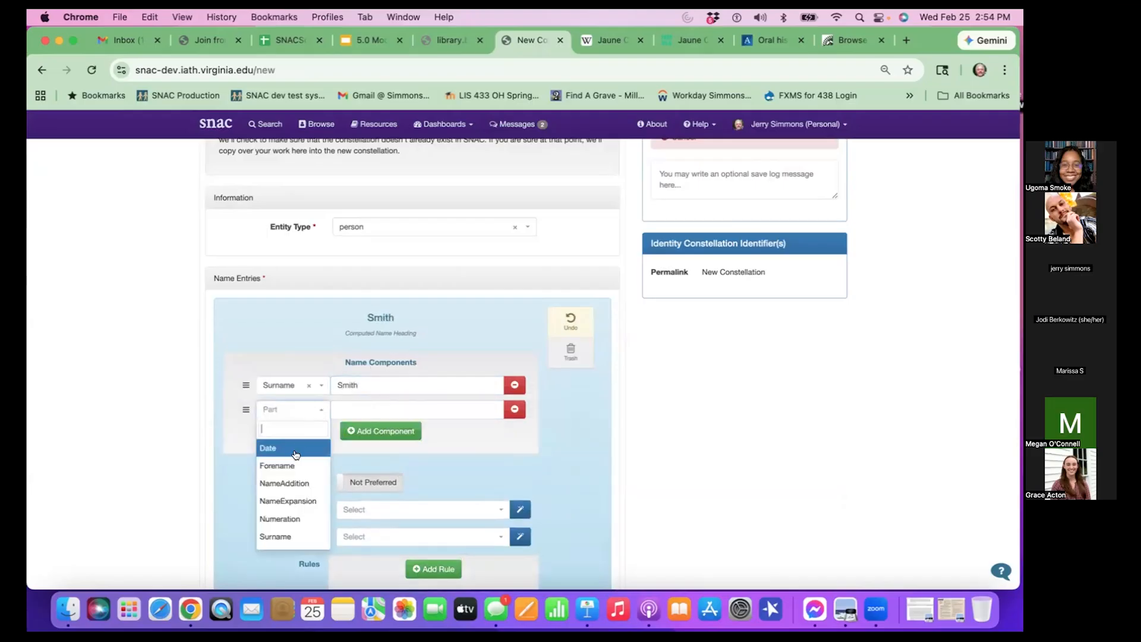
{"action": "left_click", "coordinate": [295, 464]}
{"action": "left_click", "coordinate": [379, 407]}
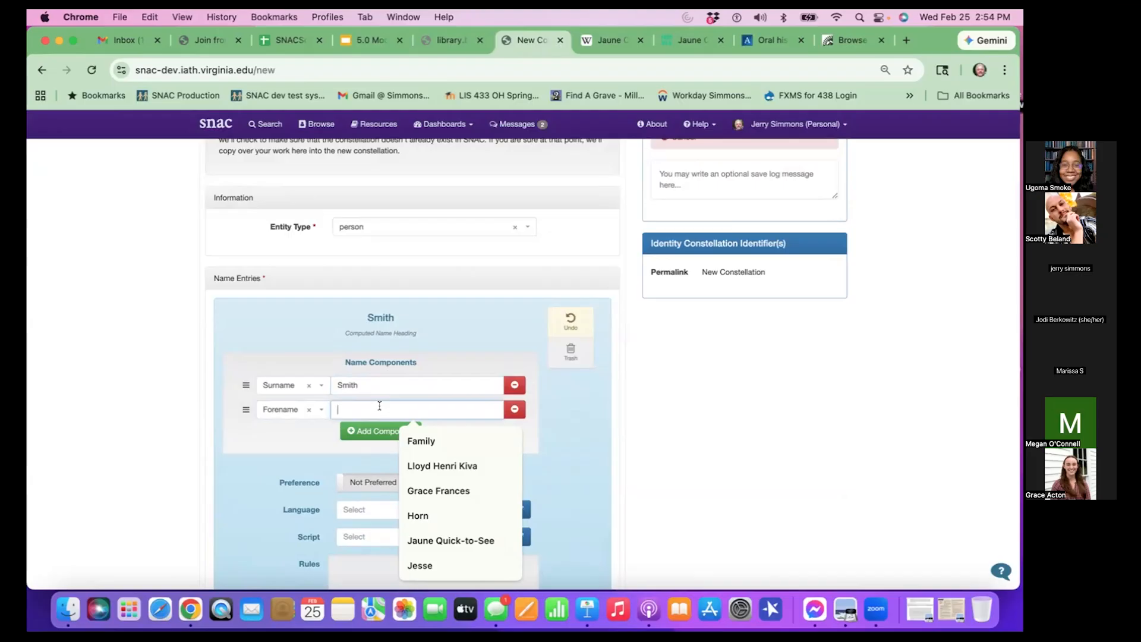
{"action": "type", "text": "Jaune Quick-to-See"}
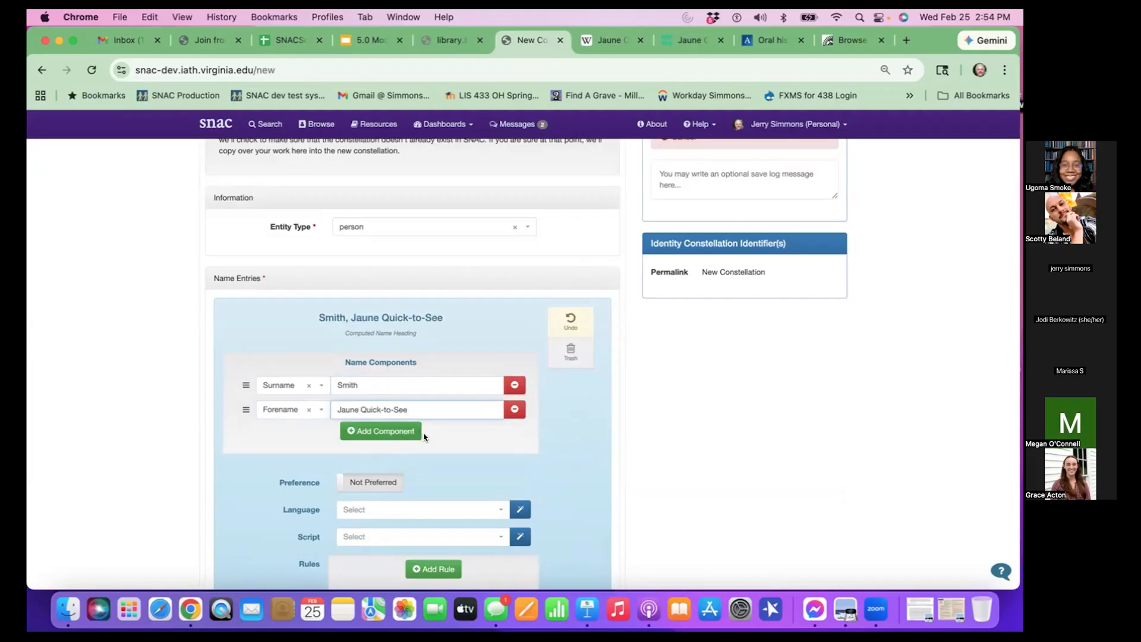
Add a Date component with the value "1940-2025" to the name entry
{"action": "left_click", "coordinate": [408, 433]}
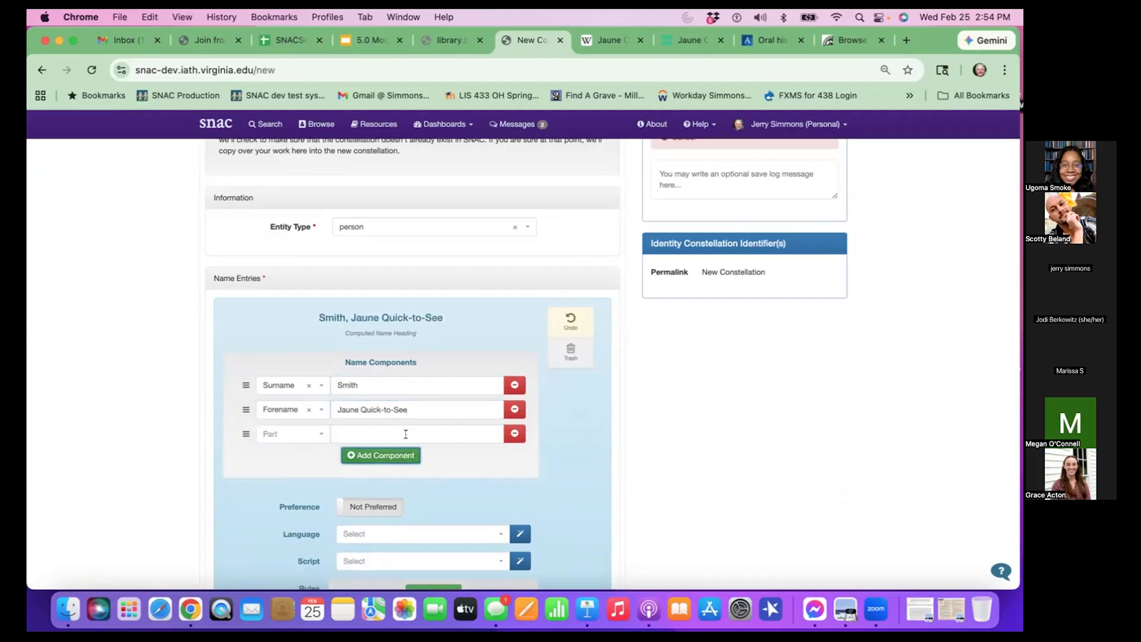
{"action": "left_click", "coordinate": [323, 435]}
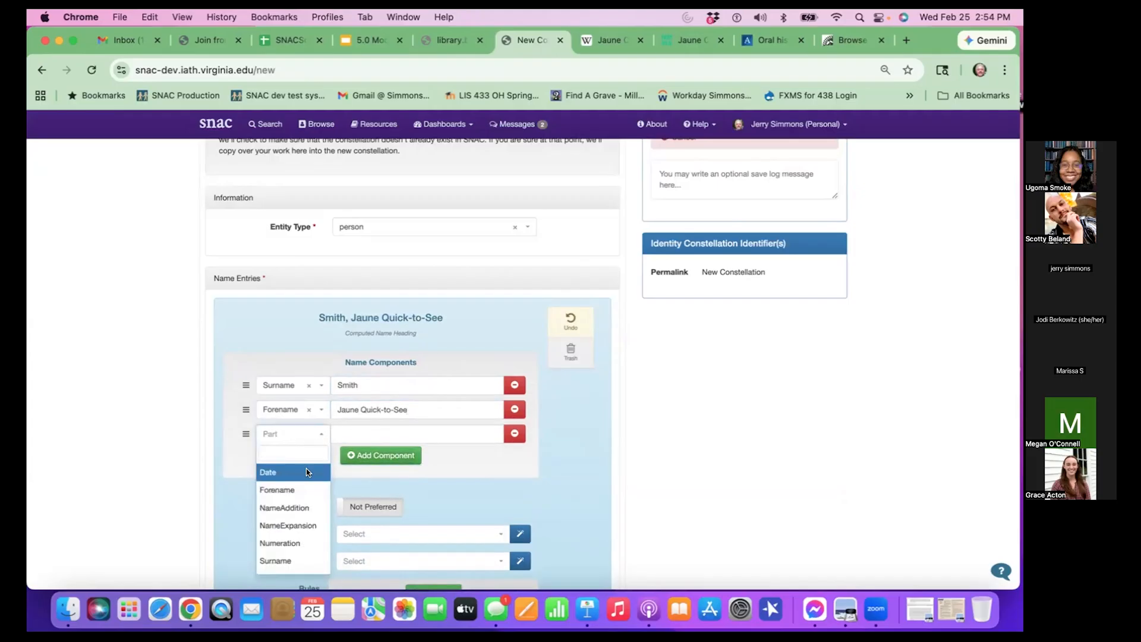
{"action": "left_click", "coordinate": [305, 472]}
{"action": "left_click", "coordinate": [377, 433]}
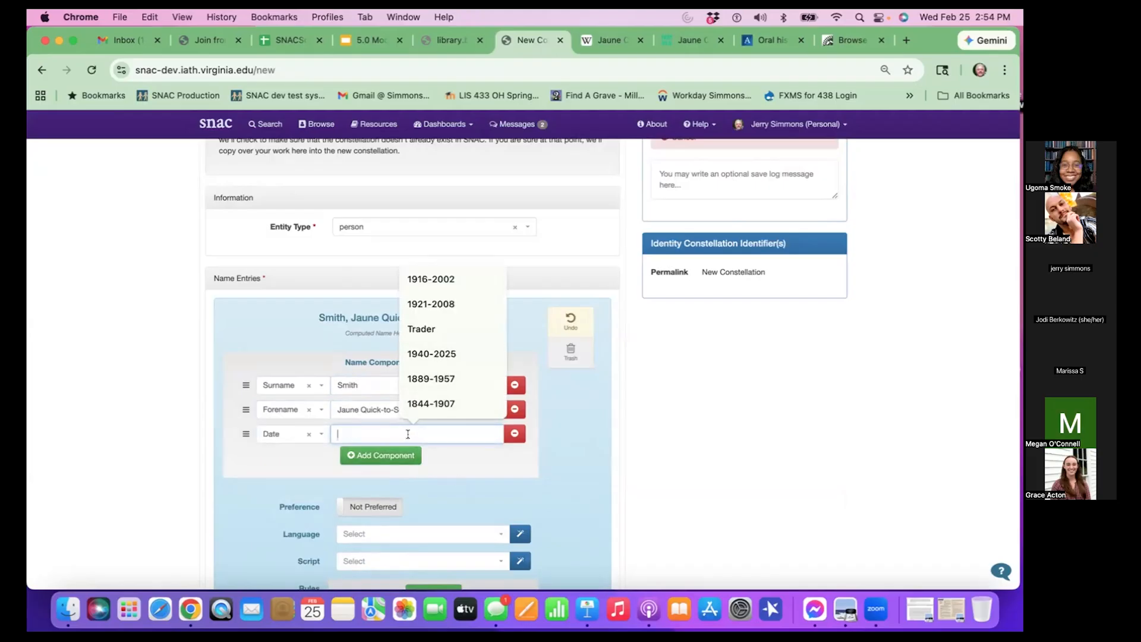
{"action": "type", "text": "1940-"}
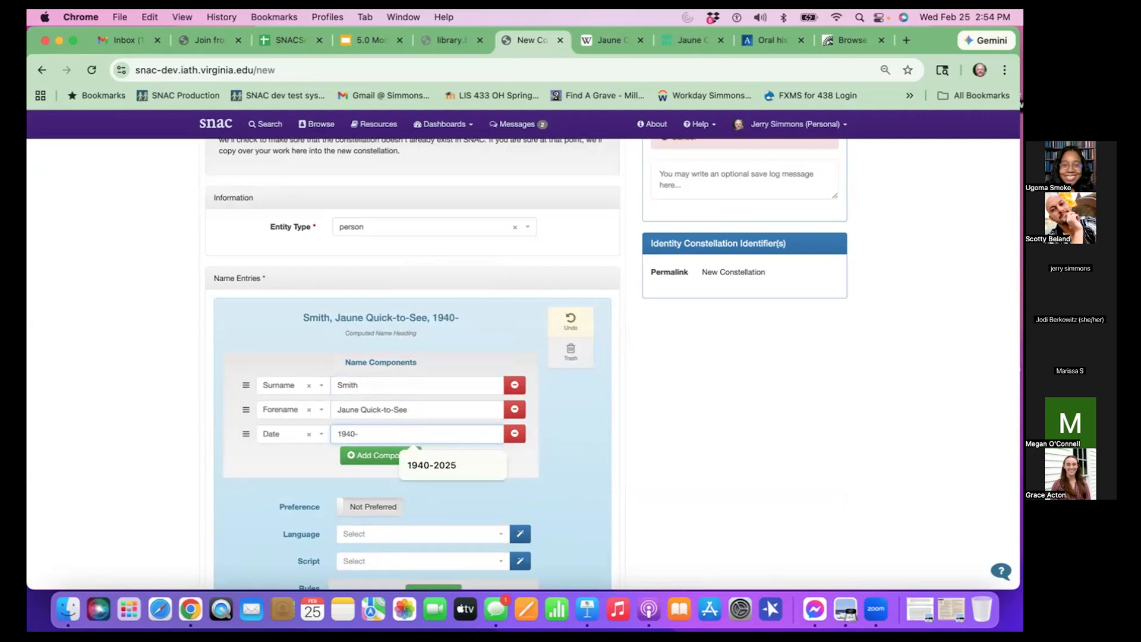
{"action": "type", "text": "202"}
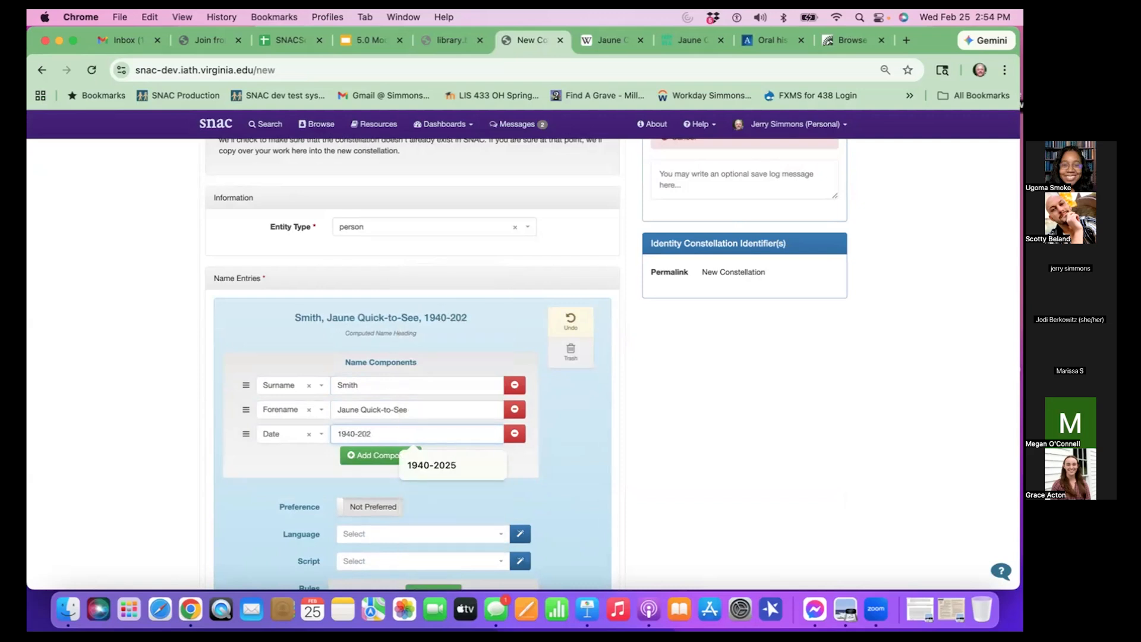
{"action": "type", "text": "5"}
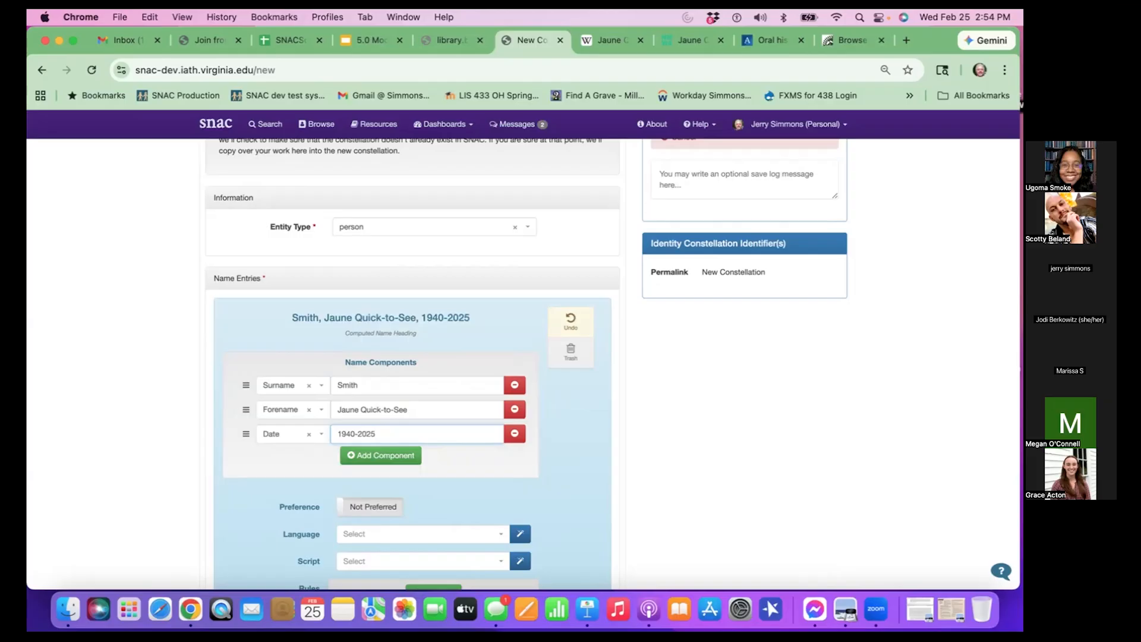
Mark the name entry as Preferred and fill in its default language eng and script Latn
{"action": "scroll", "coordinate": [438, 499], "scroll_direction": "down", "scroll_amount": 3}
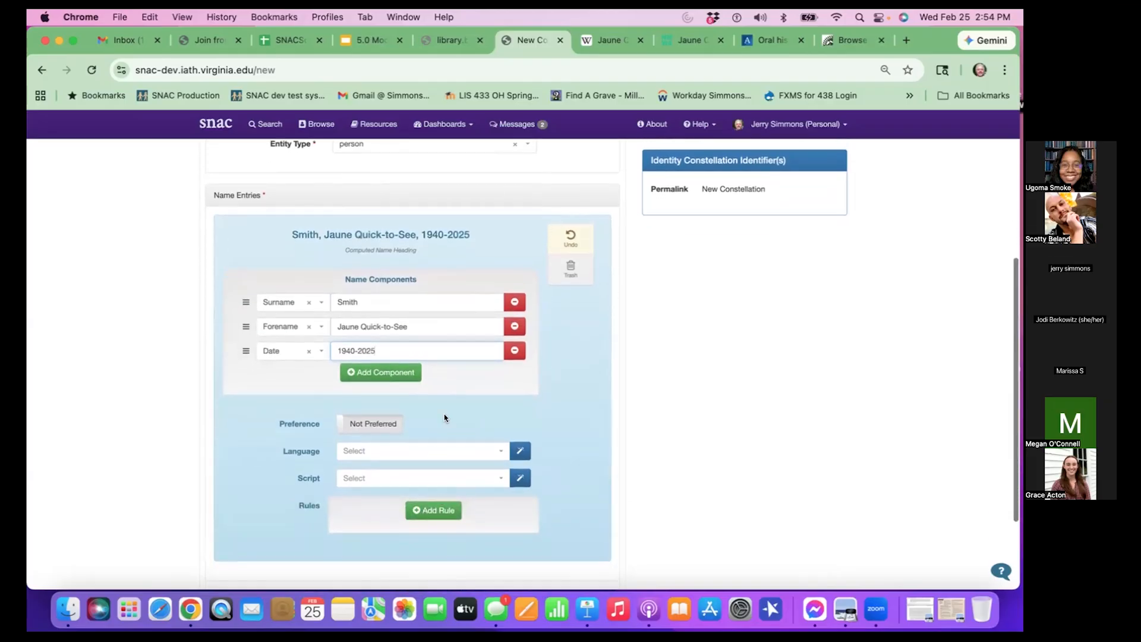
{"action": "left_click", "coordinate": [380, 431]}
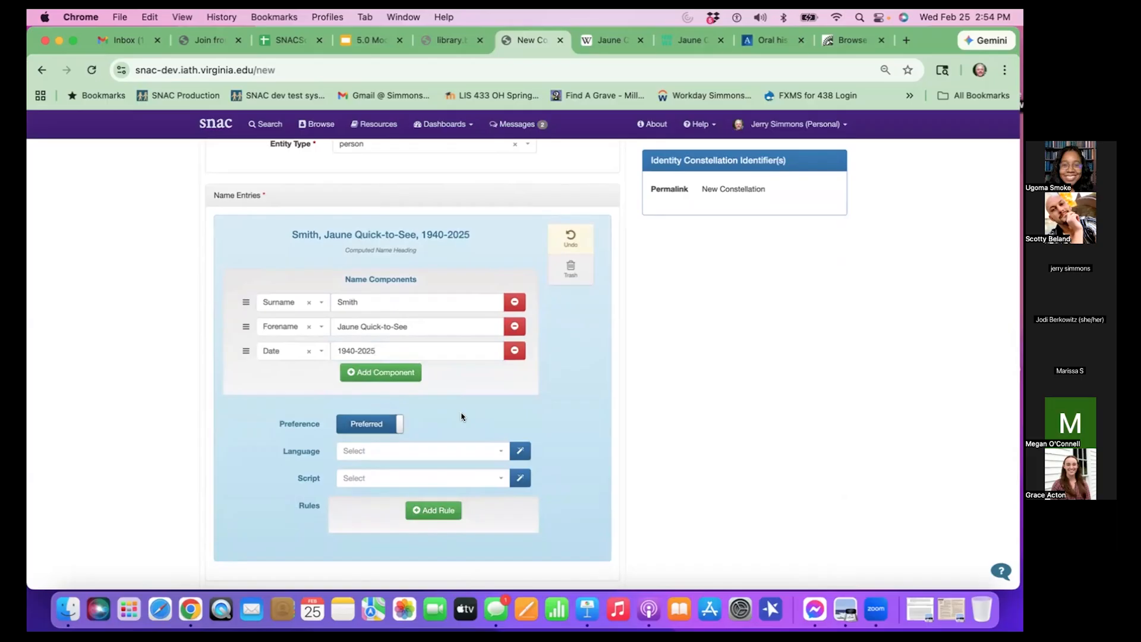
{"action": "scroll", "coordinate": [459, 415], "scroll_direction": "down", "scroll_amount": 1}
{"action": "left_click", "coordinate": [523, 417]}
{"action": "left_click", "coordinate": [519, 444]}
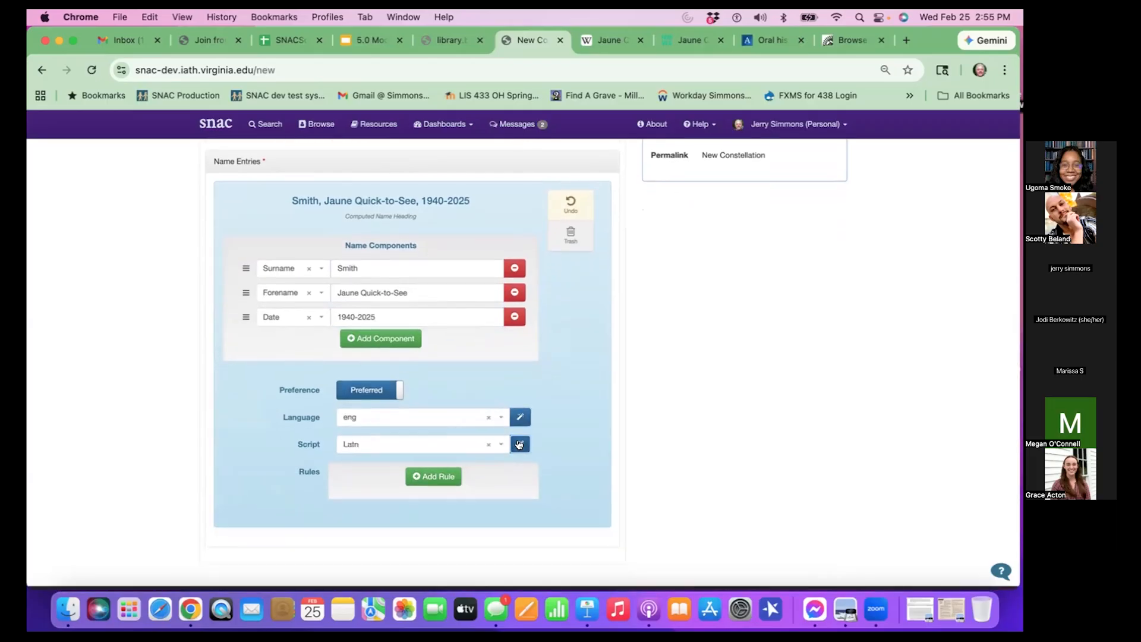
Add a rule to the name entry with the form authorizedForm and the ruleset rda
{"action": "left_click", "coordinate": [456, 476]}
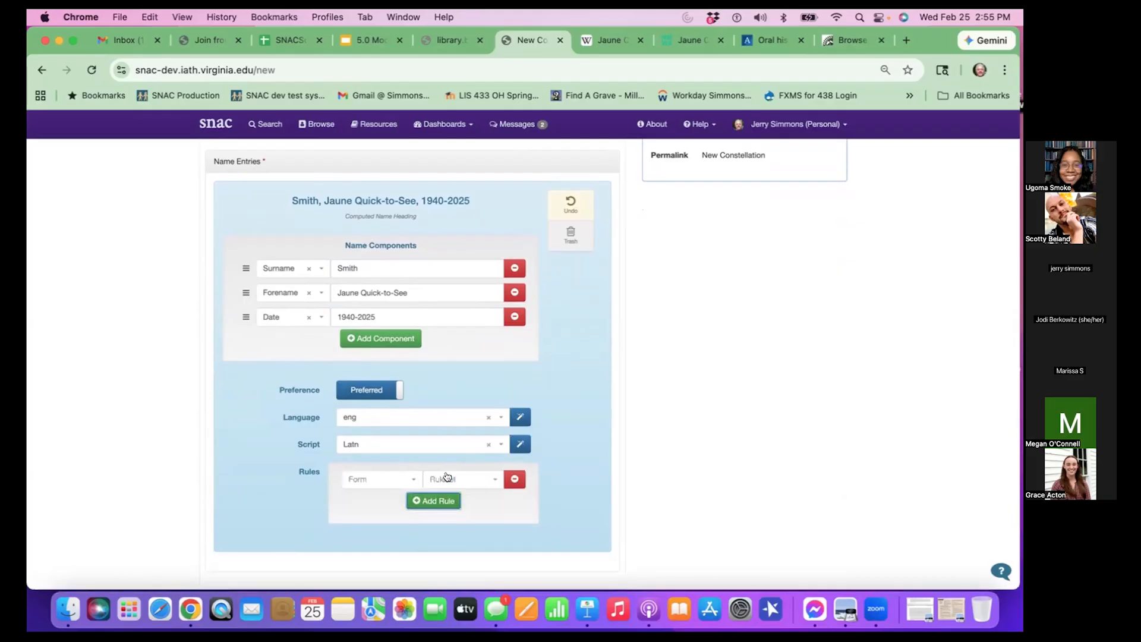
{"action": "left_click", "coordinate": [384, 477]}
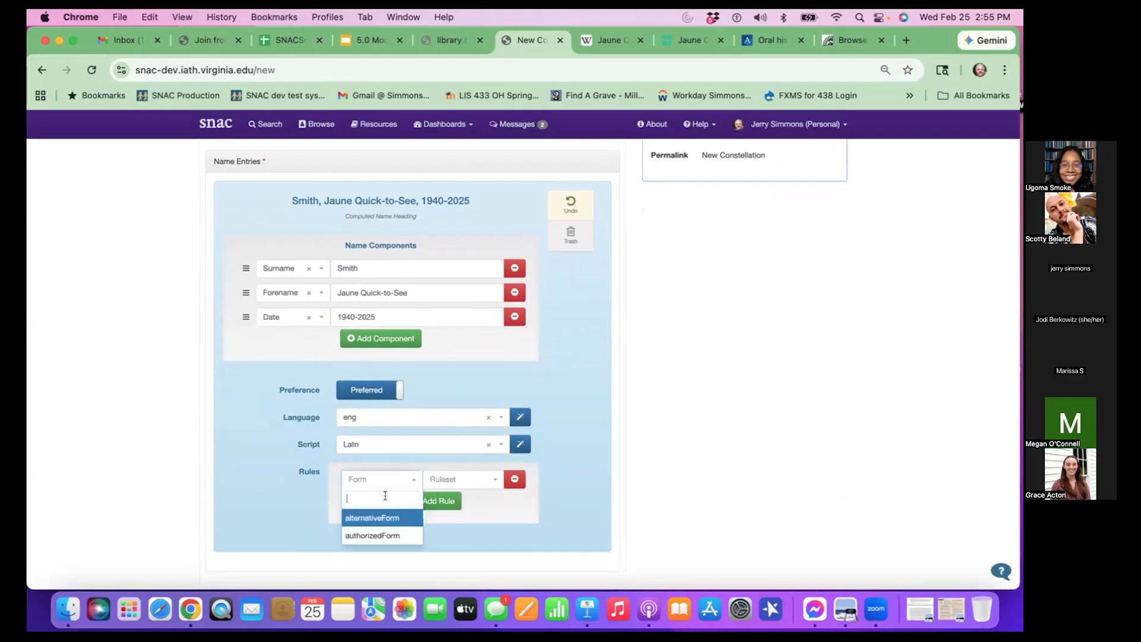
{"action": "left_click", "coordinate": [405, 537]}
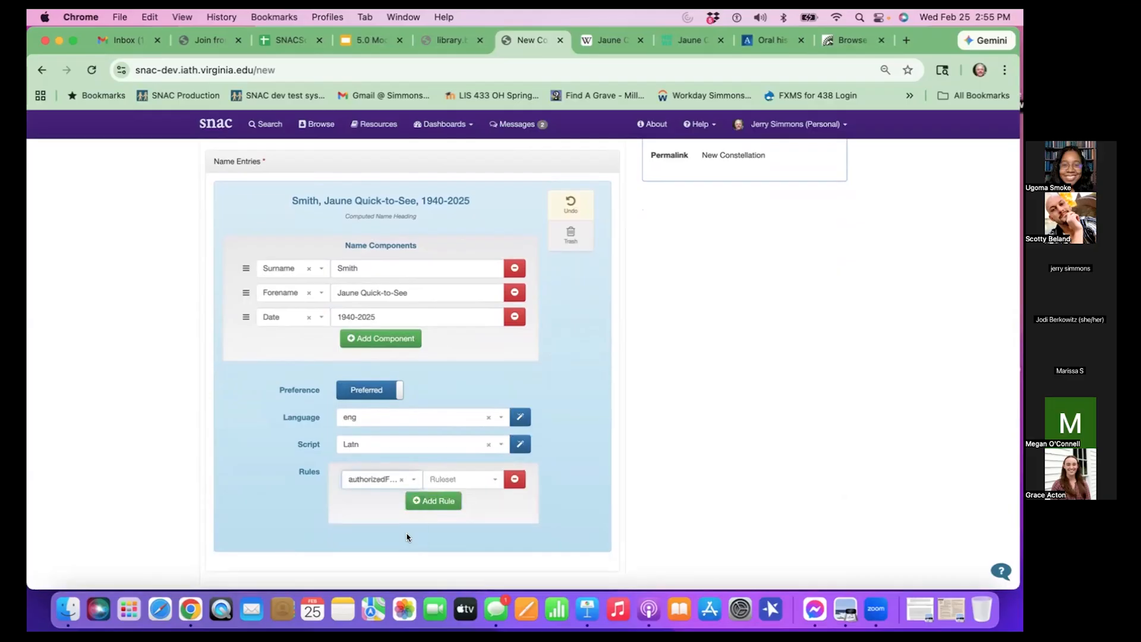
{"action": "left_click", "coordinate": [444, 477]}
{"action": "left_click", "coordinate": [462, 551]}
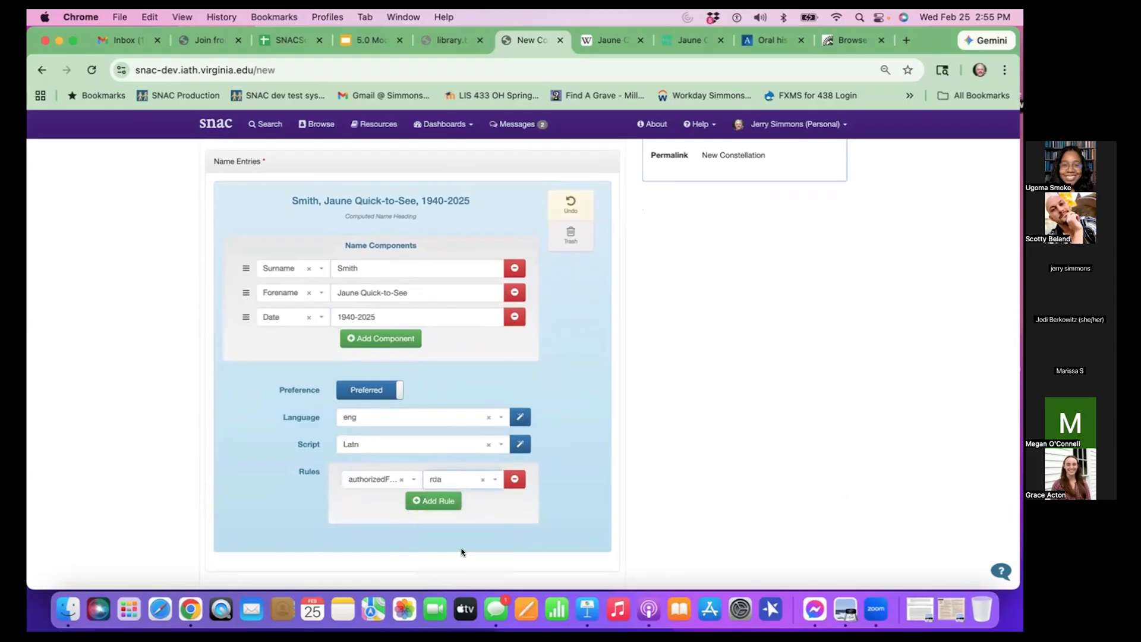
Continue to the reconciliation results, check all the suggested matches for a duplicate, and create the new constellation
{"action": "scroll", "coordinate": [686, 527], "scroll_direction": "up", "scroll_amount": 5}
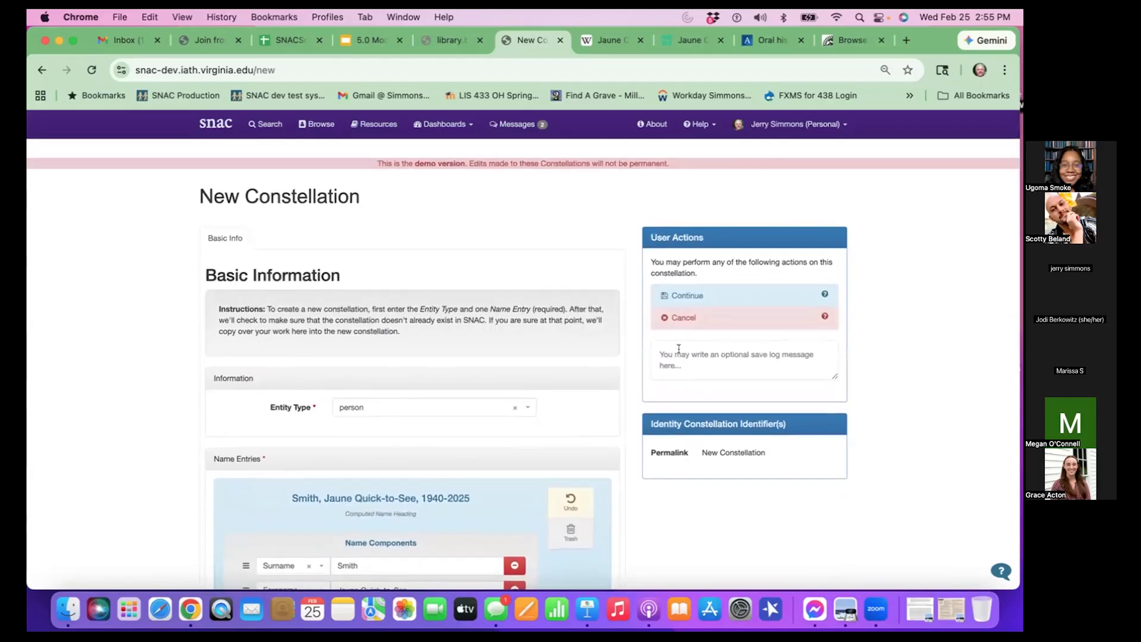
{"action": "left_click", "coordinate": [691, 297]}
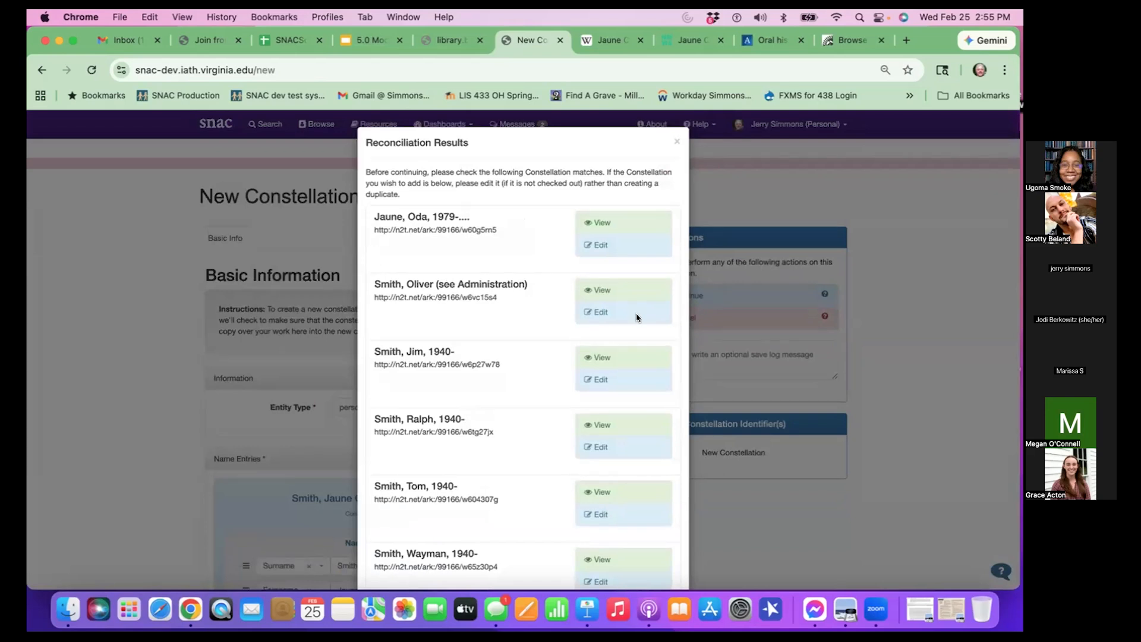
{"action": "scroll", "coordinate": [580, 349], "scroll_direction": "down", "scroll_amount": 2}
{"action": "scroll", "coordinate": [581, 349], "scroll_direction": "down", "scroll_amount": 10}
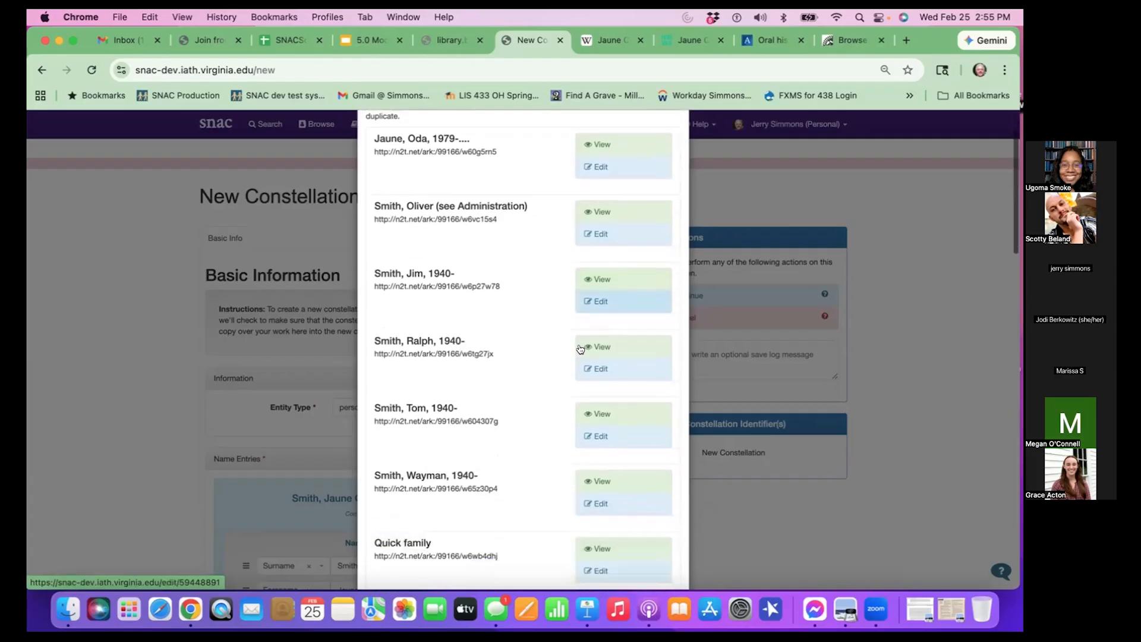
{"action": "scroll", "coordinate": [577, 340], "scroll_direction": "down", "scroll_amount": 9}
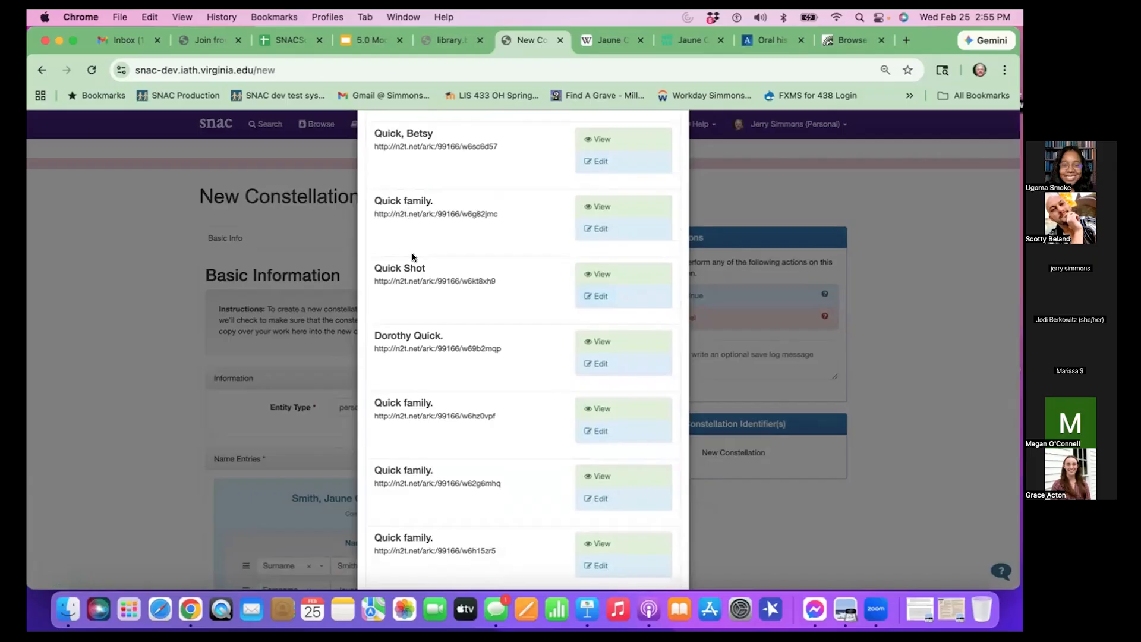
{"action": "scroll", "coordinate": [423, 264], "scroll_direction": "up", "scroll_amount": 1}
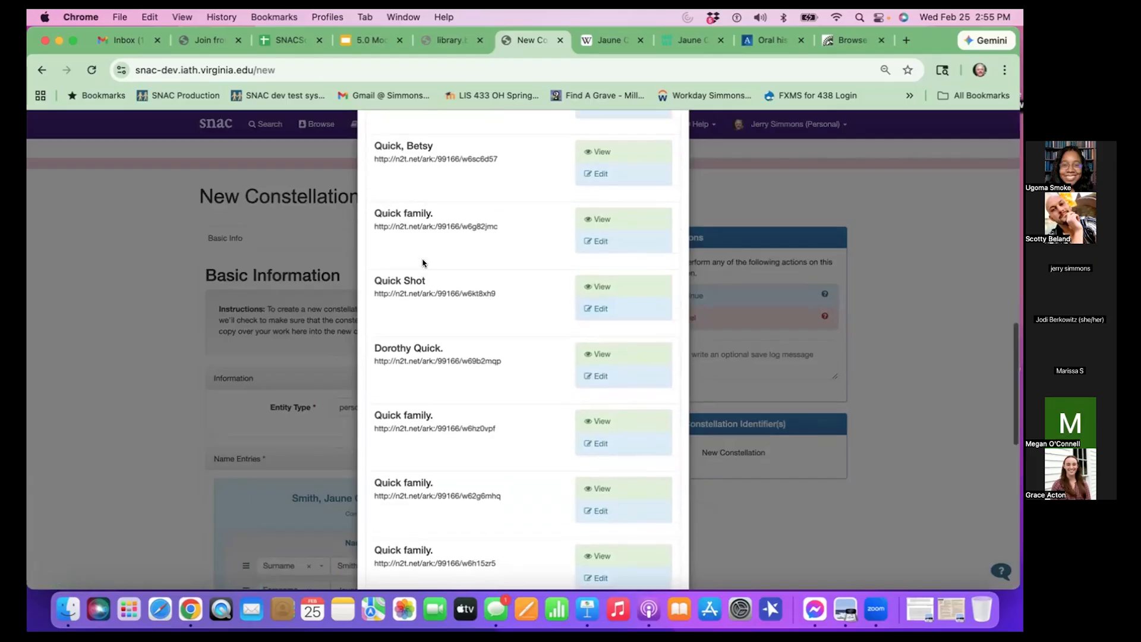
{"action": "scroll", "coordinate": [422, 263], "scroll_direction": "down", "scroll_amount": 5}
{"action": "scroll", "coordinate": [422, 261], "scroll_direction": "down", "scroll_amount": 5}
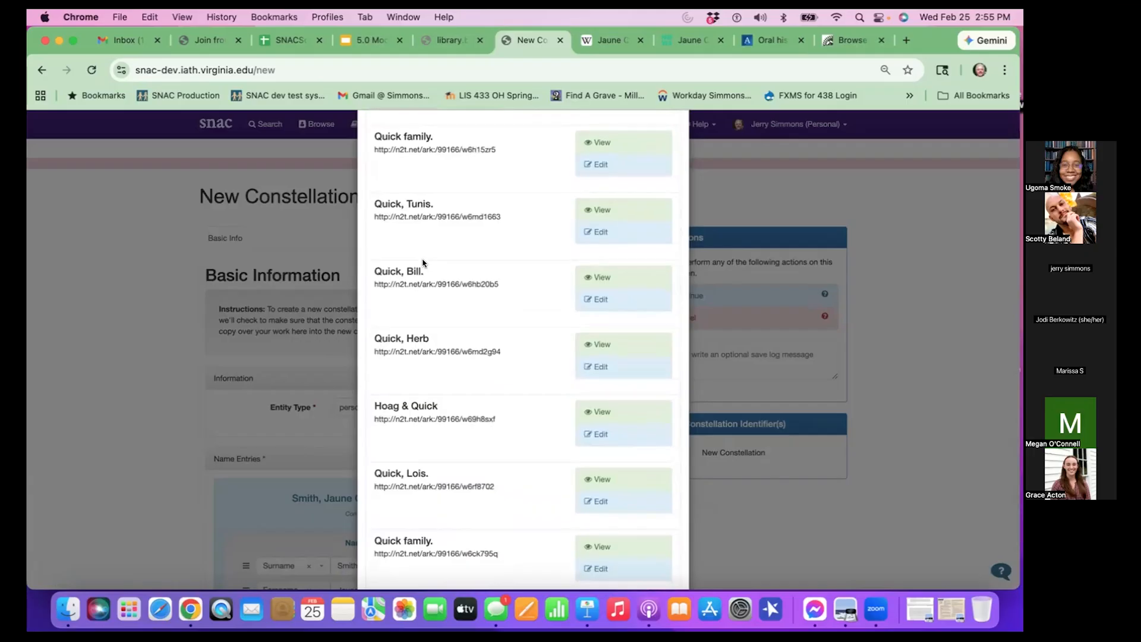
{"action": "scroll", "coordinate": [423, 264], "scroll_direction": "down", "scroll_amount": 3}
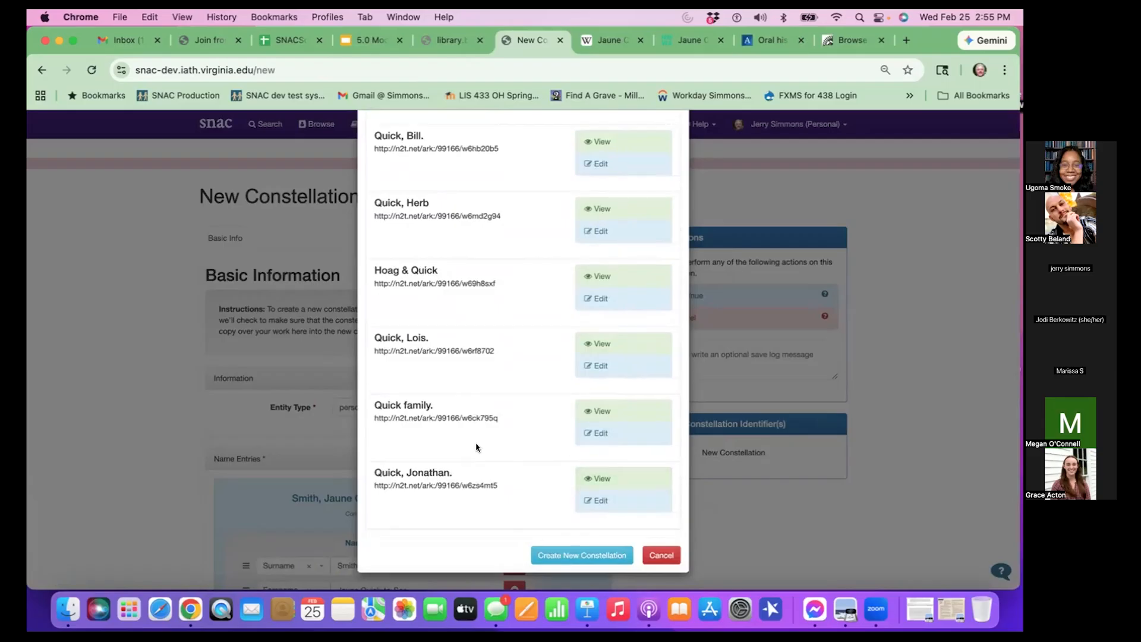
{"action": "left_click", "coordinate": [610, 555]}
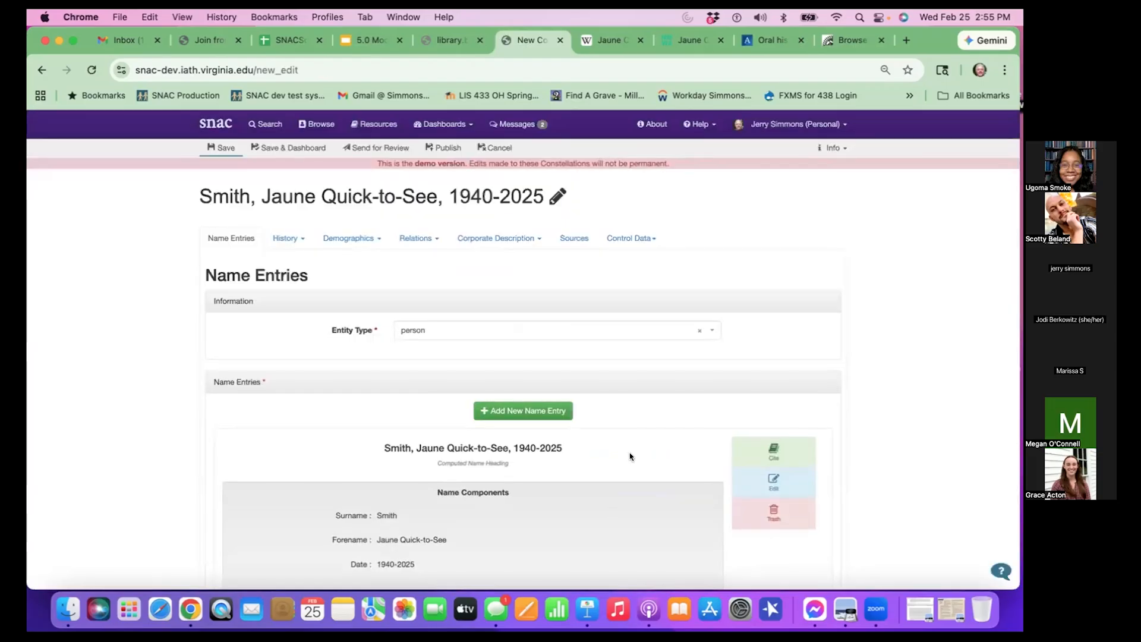
Review the artist's Wikipedia article and her biography on the National Museum of Women in the Arts website
{"action": "scroll", "coordinate": [630, 456], "scroll_direction": "down", "scroll_amount": 1}
{"action": "scroll", "coordinate": [630, 456], "scroll_direction": "up", "scroll_amount": 1}
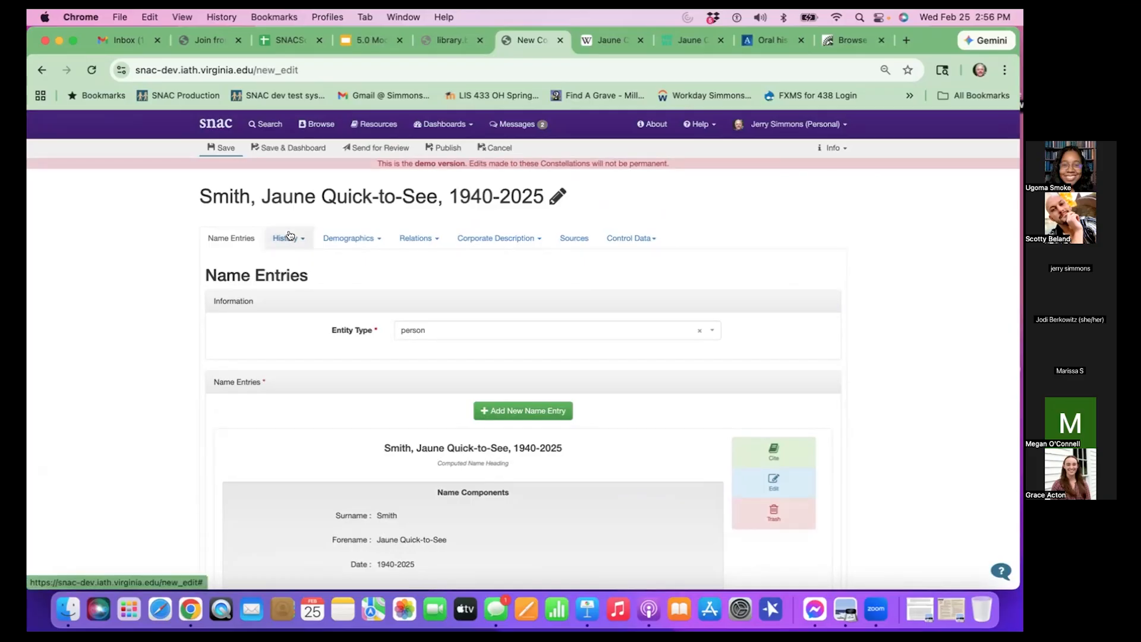
{"action": "left_click", "coordinate": [605, 41]}
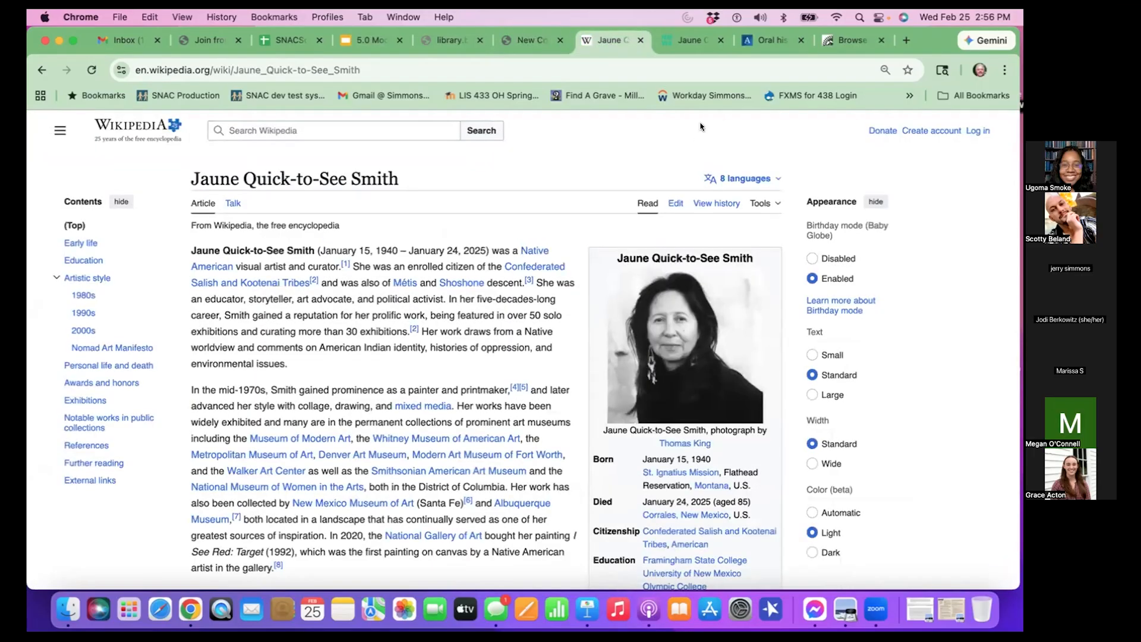
{"action": "left_click", "coordinate": [689, 40]}
{"action": "scroll", "coordinate": [441, 376], "scroll_direction": "down", "scroll_amount": 4}
{"action": "scroll", "coordinate": [442, 375], "scroll_direction": "down", "scroll_amount": 5}
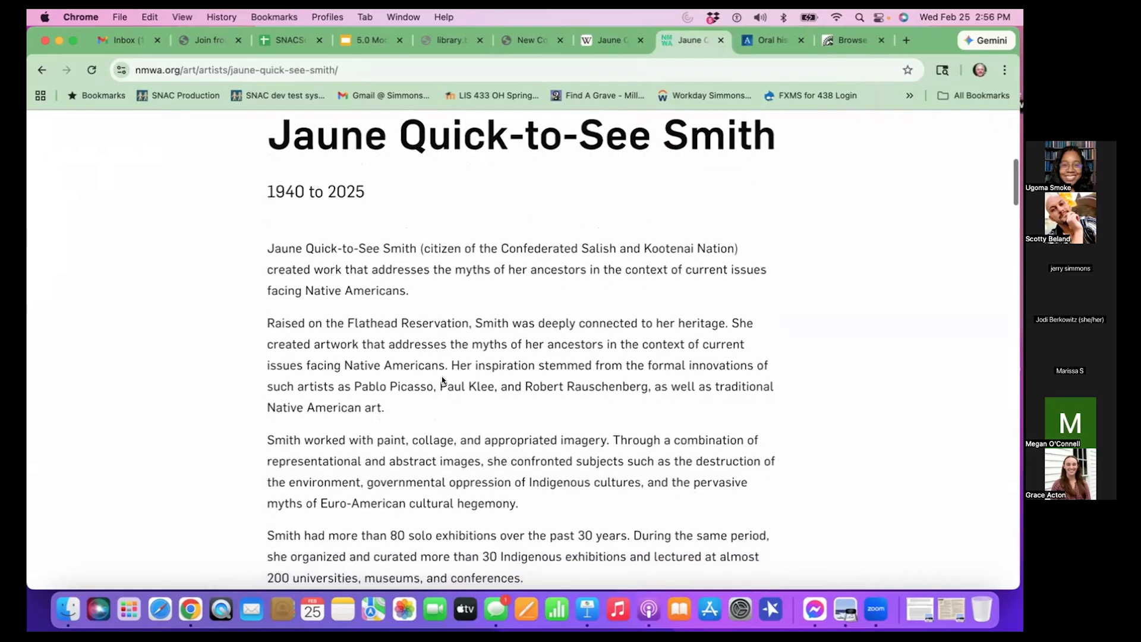
{"action": "scroll", "coordinate": [442, 378], "scroll_direction": "up", "scroll_amount": 8}
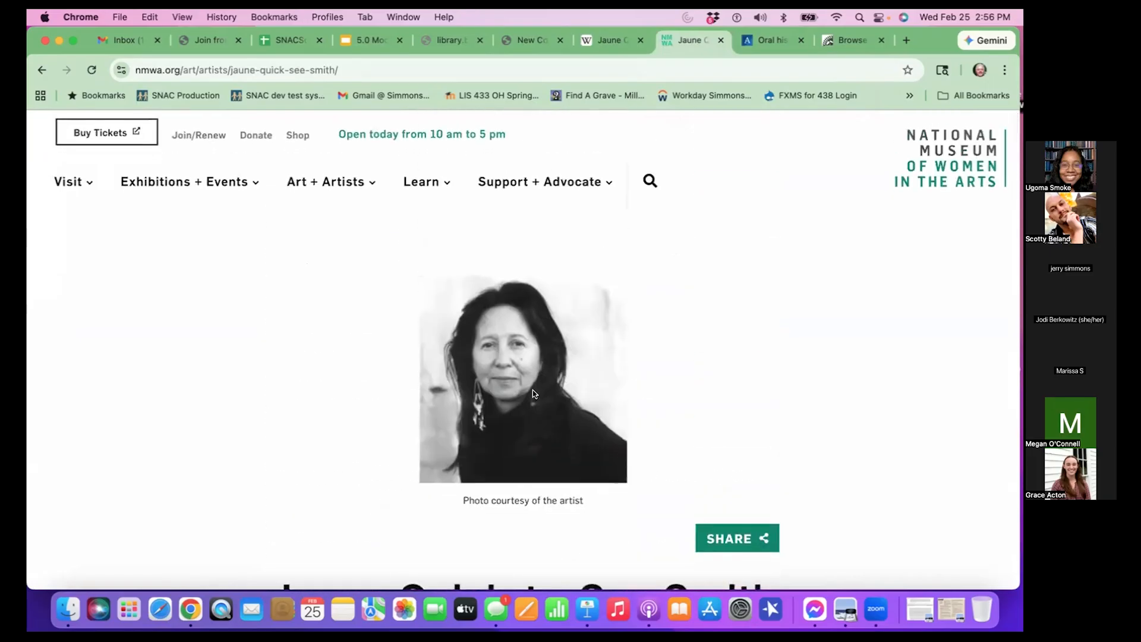
Add a new name entry to the constellation with the Forename component Ghost Dance Dress
{"action": "left_click", "coordinate": [518, 38]}
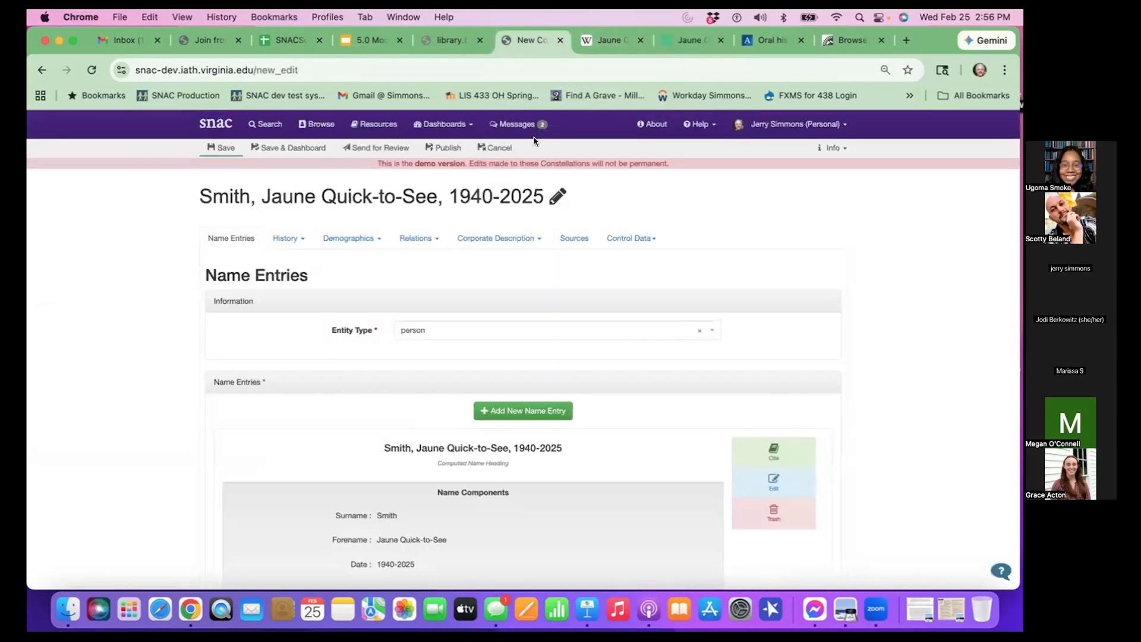
{"action": "left_click", "coordinate": [537, 410]}
{"action": "scroll", "coordinate": [535, 408], "scroll_direction": "down", "scroll_amount": 3}
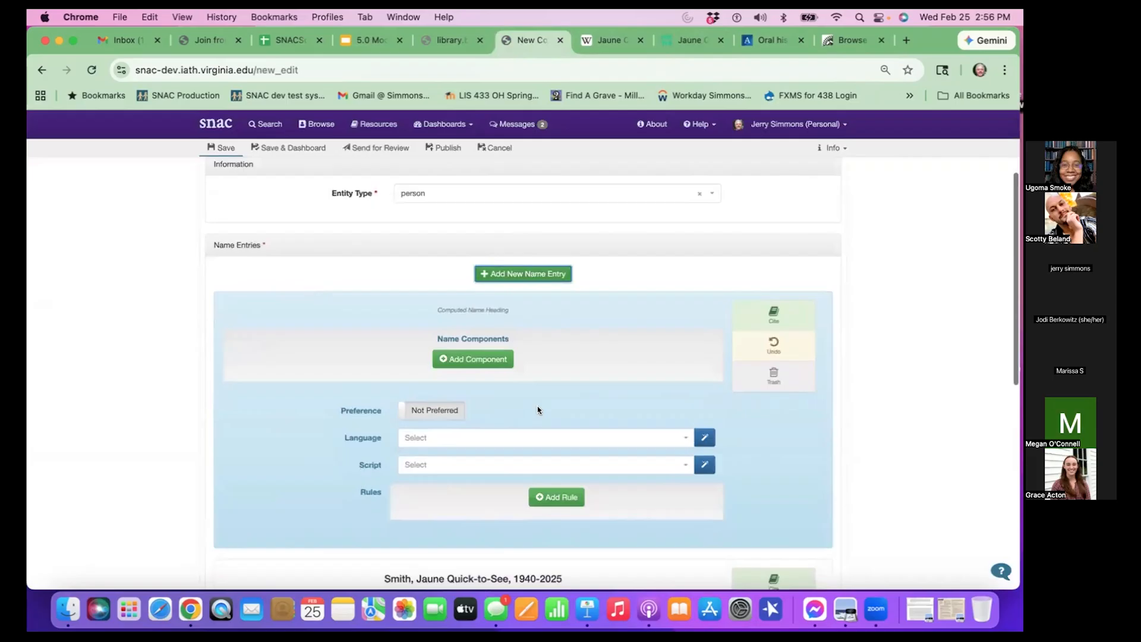
{"action": "left_click", "coordinate": [491, 359]}
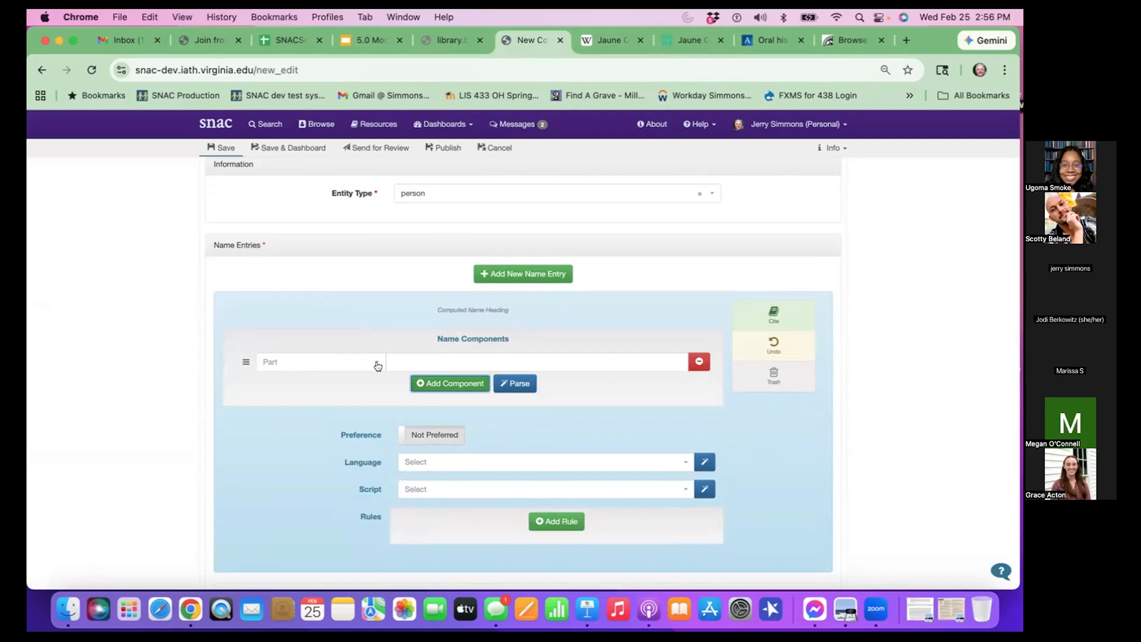
{"action": "left_click", "coordinate": [377, 364]}
{"action": "left_click", "coordinate": [344, 418]}
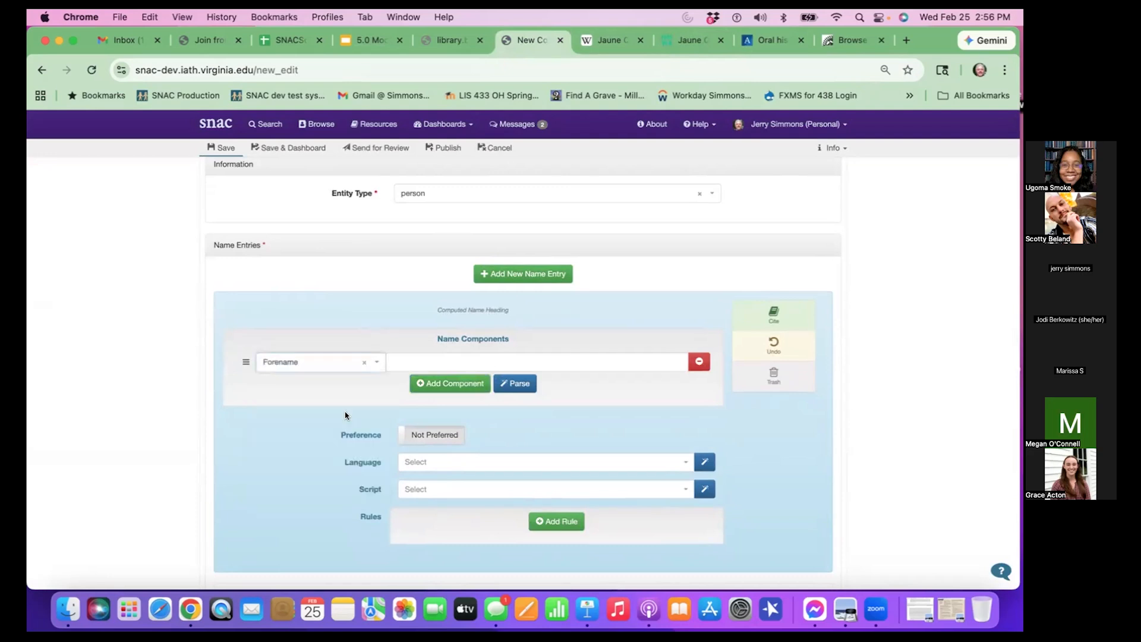
{"action": "left_click", "coordinate": [439, 361]}
{"action": "type", "text": "Ghost D"}
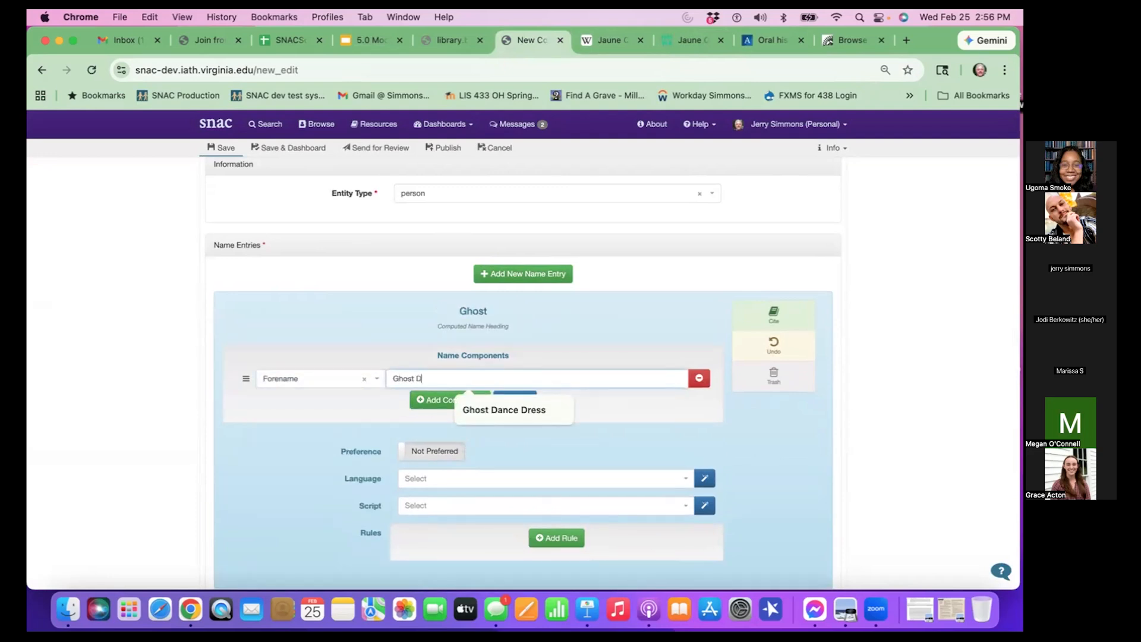
{"action": "type", "text": "ance Dress"}
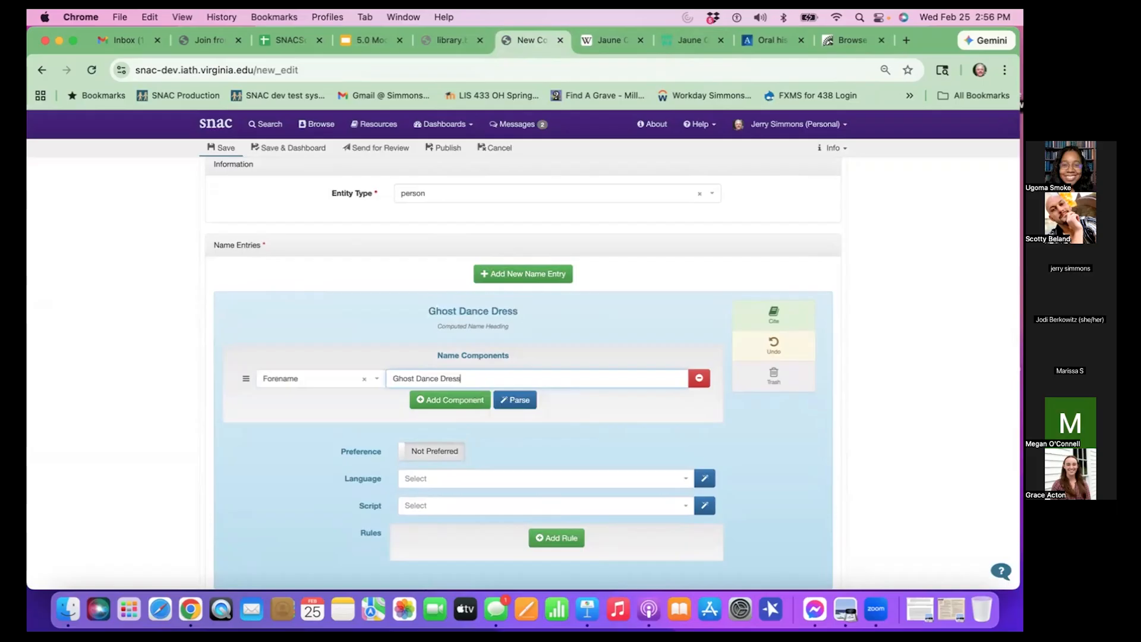
Add a Date component of 1940-2025 to the Ghost Dance Dress name entry
{"action": "left_click", "coordinate": [451, 400]}
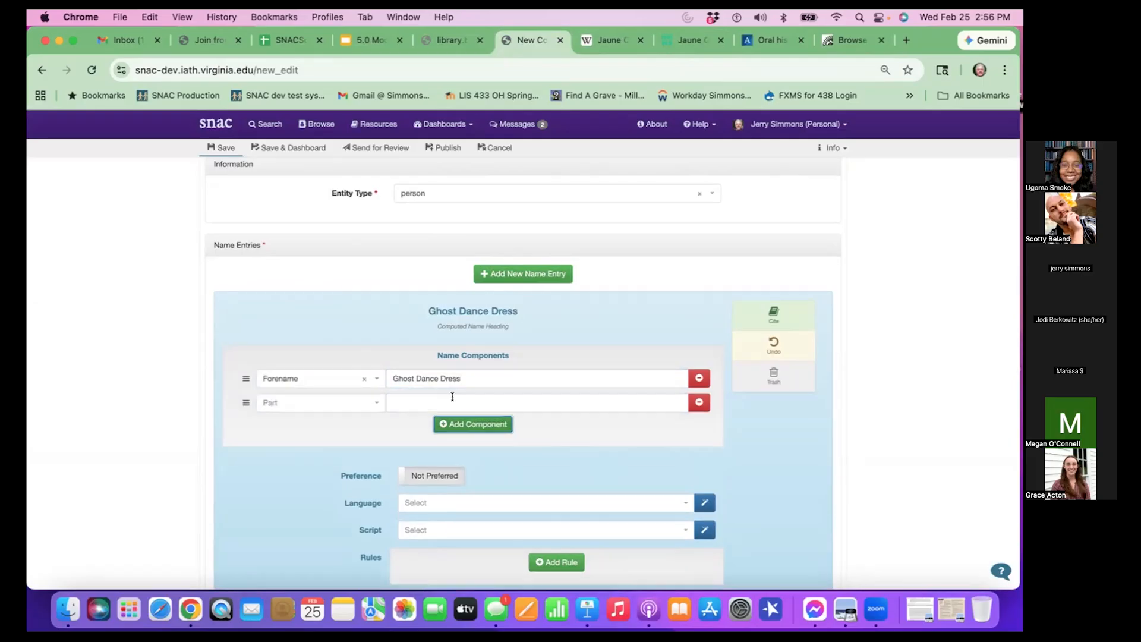
{"action": "left_click", "coordinate": [376, 401]}
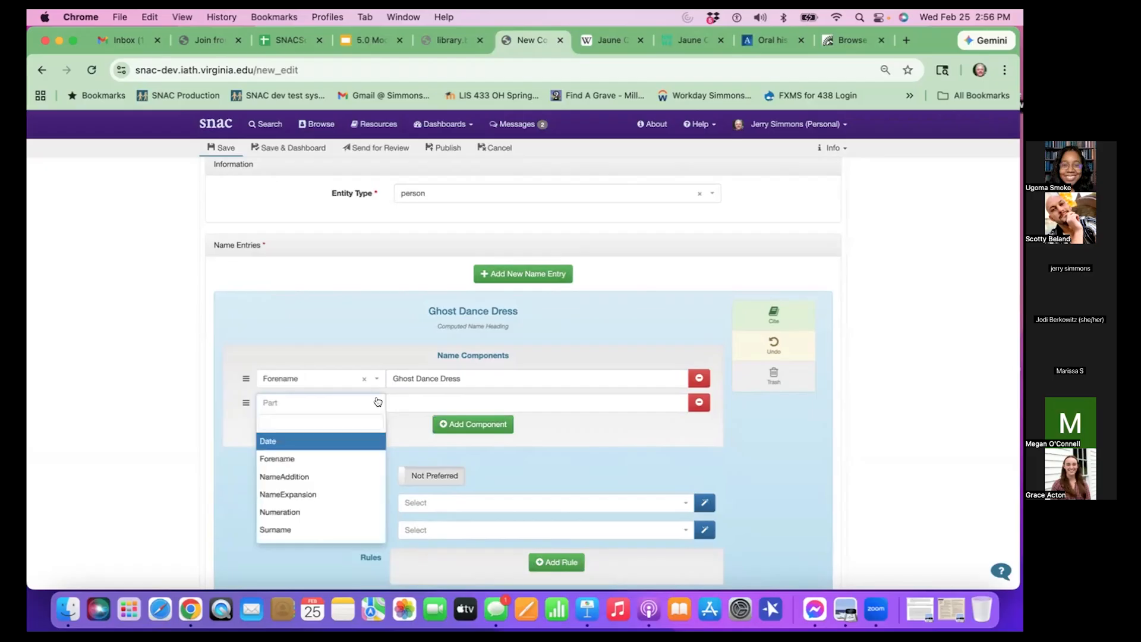
{"action": "left_click", "coordinate": [325, 440]}
{"action": "left_click", "coordinate": [429, 403]}
{"action": "type", "text": "1940-20"}
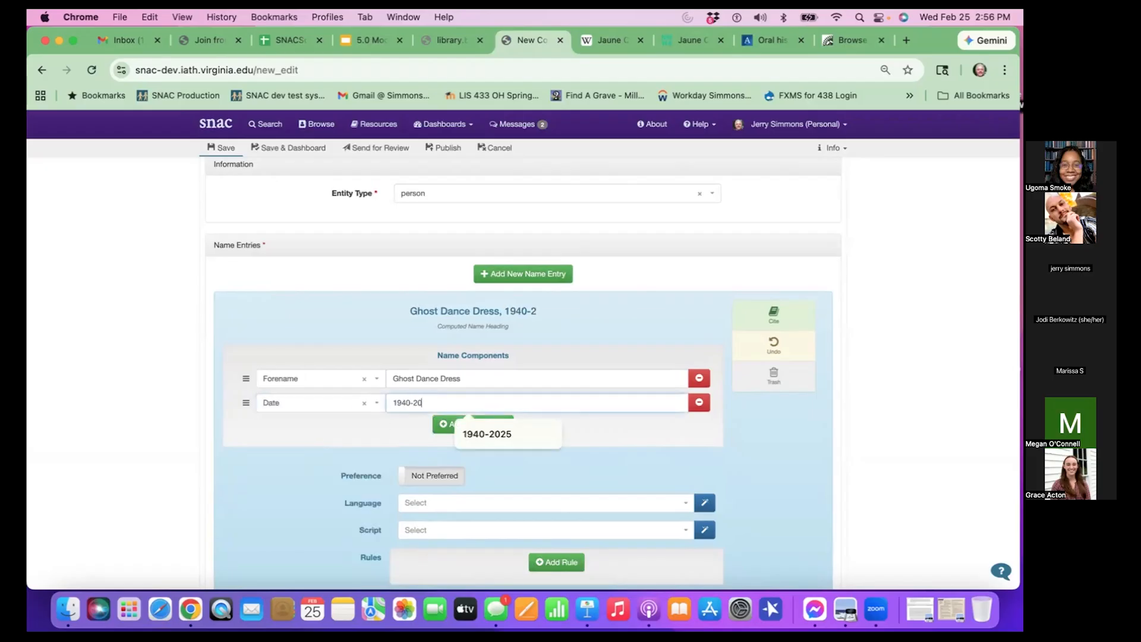
{"action": "type", "text": "25"}
{"action": "left_click", "coordinate": [586, 451]}
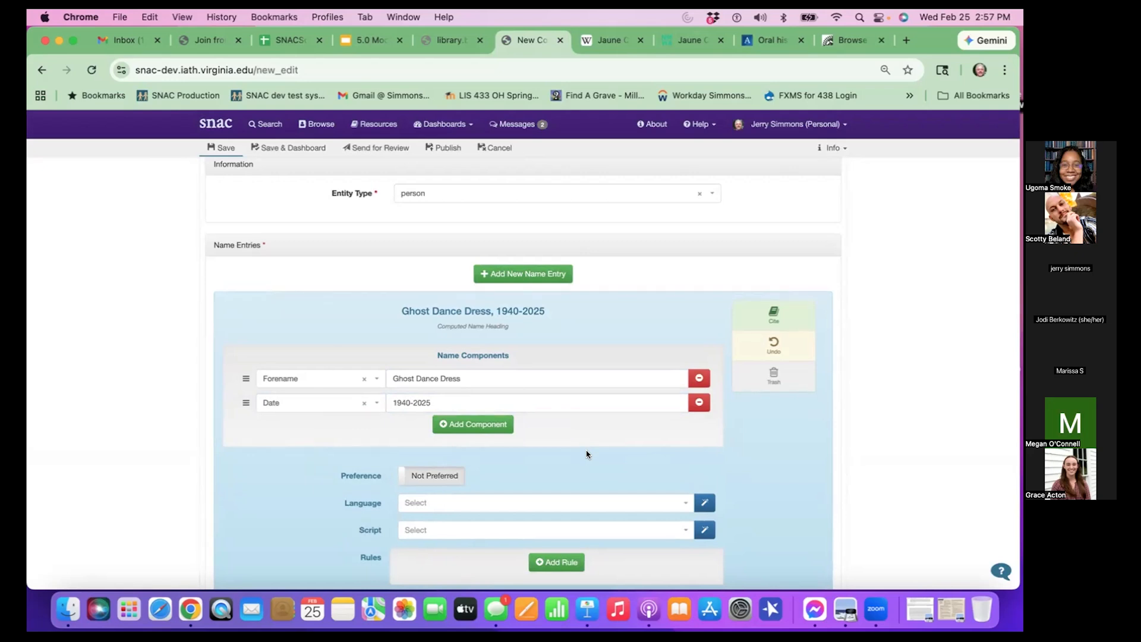
Fill in the default language eng and script Latn for the Ghost Dance Dress name entry
{"action": "scroll", "coordinate": [446, 480], "scroll_direction": "down", "scroll_amount": 2}
{"action": "scroll", "coordinate": [446, 482], "scroll_direction": "down", "scroll_amount": 2}
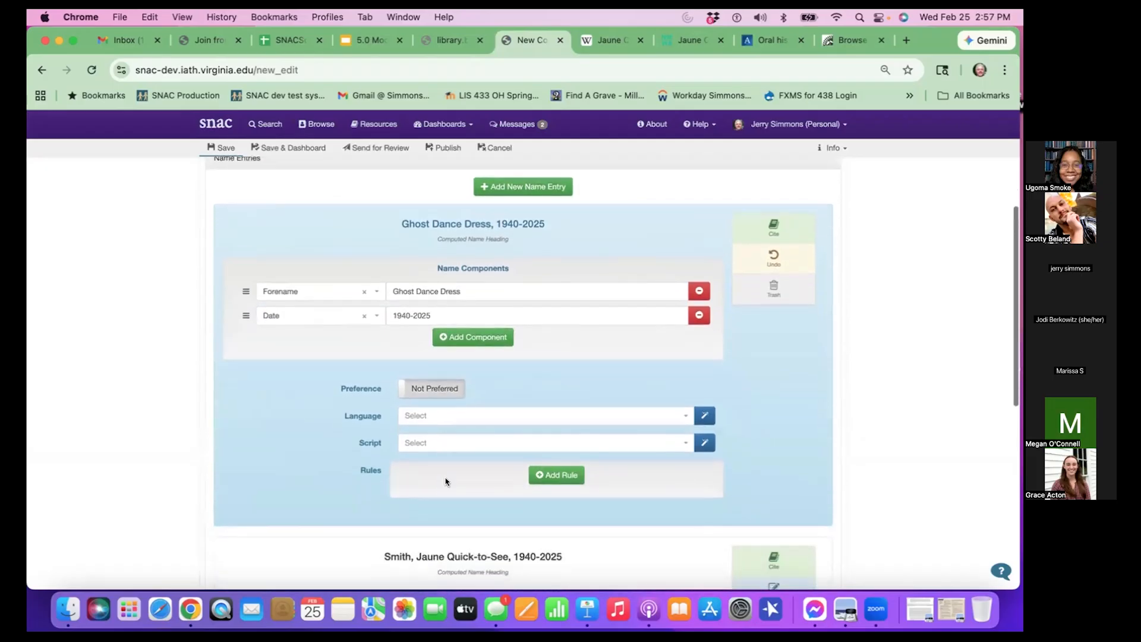
{"action": "left_click", "coordinate": [704, 416]}
{"action": "left_click", "coordinate": [704, 443]}
{"action": "scroll", "coordinate": [630, 502], "scroll_direction": "down", "scroll_amount": 2}
{"action": "scroll", "coordinate": [627, 506], "scroll_direction": "down", "scroll_amount": 1}
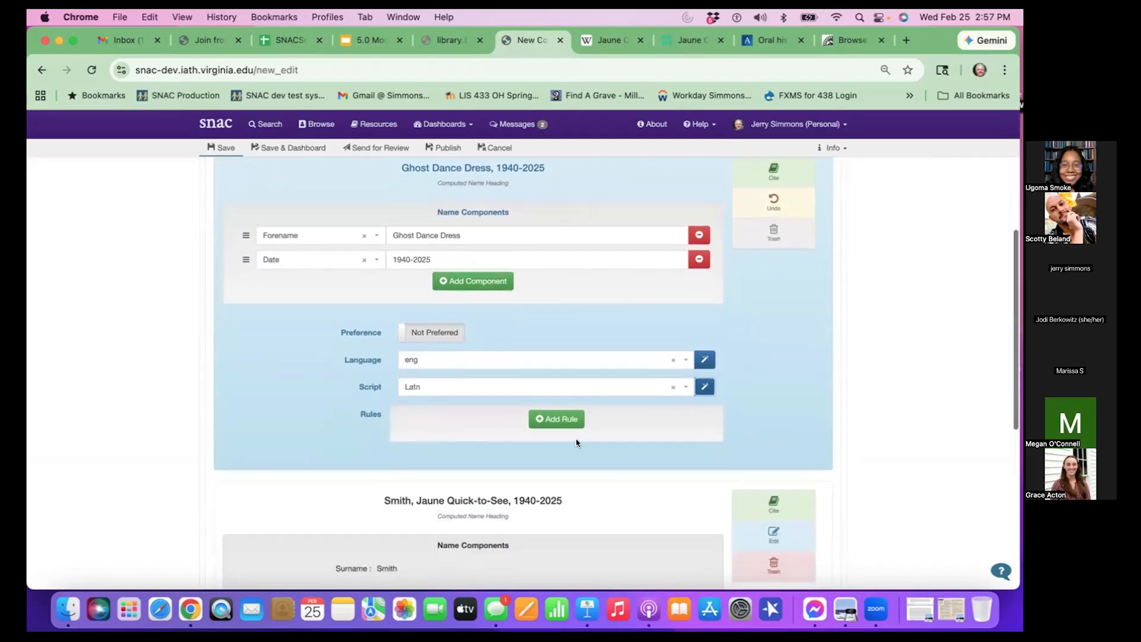
Add a rule with the form alternativeForm and the ruleset rda to the Ghost Dance Dress entry, and save the constellation
{"action": "left_click", "coordinate": [556, 419]}
{"action": "left_click", "coordinate": [469, 421]}
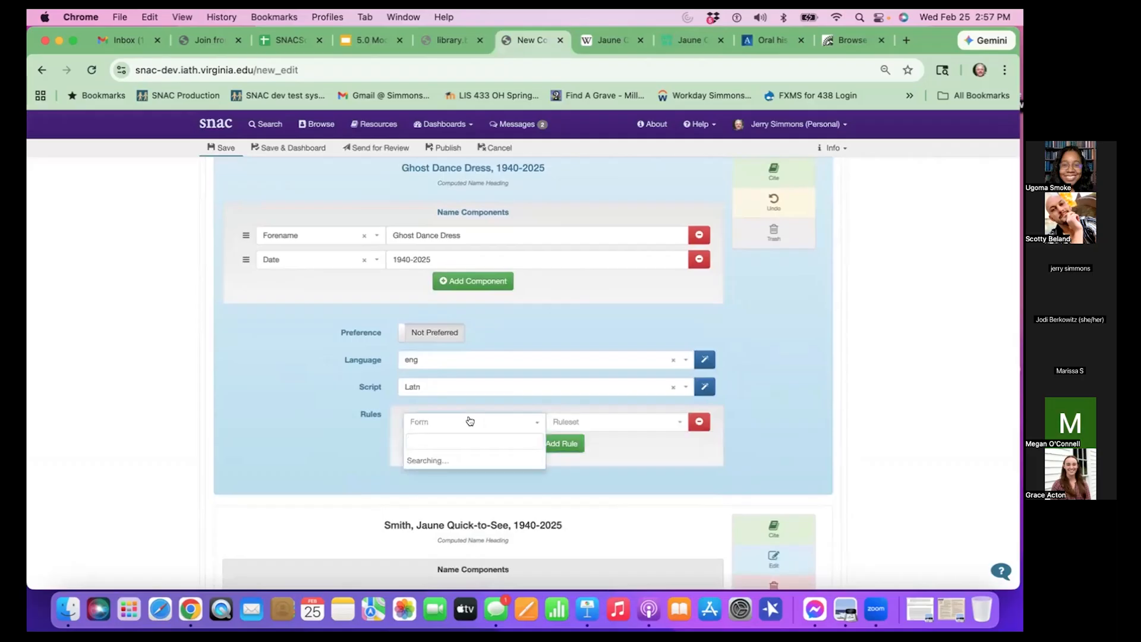
{"action": "left_click", "coordinate": [483, 458]}
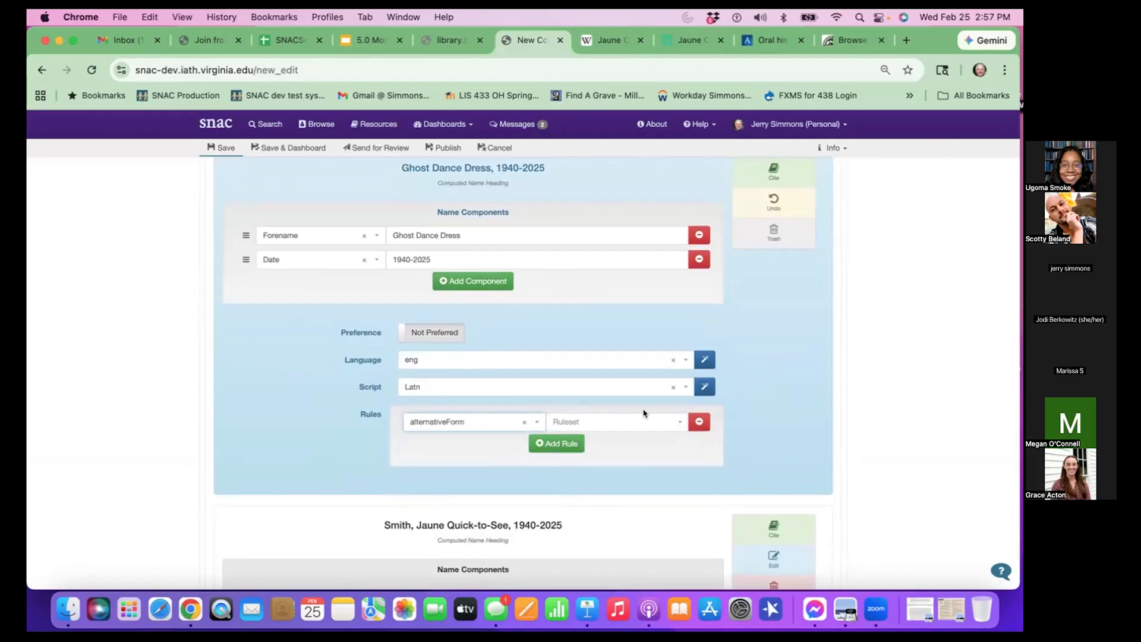
{"action": "left_click", "coordinate": [621, 422]}
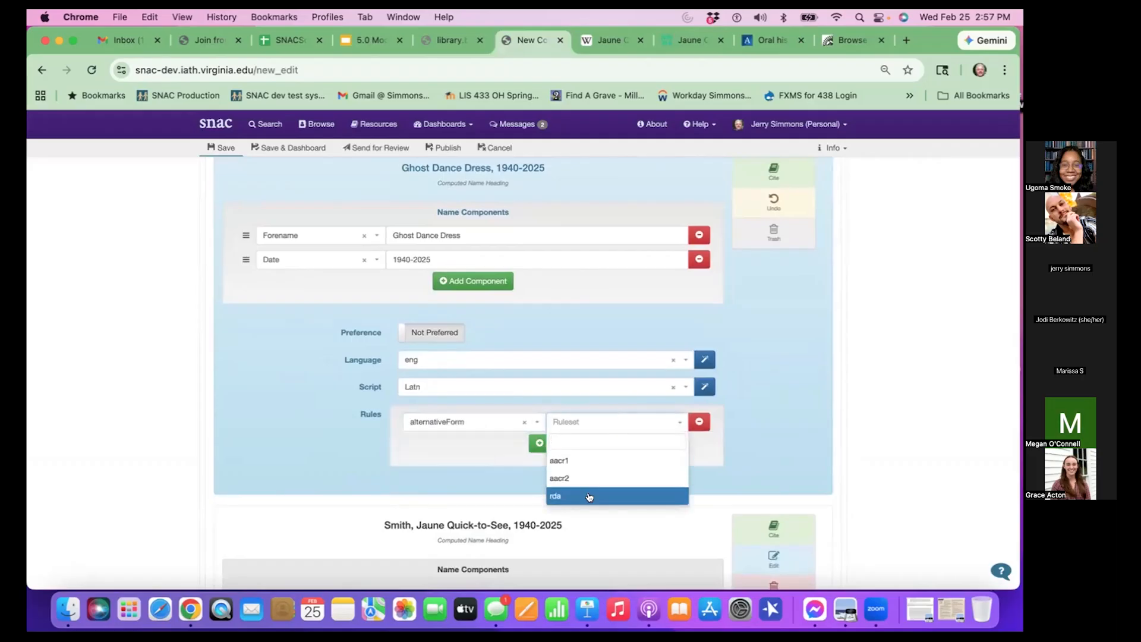
{"action": "left_click", "coordinate": [589, 497]}
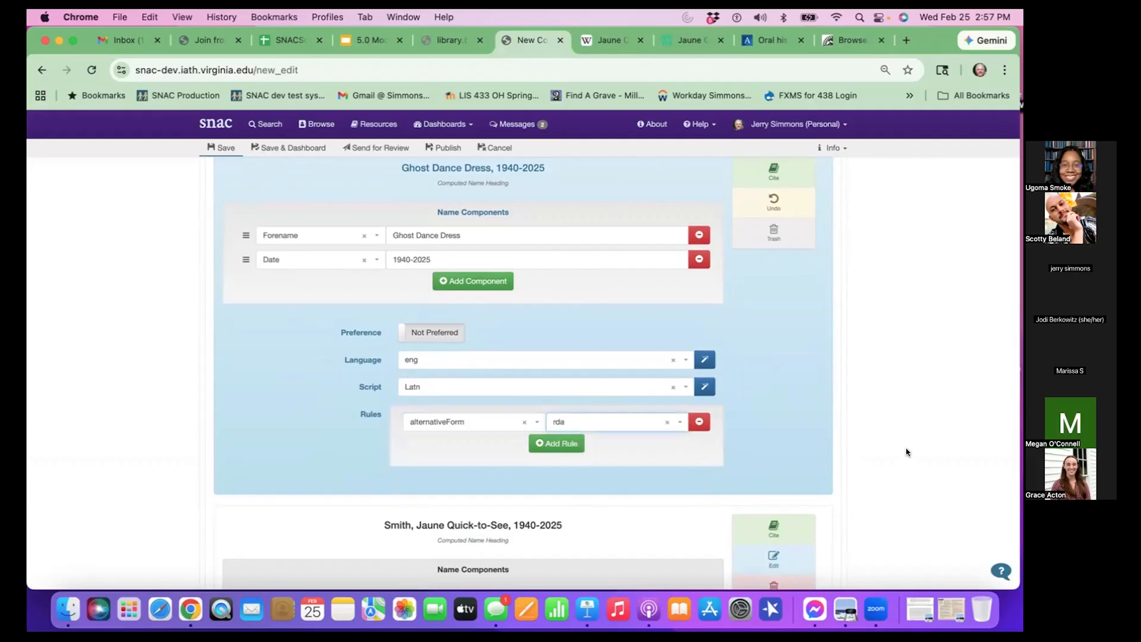
{"action": "scroll", "coordinate": [906, 452], "scroll_direction": "up", "scroll_amount": 5}
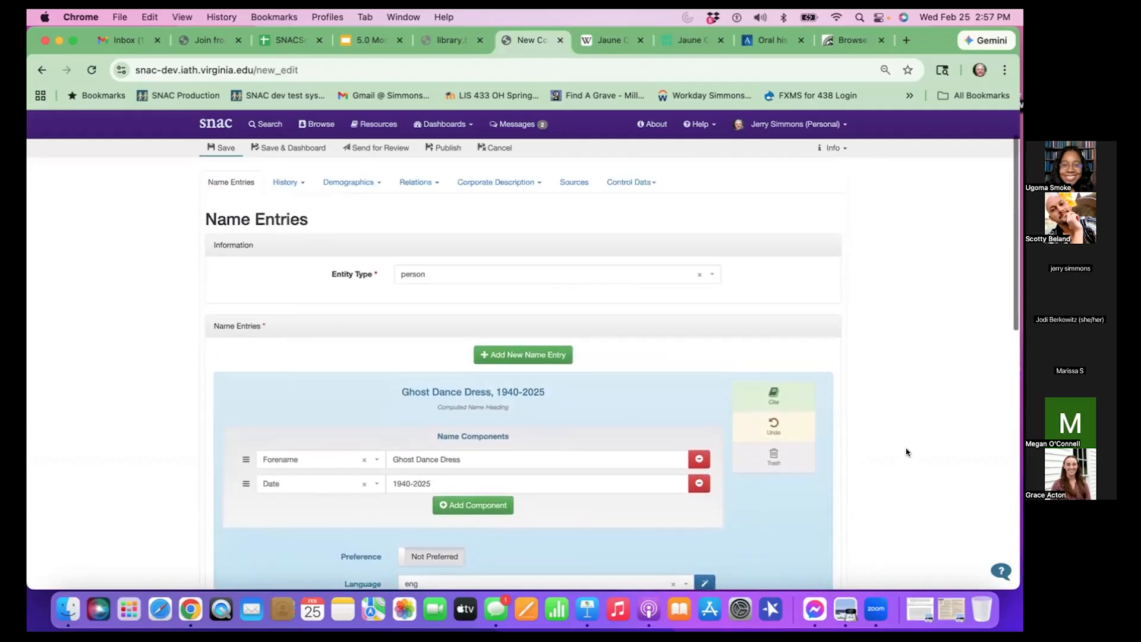
{"action": "scroll", "coordinate": [906, 451], "scroll_direction": "up", "scroll_amount": 2}
{"action": "left_click", "coordinate": [218, 149]}
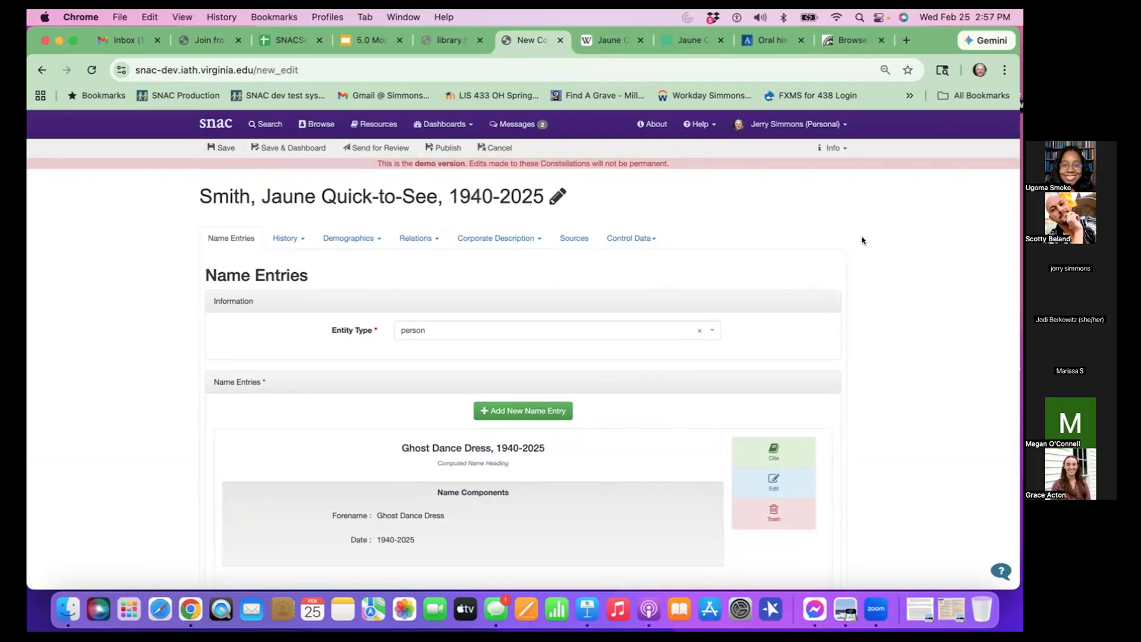
Open the constellation's BiogHist section and copy the artist's paragraph from the Biographical/Historical Note on the Archives of American Art interview page
{"action": "left_click", "coordinate": [285, 239]}
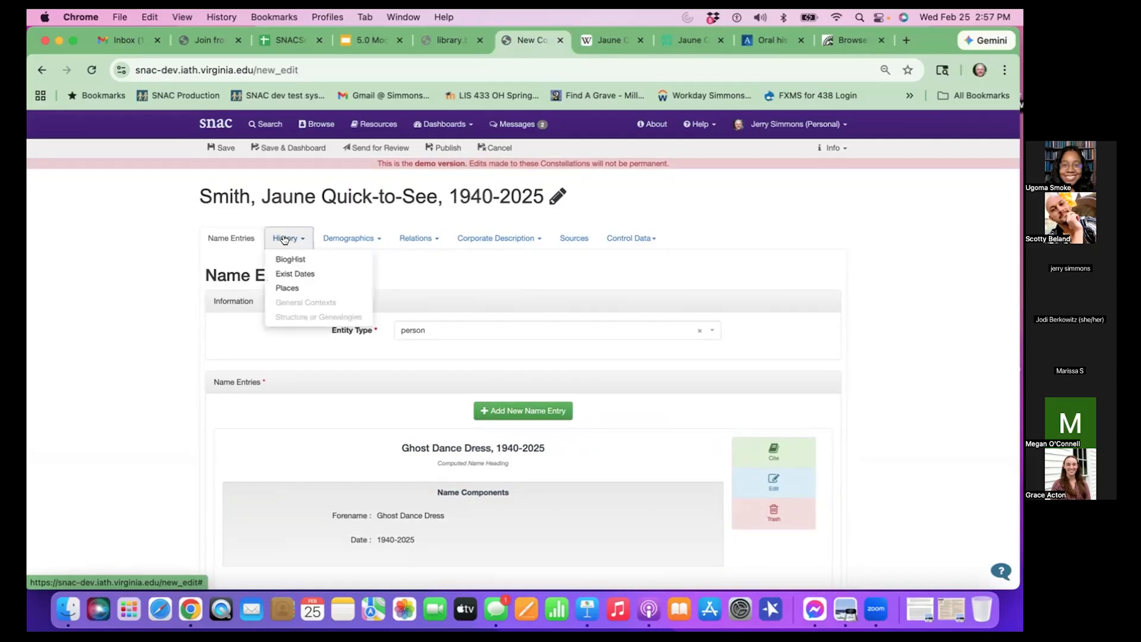
{"action": "left_click", "coordinate": [308, 258]}
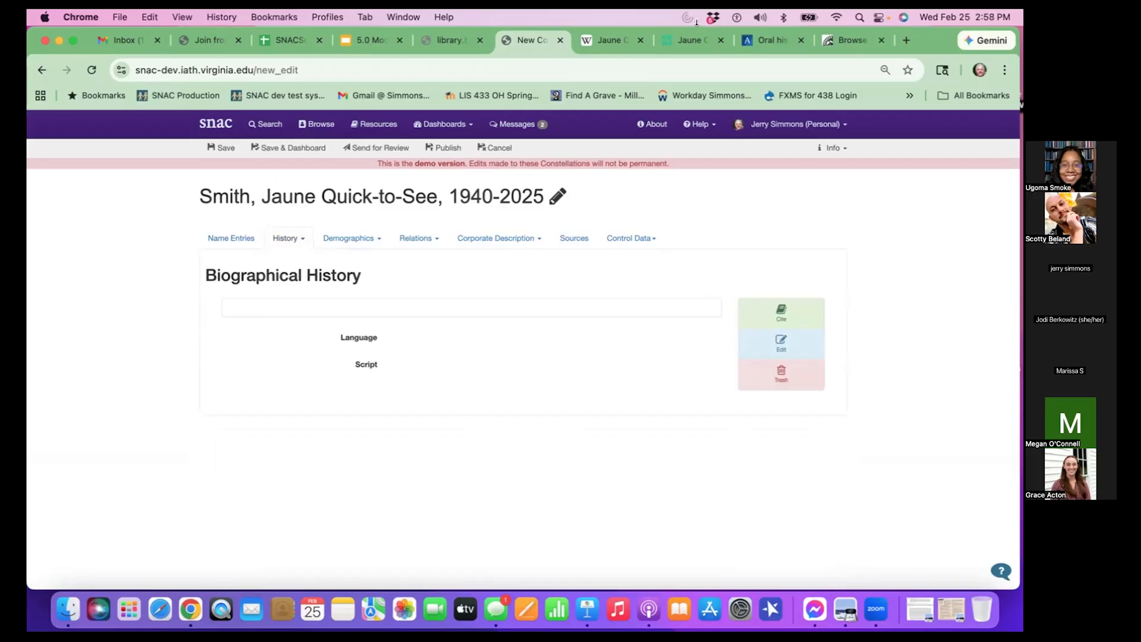
{"action": "left_click", "coordinate": [764, 45]}
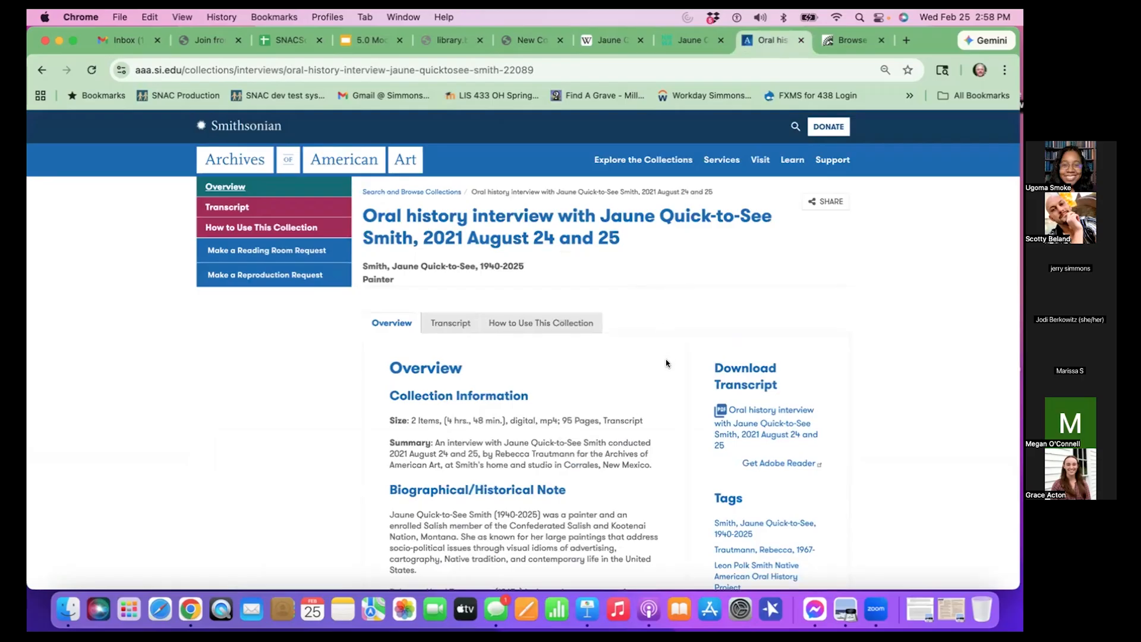
{"action": "scroll", "coordinate": [666, 363], "scroll_direction": "down", "scroll_amount": 2}
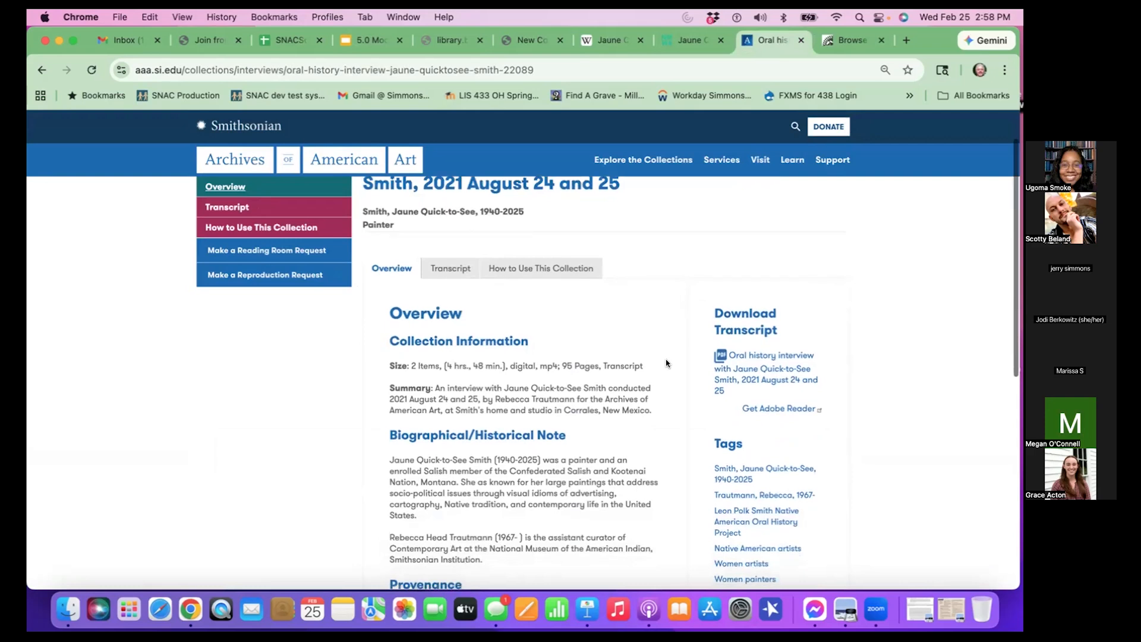
{"action": "scroll", "coordinate": [666, 359], "scroll_direction": "down", "scroll_amount": 3}
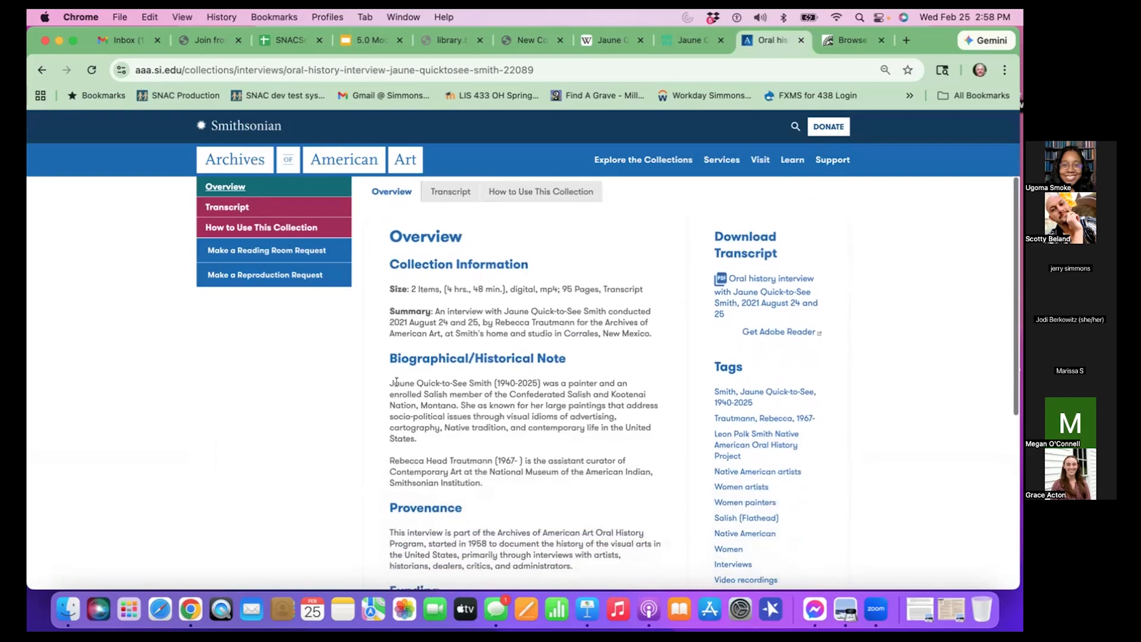
{"action": "left_click_drag", "start_coordinate": [387, 385], "coordinate": [423, 450]}
{"action": "key", "text": "super+c"}
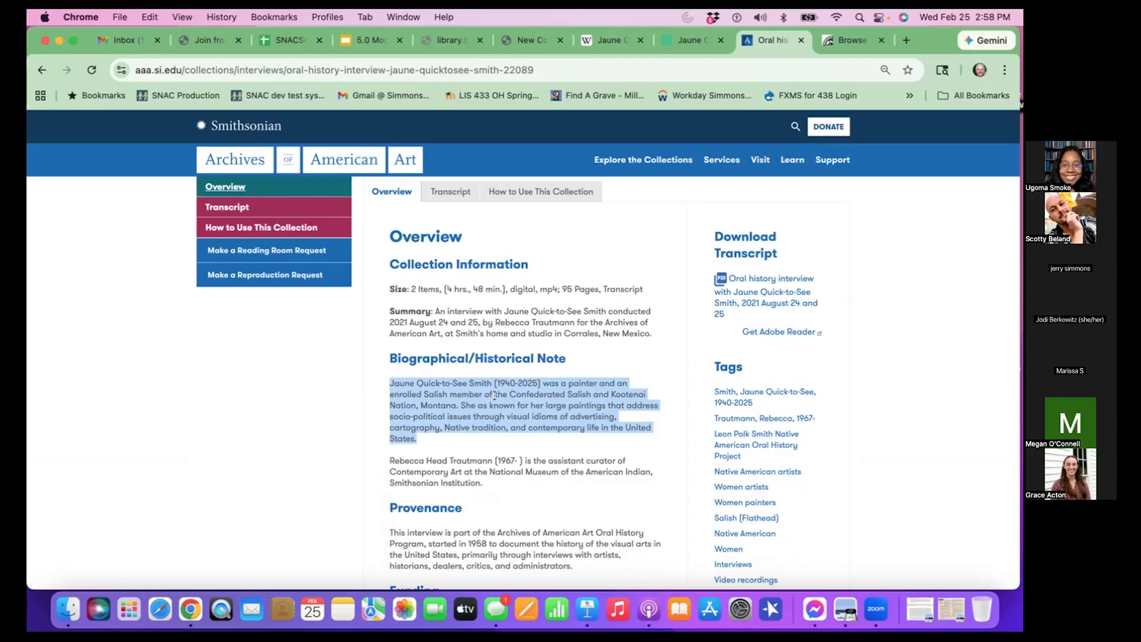
Paste the copied note into the constellation's Biographical History and remove the blank lines after it
{"action": "left_click", "coordinate": [523, 40]}
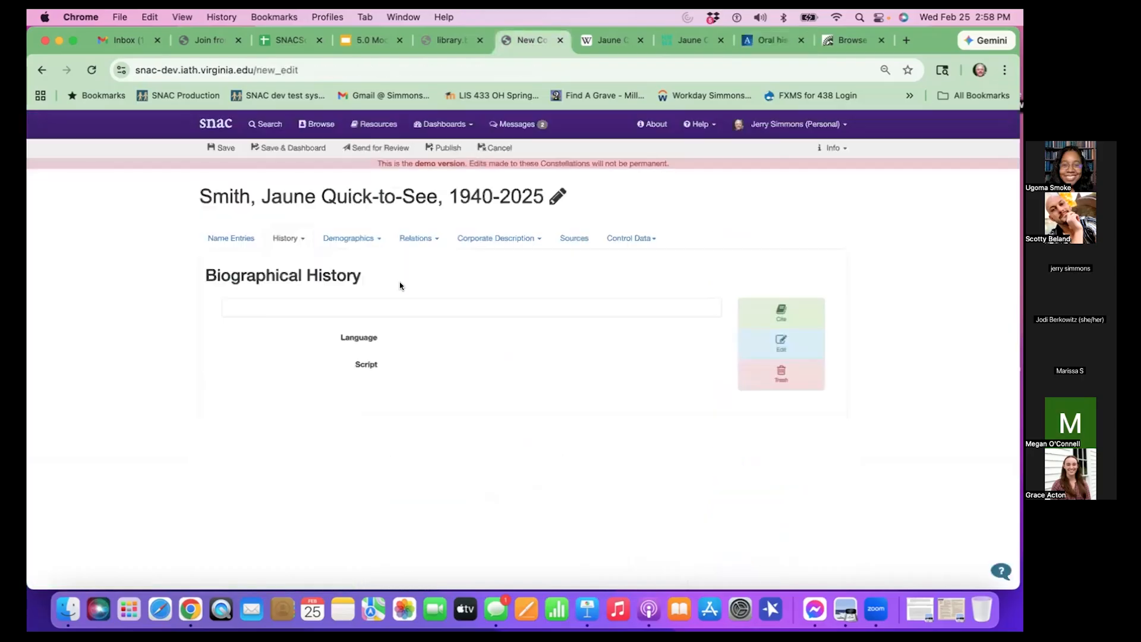
{"action": "left_click", "coordinate": [771, 350]}
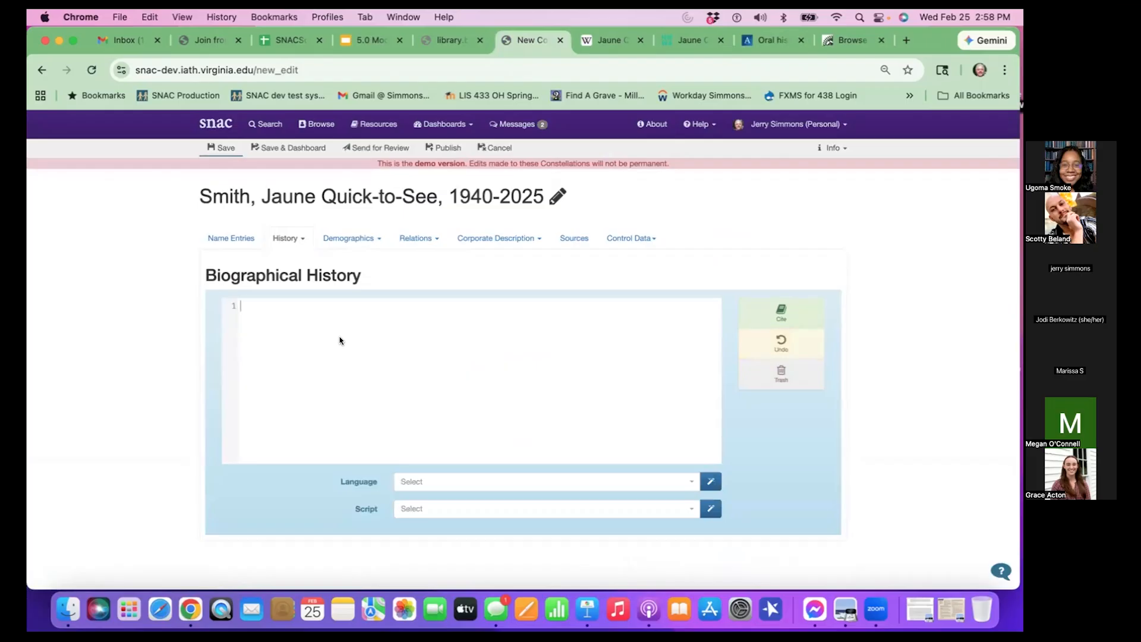
{"action": "key", "text": "super+v"}
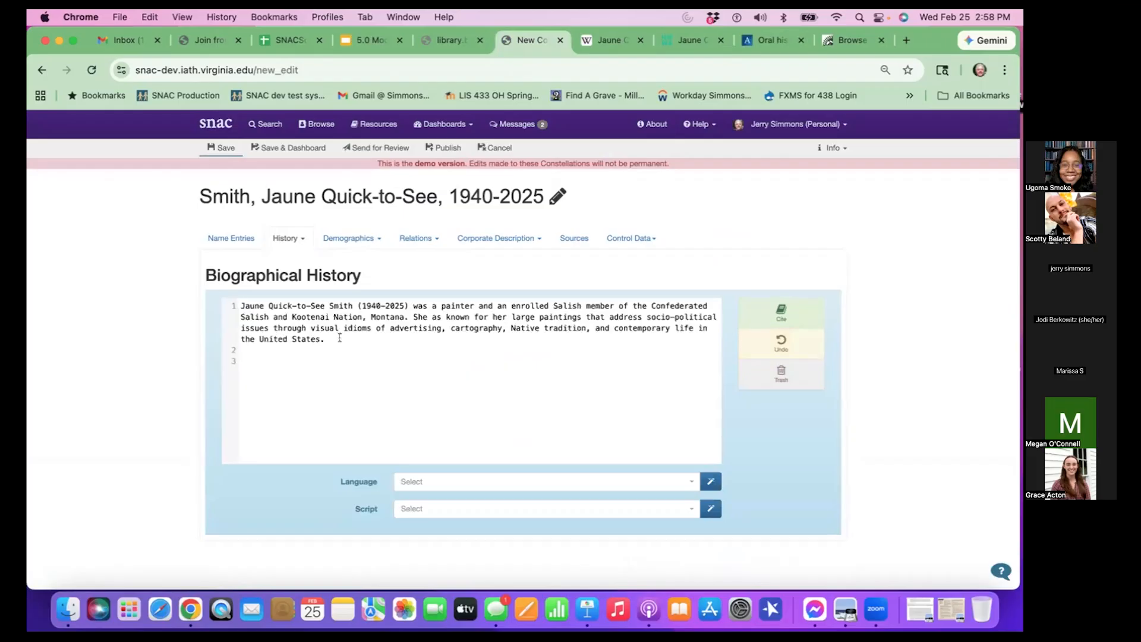
{"action": "key", "text": "BackSpace"}
Look over the introduction of the artist's Wikipedia article as another source for the biography
{"action": "left_click", "coordinate": [606, 40]}
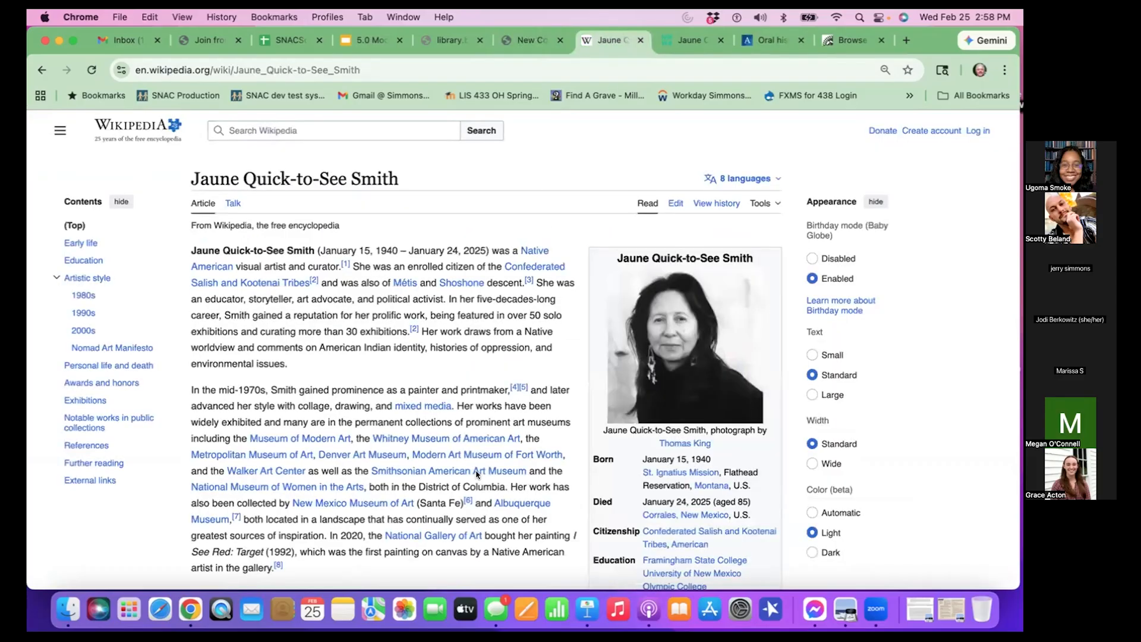
{"action": "scroll", "coordinate": [476, 473], "scroll_direction": "down", "scroll_amount": 2}
{"action": "scroll", "coordinate": [477, 478], "scroll_direction": "up", "scroll_amount": 2}
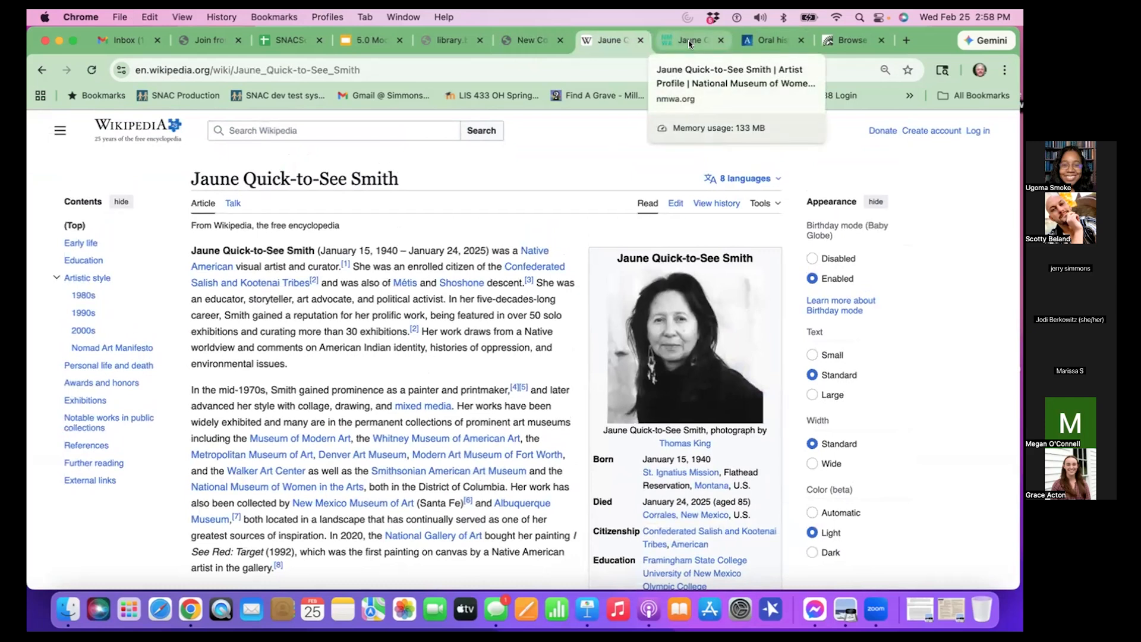
Fill in the Biographical History's default language eng and script Latn, and save the constellation
{"action": "left_click", "coordinate": [527, 40]}
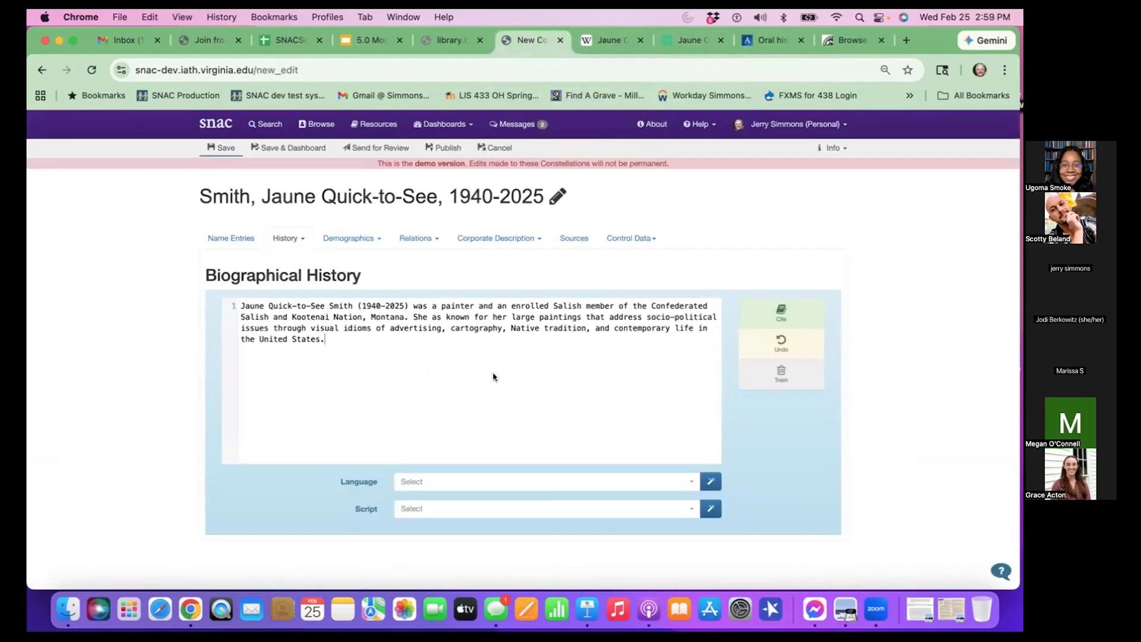
{"action": "left_click", "coordinate": [706, 485]}
{"action": "left_click", "coordinate": [711, 506]}
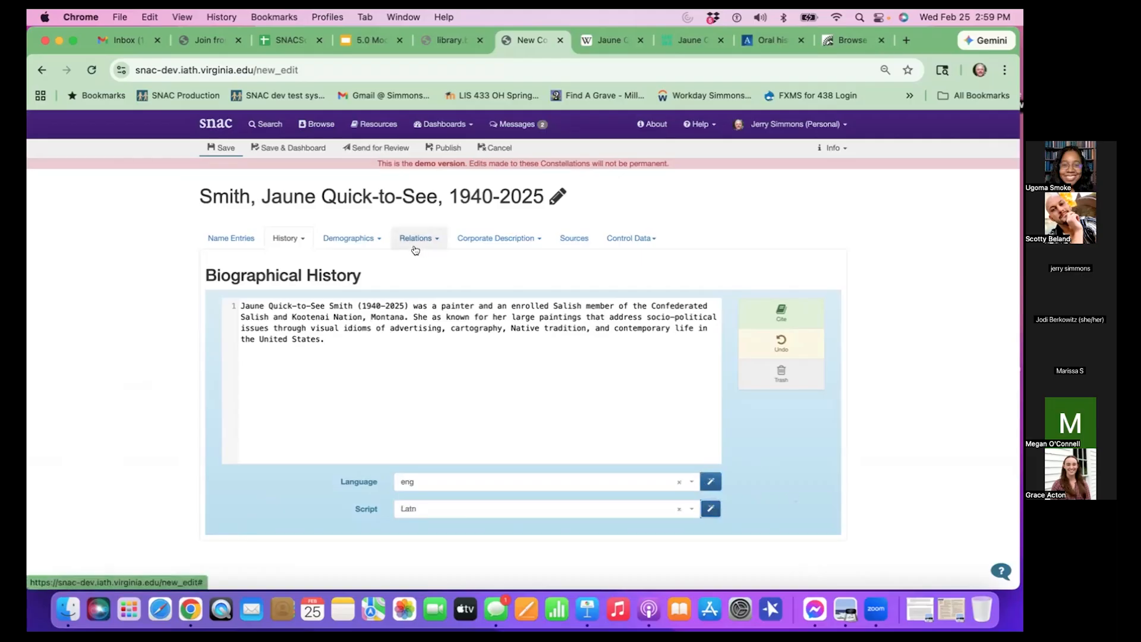
{"action": "left_click", "coordinate": [227, 143]}
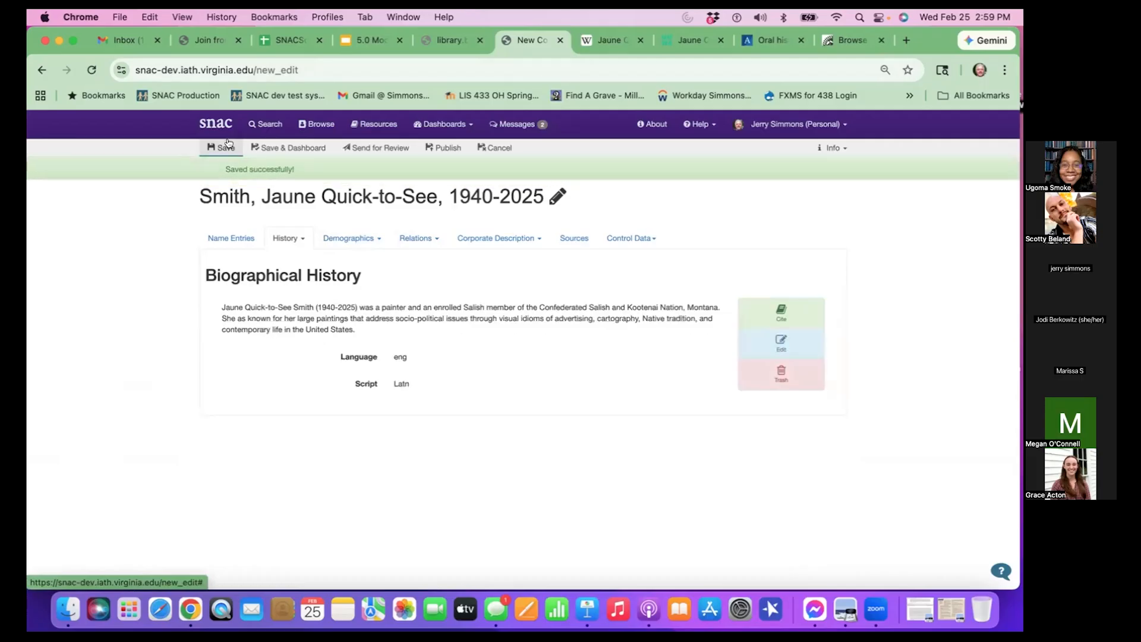
Add a new date range to the constellation's Exist Dates and enter the artist's birth year as the start date year
{"action": "left_click", "coordinate": [297, 238]}
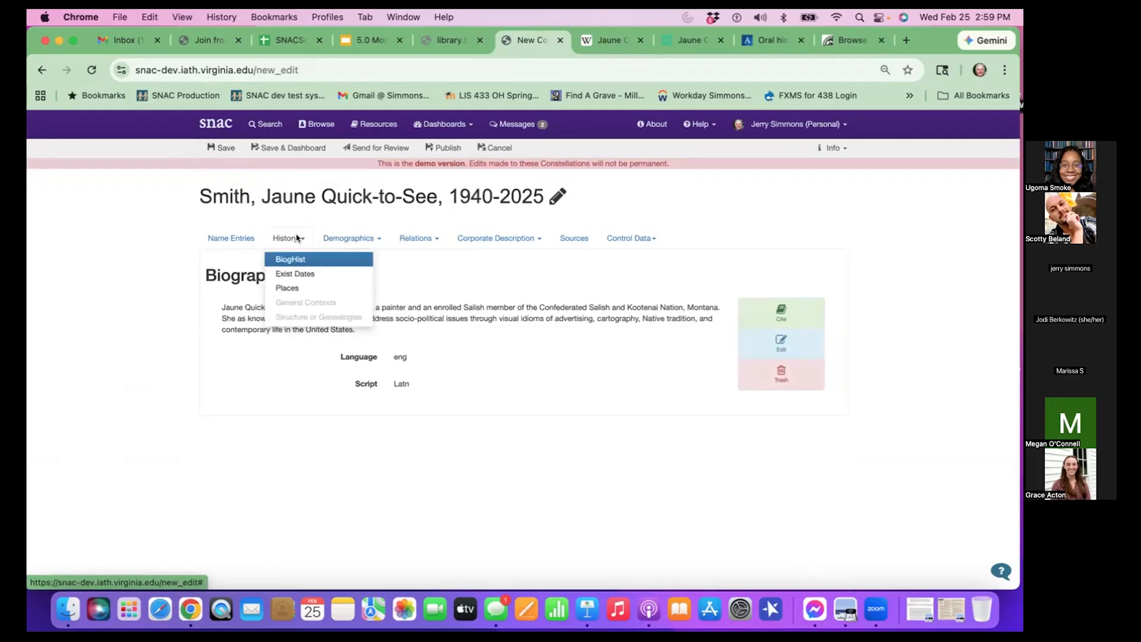
{"action": "left_click", "coordinate": [308, 274]}
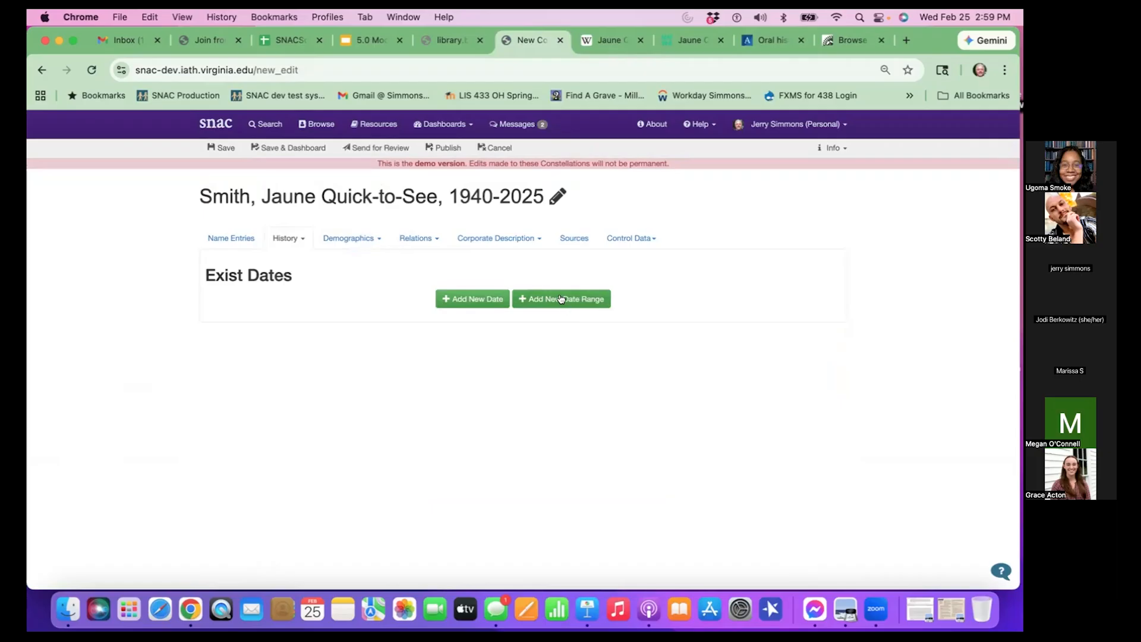
{"action": "left_click", "coordinate": [561, 299]}
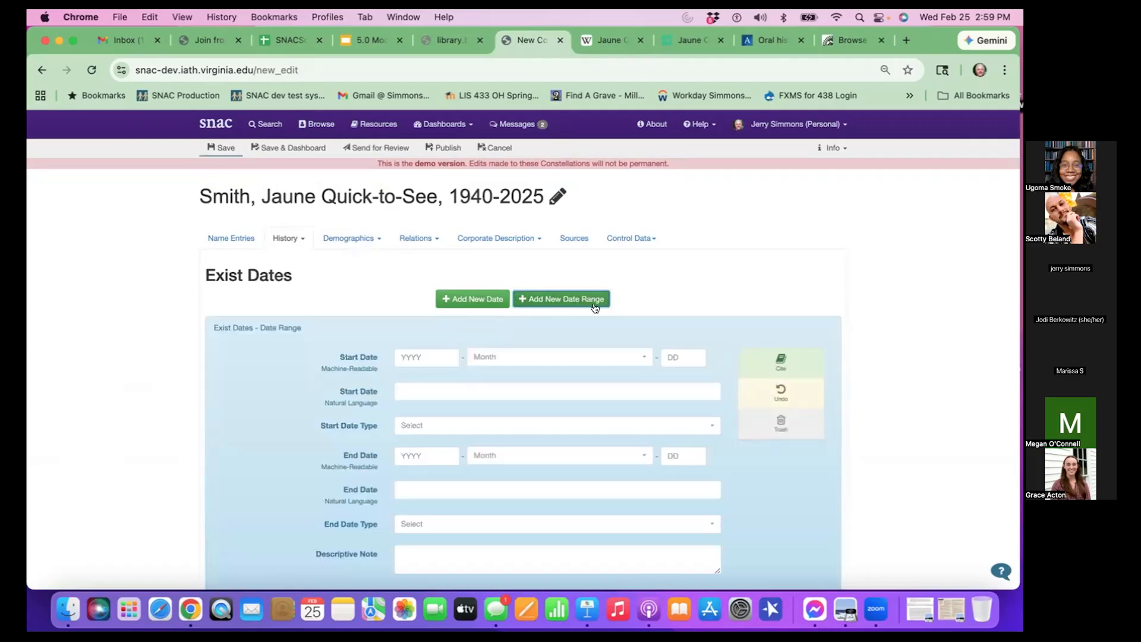
{"action": "scroll", "coordinate": [593, 308], "scroll_direction": "down", "scroll_amount": 1}
{"action": "scroll", "coordinate": [593, 308], "scroll_direction": "down", "scroll_amount": 2}
{"action": "left_click", "coordinate": [428, 289]}
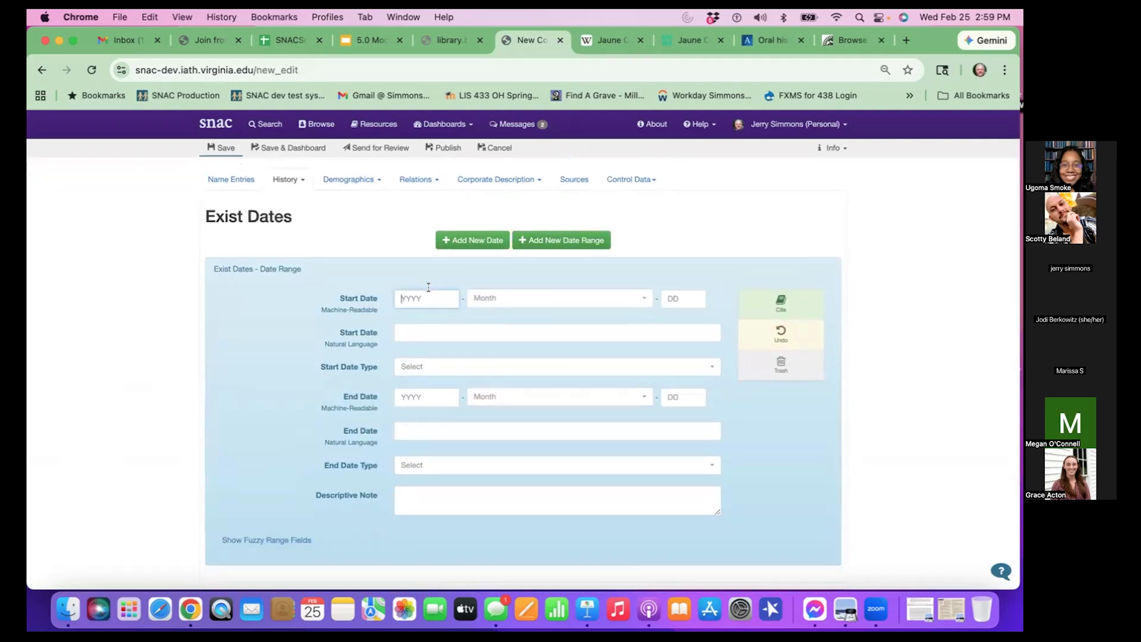
{"action": "type", "text": "1940"}
{"action": "left_click", "coordinate": [498, 317]}
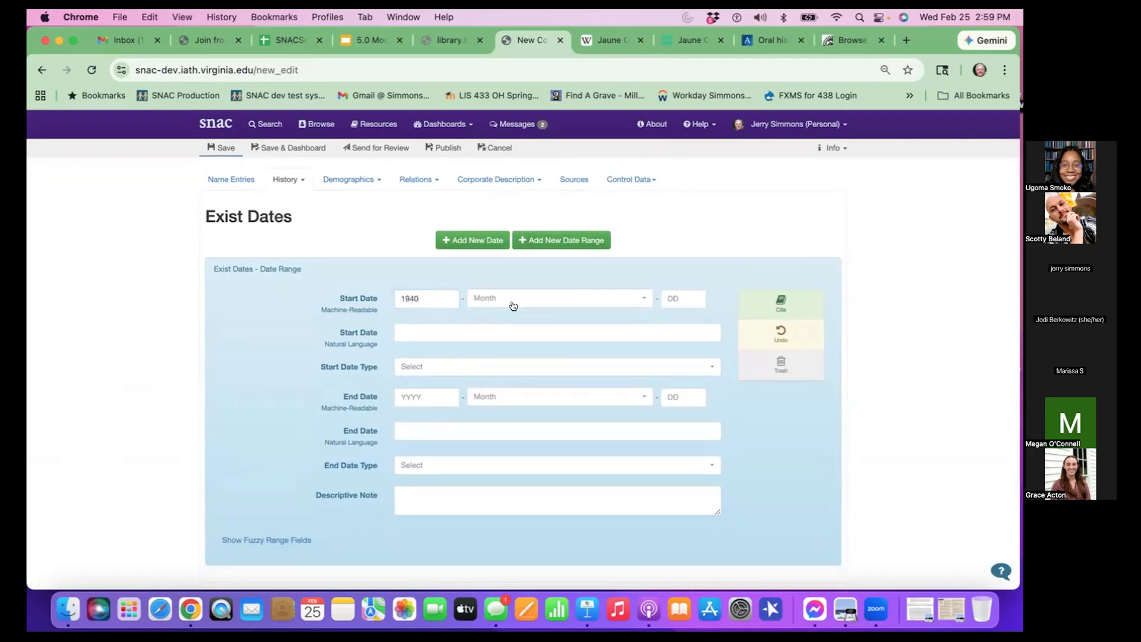
Check the birth date in the artist's Wikipedia article and fill in the start date's month and day
{"action": "left_click", "coordinate": [616, 40]}
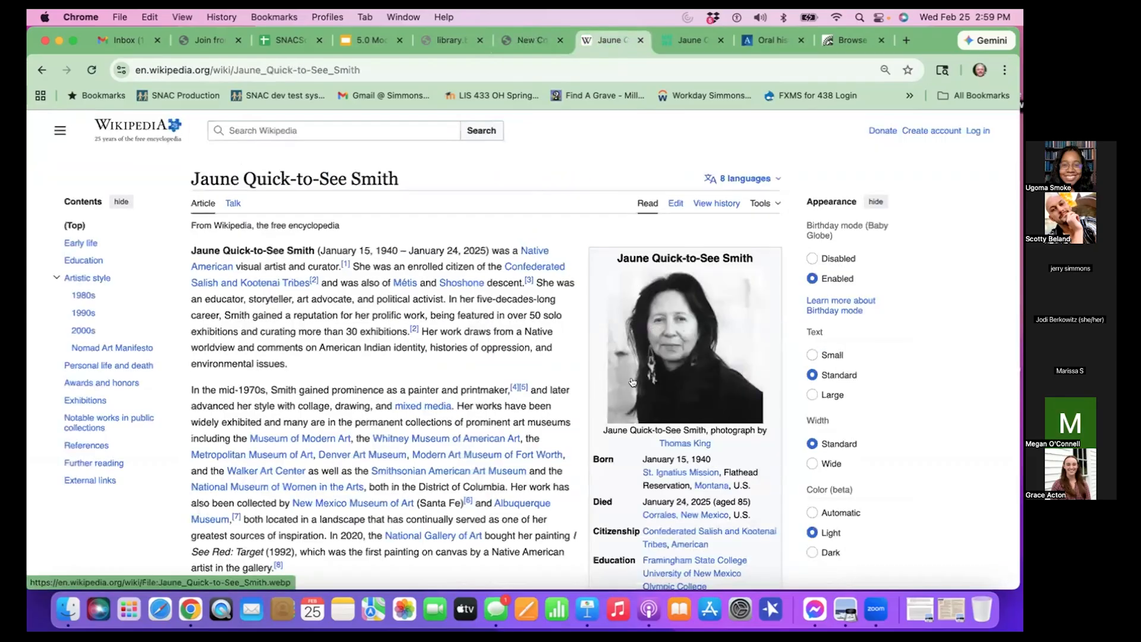
{"action": "scroll", "coordinate": [643, 452], "scroll_direction": "down", "scroll_amount": 3}
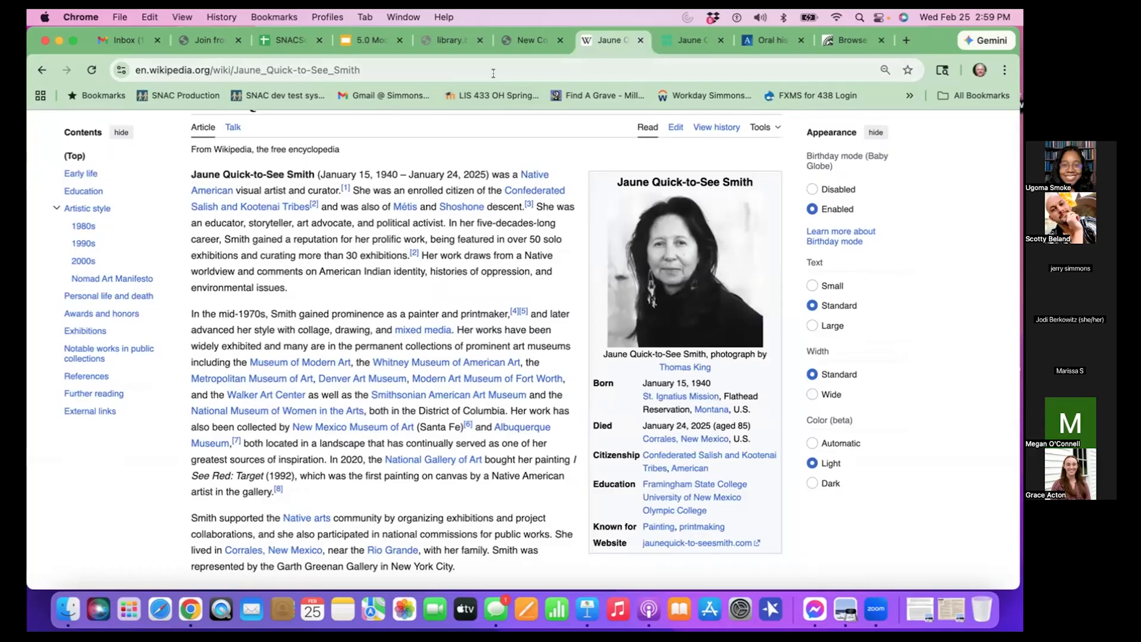
{"action": "left_click", "coordinate": [518, 39]}
{"action": "left_click", "coordinate": [481, 302]}
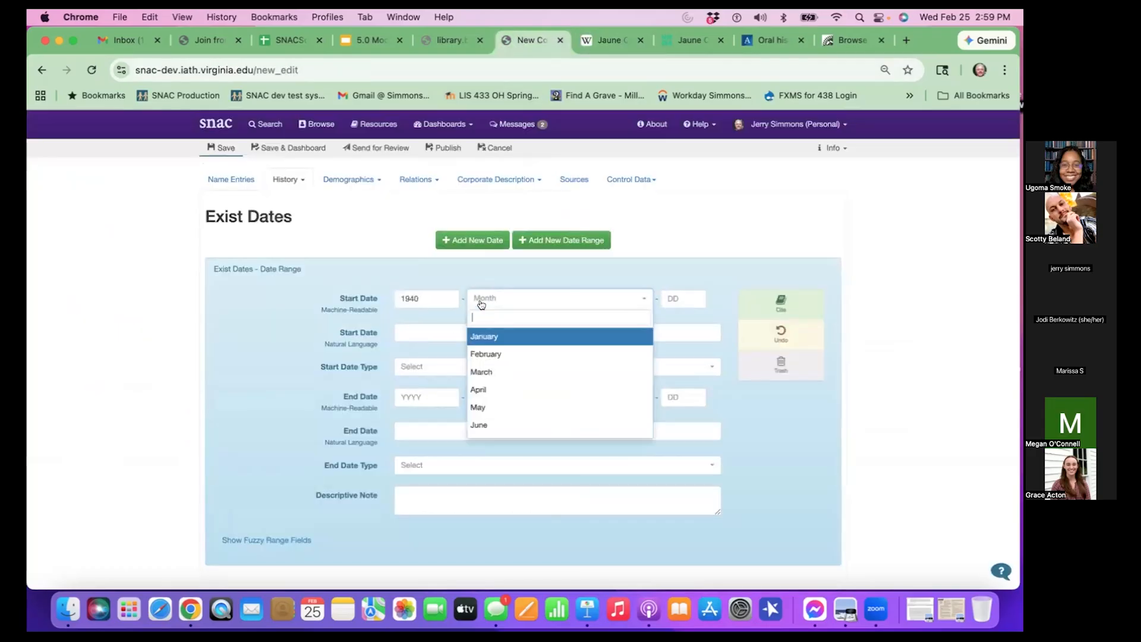
{"action": "left_click", "coordinate": [478, 330]}
{"action": "left_click", "coordinate": [672, 296]}
{"action": "type", "text": "15"}
{"action": "left_click", "coordinate": [612, 334]}
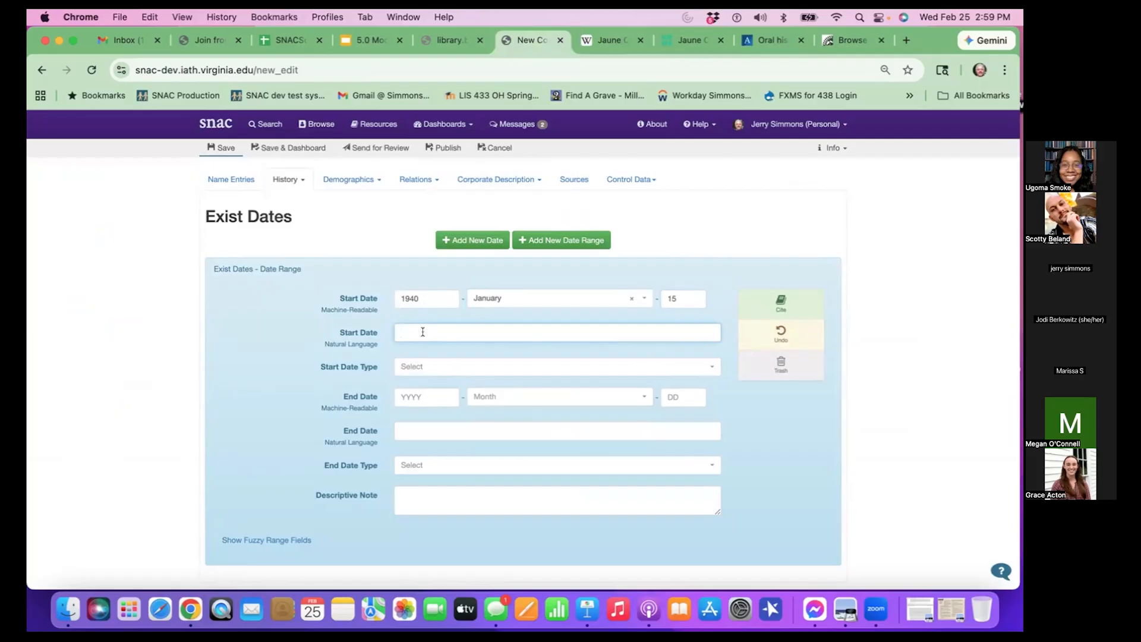
Set the date range's Start Date Type to Birth
{"action": "scroll", "coordinate": [428, 344], "scroll_direction": "down", "scroll_amount": 1}
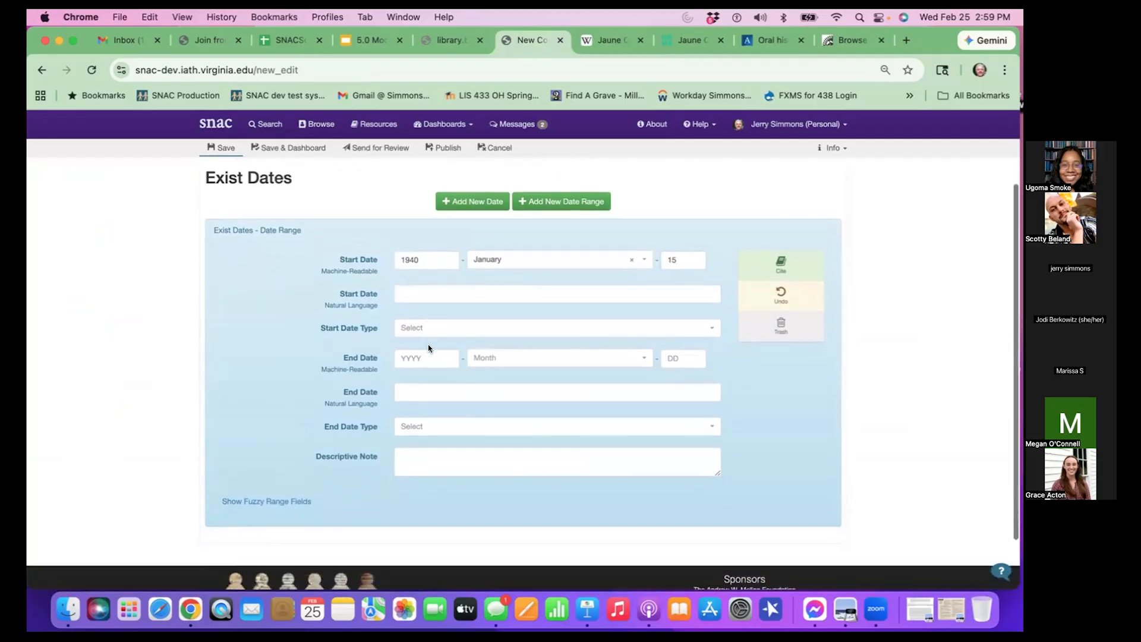
{"action": "mouse_move", "coordinate": [380, 335]}
{"action": "left_click", "coordinate": [433, 331]}
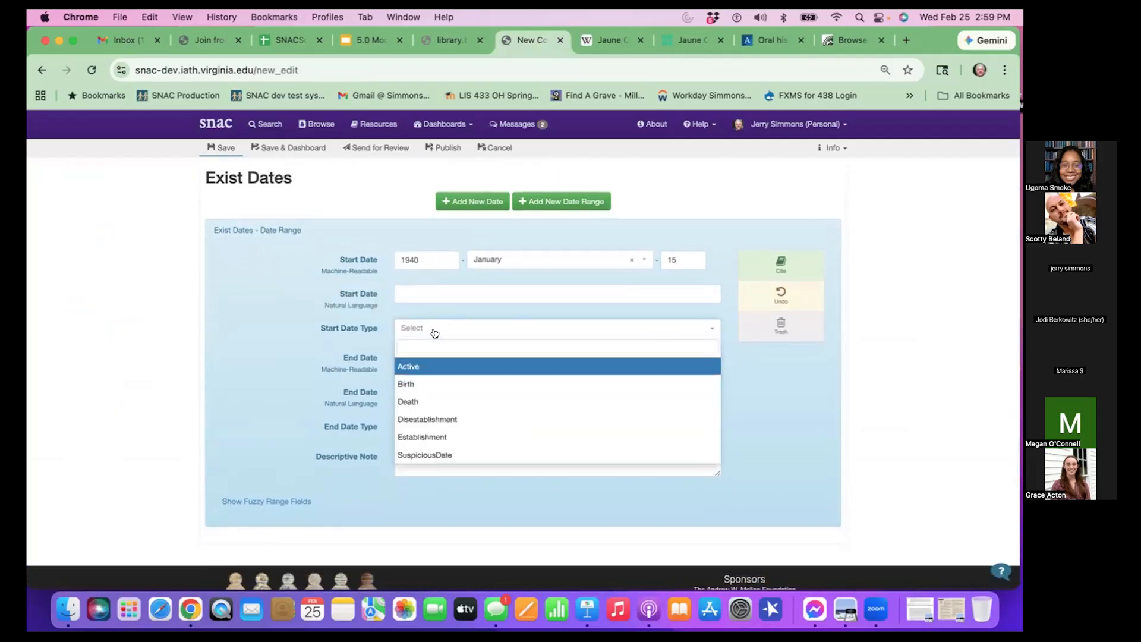
{"action": "left_click", "coordinate": [418, 384]}
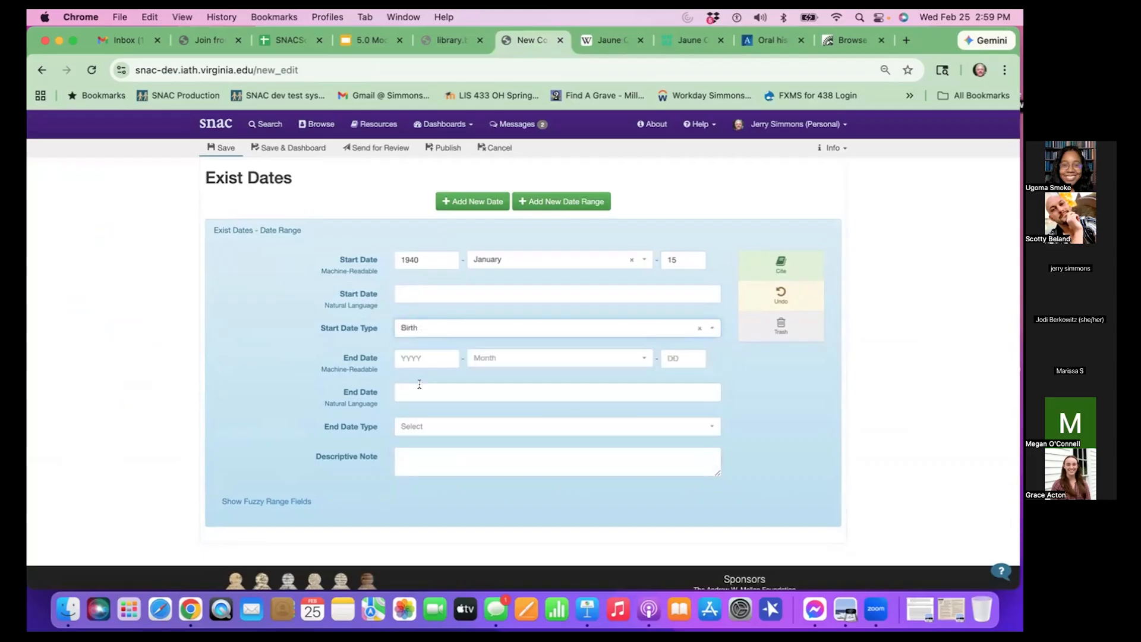
Set the machine-readable end date to 2025, January, 25, consulting the artist's Wikipedia article for the death date
{"action": "left_click", "coordinate": [416, 354]}
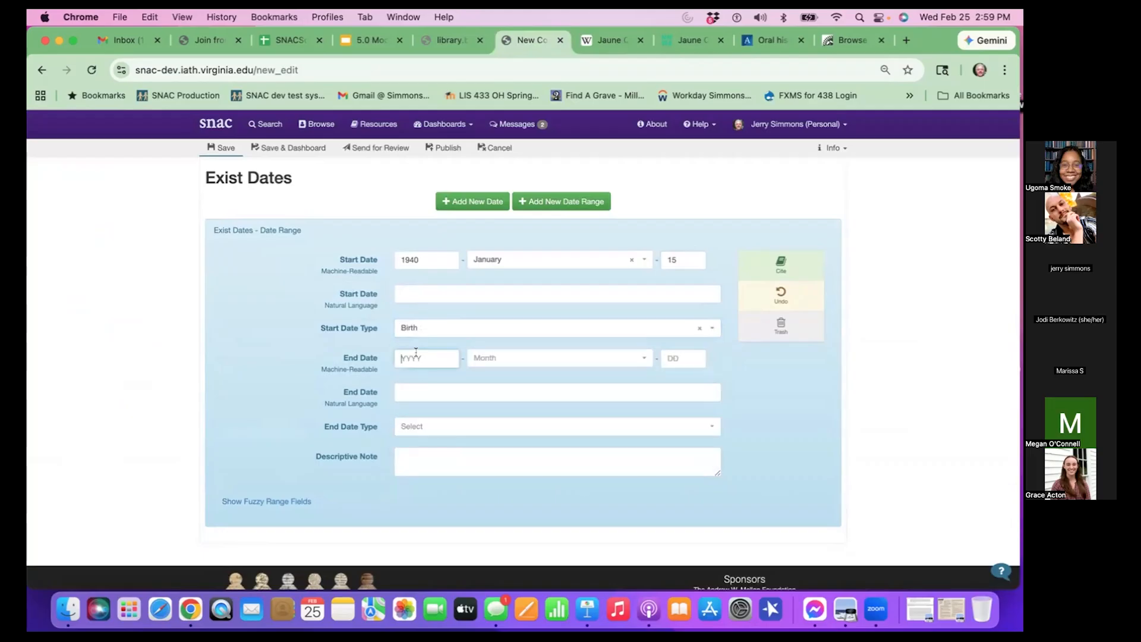
{"action": "type", "text": "2025"}
{"action": "left_click", "coordinate": [609, 42]}
{"action": "scroll", "coordinate": [639, 402], "scroll_direction": "down", "scroll_amount": 3}
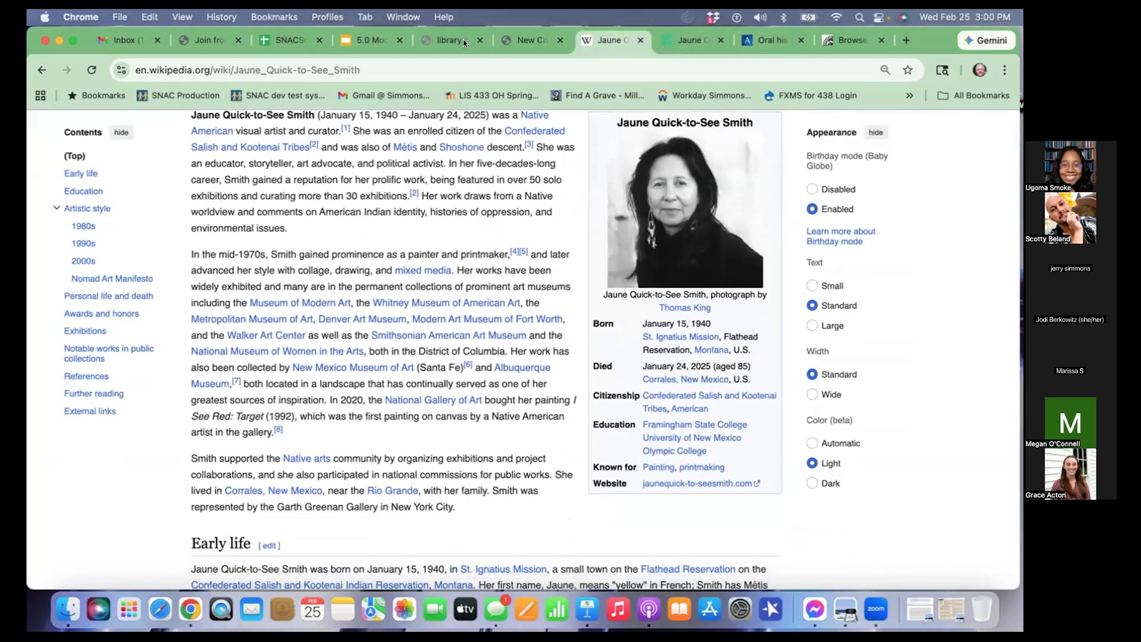
{"action": "left_click", "coordinate": [507, 40]}
{"action": "left_click", "coordinate": [485, 353]}
{"action": "left_click", "coordinate": [484, 393]}
{"action": "left_click", "coordinate": [688, 357]}
{"action": "type", "text": "25"}
{"action": "left_click", "coordinate": [728, 376]}
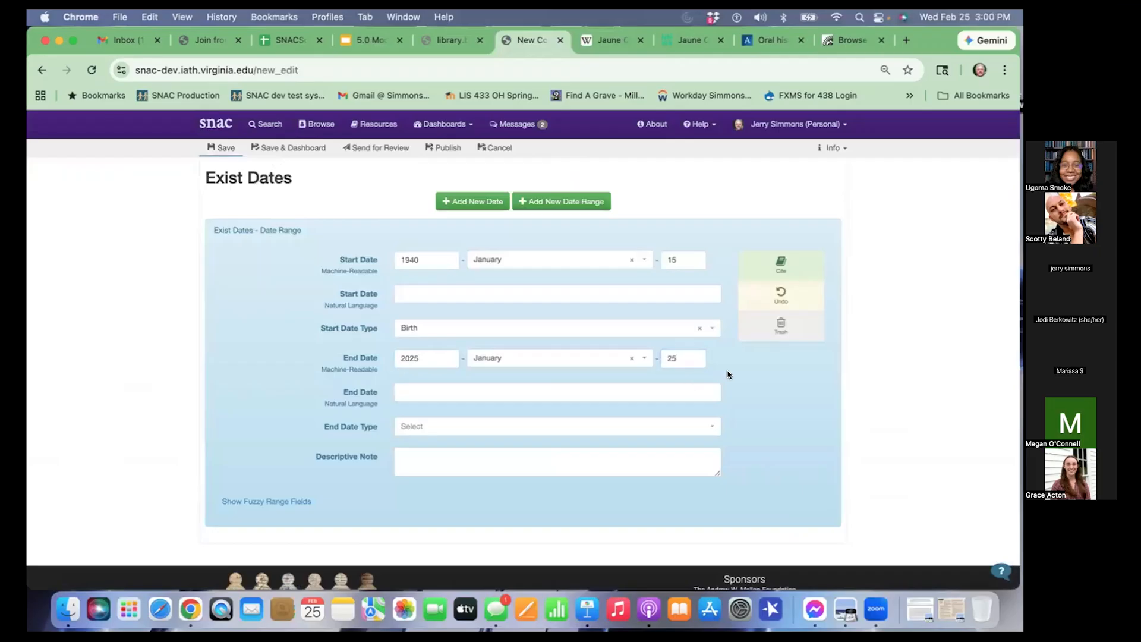
Set the date range's End Date Type to Death and save the constellation
{"action": "scroll", "coordinate": [419, 386], "scroll_direction": "down", "scroll_amount": 2}
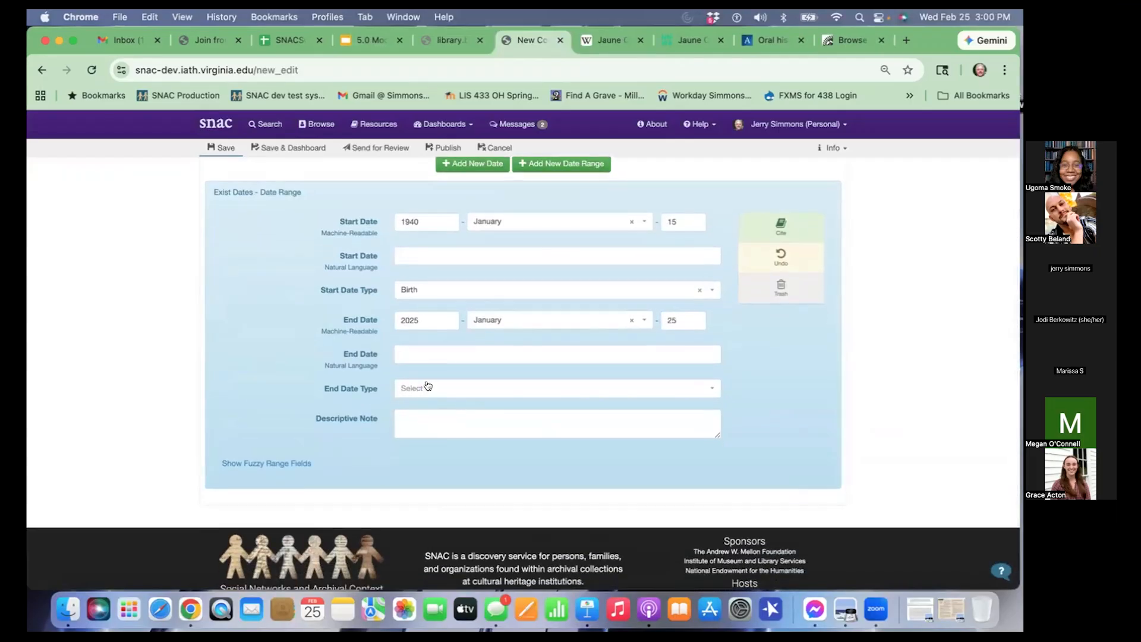
{"action": "left_click", "coordinate": [428, 386]}
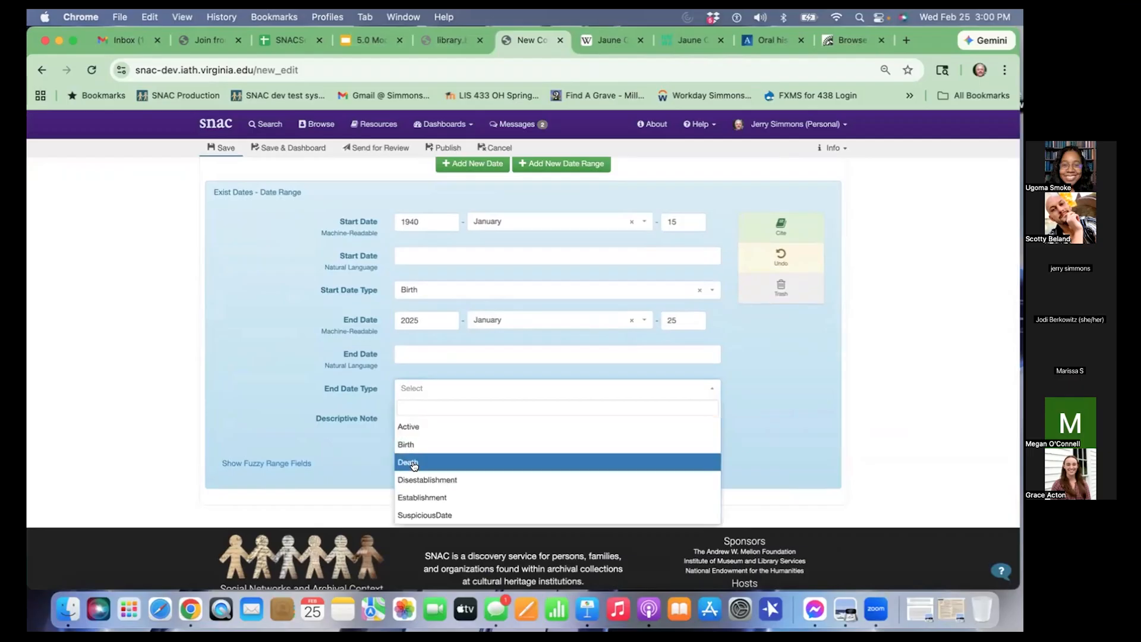
{"action": "left_click", "coordinate": [412, 462]}
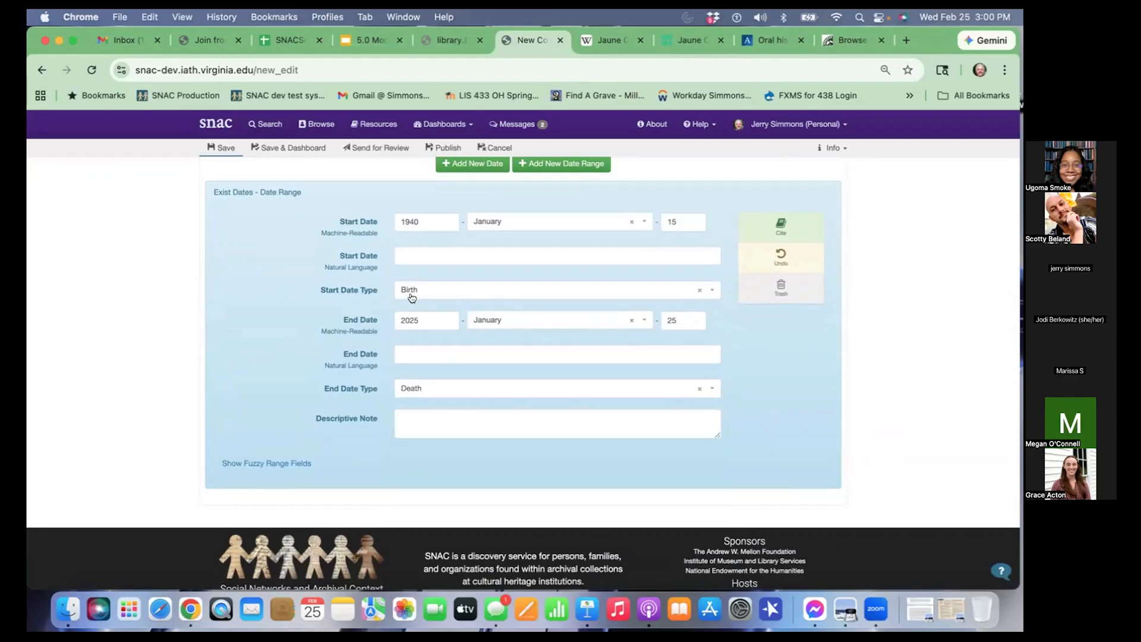
{"action": "scroll", "coordinate": [317, 218], "scroll_direction": "up", "scroll_amount": 2}
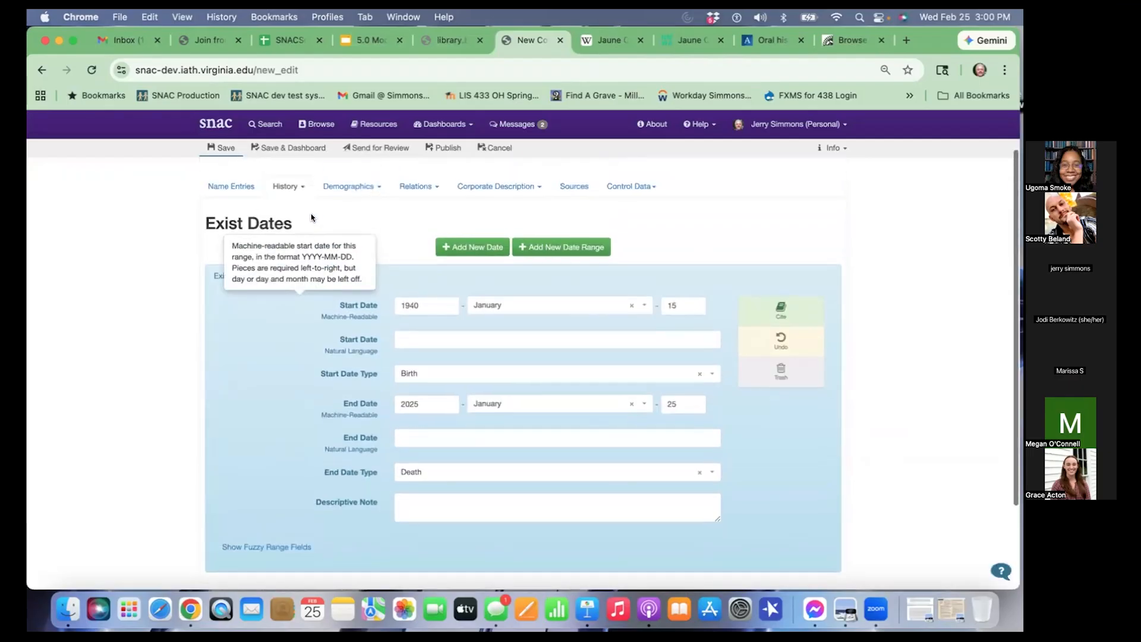
{"action": "left_click", "coordinate": [234, 151]}
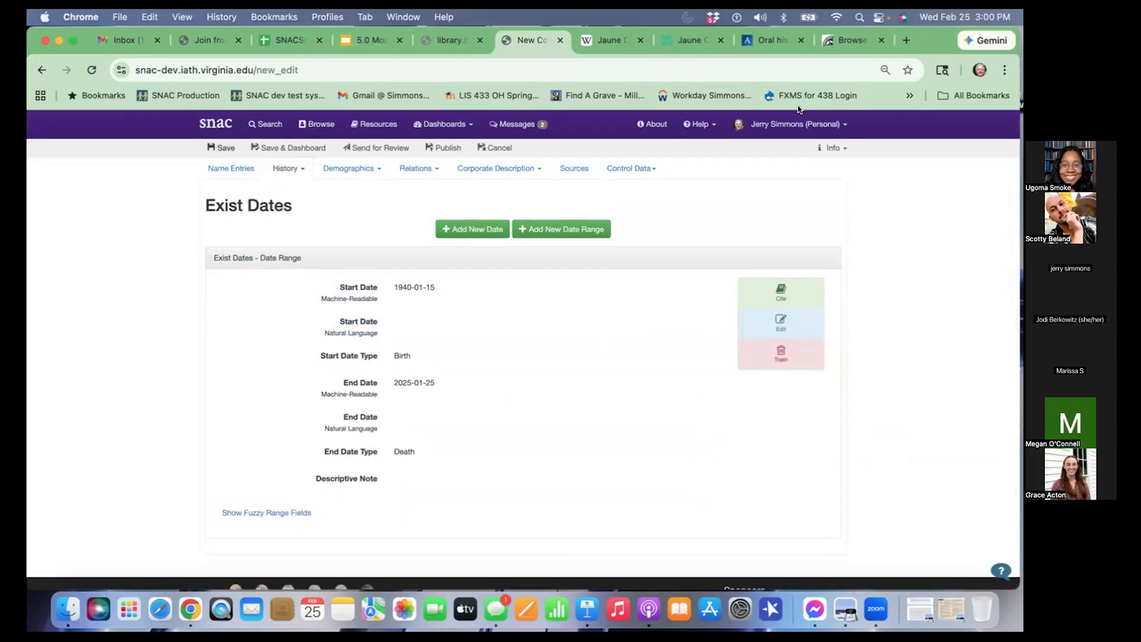
Add a new place in the constellation's Places section and check the artist's birthplace in the Wikipedia article
{"action": "left_click", "coordinate": [299, 170]}
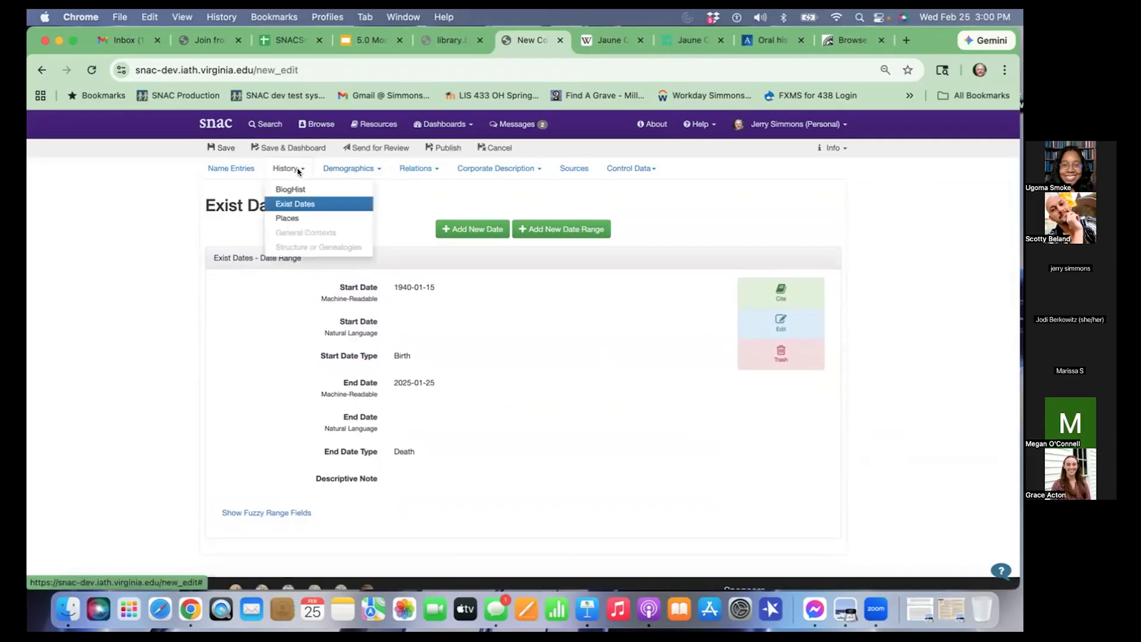
{"action": "left_click", "coordinate": [314, 215]}
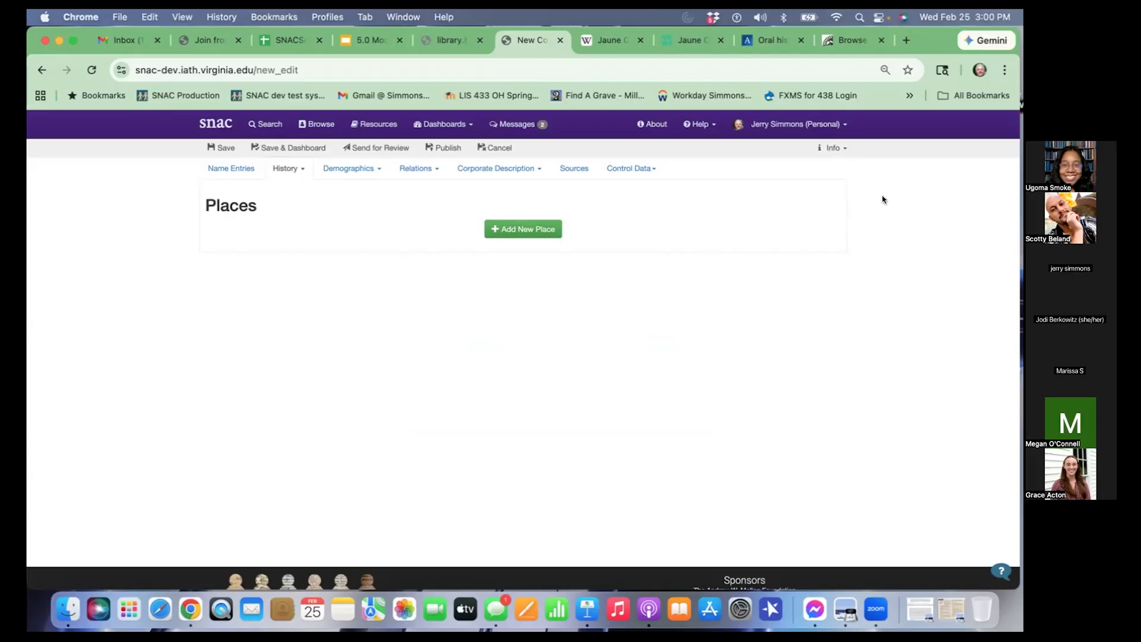
{"action": "left_click", "coordinate": [543, 230]}
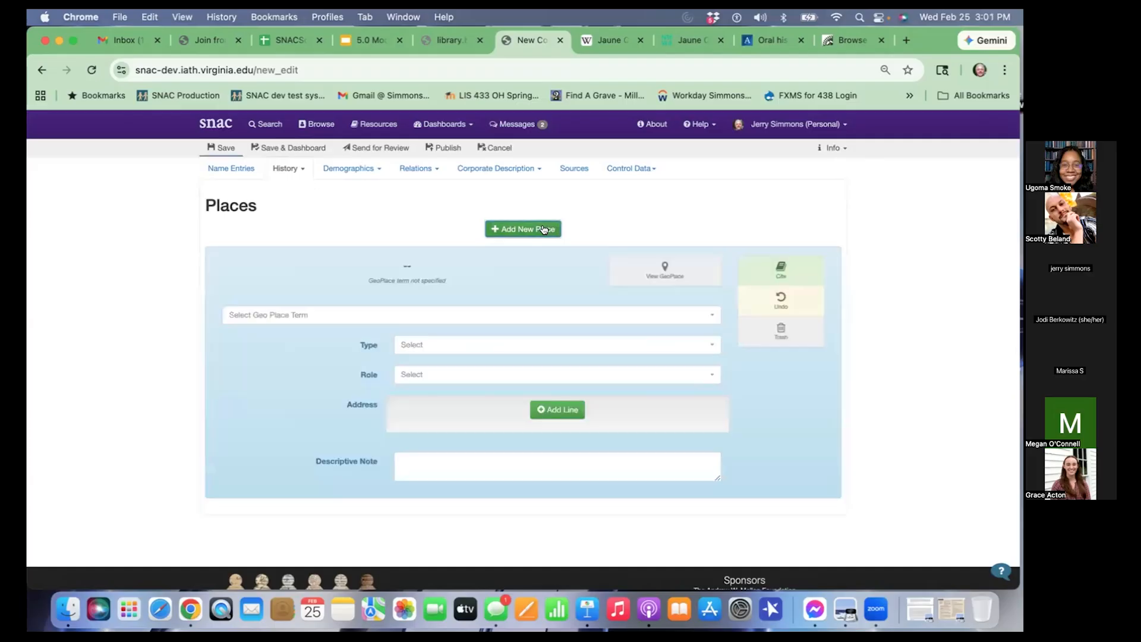
{"action": "left_click", "coordinate": [610, 39]}
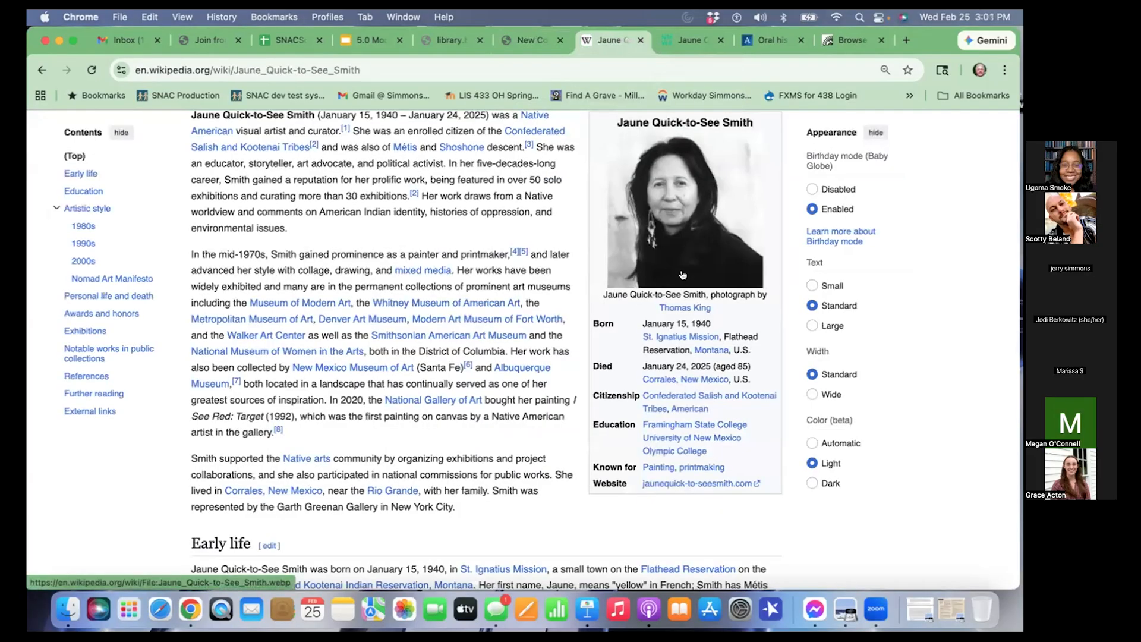
{"action": "mouse_move", "coordinate": [703, 336]}
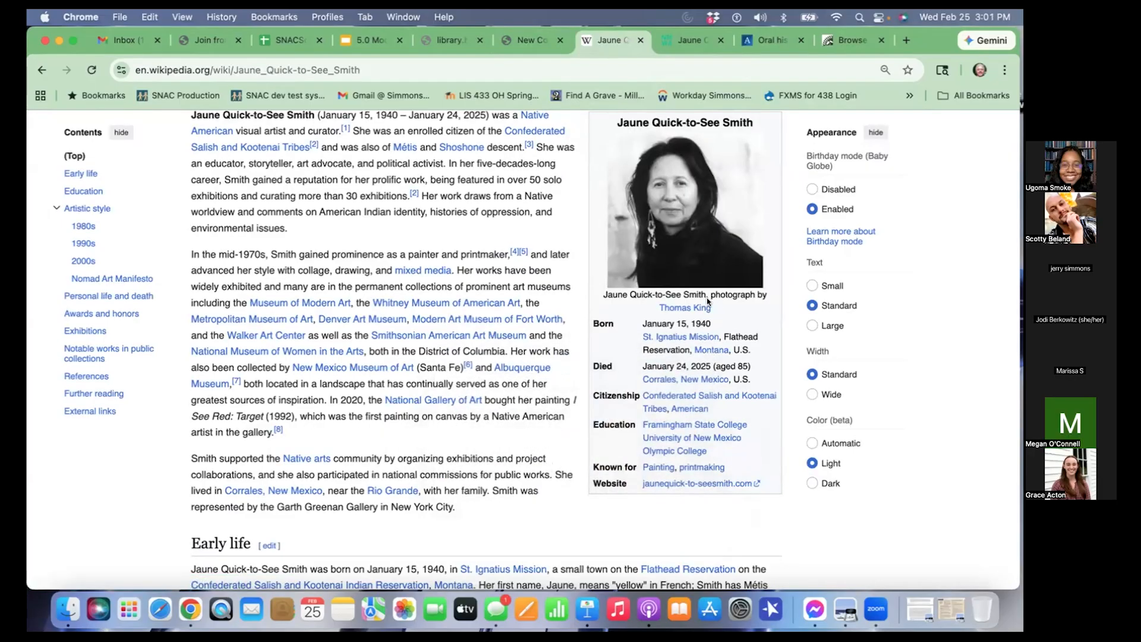
Search the geo place terms for Saint Ignatius and assign Saint Ignatius (MT, US) to the new place
{"action": "left_click", "coordinate": [517, 39]}
{"action": "left_click", "coordinate": [294, 315]}
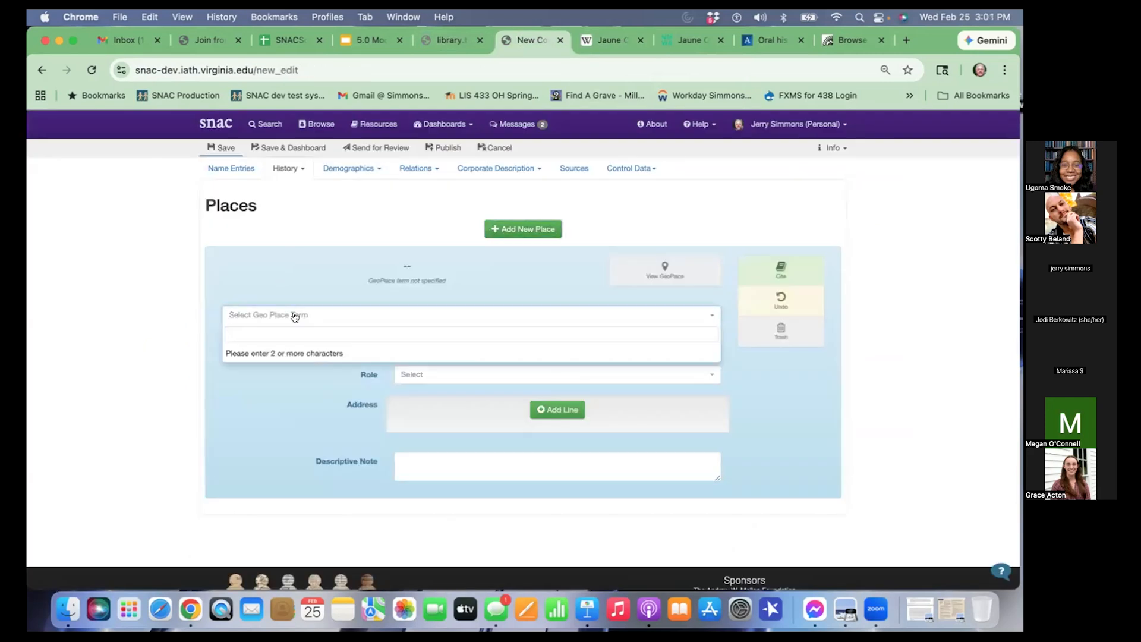
{"action": "type", "text": "Sain"}
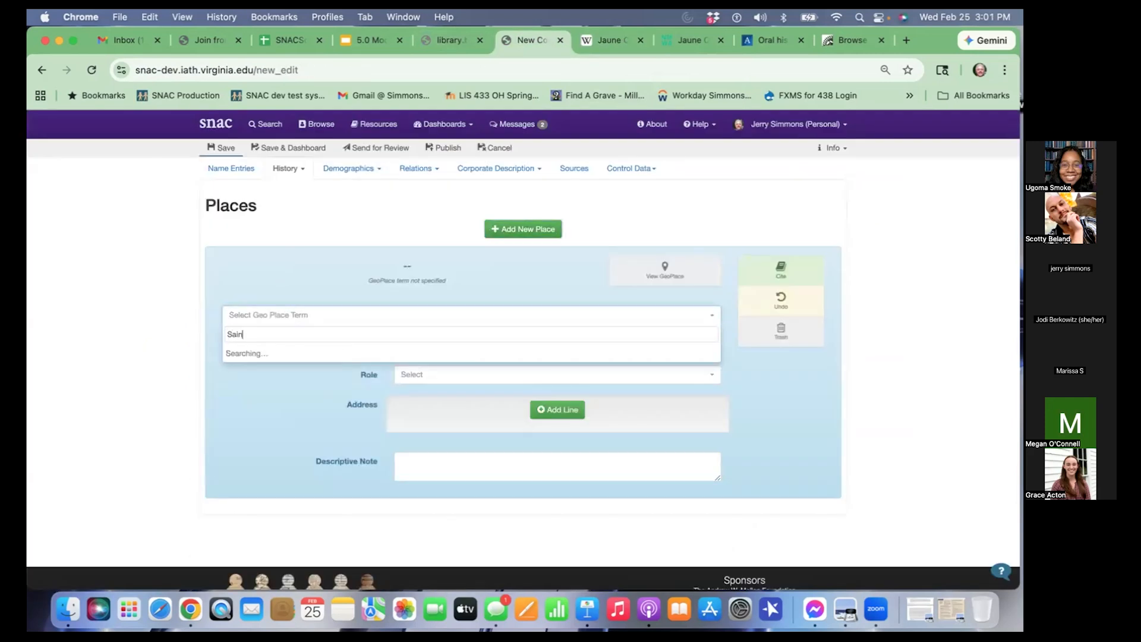
{"action": "type", "text": "t Ignatiu"}
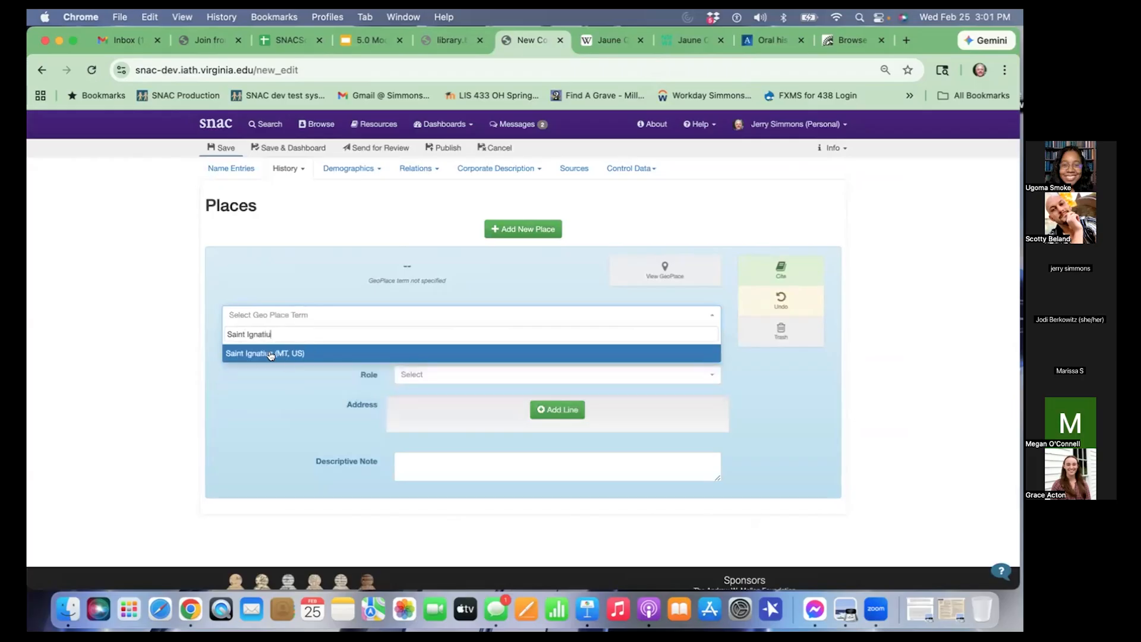
{"action": "left_click", "coordinate": [291, 354]}
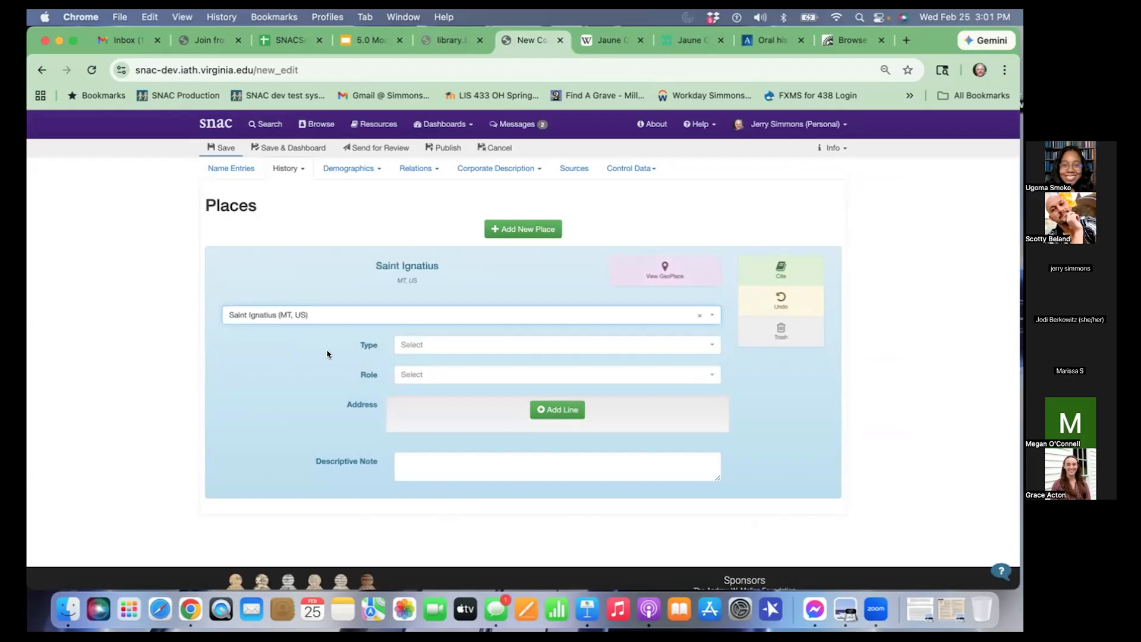
Set the Saint Ignatius place's type to AssociatedPlace and its role to Birth, and save the constellation
{"action": "left_click", "coordinate": [455, 344]}
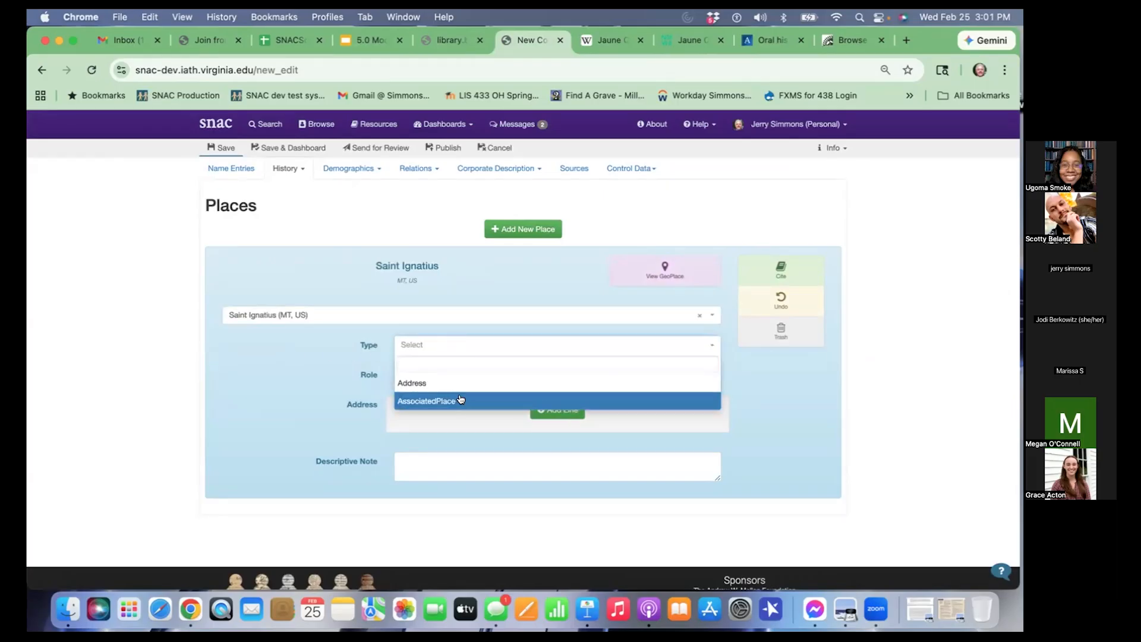
{"action": "left_click", "coordinate": [462, 400]}
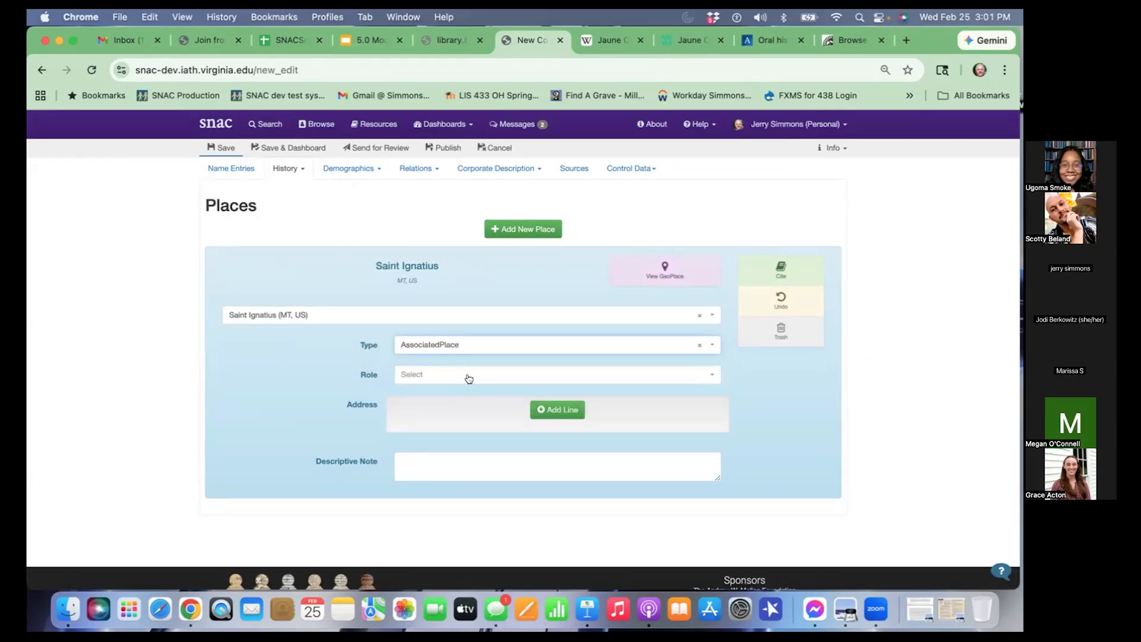
{"action": "left_click", "coordinate": [468, 379]}
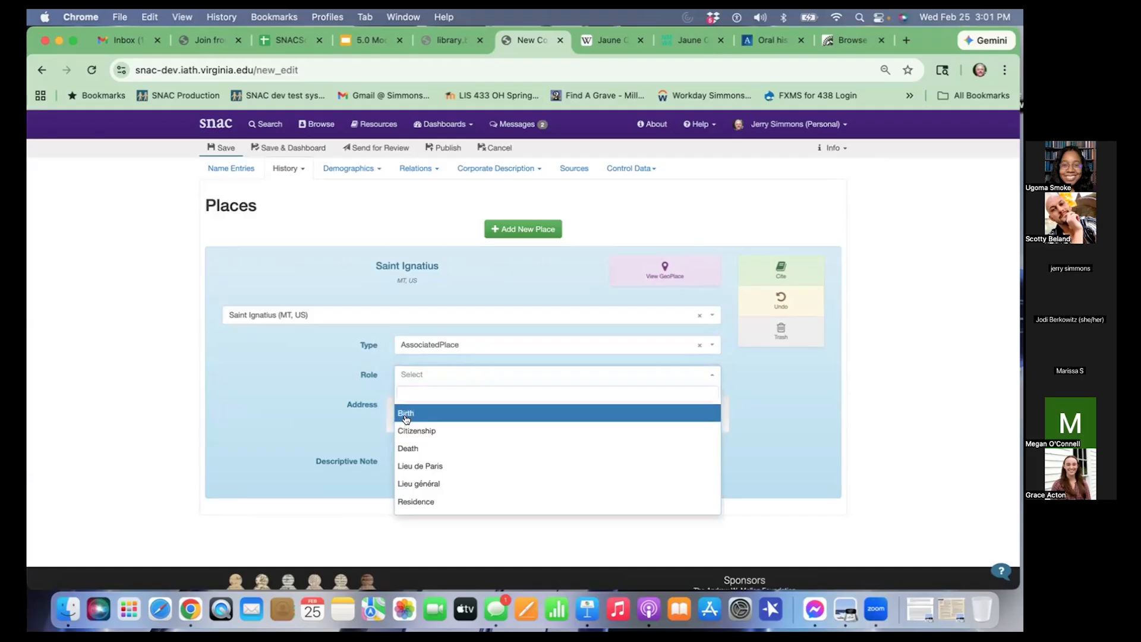
{"action": "left_click", "coordinate": [406, 418]}
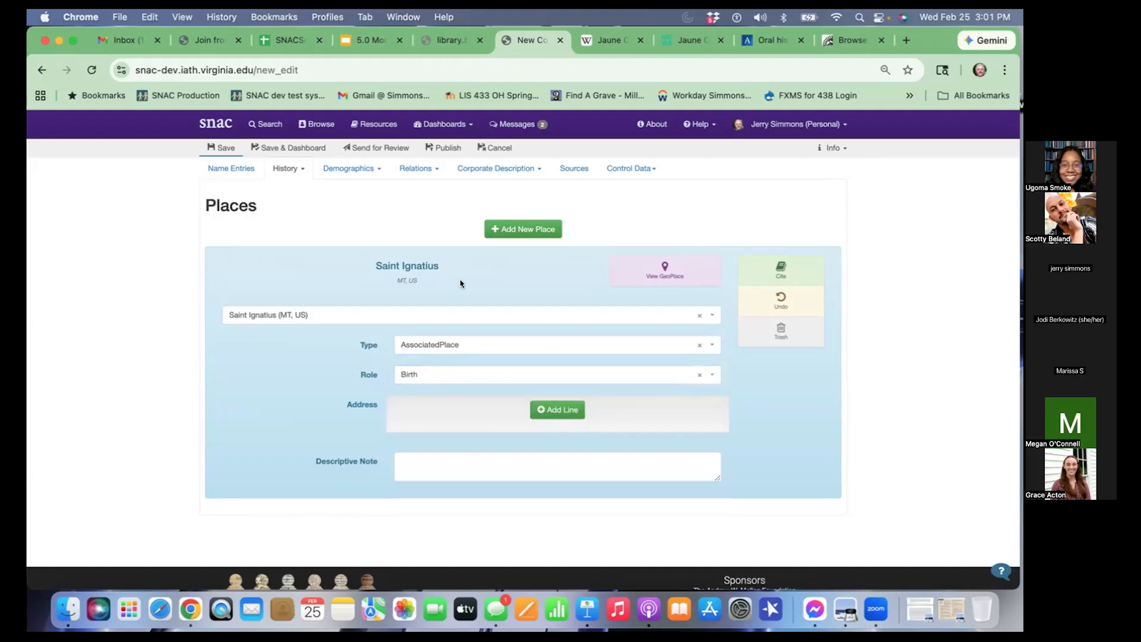
{"action": "left_click", "coordinate": [219, 149]}
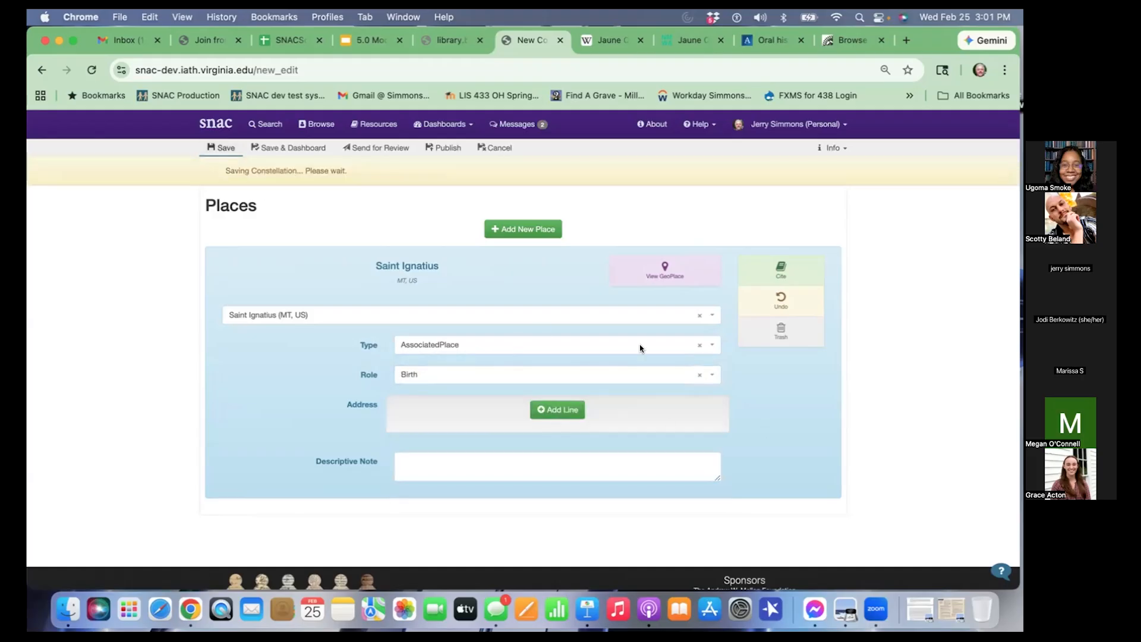
Add another place, check the artist's place of death in the Wikipedia article, and assign Corrales (NM, US) as the geo place term
{"action": "left_click", "coordinate": [528, 230]}
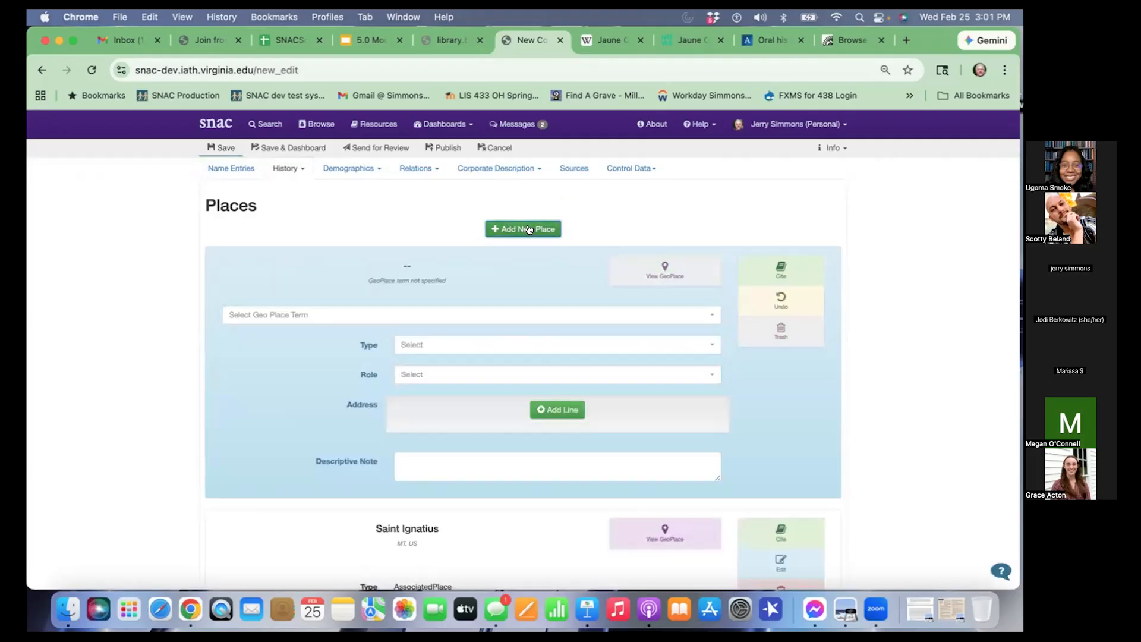
{"action": "left_click", "coordinate": [610, 40]}
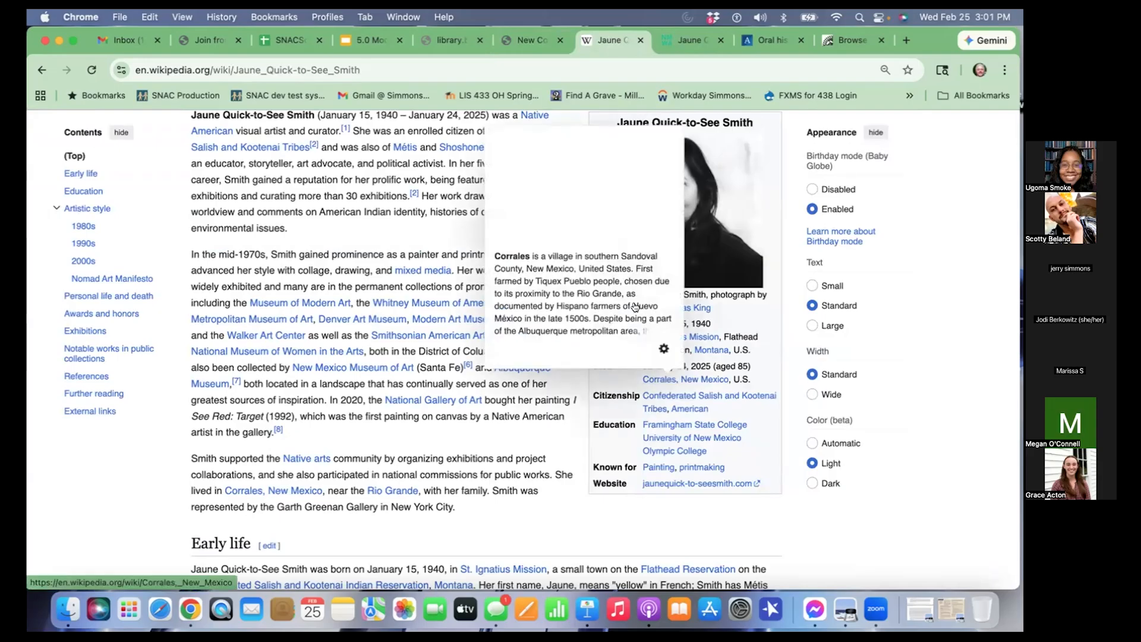
{"action": "left_click", "coordinate": [523, 39]}
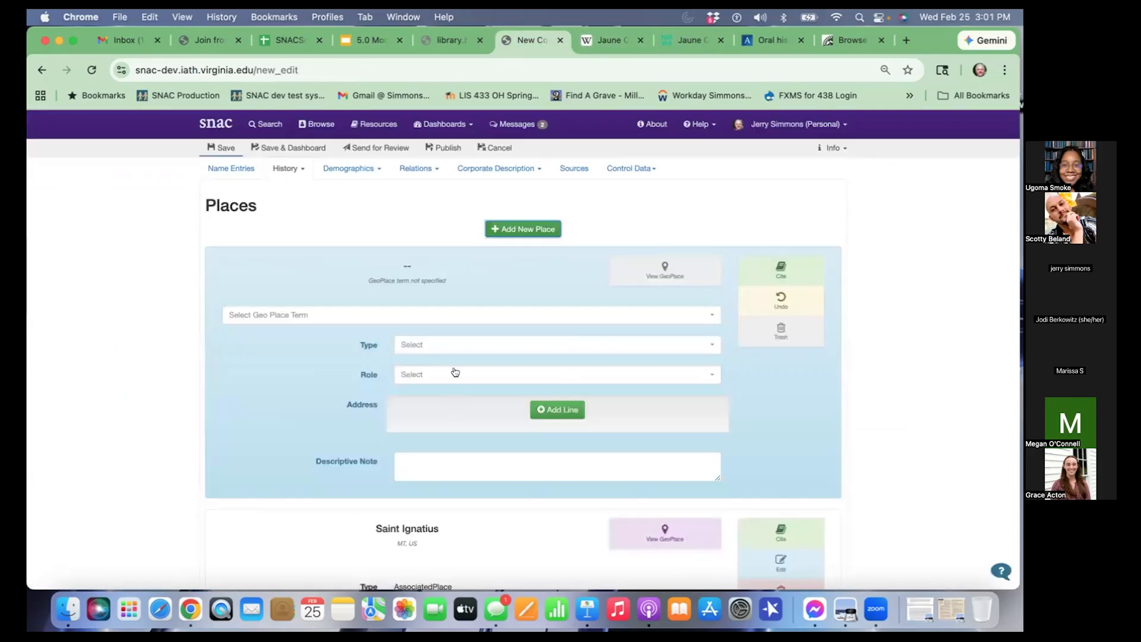
{"action": "left_click", "coordinate": [440, 315]}
{"action": "type", "text": "corrales"}
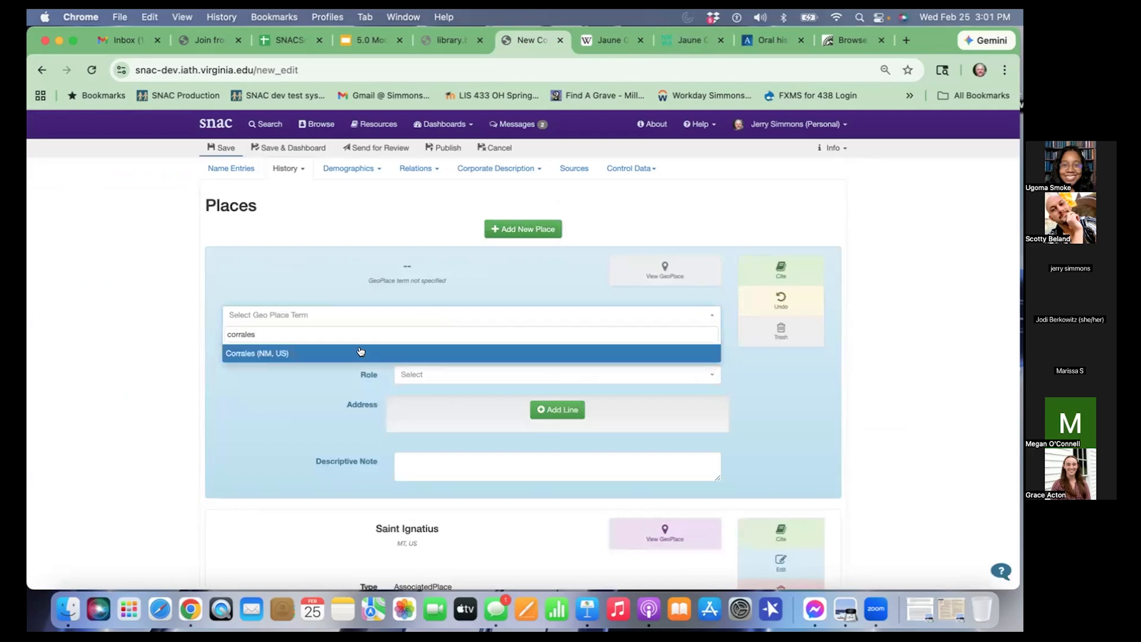
{"action": "left_click", "coordinate": [360, 352]}
Set the Corrales place's type to AssociatedPlace and its role to Death
{"action": "left_click", "coordinate": [461, 344]}
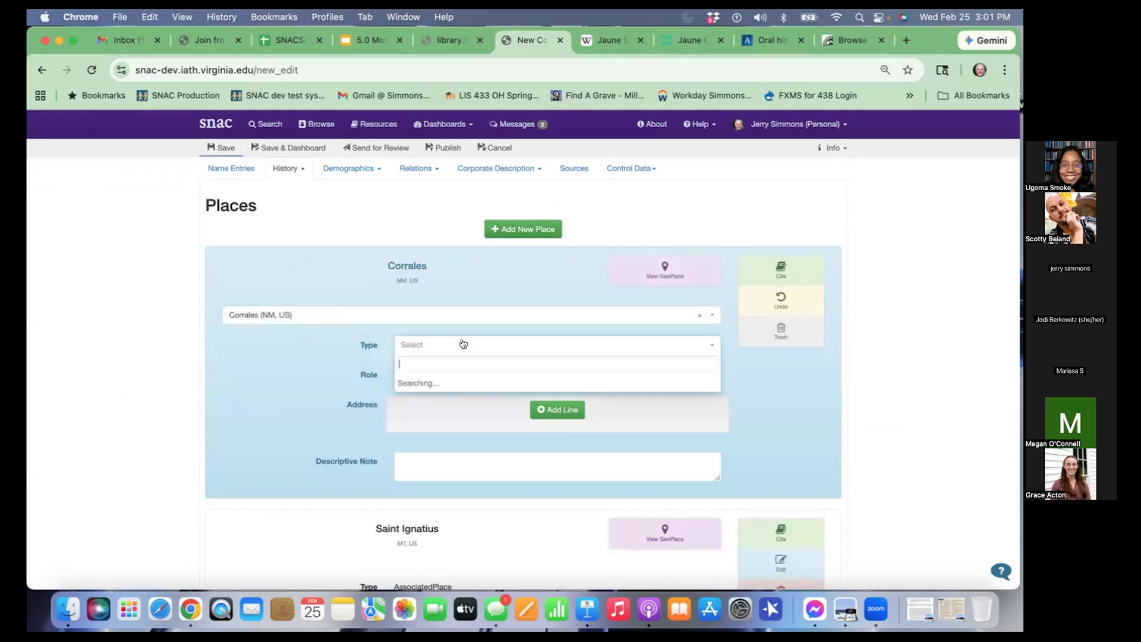
{"action": "left_click", "coordinate": [454, 400]}
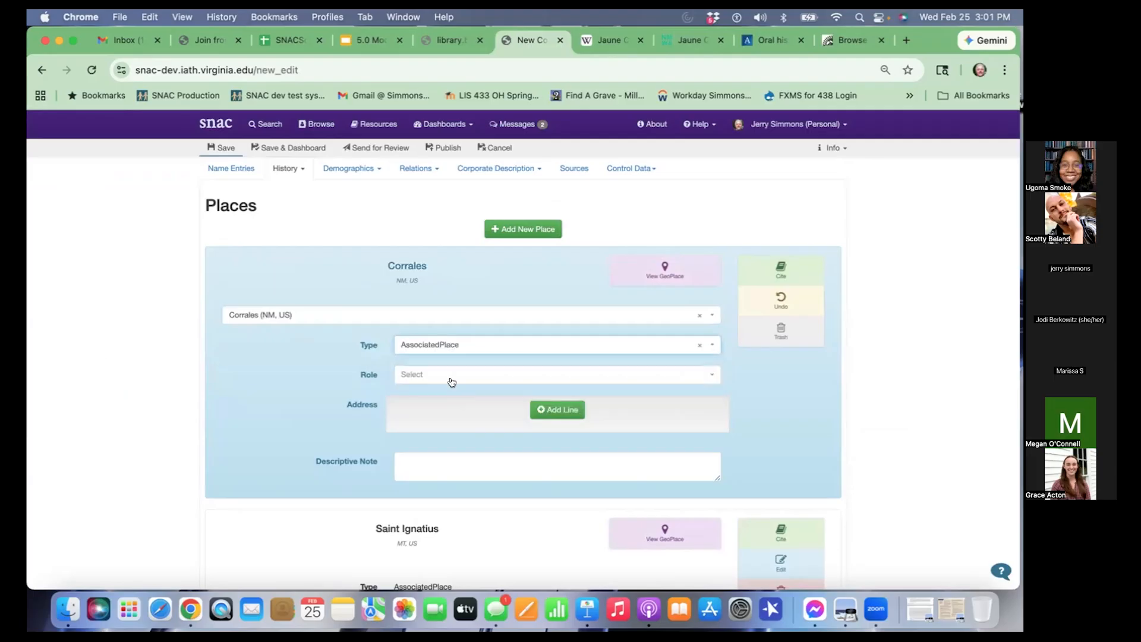
{"action": "left_click", "coordinate": [455, 375]}
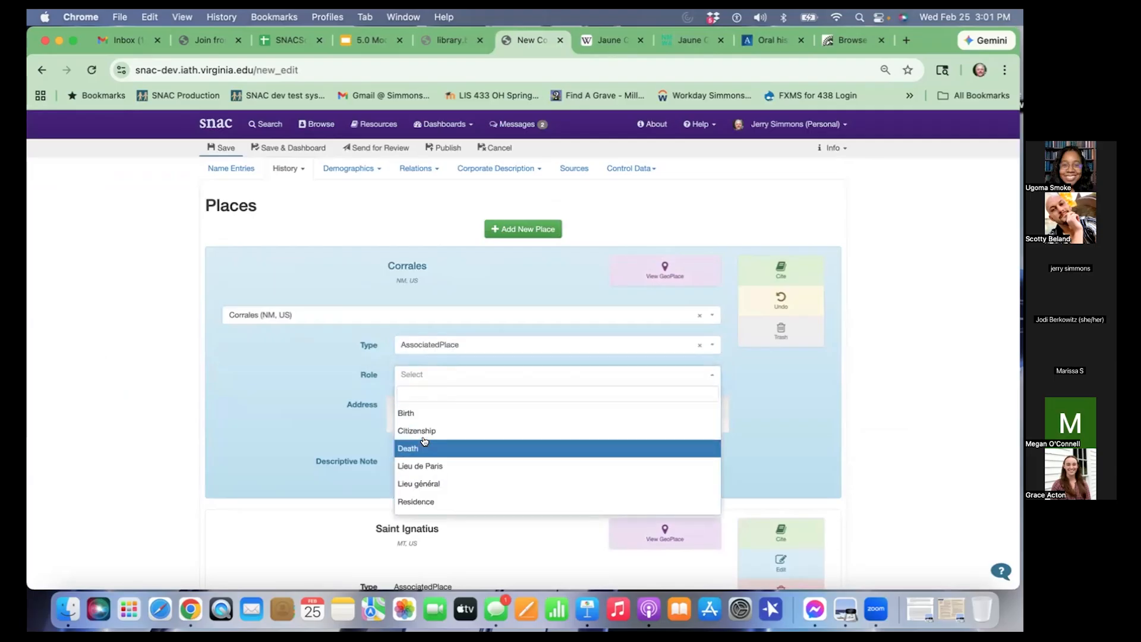
{"action": "left_click", "coordinate": [423, 441]}
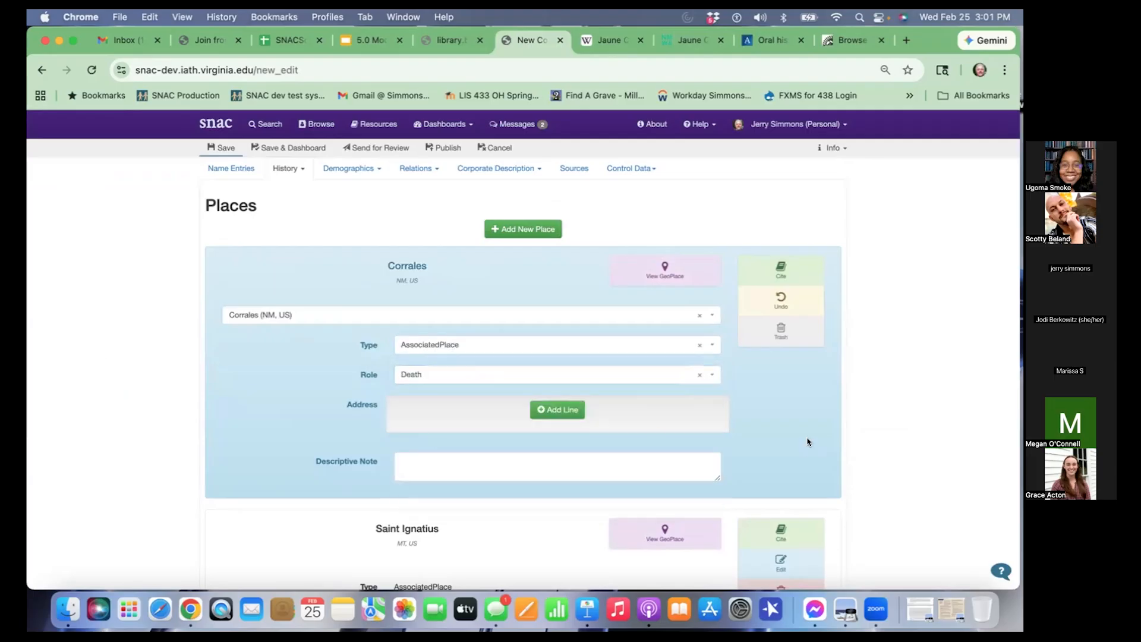
Browse the geo place terms matching "ca" for the Corrales place, then close the search without choosing another term
{"action": "left_click", "coordinate": [360, 316]}
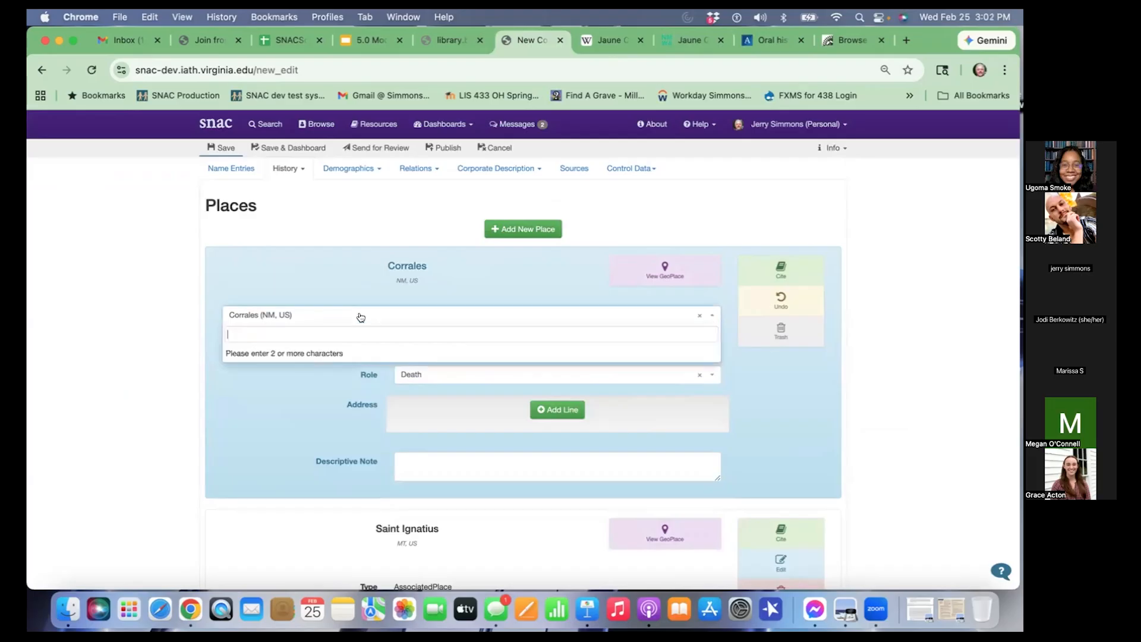
{"action": "type", "text": "ca"}
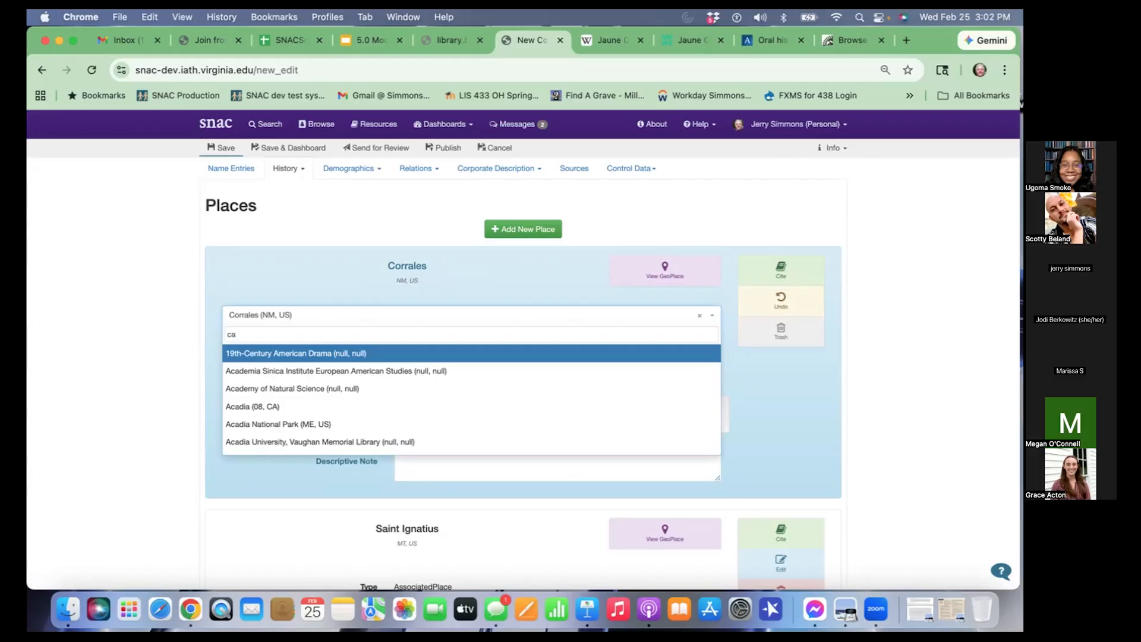
{"action": "scroll", "coordinate": [305, 401], "scroll_direction": "down", "scroll_amount": 5}
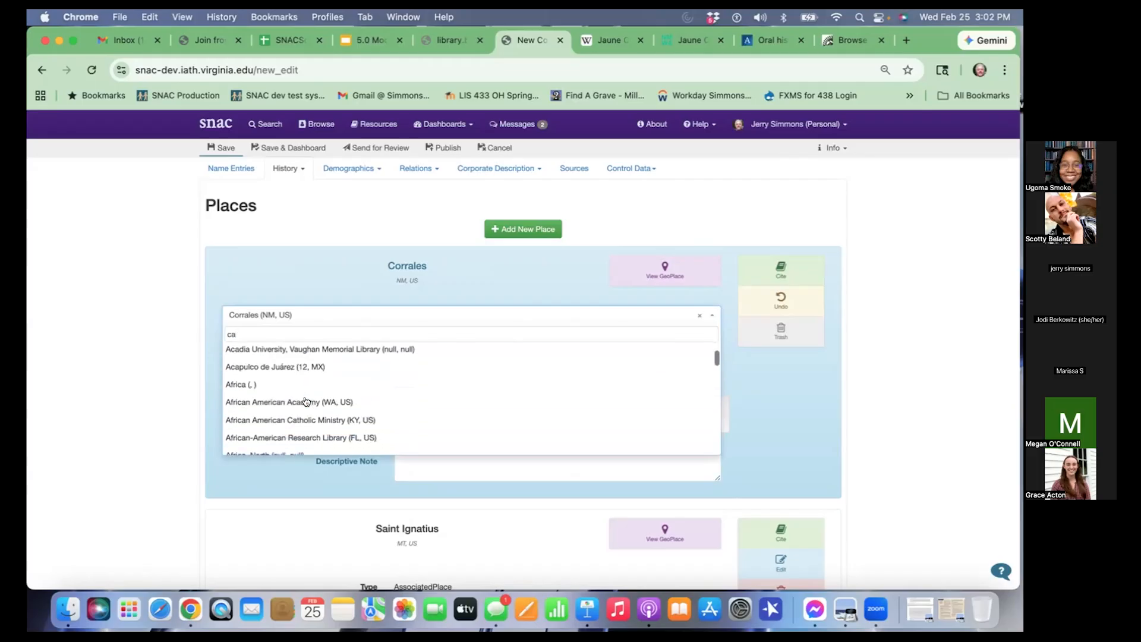
{"action": "scroll", "coordinate": [306, 402], "scroll_direction": "down", "scroll_amount": 5}
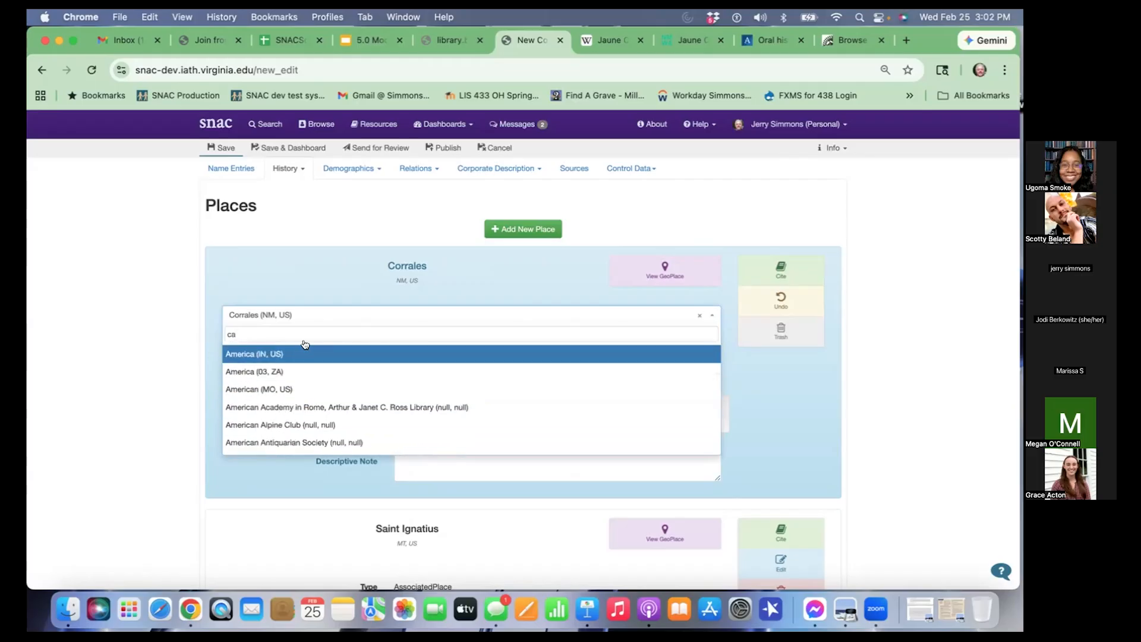
{"action": "key", "text": "BackSpace"}
{"action": "key", "text": "BackSpace"}
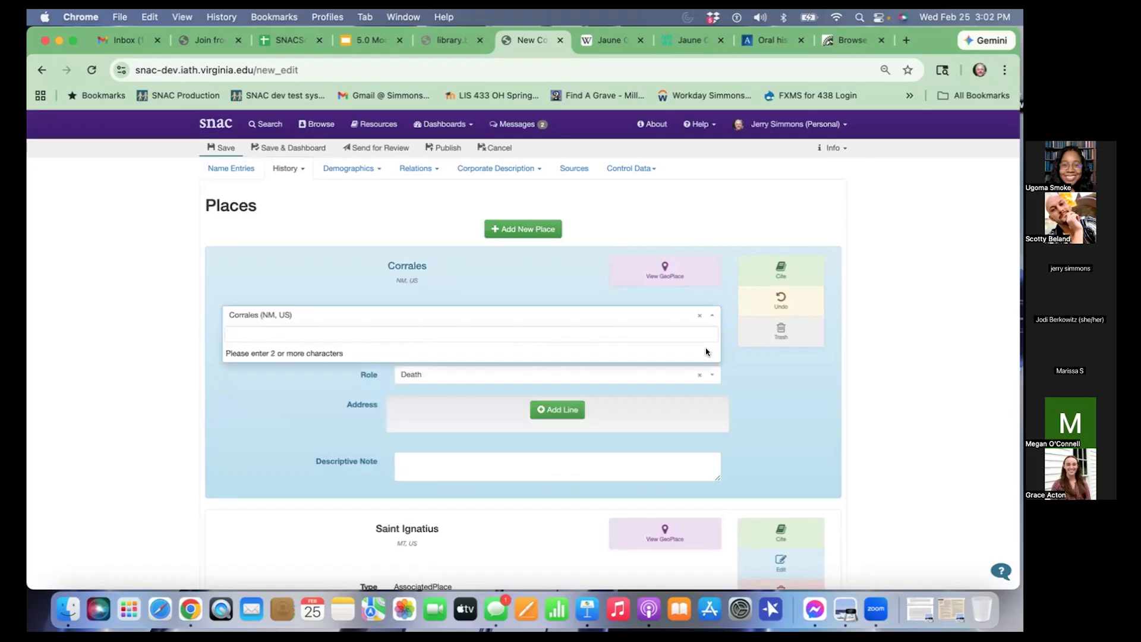
{"action": "left_click", "coordinate": [761, 356]}
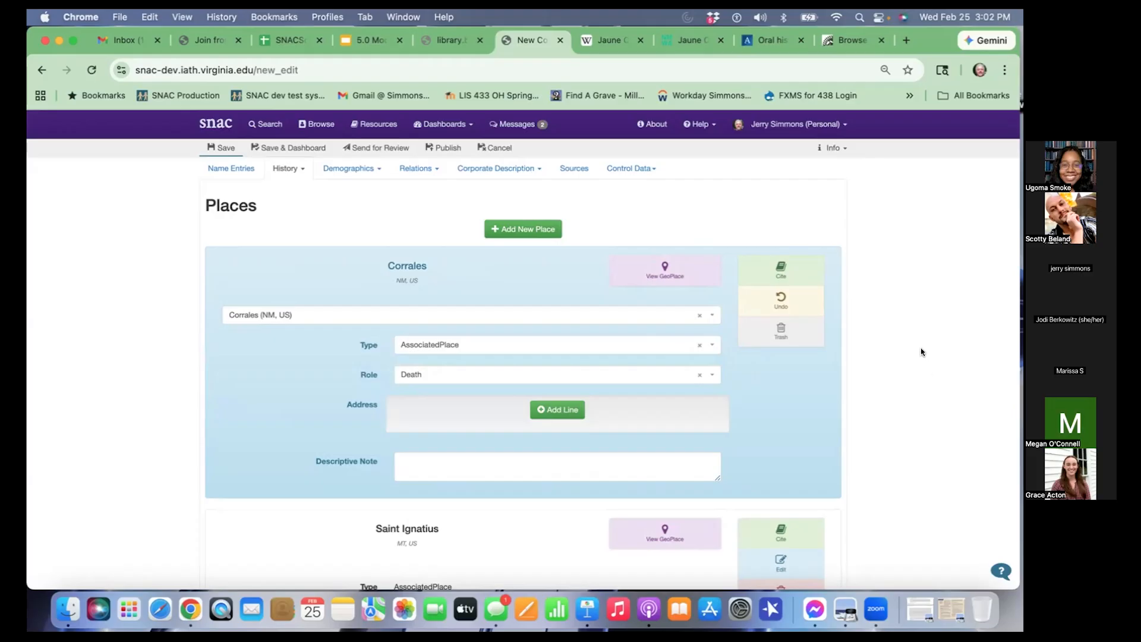
Go to the Occupations section of the constellation's demographics and add a new occupation with the term Artists
{"action": "scroll", "coordinate": [922, 345], "scroll_direction": "up", "scroll_amount": 2}
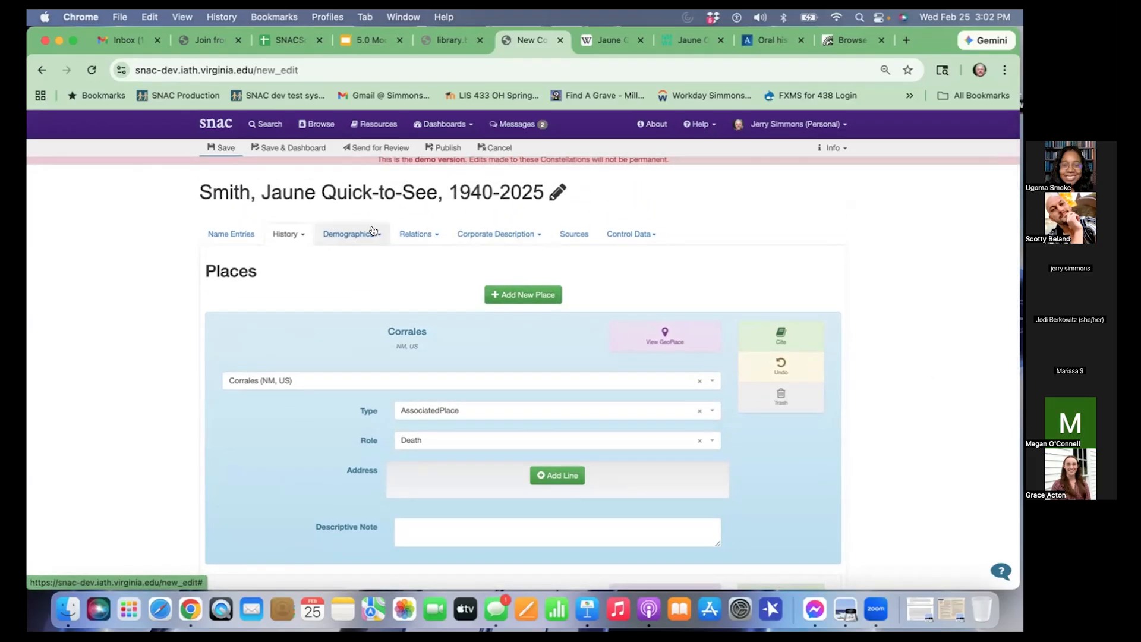
{"action": "left_click", "coordinate": [373, 232]}
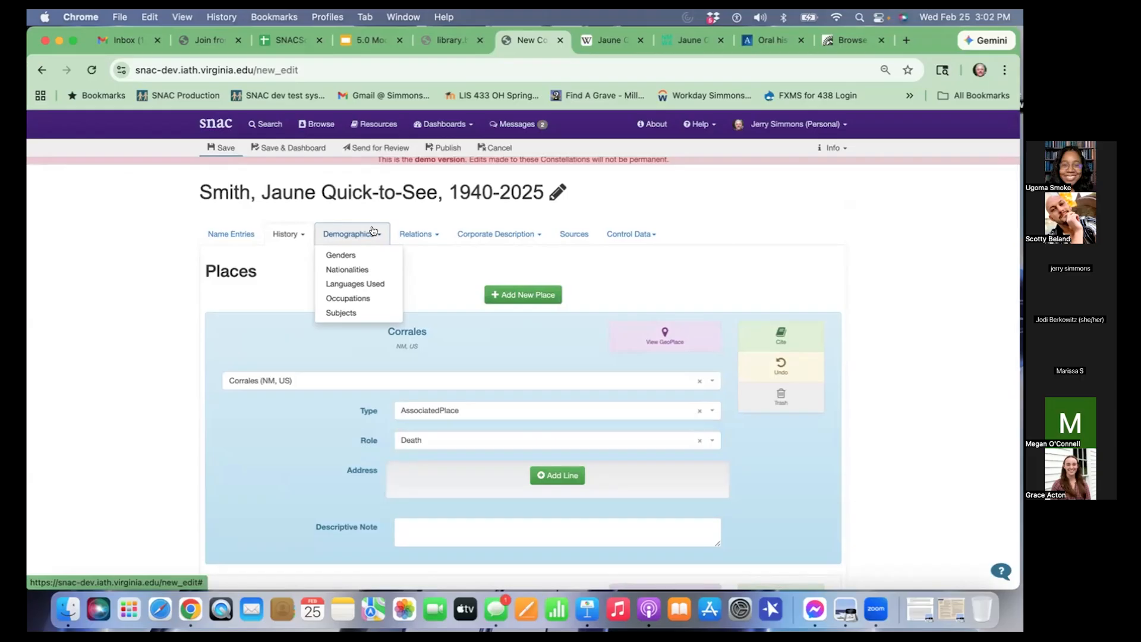
{"action": "left_click", "coordinate": [379, 299]}
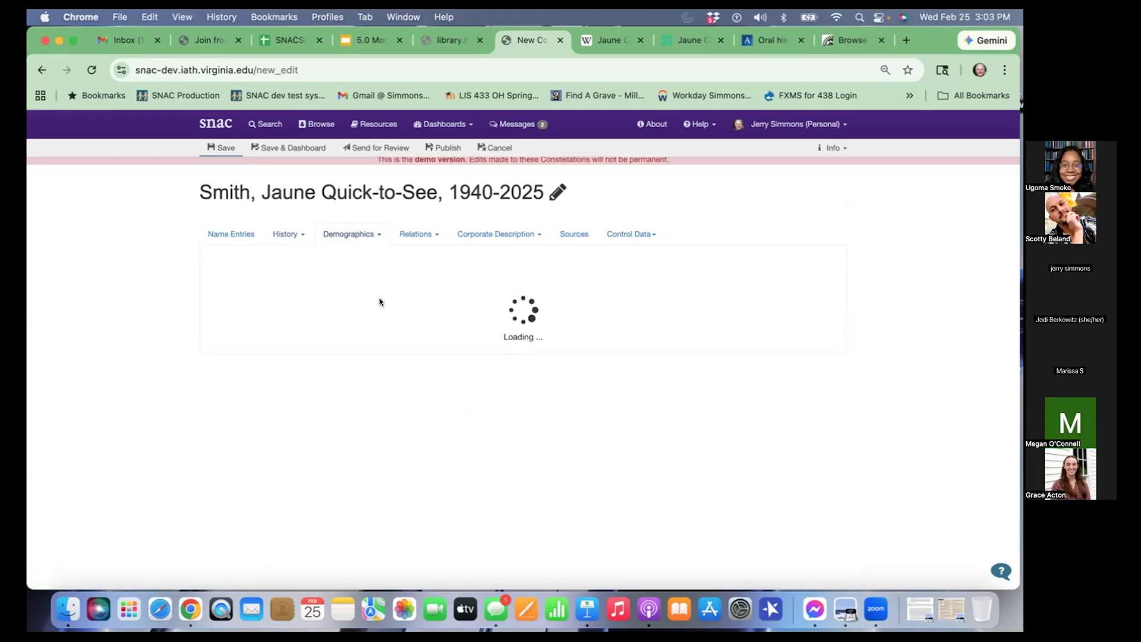
{"action": "left_click", "coordinate": [523, 295]}
{"action": "left_click", "coordinate": [480, 331]}
{"action": "type", "text": "Artists"}
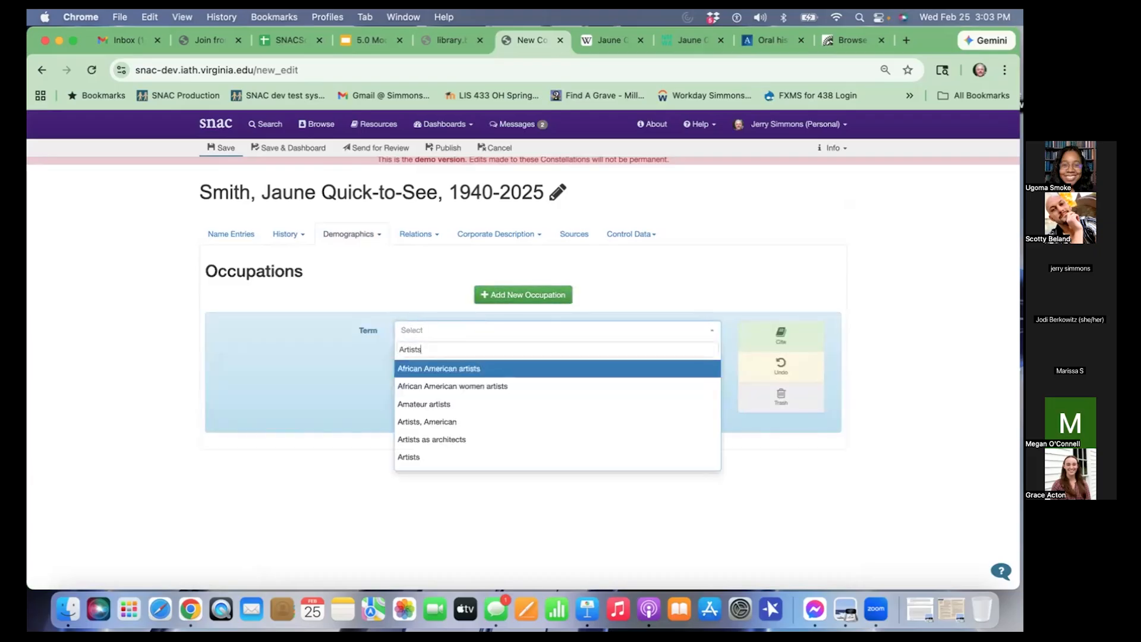
{"action": "key", "text": "Down"}
{"action": "key", "text": "Down"}
{"action": "key", "text": "Down"}
{"action": "key", "text": "Down"}
{"action": "key", "text": "Down"}
{"action": "key", "text": "Return"}
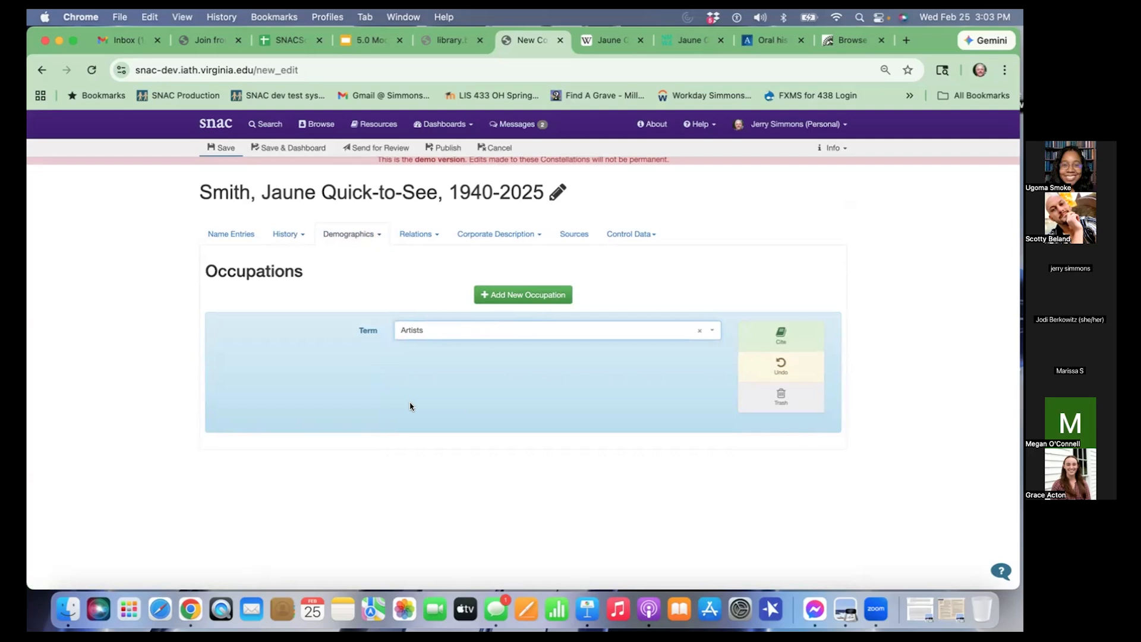
Add a second occupation, search the terms for "educator" and assign Arts Educator
{"action": "left_click", "coordinate": [513, 295]}
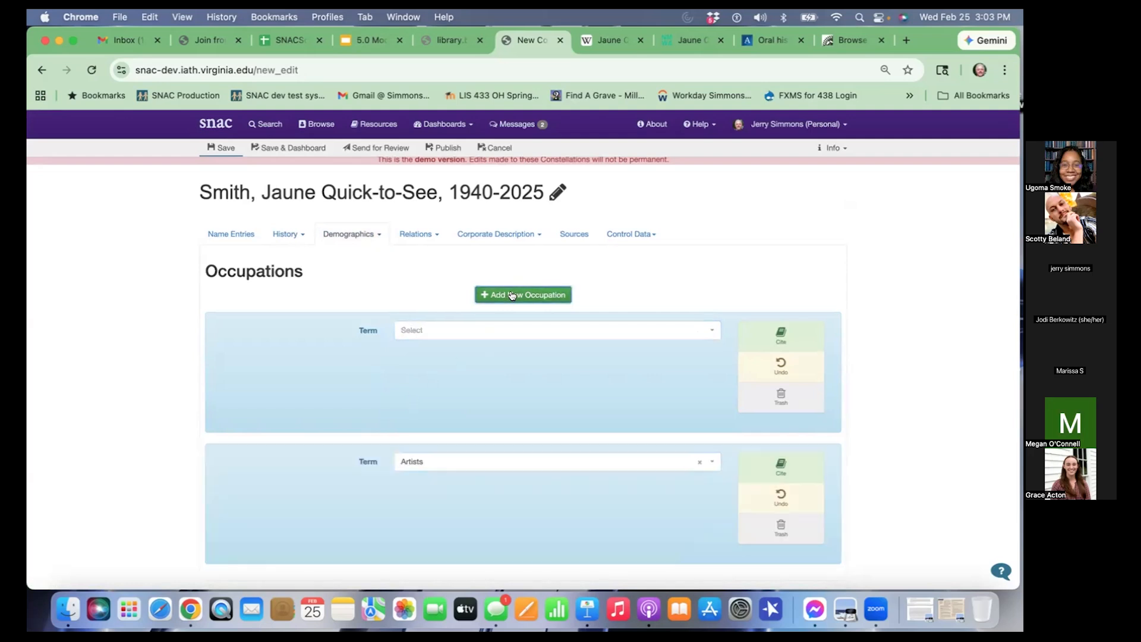
{"action": "left_click", "coordinate": [491, 324]}
{"action": "type", "text": "educator"}
{"action": "key", "text": "Down"}
{"action": "key", "text": "Down"}
{"action": "key", "text": "Down"}
{"action": "key", "text": "Down"}
{"action": "key", "text": "Down"}
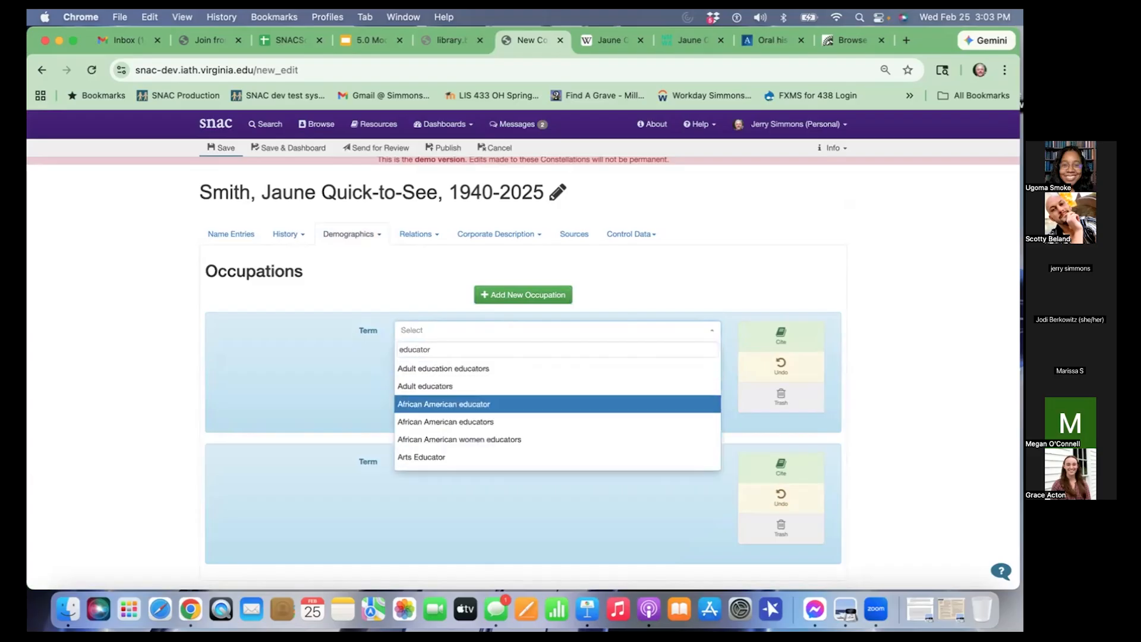
{"action": "key", "text": "Return"}
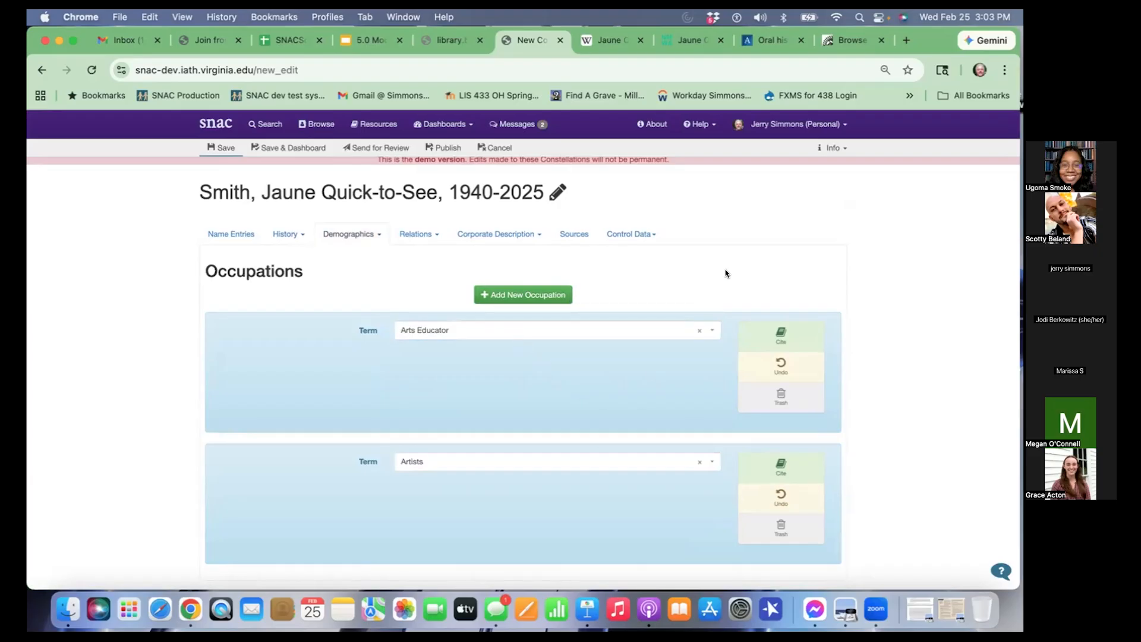
Add a third occupation, search the terms for "Painter" and assign Painters
{"action": "left_click", "coordinate": [522, 297]}
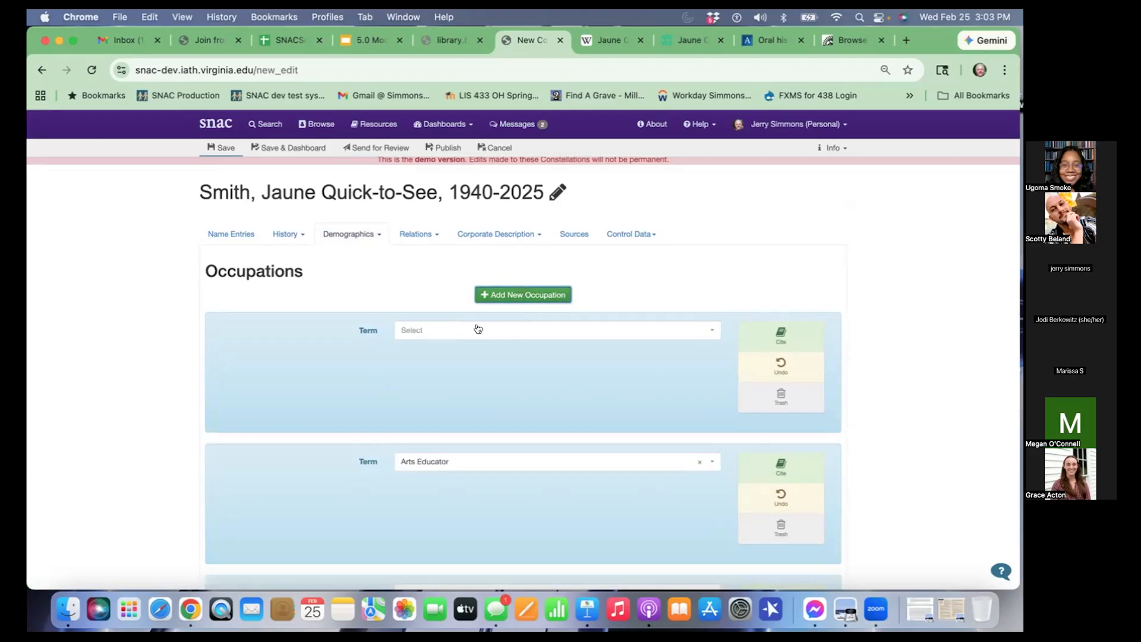
{"action": "left_click", "coordinate": [474, 331]}
{"action": "type", "text": "Pain"}
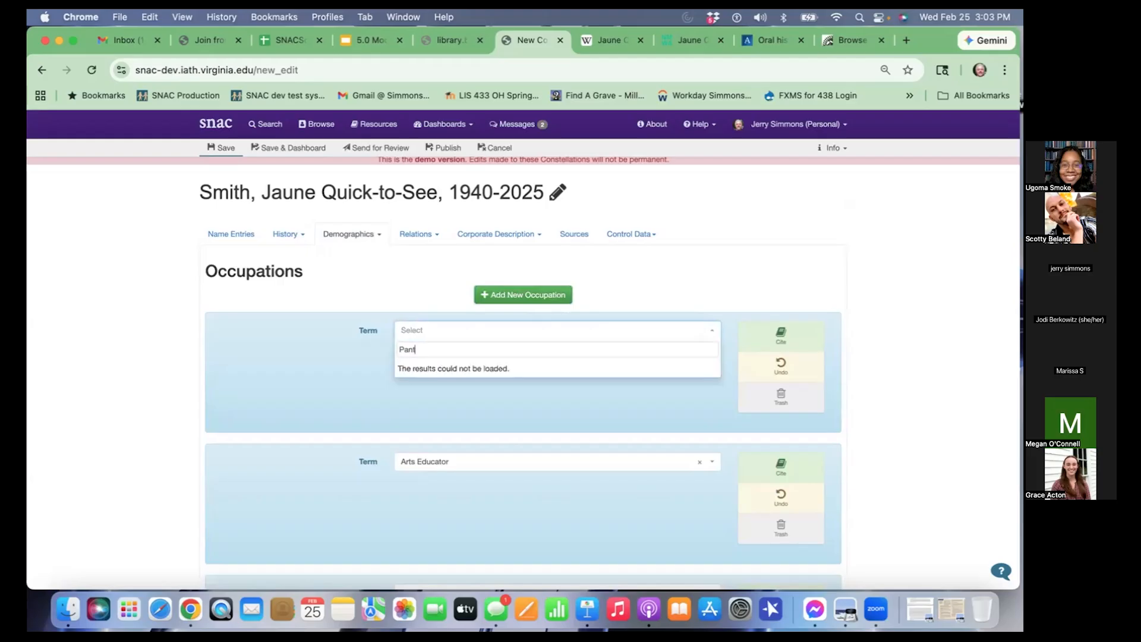
{"action": "type", "text": "ter"}
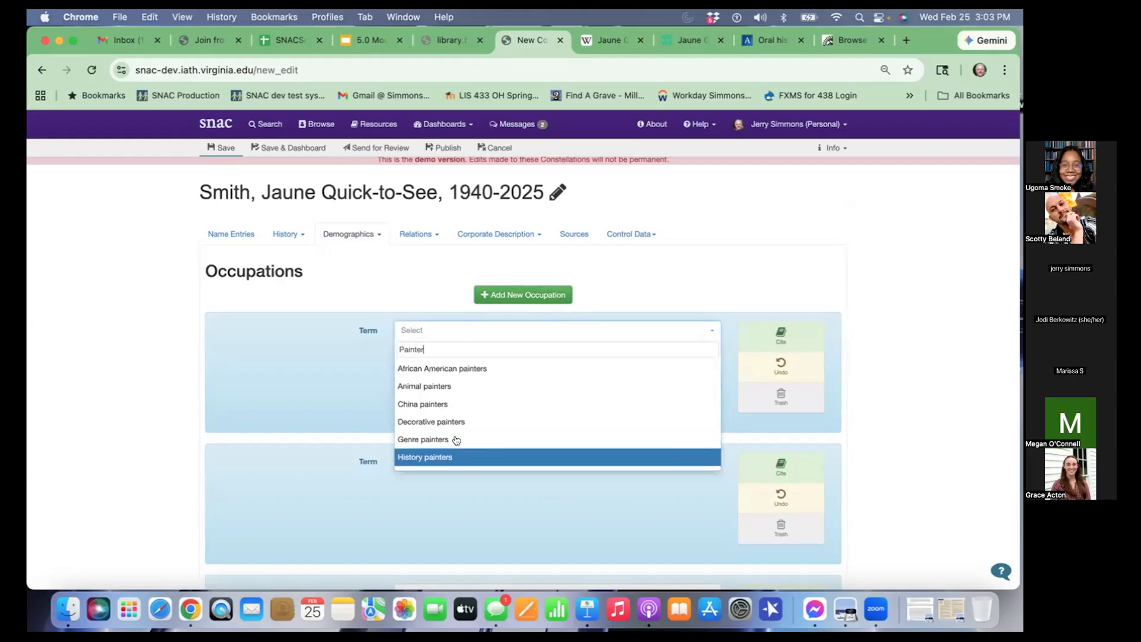
{"action": "scroll", "coordinate": [457, 439], "scroll_direction": "down", "scroll_amount": 2}
{"action": "scroll", "coordinate": [457, 440], "scroll_direction": "down", "scroll_amount": 3}
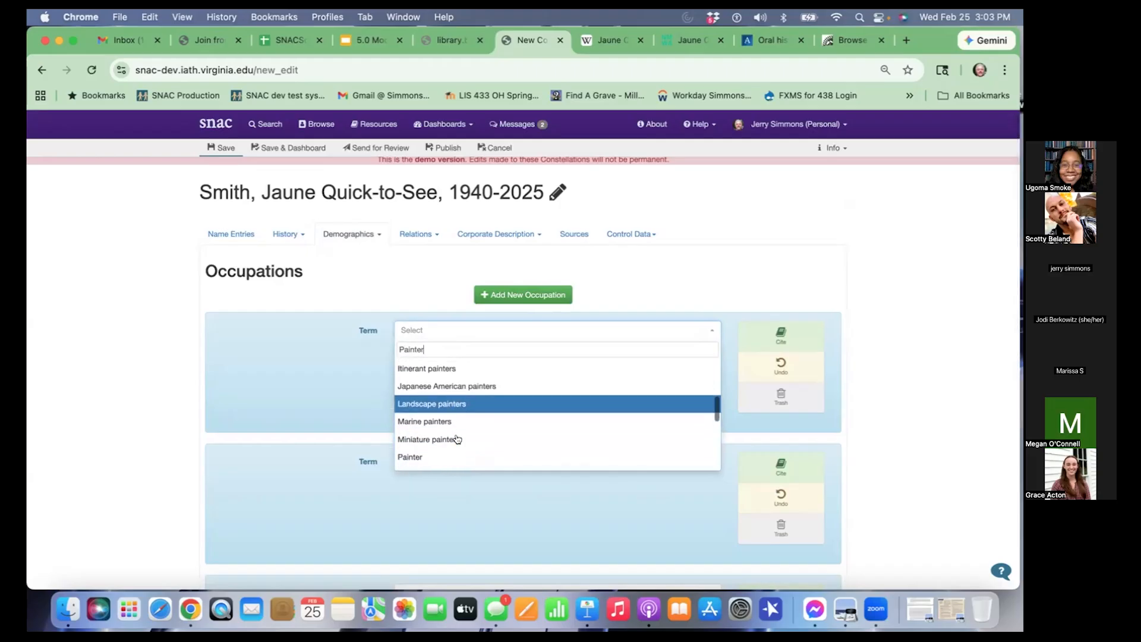
{"action": "left_click", "coordinate": [457, 438]}
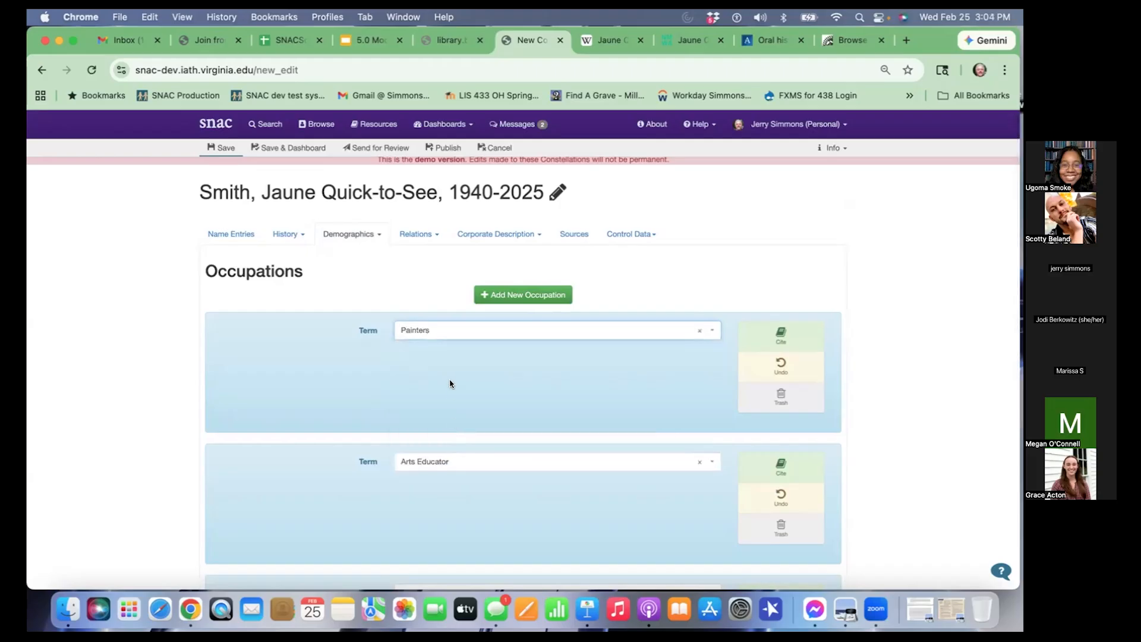
Examine the alternative occupation terms matching "painter" without changing the selection, and look over the list of added occupations
{"action": "left_click", "coordinate": [437, 331]}
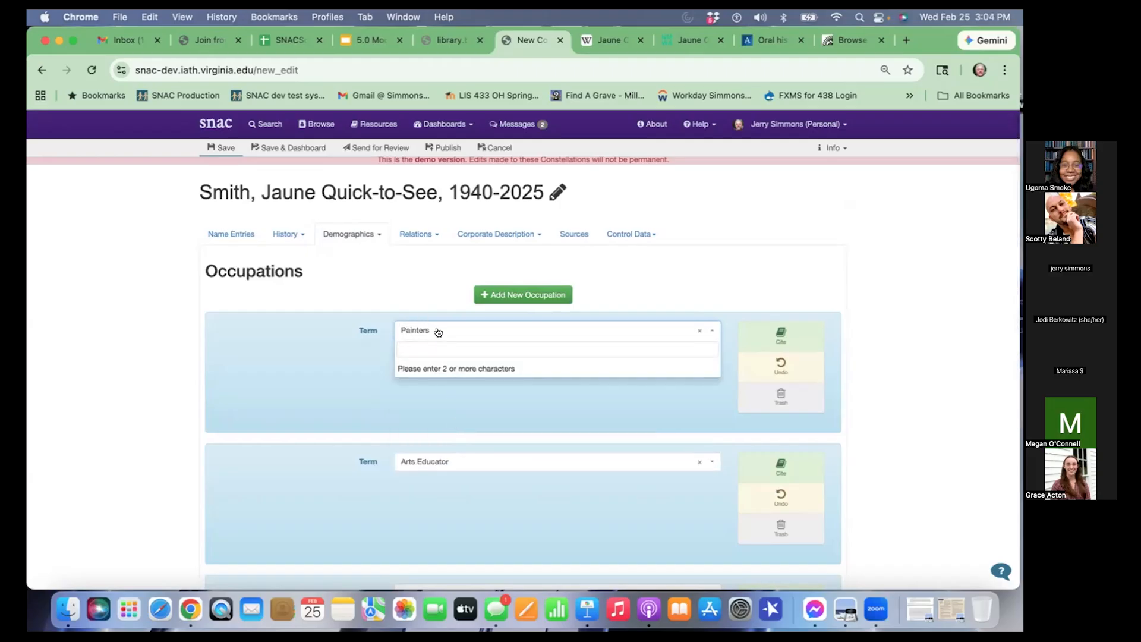
{"action": "type", "text": "pain"}
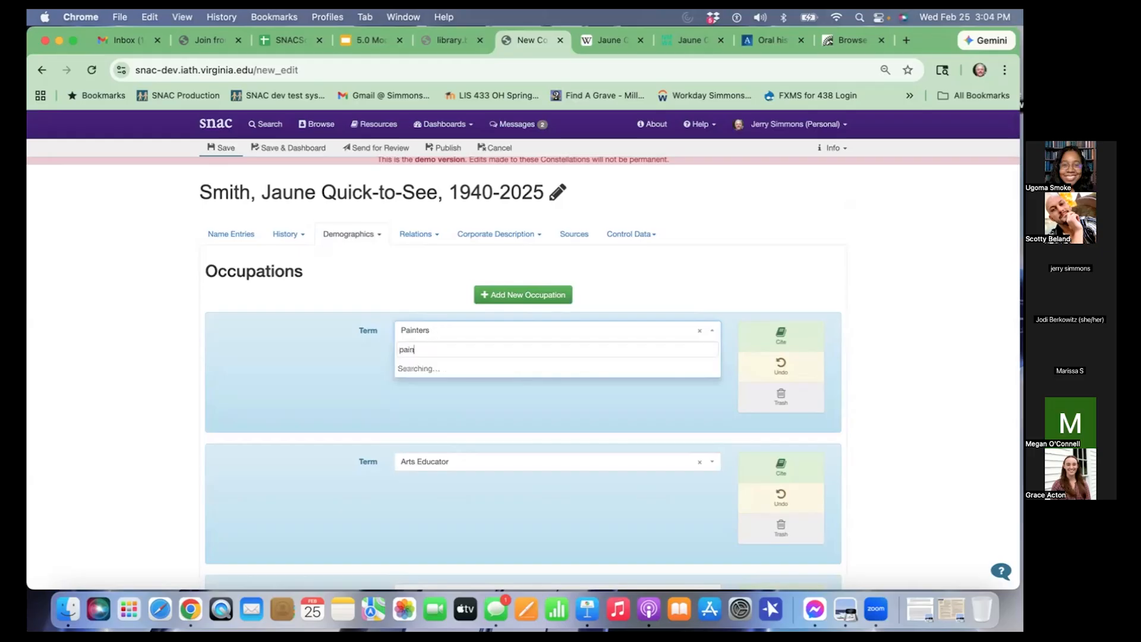
{"action": "type", "text": "ter"}
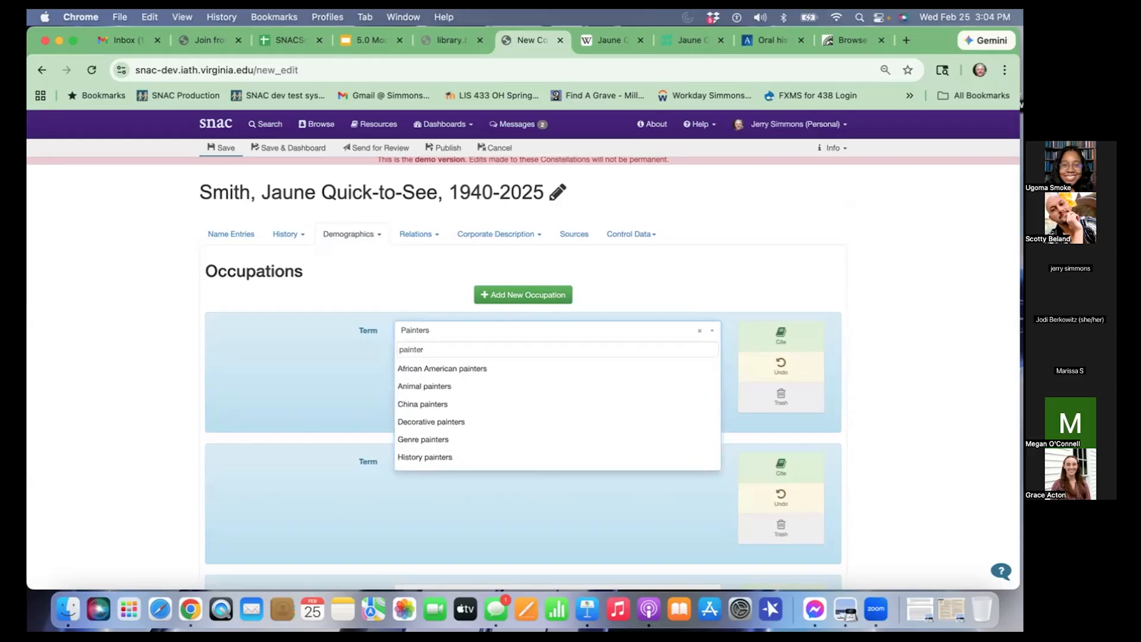
{"action": "scroll", "coordinate": [416, 410], "scroll_direction": "down", "scroll_amount": 5}
{"action": "scroll", "coordinate": [416, 411], "scroll_direction": "down", "scroll_amount": 4}
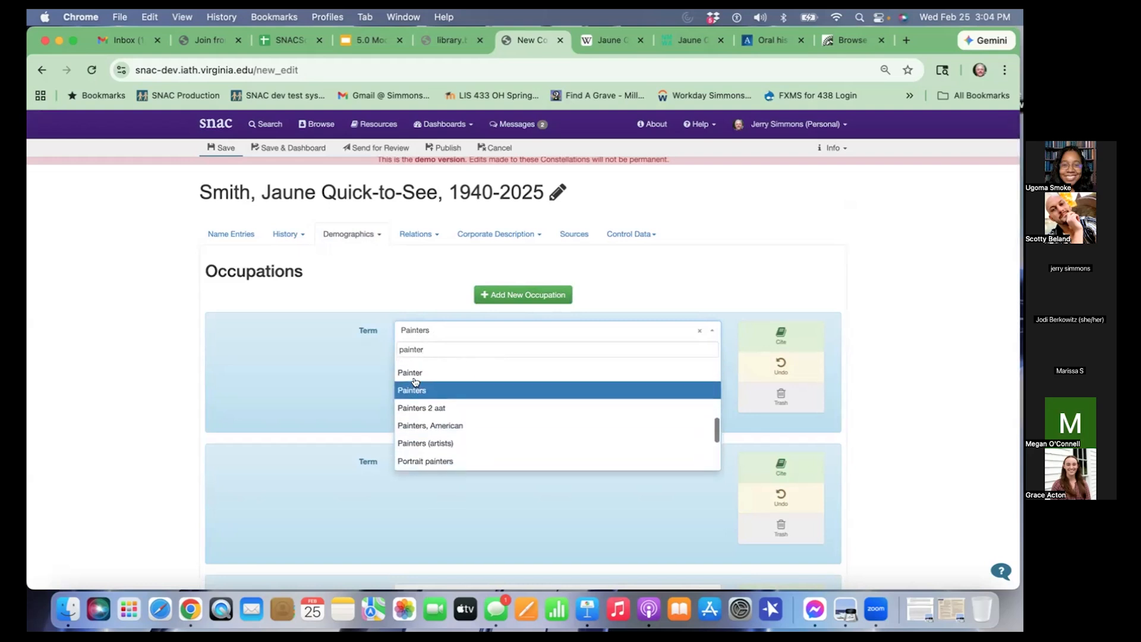
{"action": "left_click", "coordinate": [309, 348]}
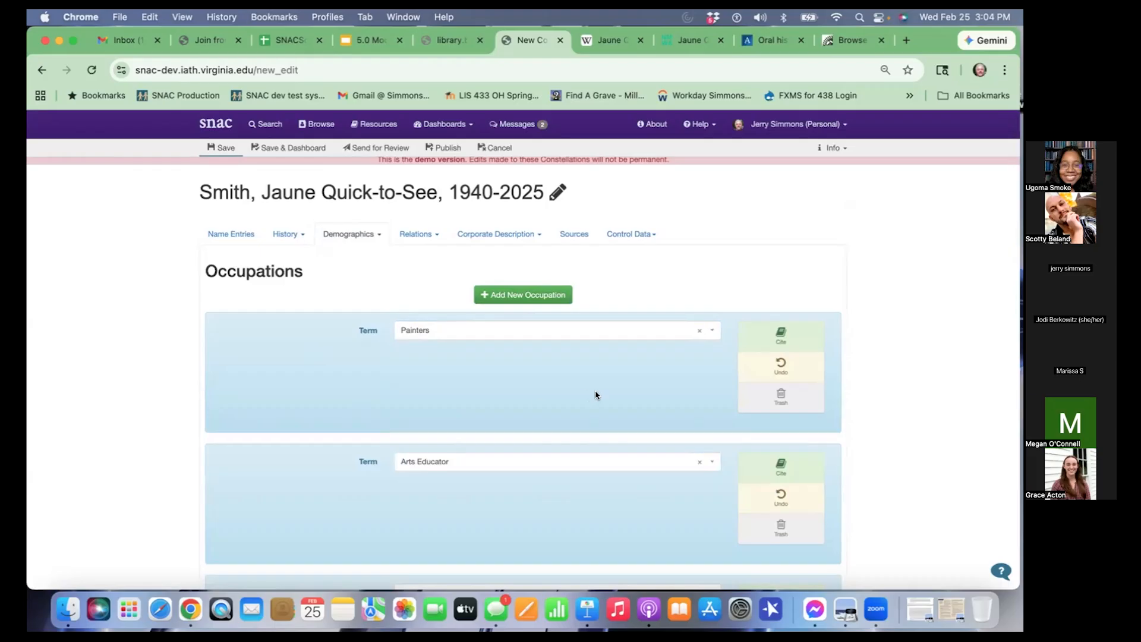
{"action": "scroll", "coordinate": [596, 395], "scroll_direction": "down", "scroll_amount": 3}
{"action": "scroll", "coordinate": [596, 395], "scroll_direction": "up", "scroll_amount": 3}
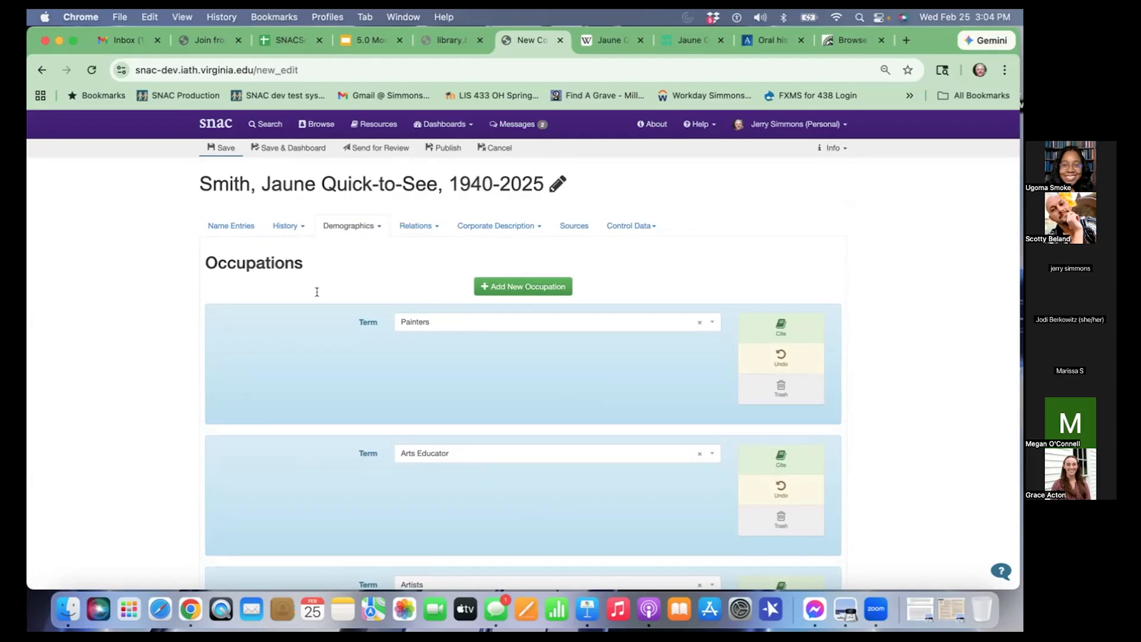
Go to the Subjects section of the constellation's demographics and add a new subject with the term Indian art
{"action": "left_click", "coordinate": [343, 219]}
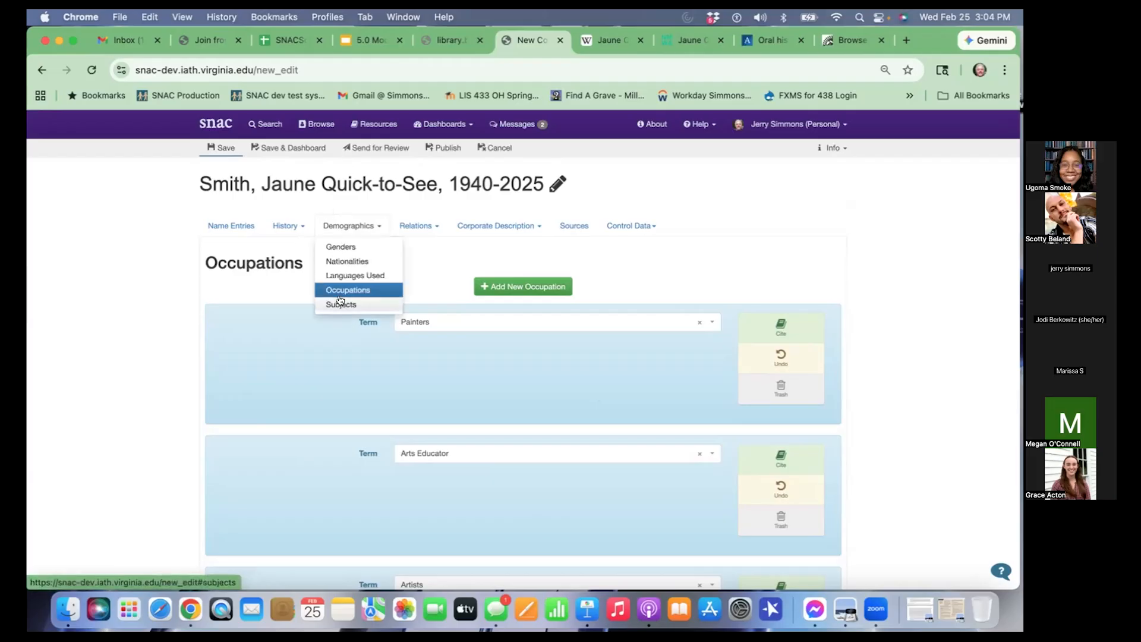
{"action": "left_click", "coordinate": [337, 261]}
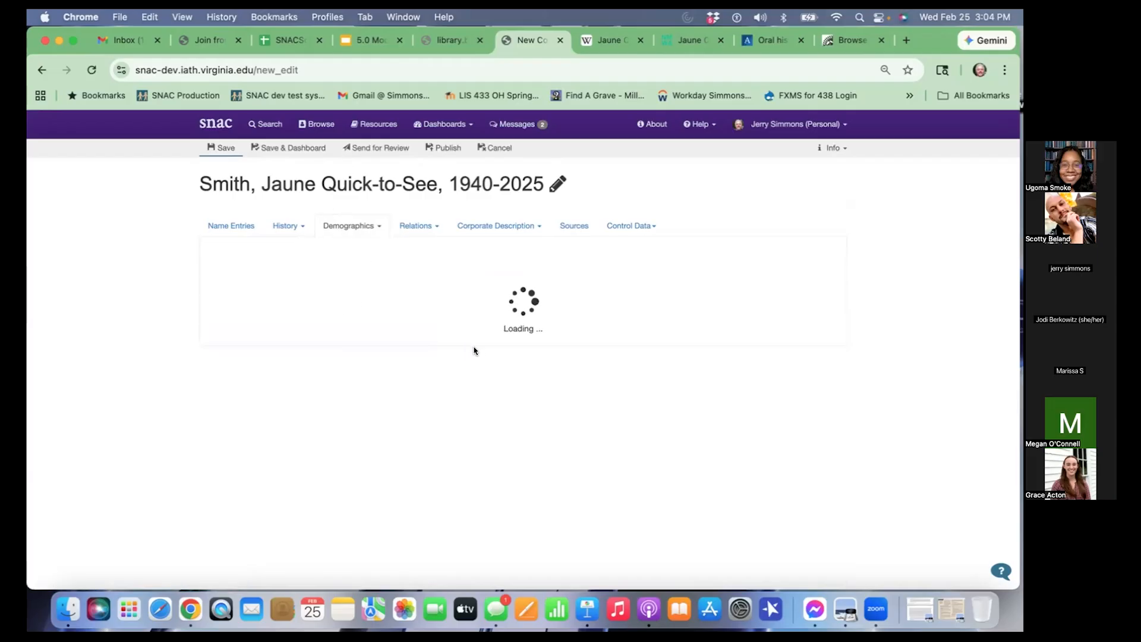
{"action": "left_click", "coordinate": [535, 286]}
{"action": "left_click", "coordinate": [509, 321]}
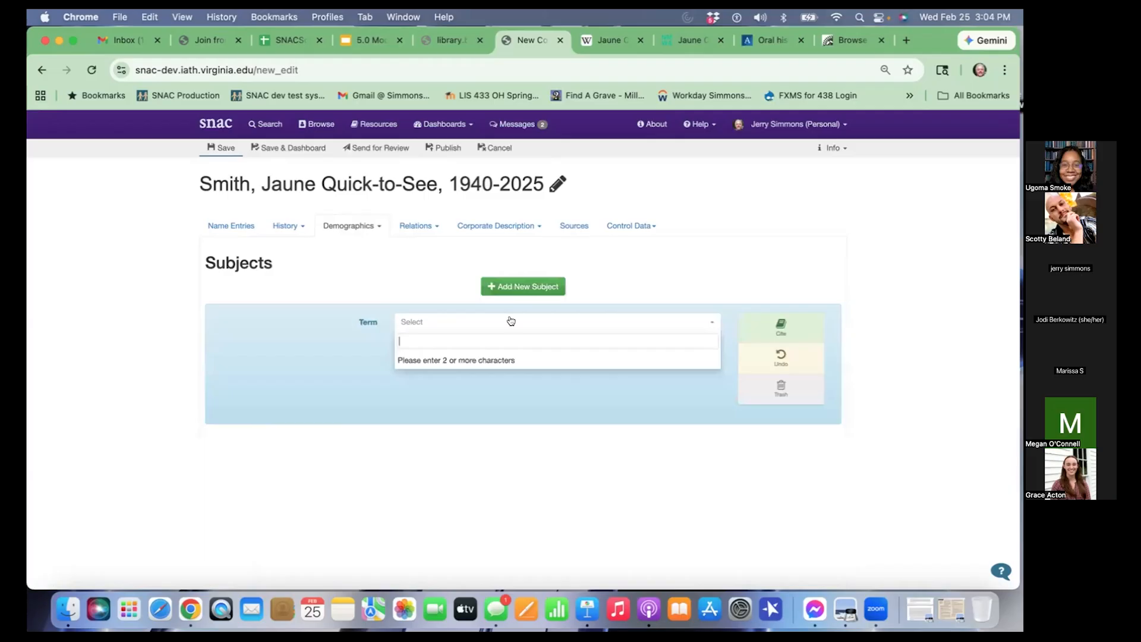
{"action": "type", "text": "Indian art"}
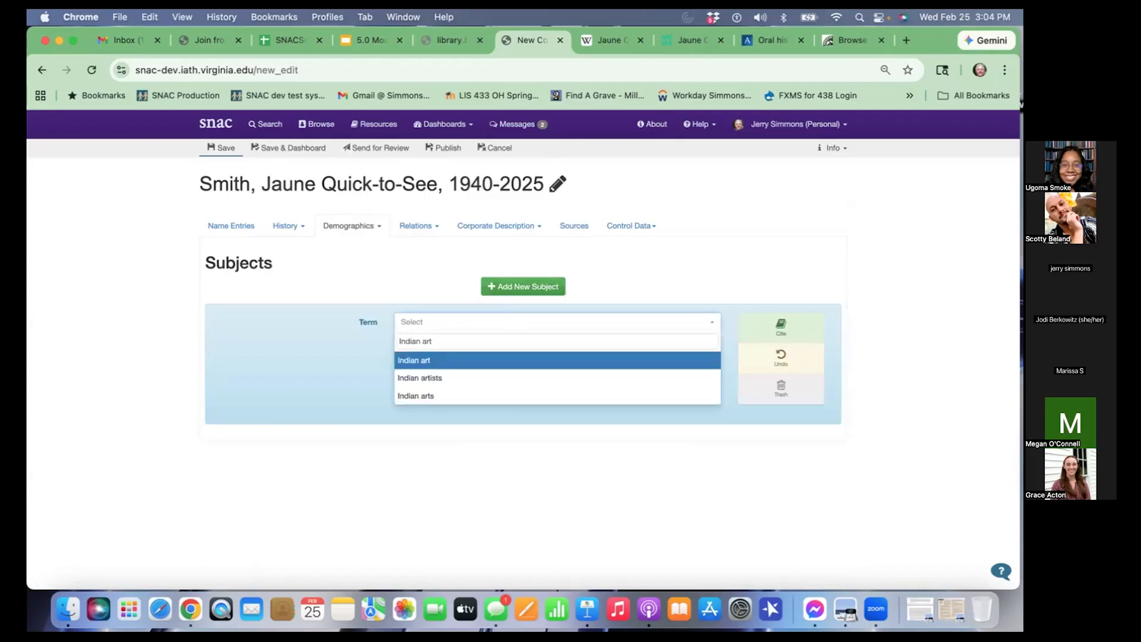
{"action": "key", "text": "Return"}
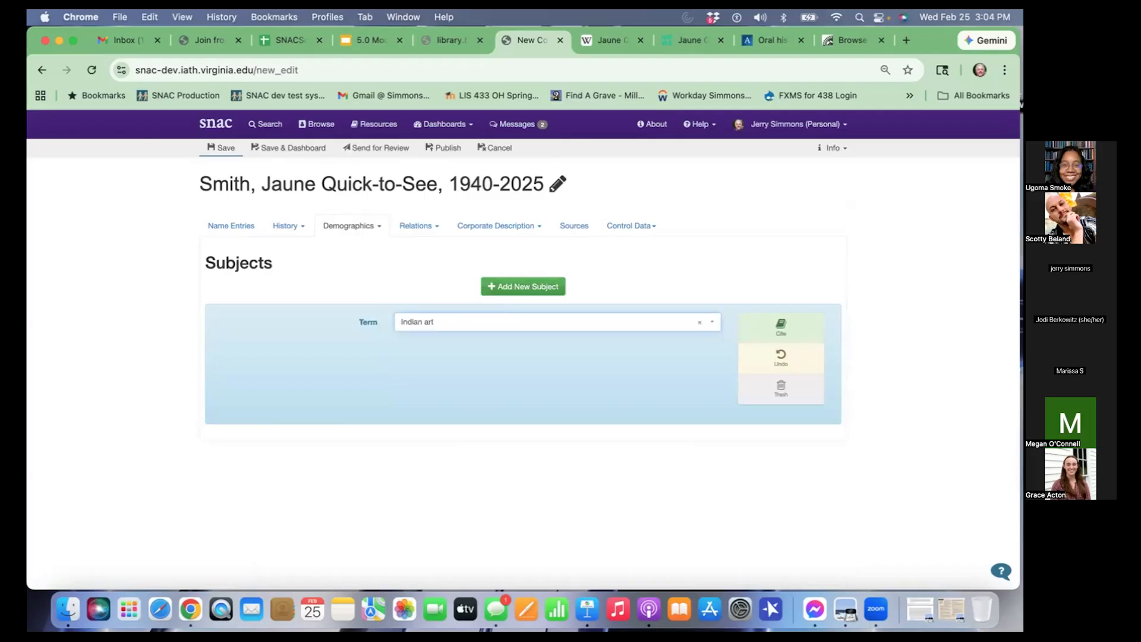
Add a second subject with the term Indian artists and save the constellation
{"action": "left_click", "coordinate": [532, 288]}
{"action": "left_click", "coordinate": [474, 319]}
{"action": "type", "text": "indian"}
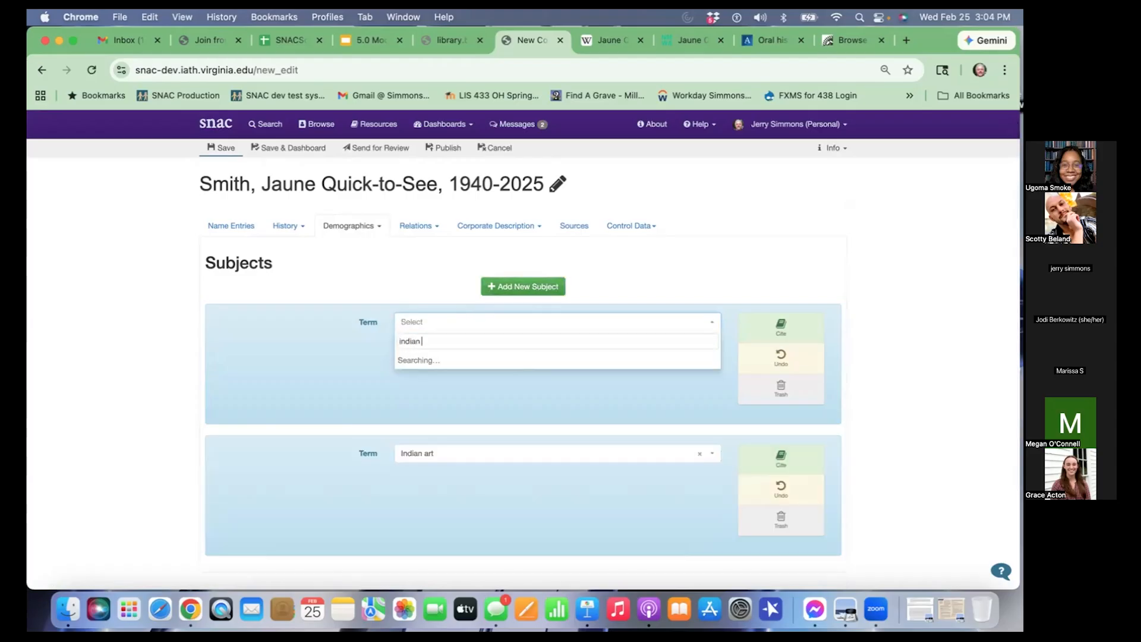
{"action": "type", "text": " artists"}
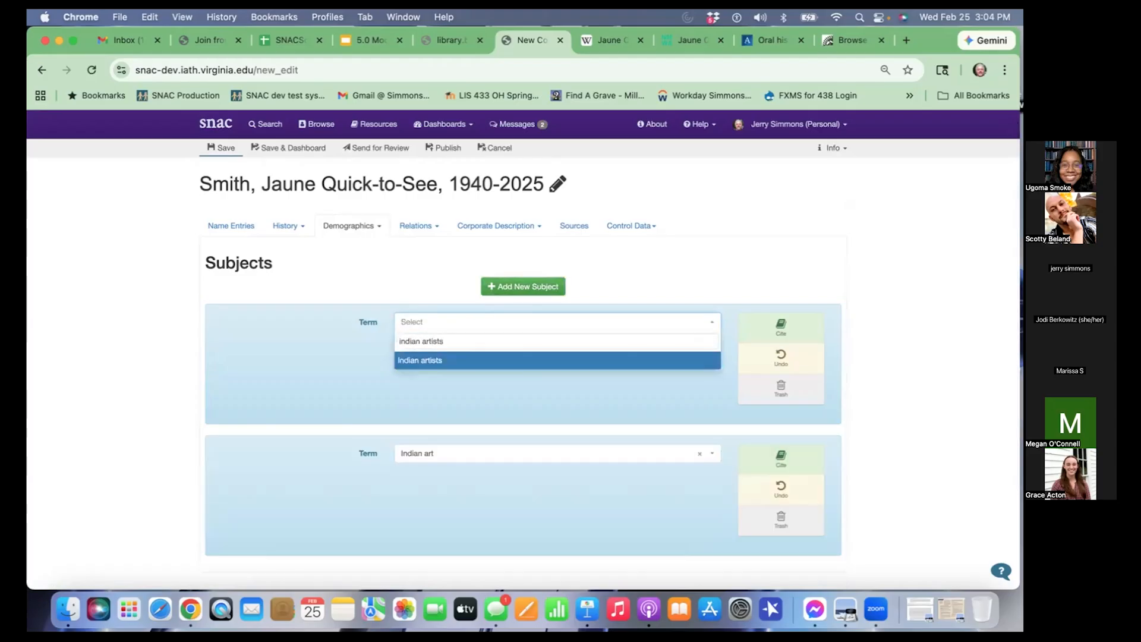
{"action": "key", "text": "Return"}
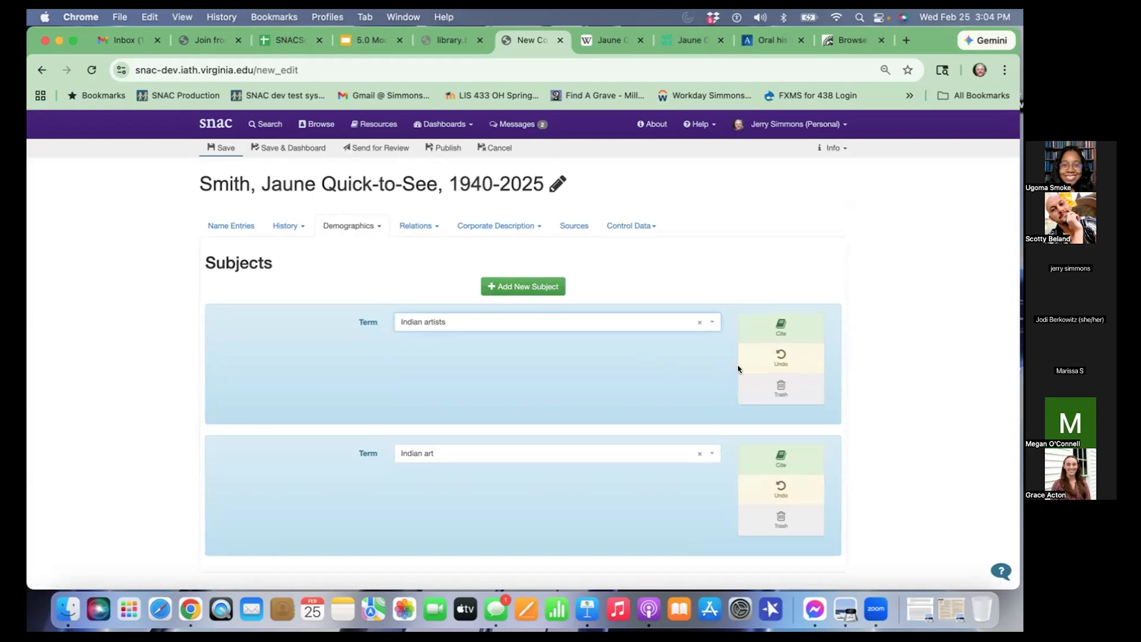
{"action": "left_click", "coordinate": [235, 150]}
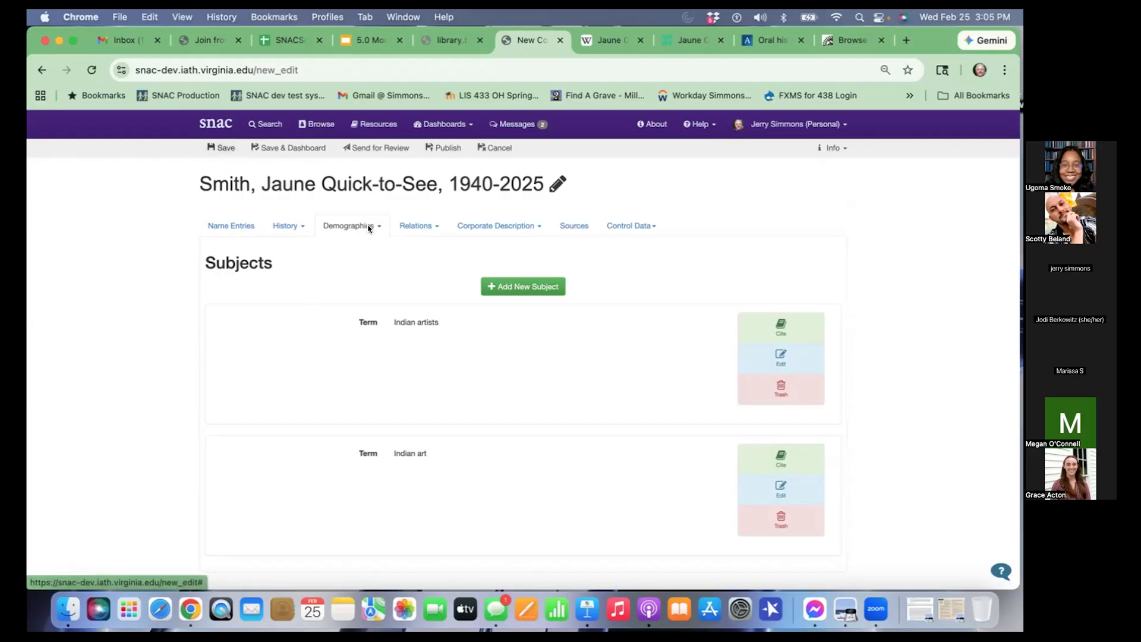
Go to the constellation's Resource Relations section and copy the URL of the Archives of American Art oral history interview page
{"action": "left_click", "coordinate": [425, 222]}
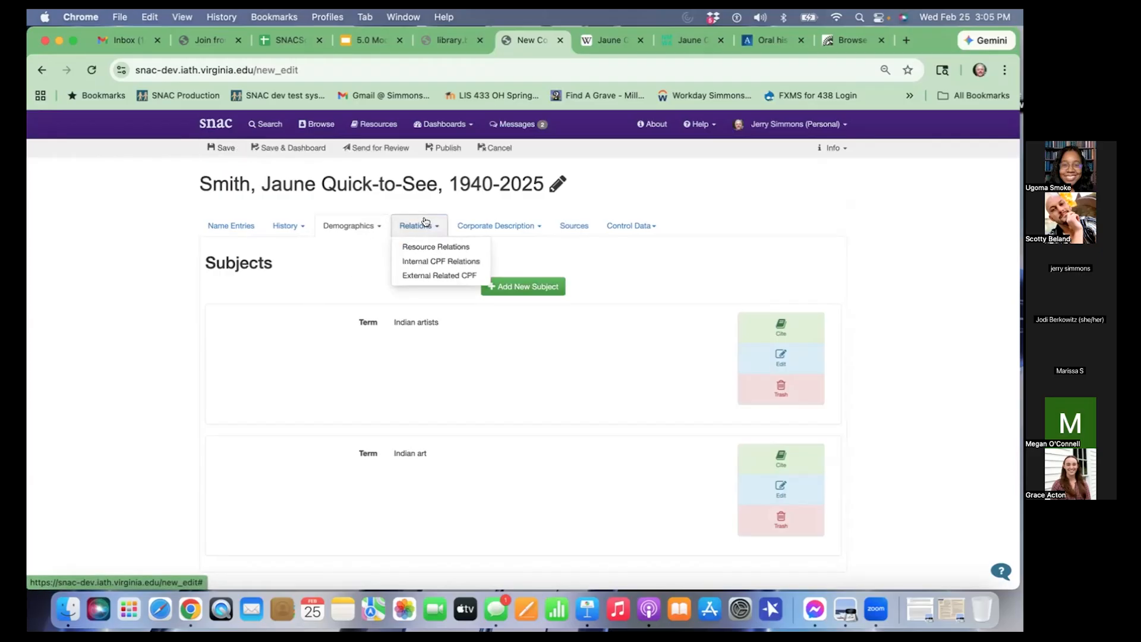
{"action": "left_click", "coordinate": [450, 244]}
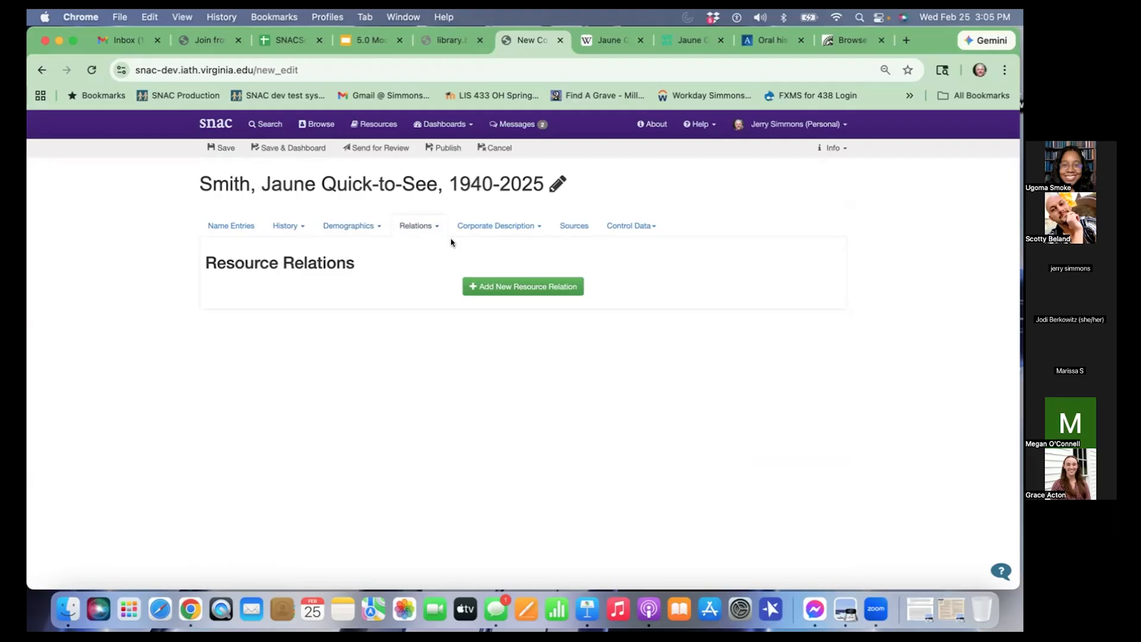
{"action": "left_click", "coordinate": [761, 42]}
{"action": "left_click", "coordinate": [598, 241]}
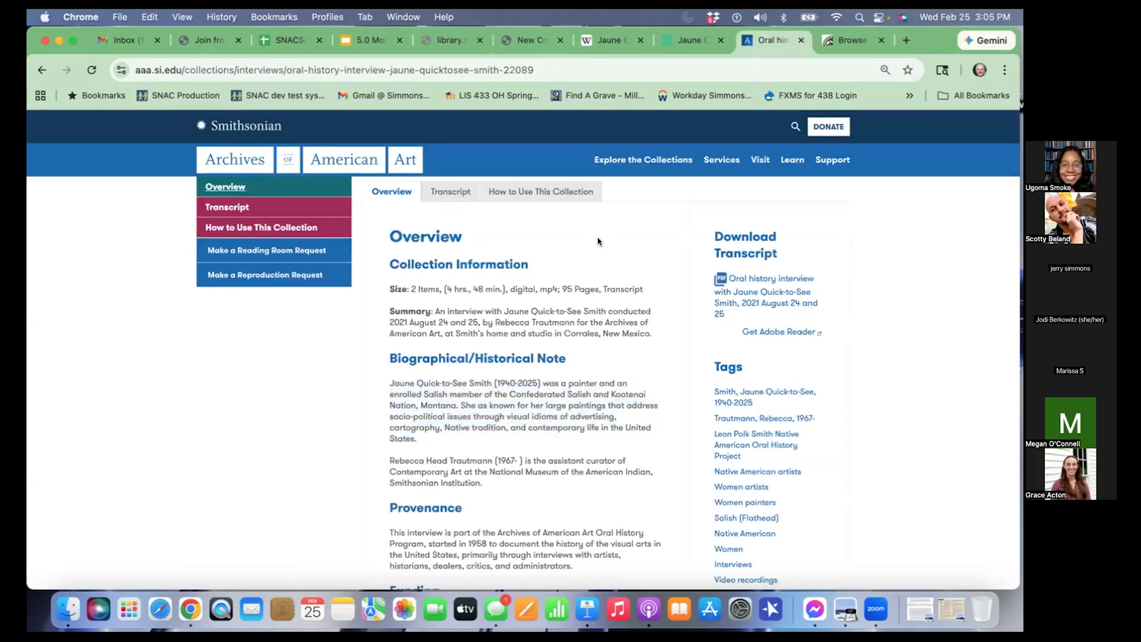
{"action": "scroll", "coordinate": [599, 241], "scroll_direction": "up", "scroll_amount": 5}
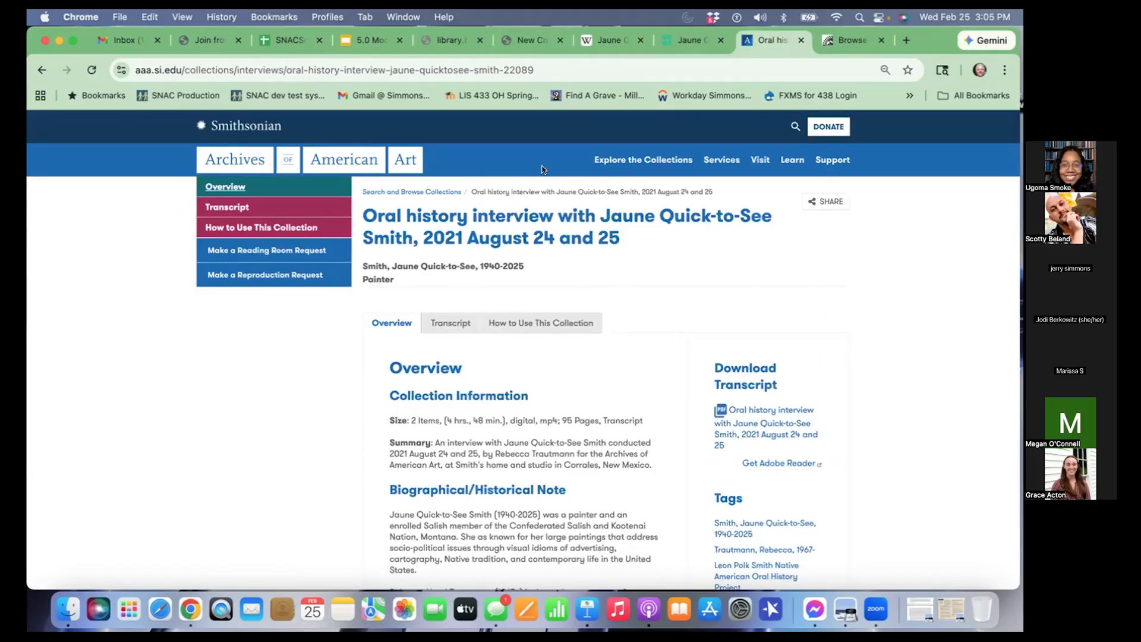
{"action": "left_click", "coordinate": [488, 72]}
{"action": "key", "text": "super+c"}
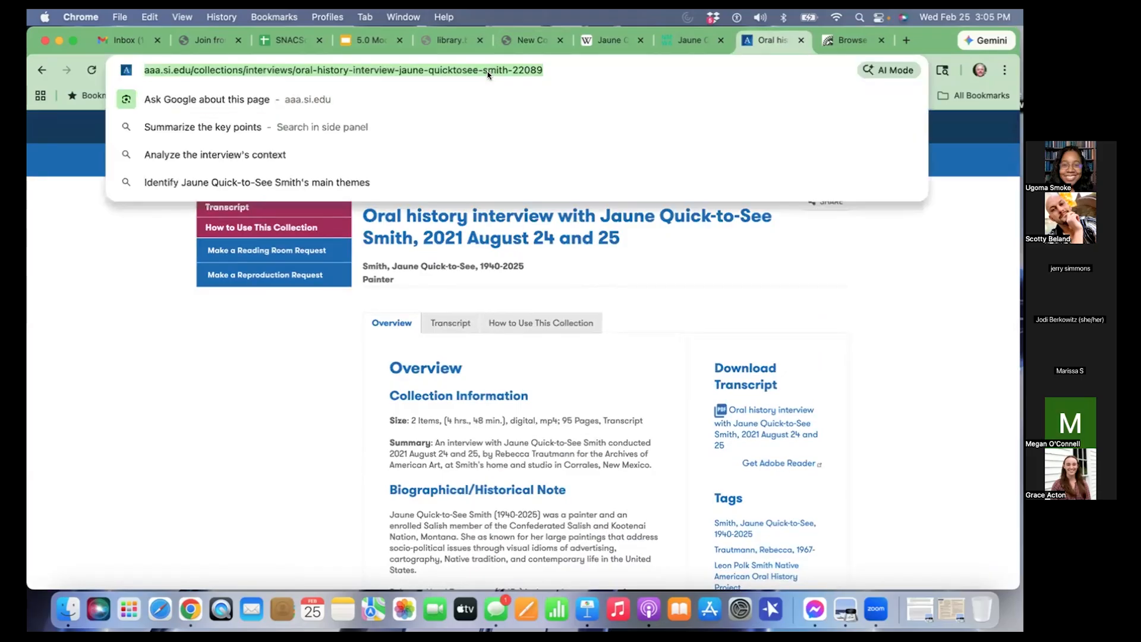
{"action": "left_click", "coordinate": [851, 297]}
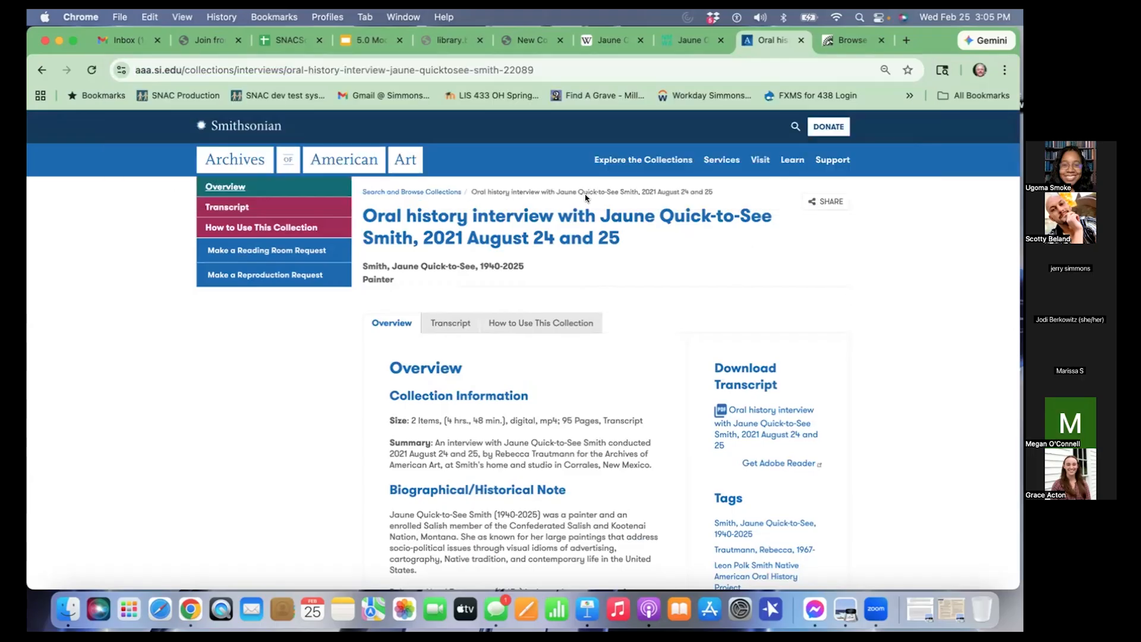
Close the unreachable Brooklyn Museum library page, start a new resource relation and search the resources for the copied interview URL
{"action": "left_click", "coordinate": [450, 39]}
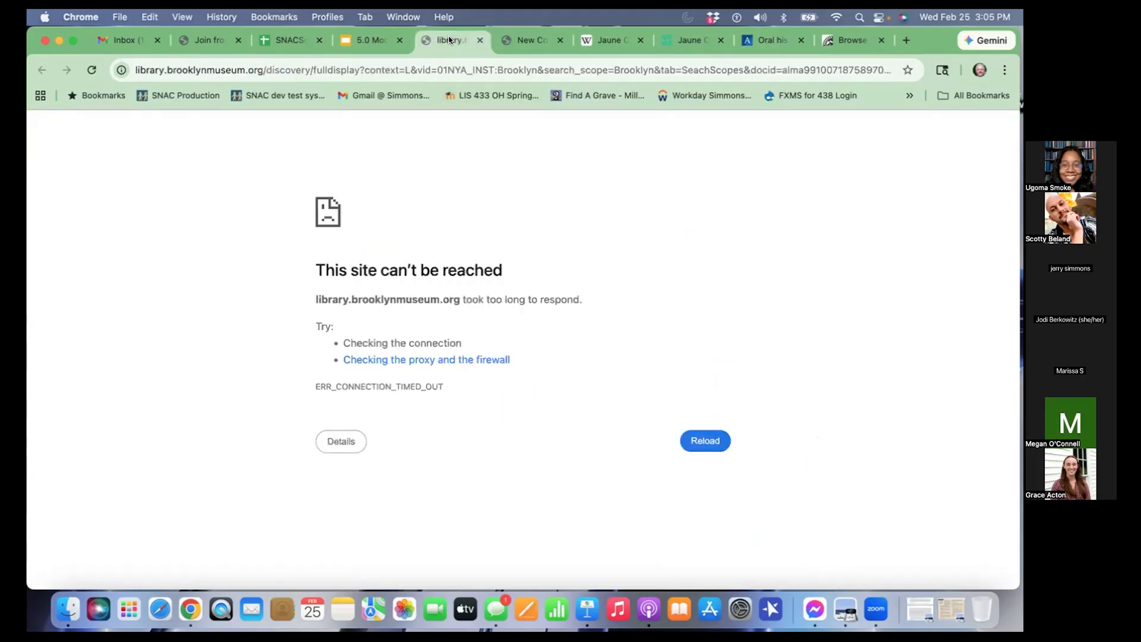
{"action": "left_click", "coordinate": [479, 39]}
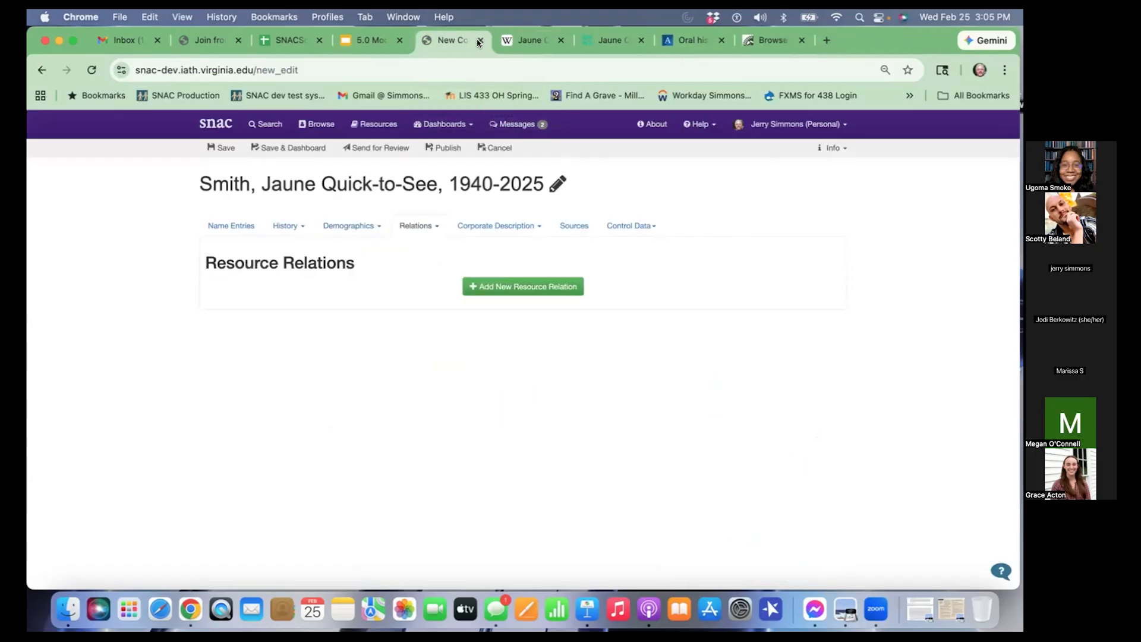
{"action": "left_click", "coordinate": [547, 287]}
{"action": "left_click", "coordinate": [510, 232]}
{"action": "key", "text": "super+v"}
{"action": "left_click", "coordinate": [659, 234]}
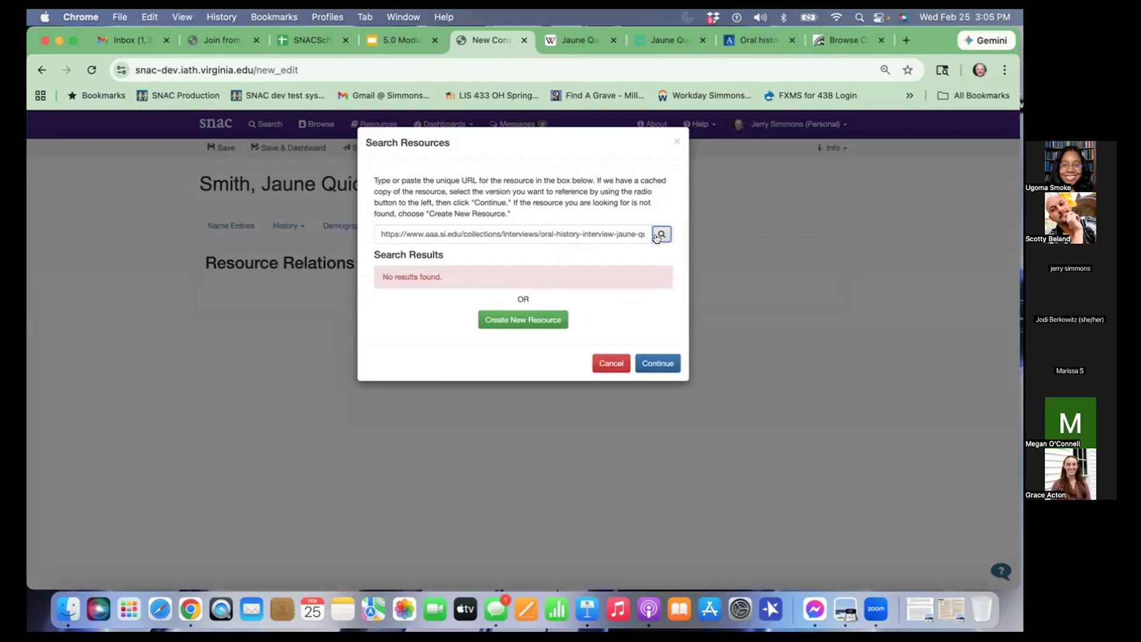
Create a new resource for the interview link and set its resource type to OralHistoryResource
{"action": "left_click", "coordinate": [528, 313]}
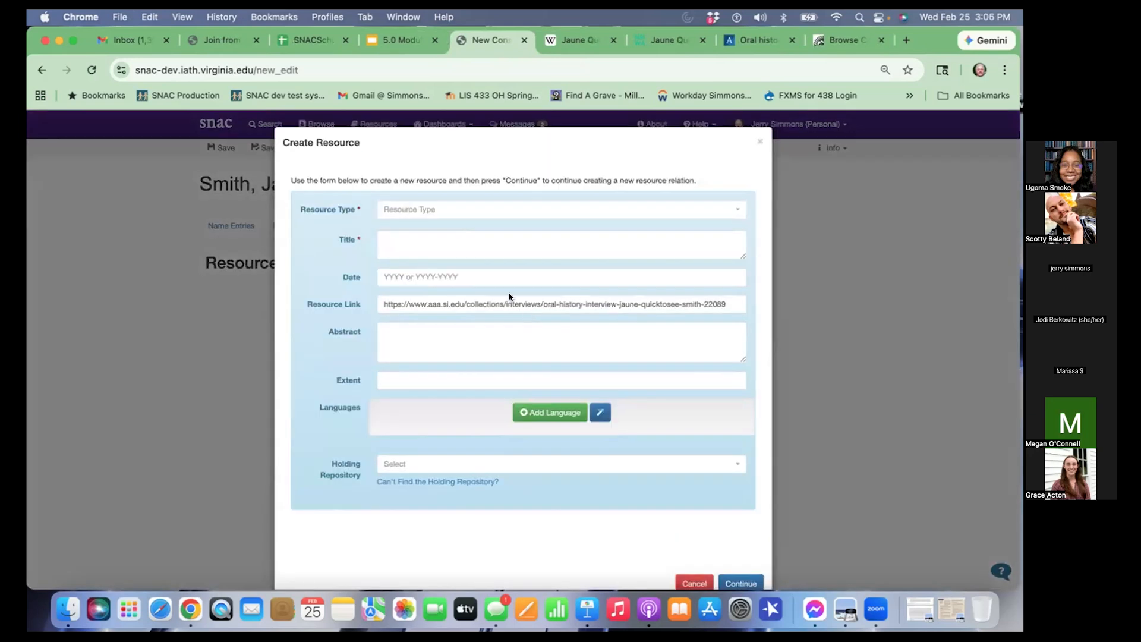
{"action": "left_click", "coordinate": [448, 211]}
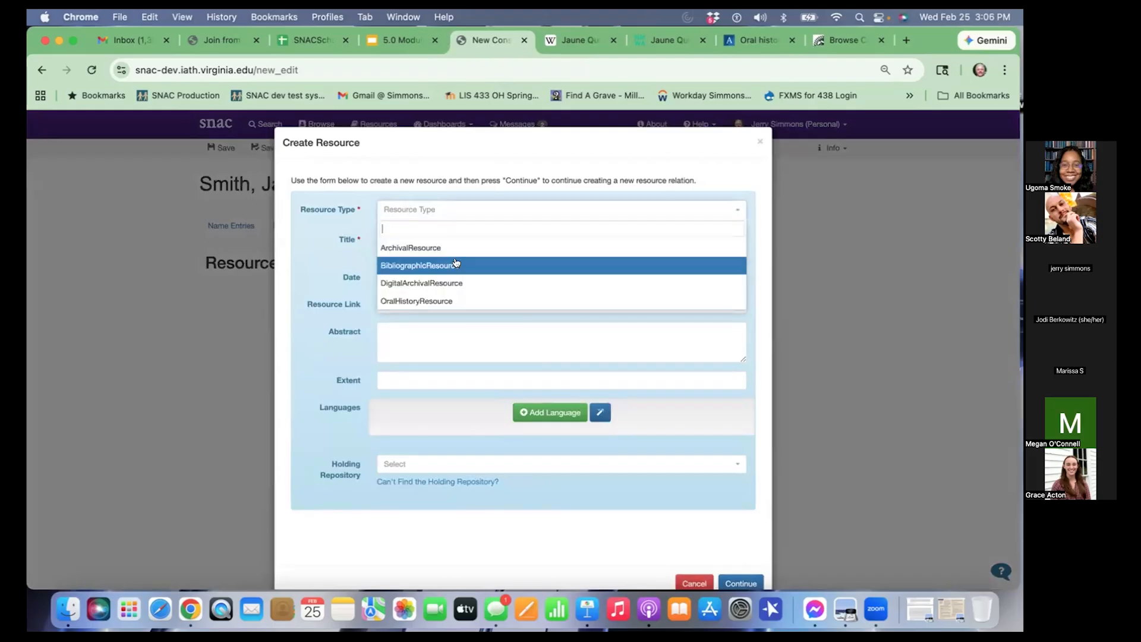
{"action": "left_click", "coordinate": [474, 299]}
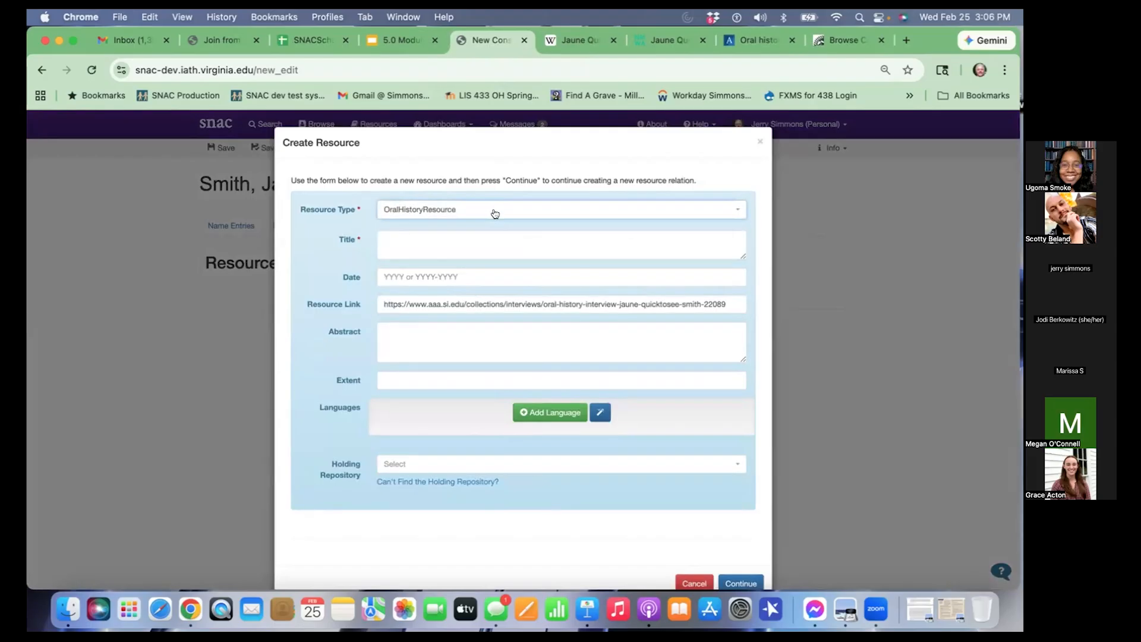
{"action": "left_click", "coordinate": [462, 238]}
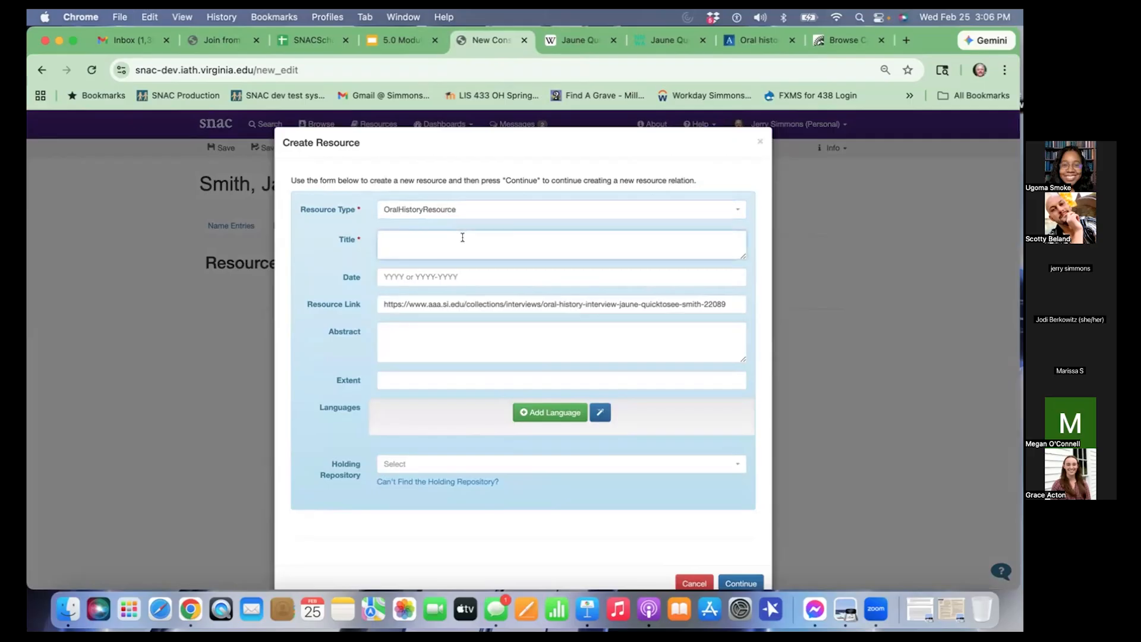
{"action": "triple_click", "coordinate": [484, 304]}
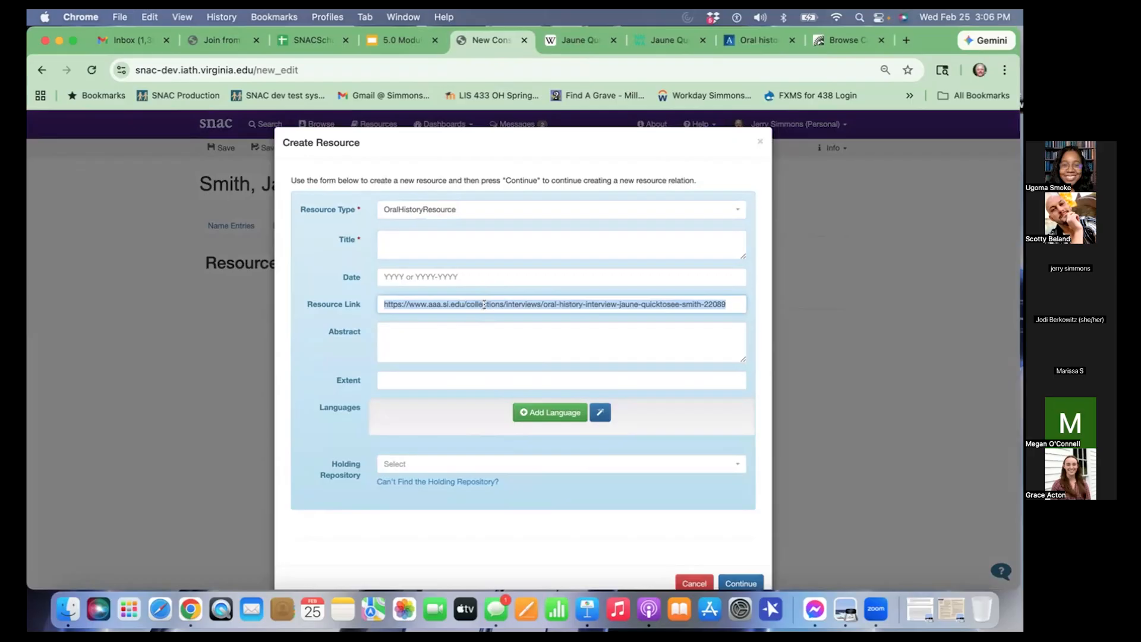
{"action": "left_click", "coordinate": [486, 347]}
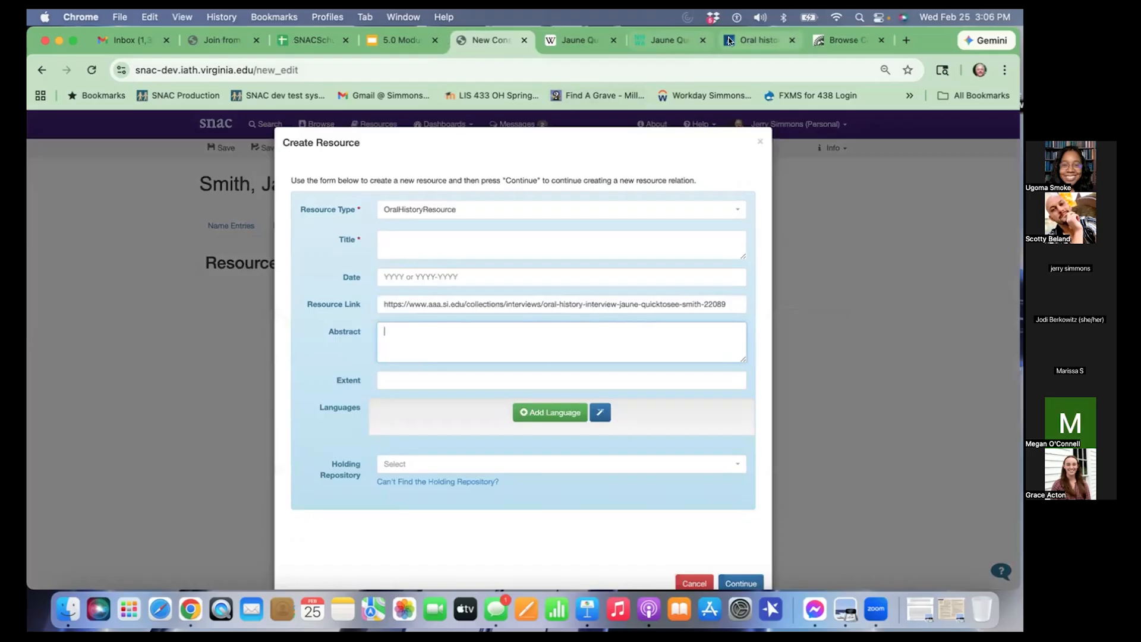
Copy the interview page's heading into the resource's title: "Oral history interview with Jaune Quick-to-See Smith, 2021 August 24 and 25"
{"action": "left_click", "coordinate": [756, 40]}
{"action": "left_click_drag", "start_coordinate": [363, 215], "coordinate": [611, 226]}
{"action": "key", "text": "super+c"}
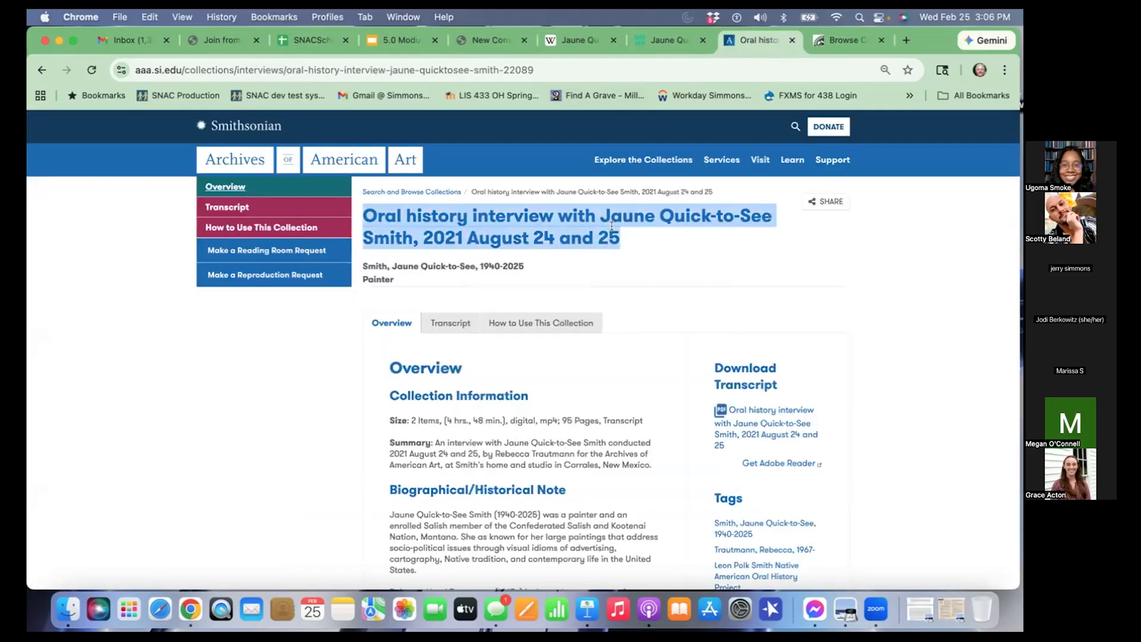
{"action": "left_click", "coordinate": [491, 40]}
{"action": "left_click", "coordinate": [477, 243]}
{"action": "key", "text": "super+v"}
Copy the summary text from the interview page's collection information into the resource's abstract
{"action": "left_click", "coordinate": [496, 327]}
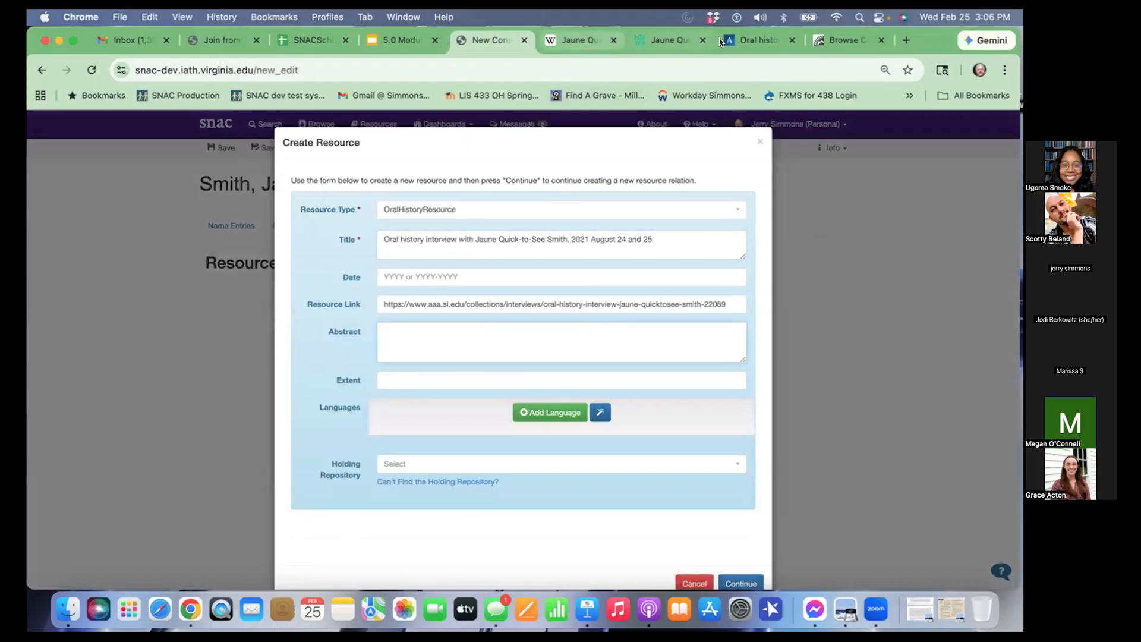
{"action": "left_click", "coordinate": [747, 39]}
{"action": "scroll", "coordinate": [563, 264], "scroll_direction": "down", "scroll_amount": 5}
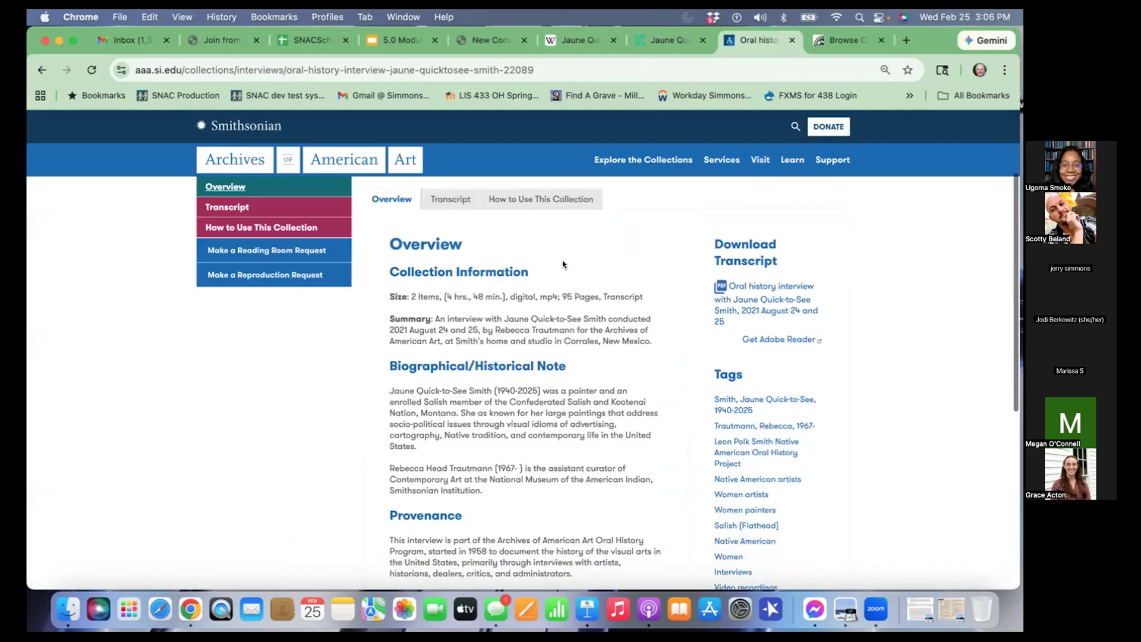
{"action": "scroll", "coordinate": [563, 264], "scroll_direction": "down", "scroll_amount": 2}
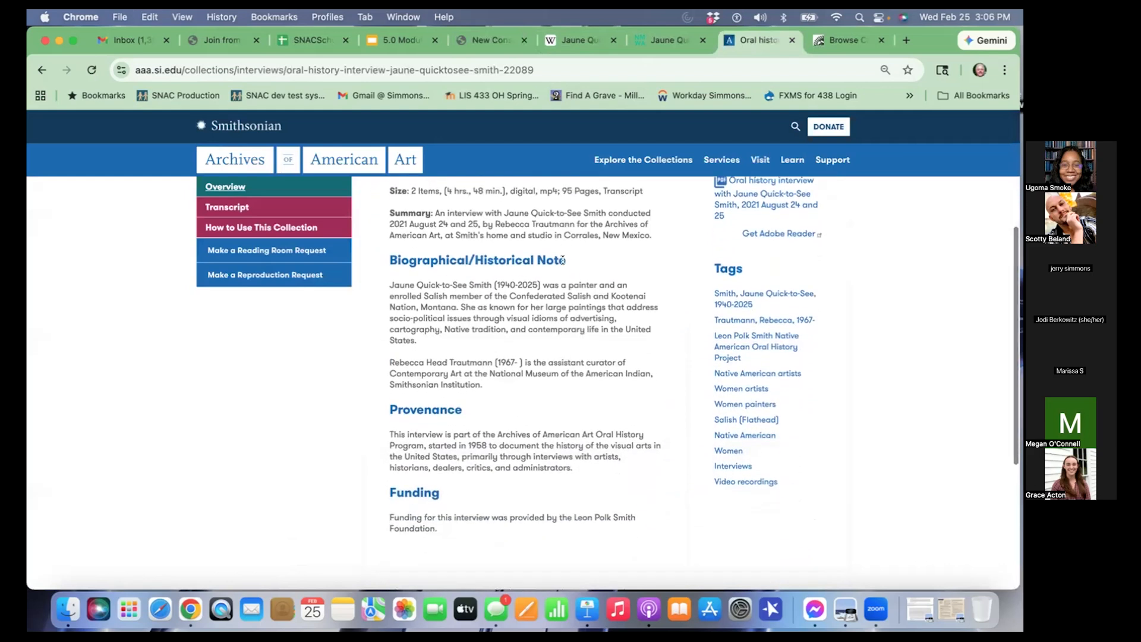
{"action": "scroll", "coordinate": [564, 259], "scroll_direction": "down", "scroll_amount": 3}
{"action": "scroll", "coordinate": [564, 264], "scroll_direction": "up", "scroll_amount": 5}
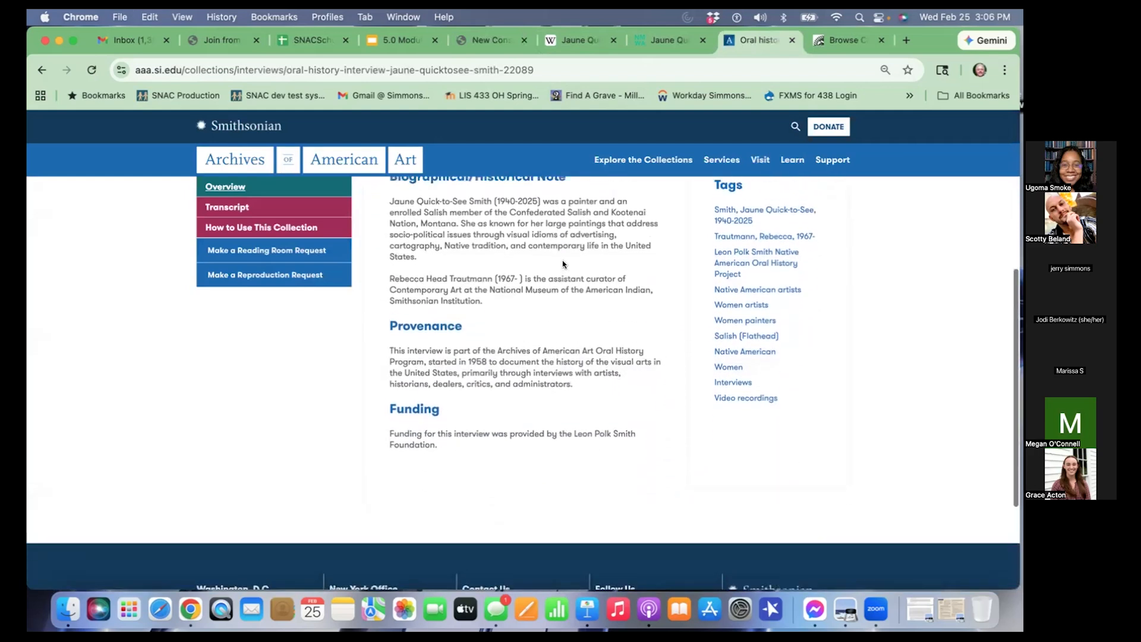
{"action": "scroll", "coordinate": [564, 264], "scroll_direction": "up", "scroll_amount": 4}
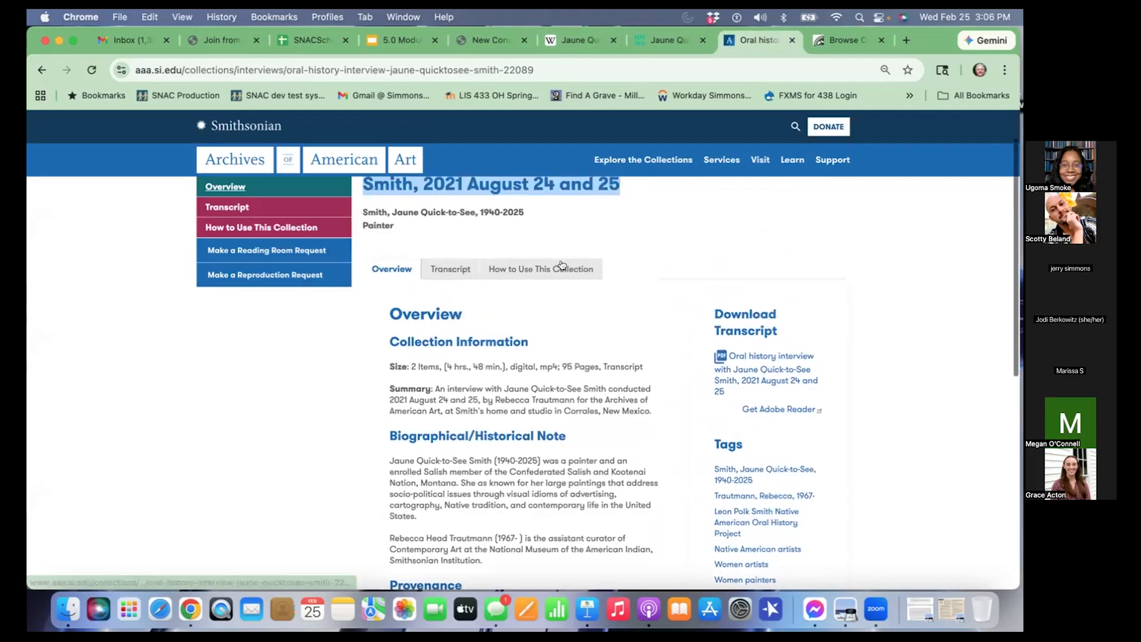
{"action": "left_click_drag", "start_coordinate": [434, 388], "coordinate": [650, 413]}
{"action": "key", "text": "super+c"}
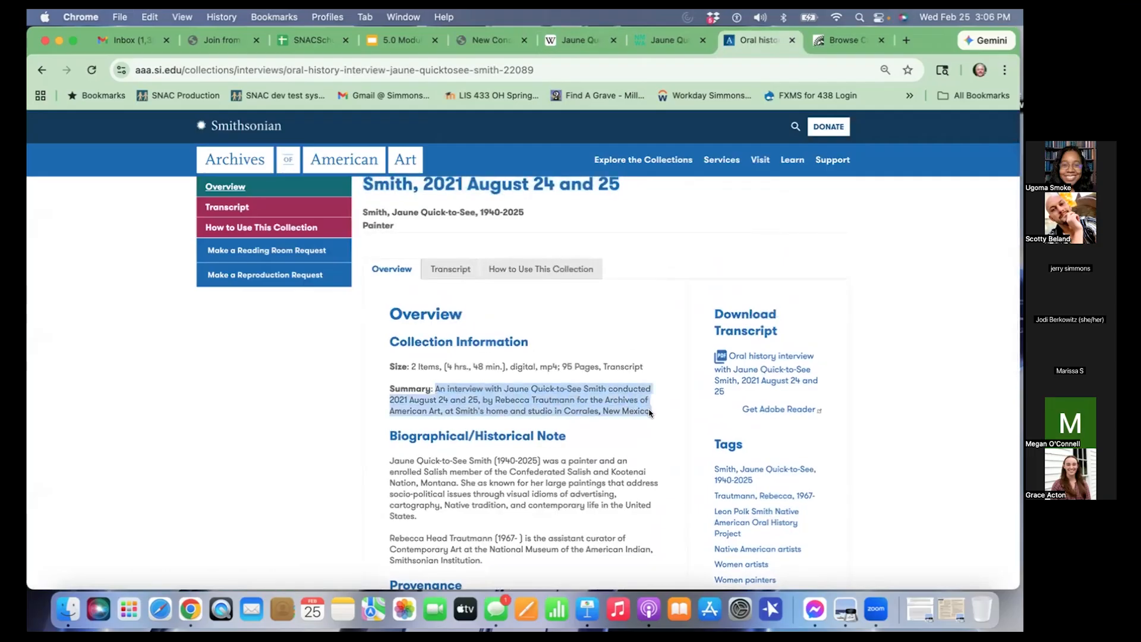
{"action": "left_click", "coordinate": [497, 45]}
{"action": "left_click", "coordinate": [474, 358]}
{"action": "key", "text": "super+v"}
Copy the interview's size into the resource's extent: "2 Items, (4 hrs., 48 min.), digital, mp4; 95 Pages, Transcript"
{"action": "left_click", "coordinate": [529, 376]}
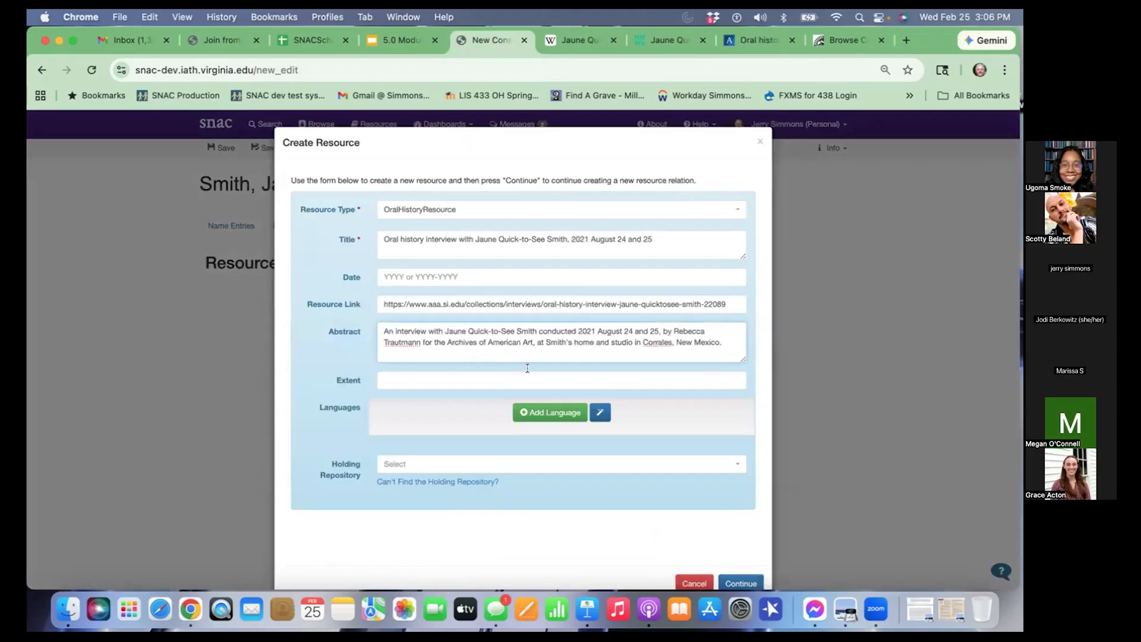
{"action": "left_click", "coordinate": [752, 39]}
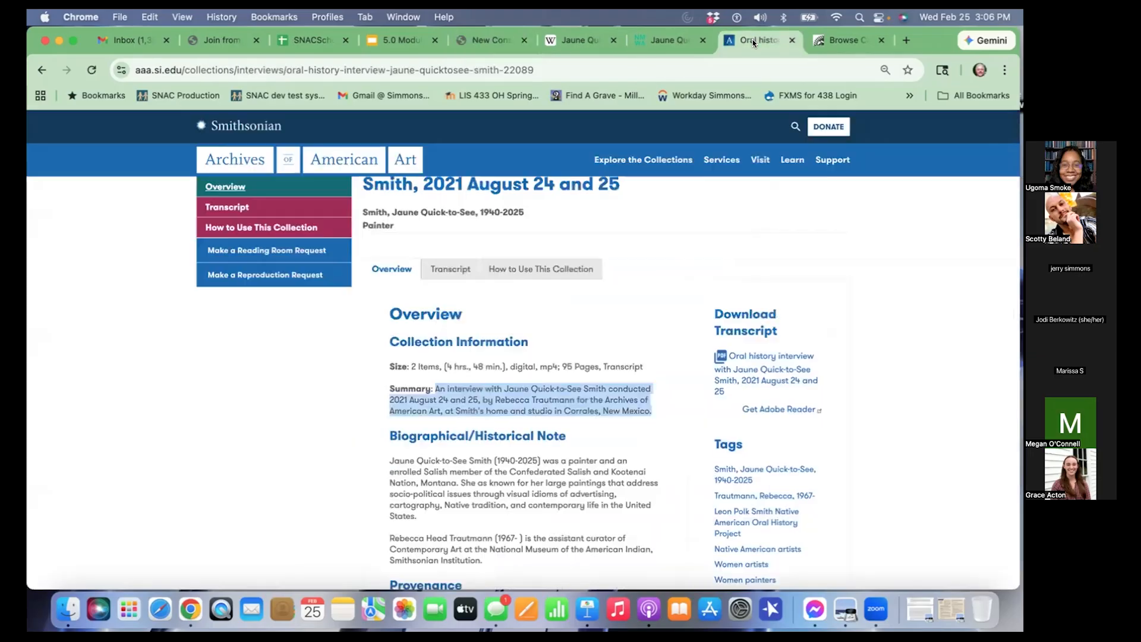
{"action": "left_click_drag", "start_coordinate": [411, 367], "coordinate": [642, 368]}
{"action": "key", "text": "super+c"}
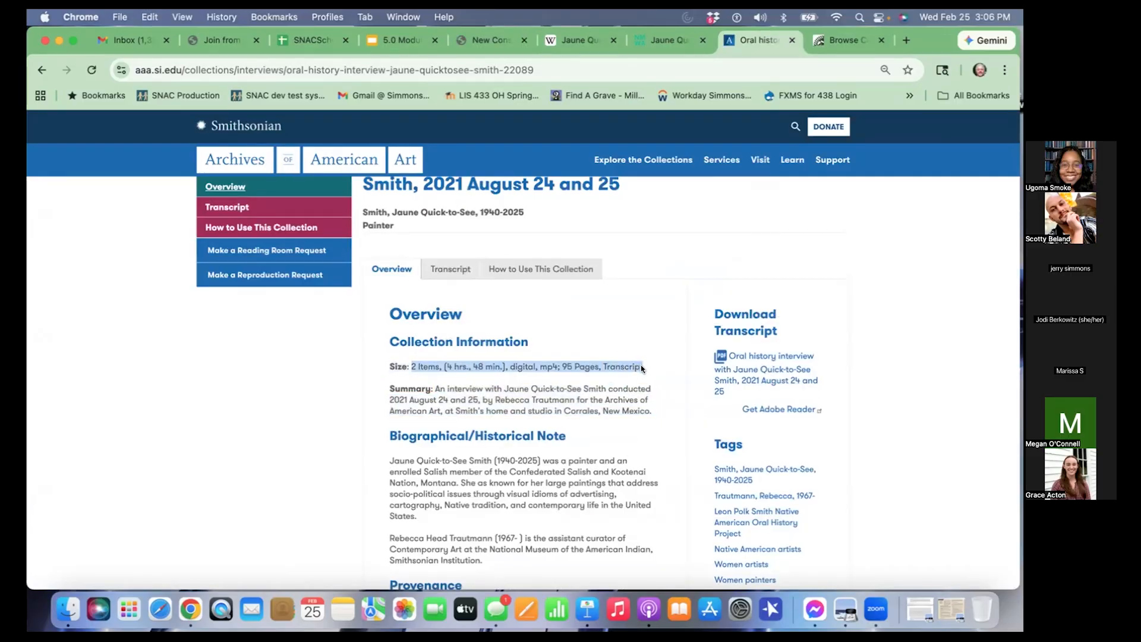
{"action": "left_click", "coordinate": [479, 38]}
{"action": "key", "text": "super+v"}
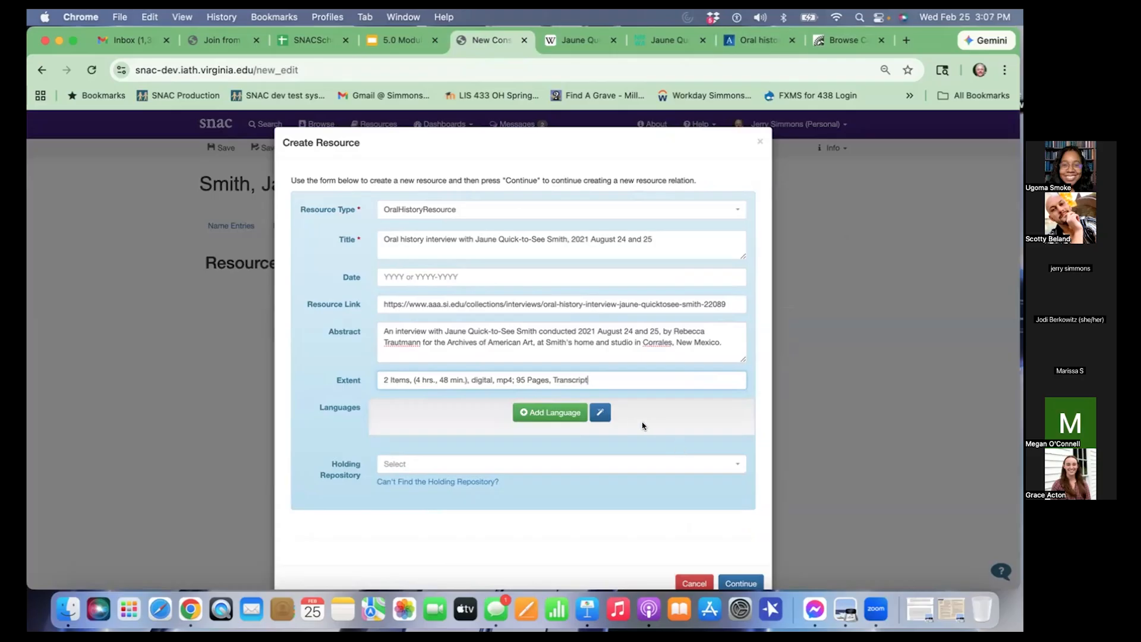
Add English in Latin script as the resource's language, set its holding repository to Archives of American Art, and continue to the relation
{"action": "left_click", "coordinate": [600, 413]}
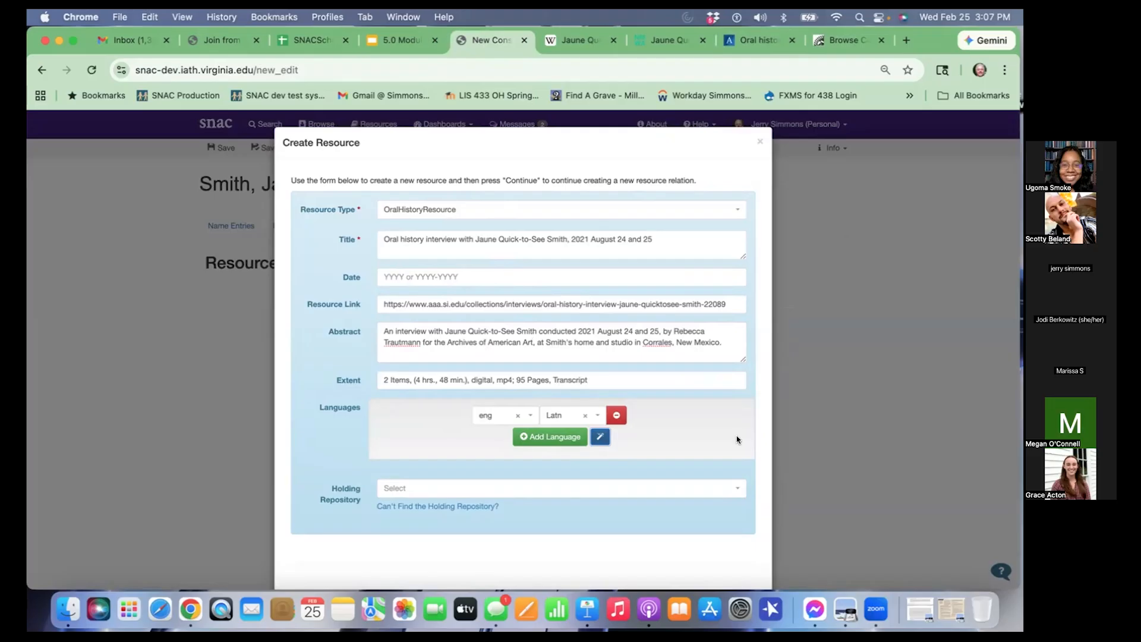
{"action": "scroll", "coordinate": [733, 434], "scroll_direction": "down", "scroll_amount": 1}
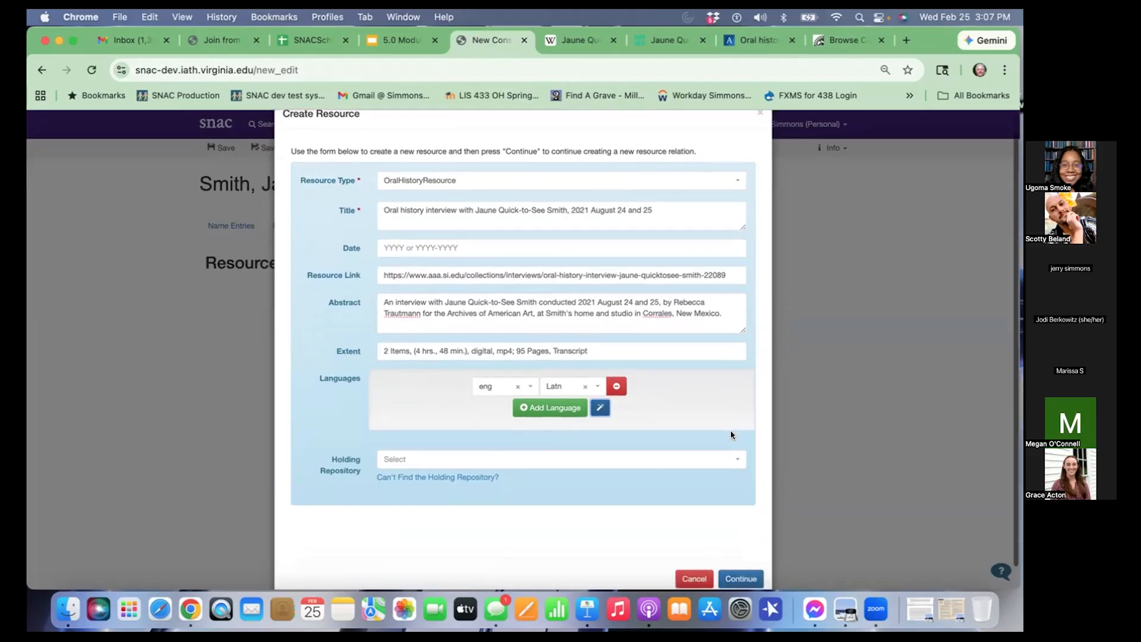
{"action": "left_click", "coordinate": [555, 460]}
{"action": "type", "text": "Arc"}
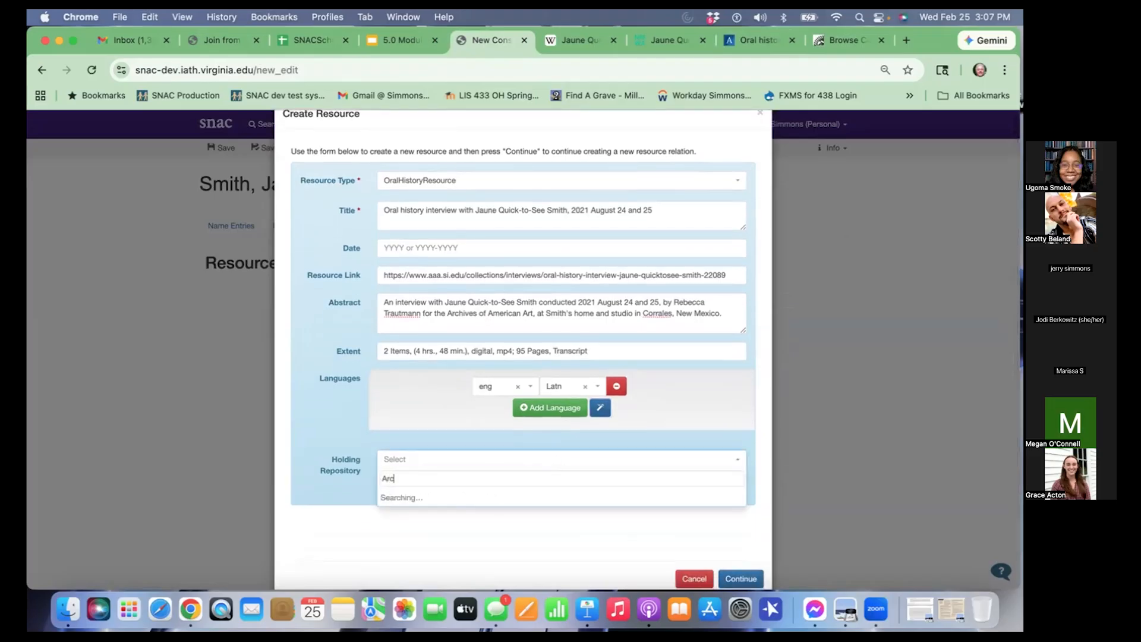
{"action": "type", "text": "hives of american"}
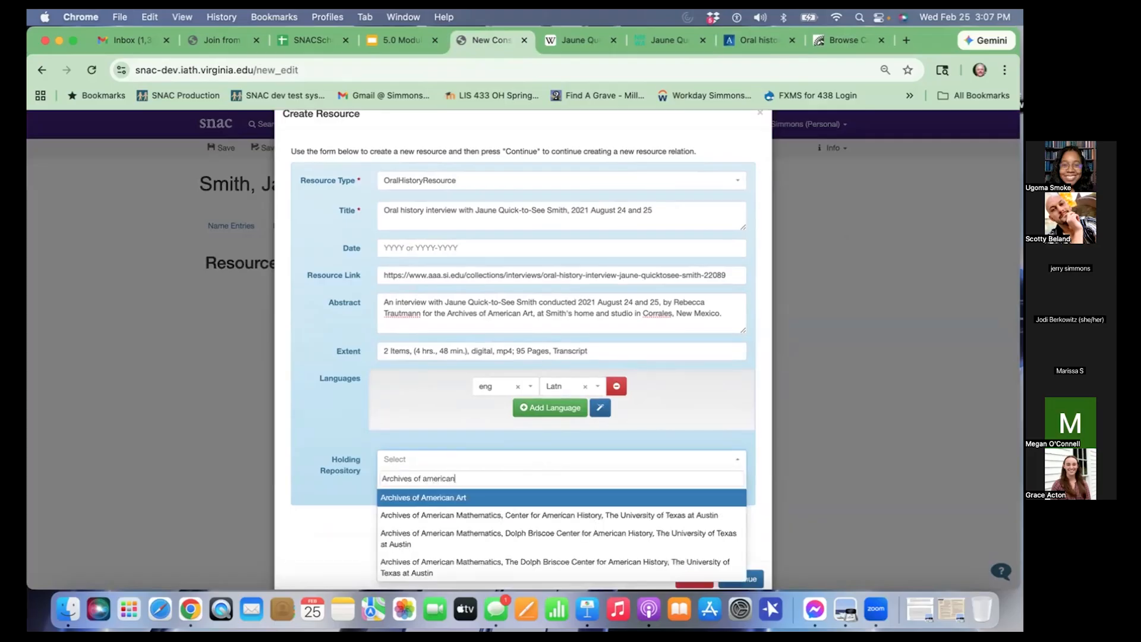
{"action": "key", "text": "Return"}
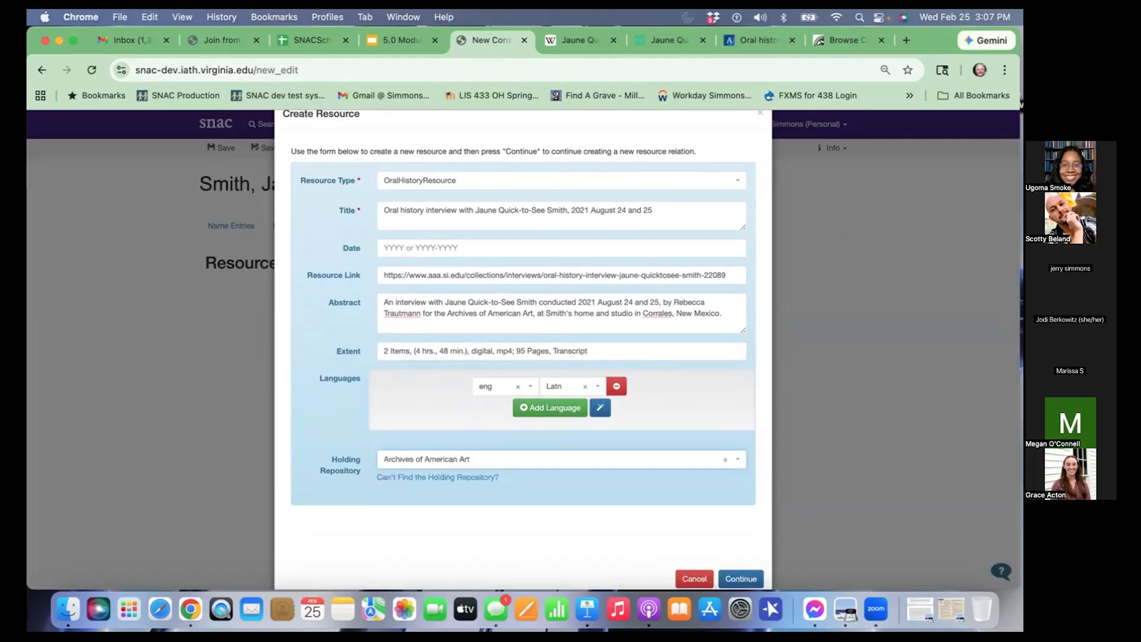
{"action": "scroll", "coordinate": [606, 517], "scroll_direction": "down", "scroll_amount": 1}
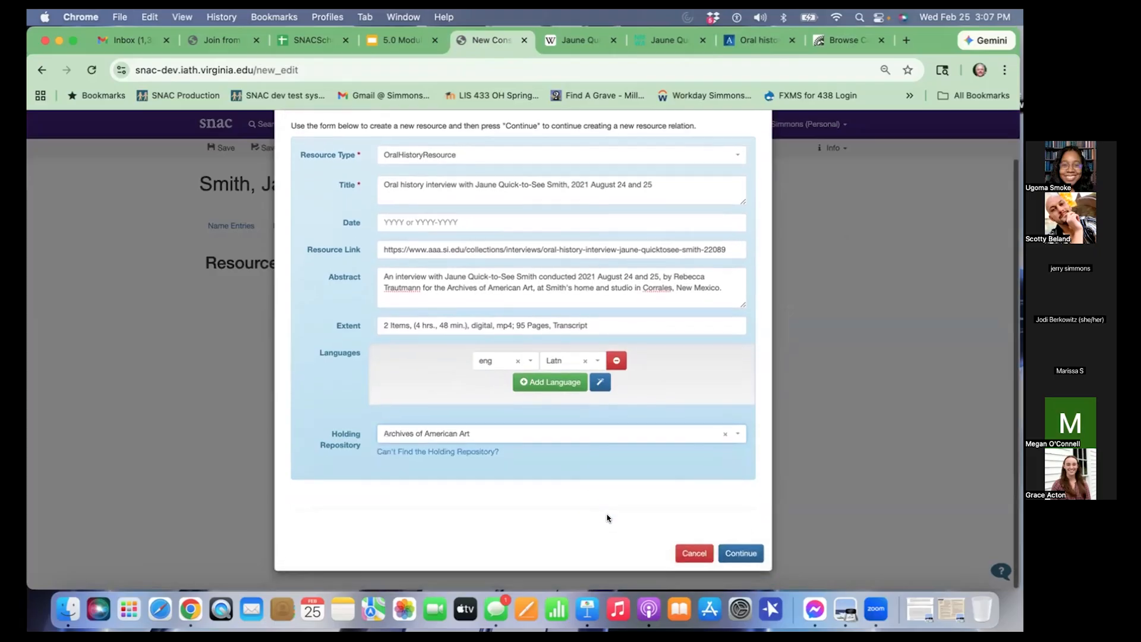
{"action": "left_click", "coordinate": [738, 556]}
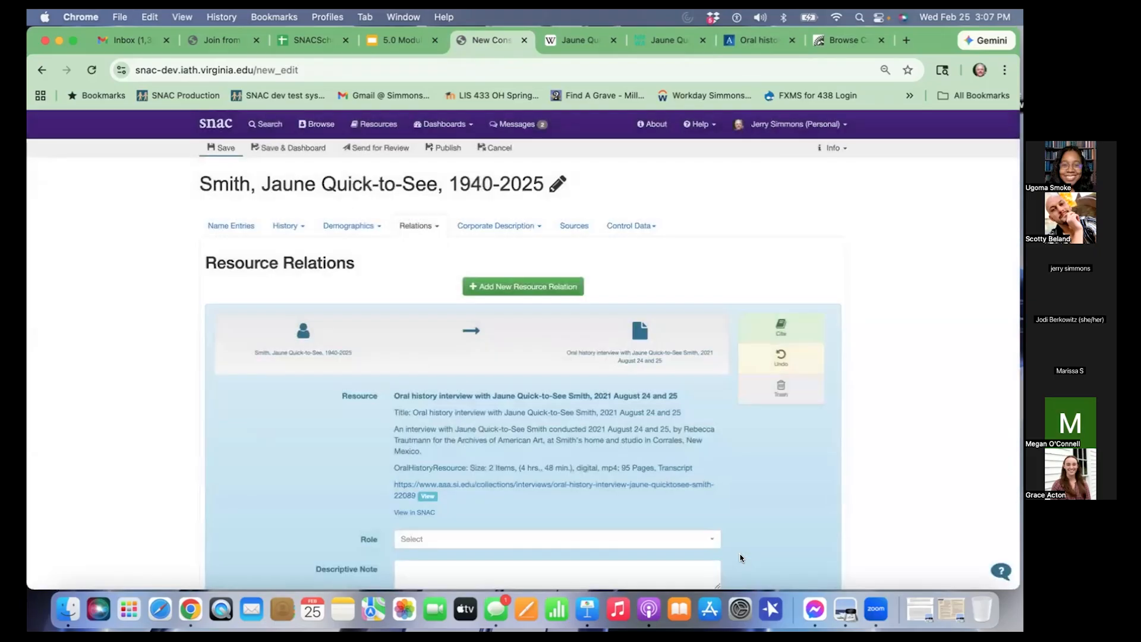
Set the oral history relation's role to creatorOf and save the constellation
{"action": "scroll", "coordinate": [741, 558], "scroll_direction": "down", "scroll_amount": 3}
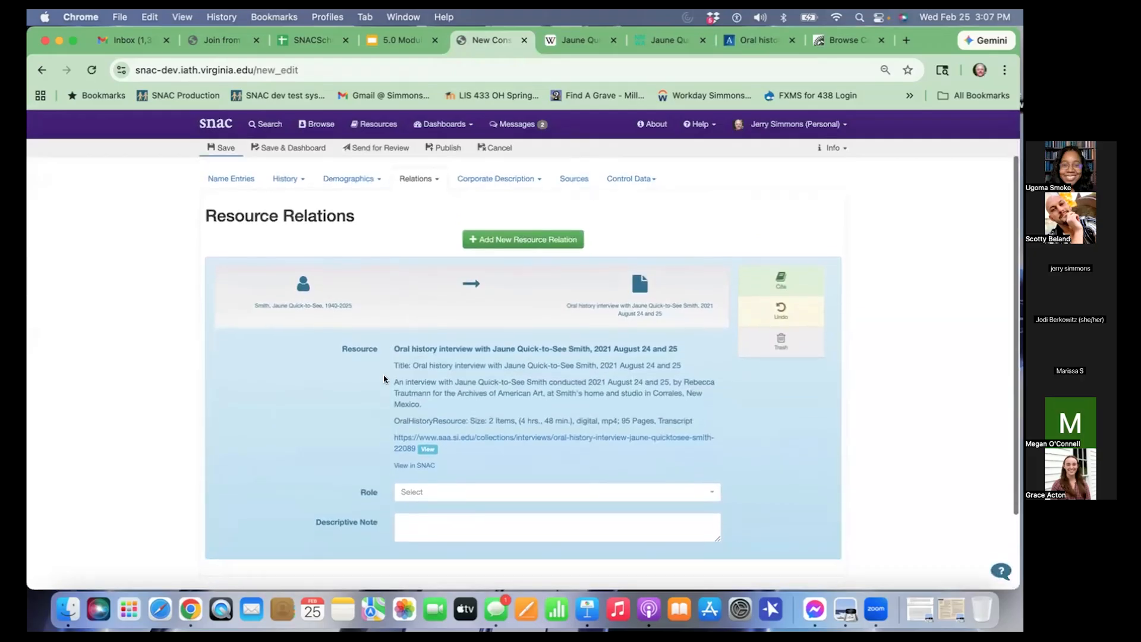
{"action": "left_click", "coordinate": [414, 494]}
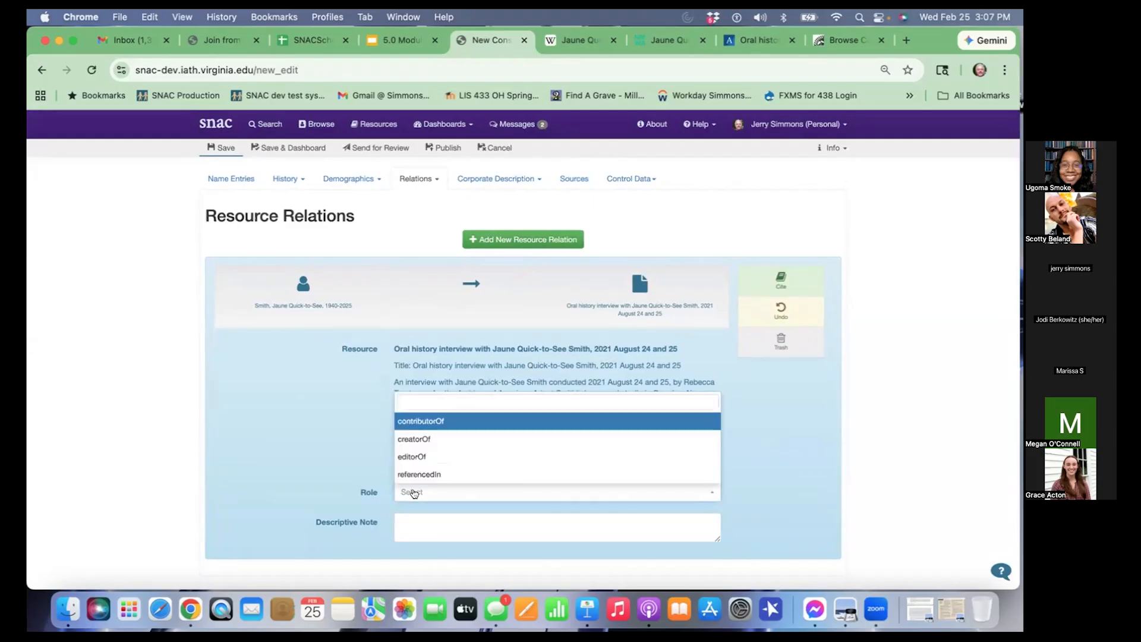
{"action": "left_click", "coordinate": [460, 439]}
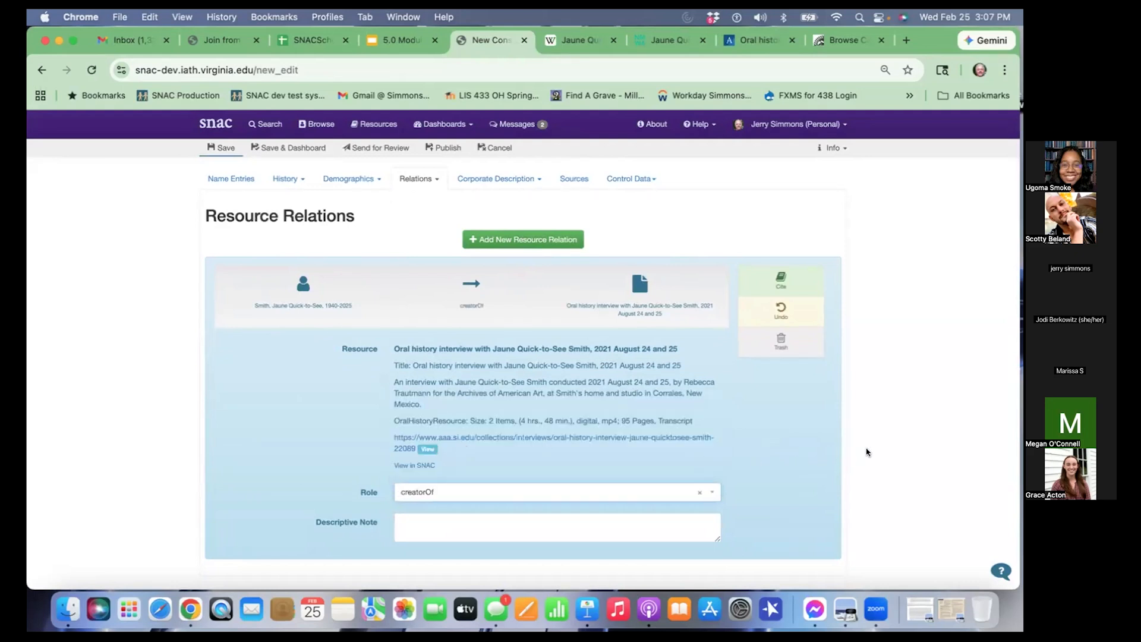
{"action": "left_click", "coordinate": [221, 147]}
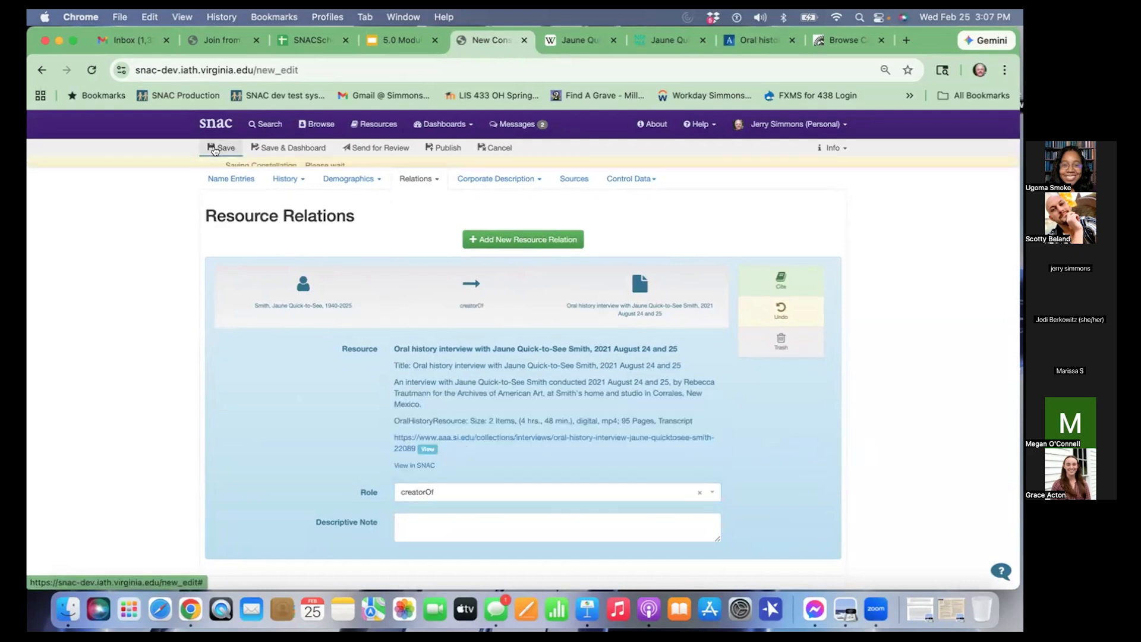
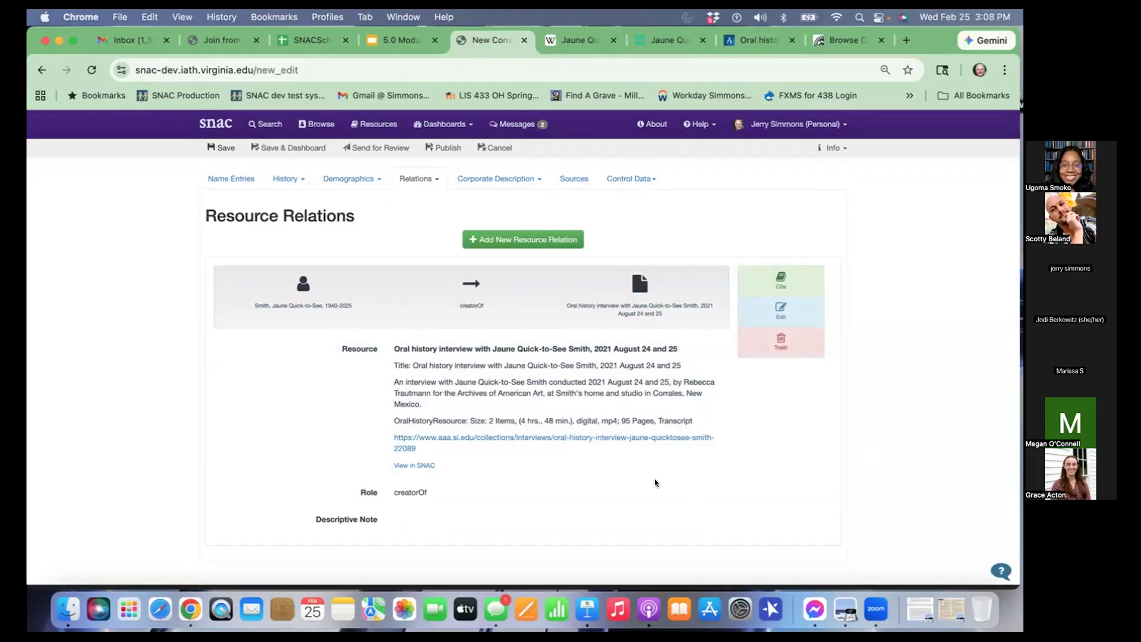
Start a new internal CPF relation and search the constellations for "framingham"
{"action": "scroll", "coordinate": [871, 426], "scroll_direction": "down", "scroll_amount": 3}
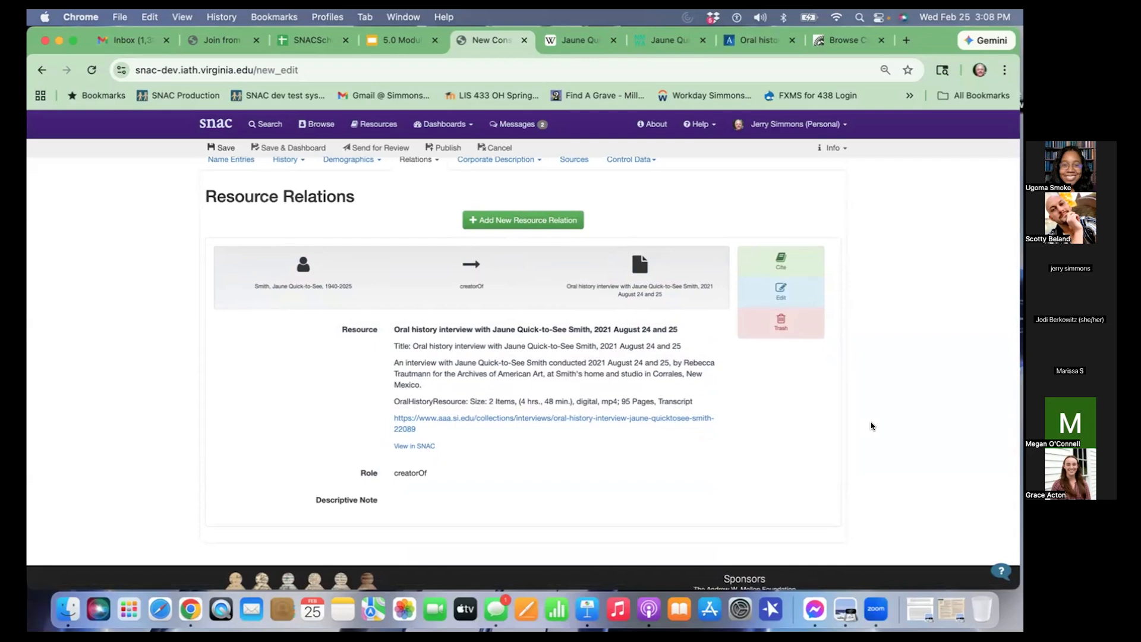
{"action": "scroll", "coordinate": [872, 425], "scroll_direction": "down", "scroll_amount": 1}
{"action": "scroll", "coordinate": [871, 425], "scroll_direction": "up", "scroll_amount": 2}
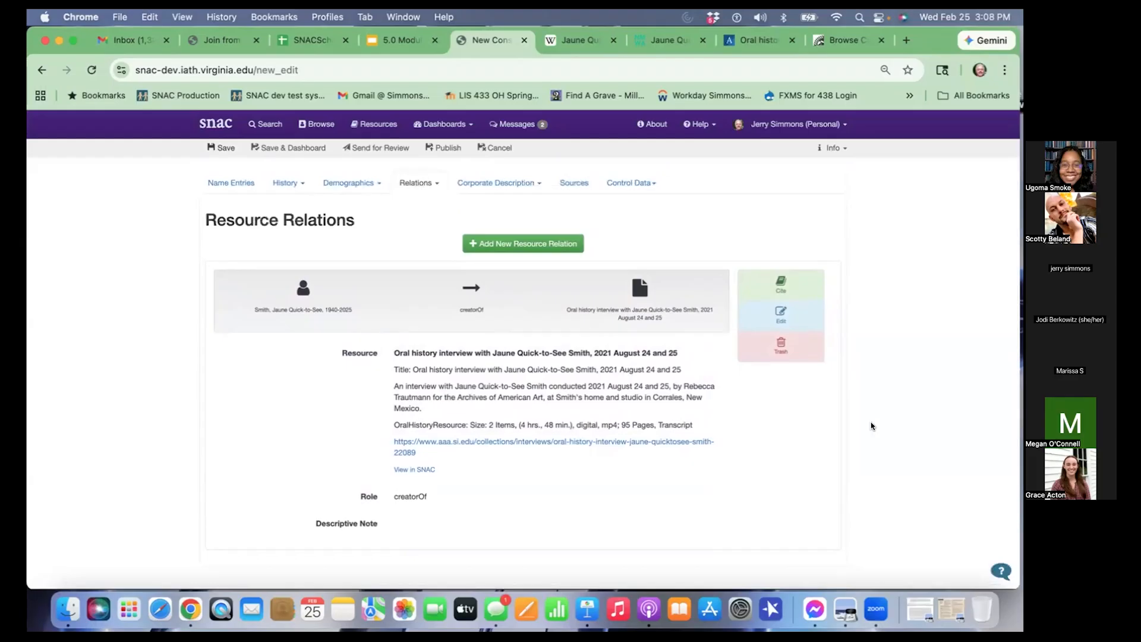
{"action": "scroll", "coordinate": [872, 423], "scroll_direction": "up", "scroll_amount": 2}
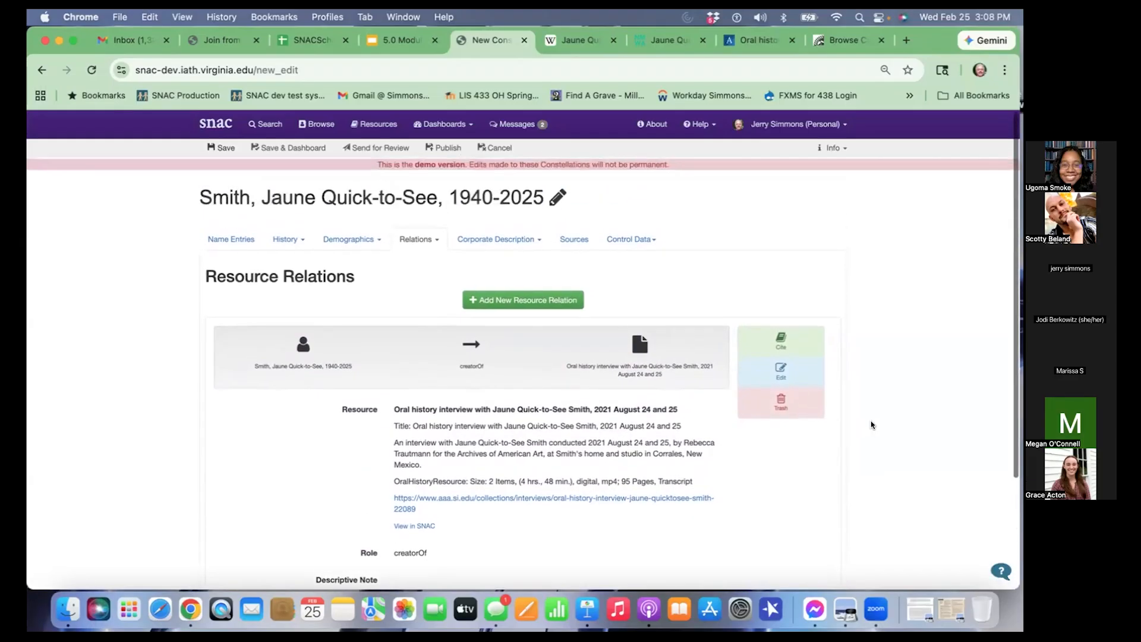
{"action": "left_click", "coordinate": [426, 237]}
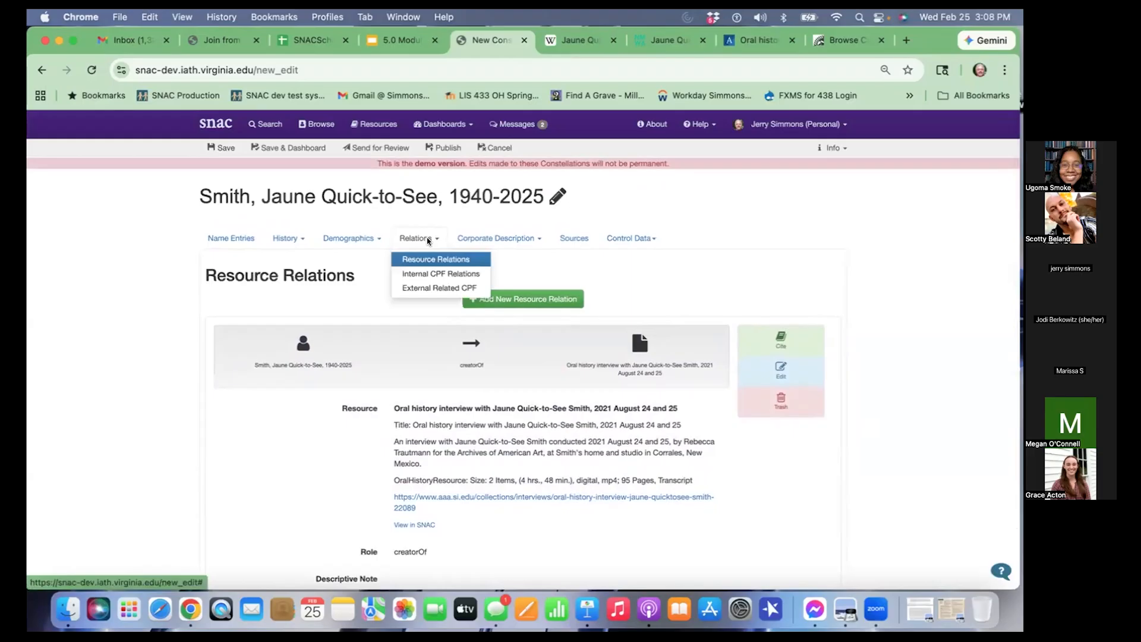
{"action": "left_click", "coordinate": [473, 271]}
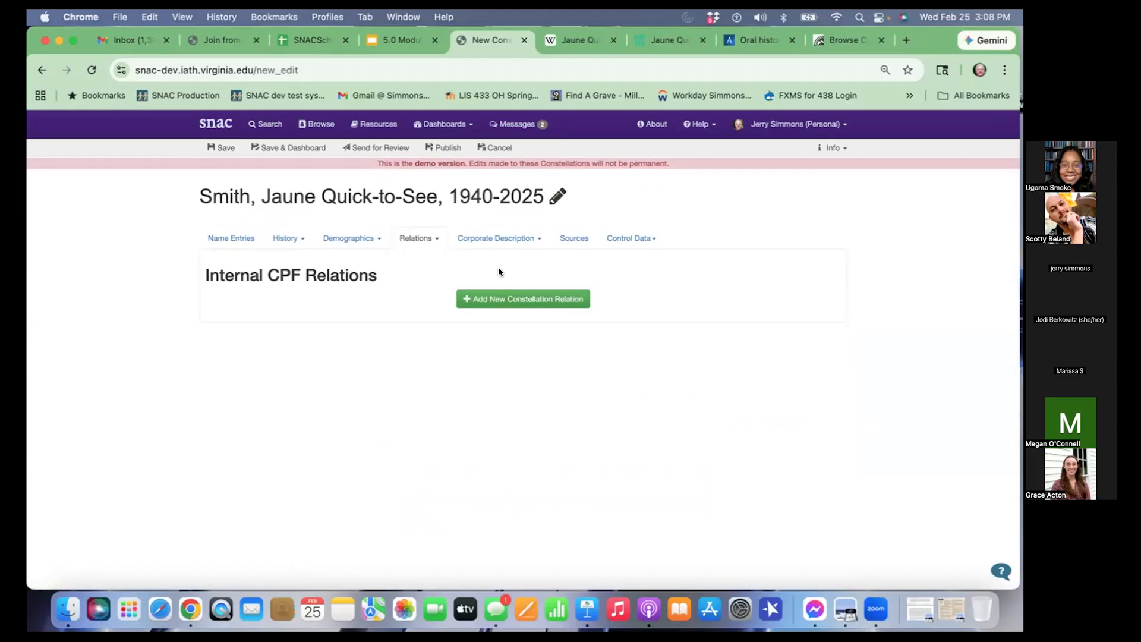
{"action": "left_click", "coordinate": [521, 299]}
{"action": "left_click", "coordinate": [445, 226]}
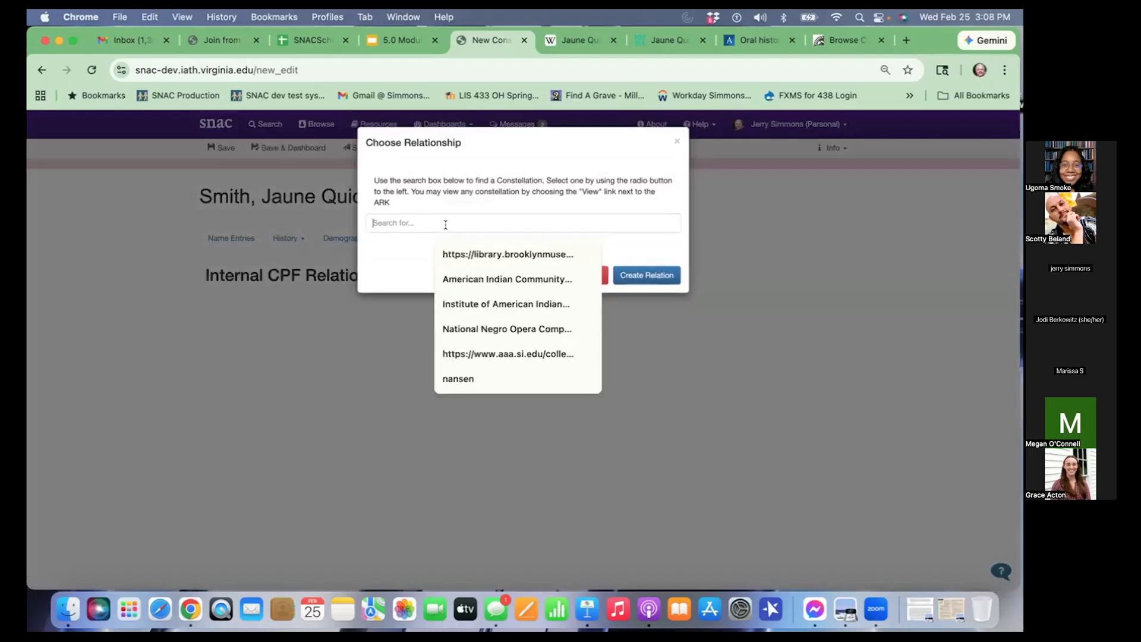
{"action": "type", "text": "fram"}
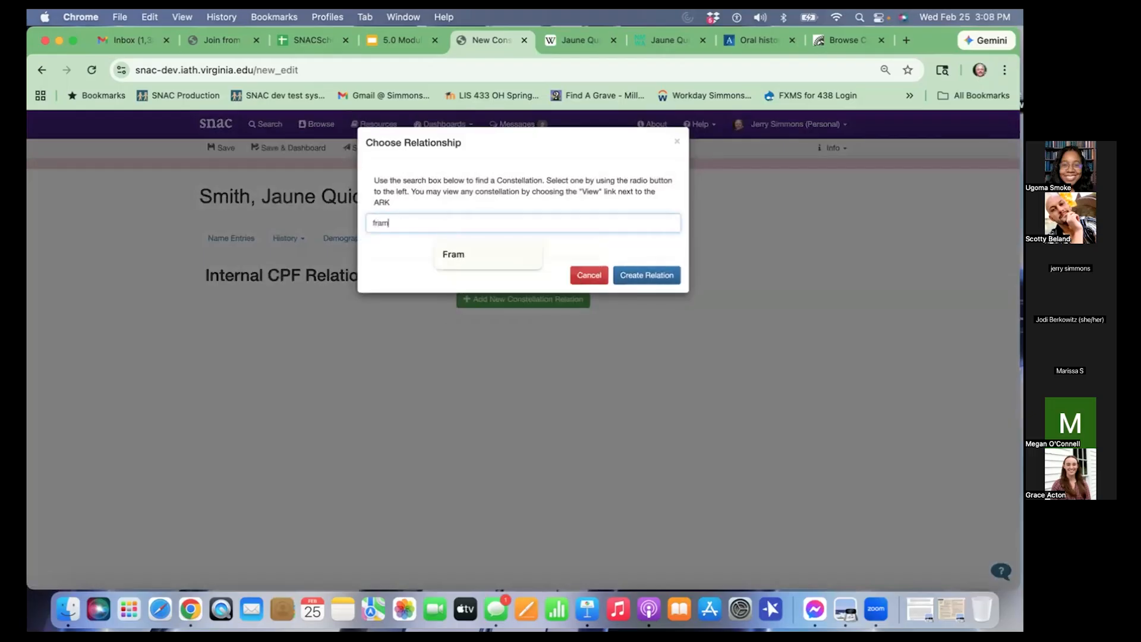
{"action": "type", "text": "ingham"}
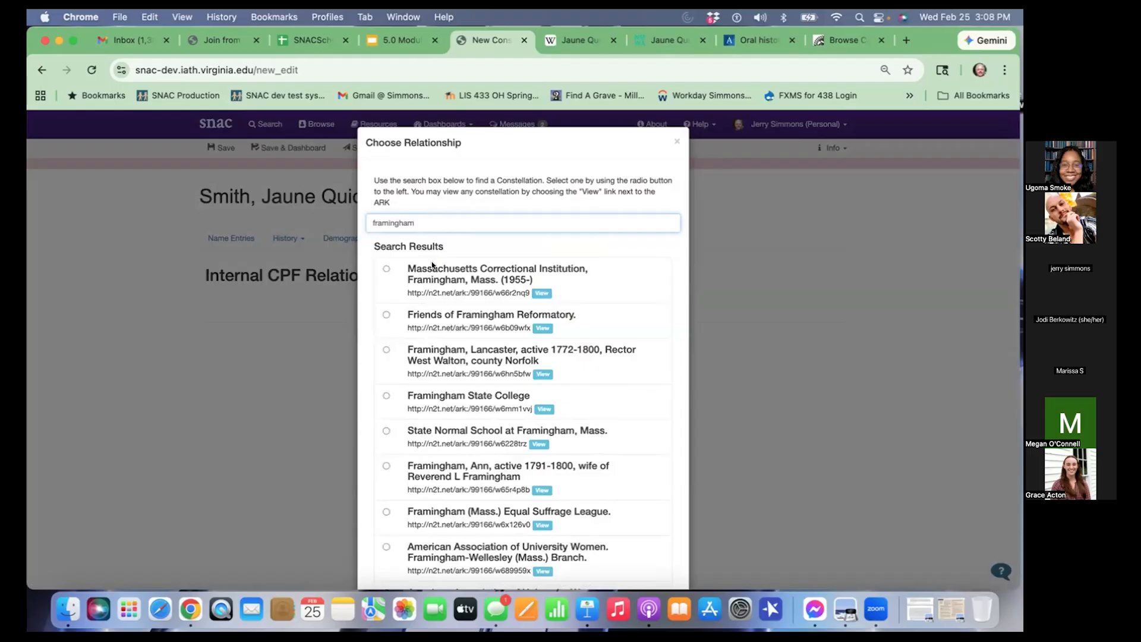
Choose Framingham State College as the target constellation and create the relation
{"action": "left_click", "coordinate": [387, 395]}
{"action": "scroll", "coordinate": [441, 411], "scroll_direction": "down", "scroll_amount": 2}
{"action": "scroll", "coordinate": [441, 411], "scroll_direction": "down", "scroll_amount": 4}
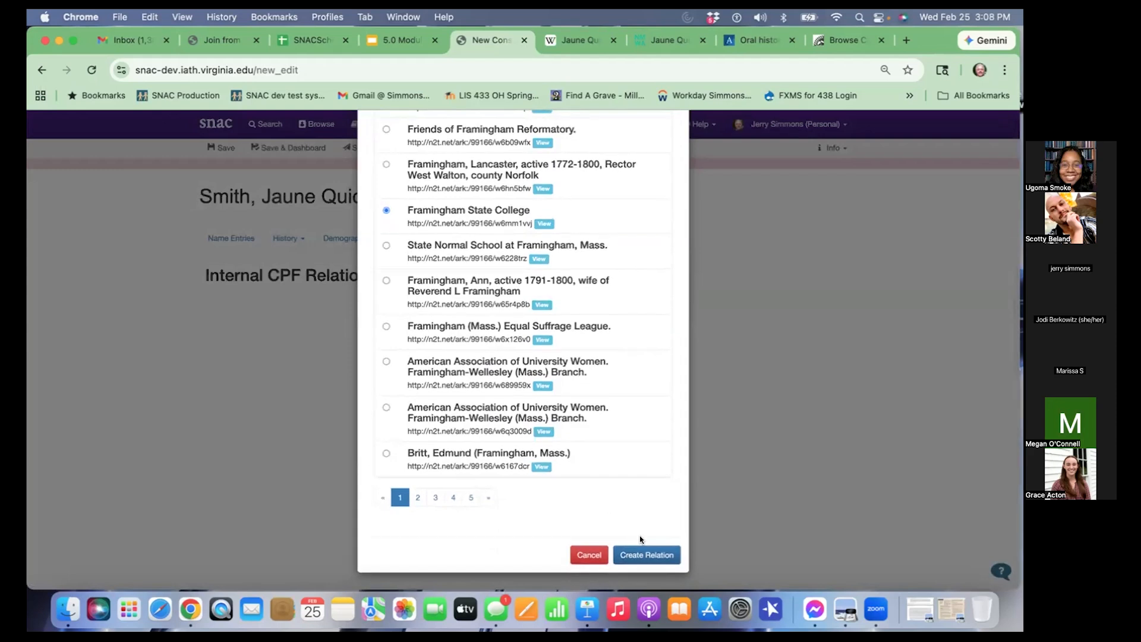
{"action": "left_click", "coordinate": [643, 554]}
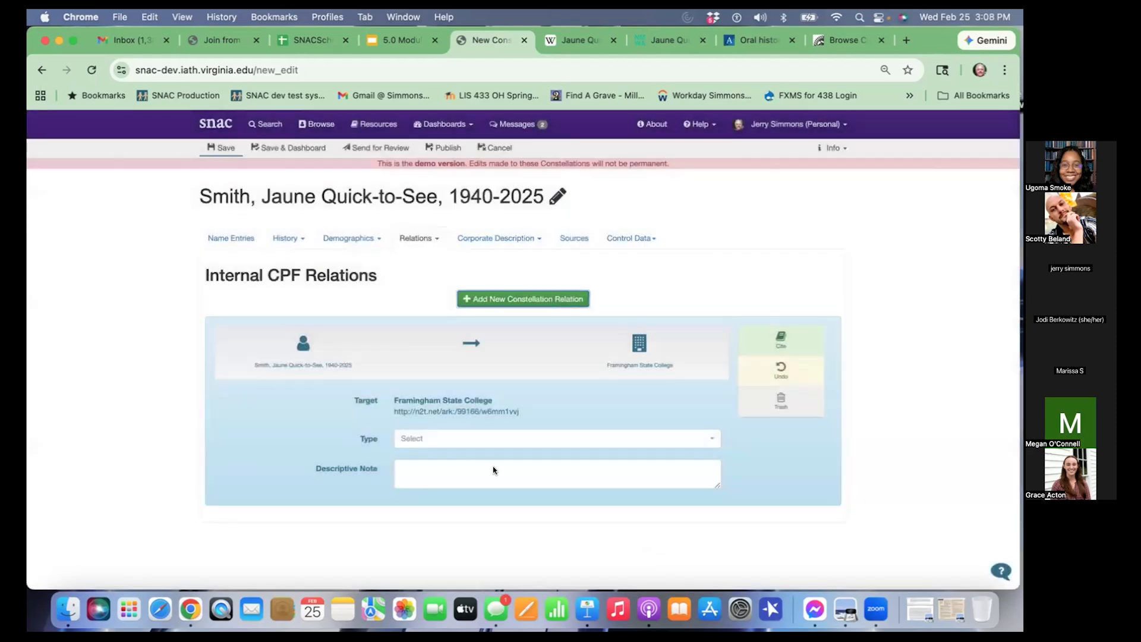
Set the Framingham State College relation's type to alumnusOrAlumnaOf
{"action": "left_click", "coordinate": [468, 441]}
{"action": "type", "text": "ala"}
{"action": "key", "text": "BackSpace"}
{"action": "key", "text": "BackSpace"}
{"action": "type", "text": "l"}
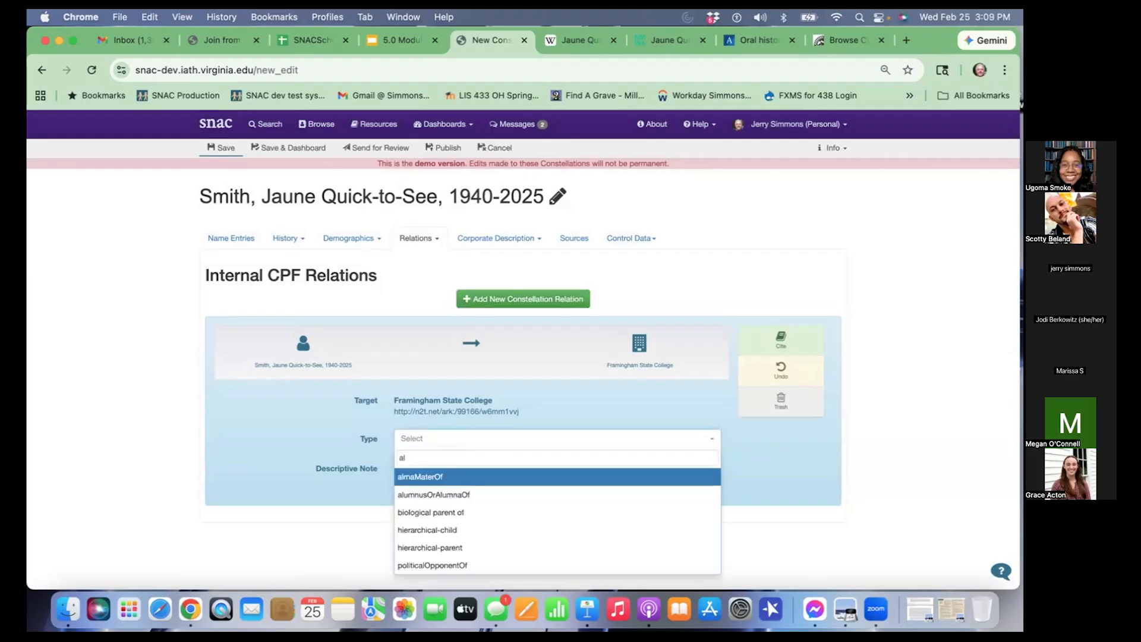
{"action": "key", "text": "Down"}
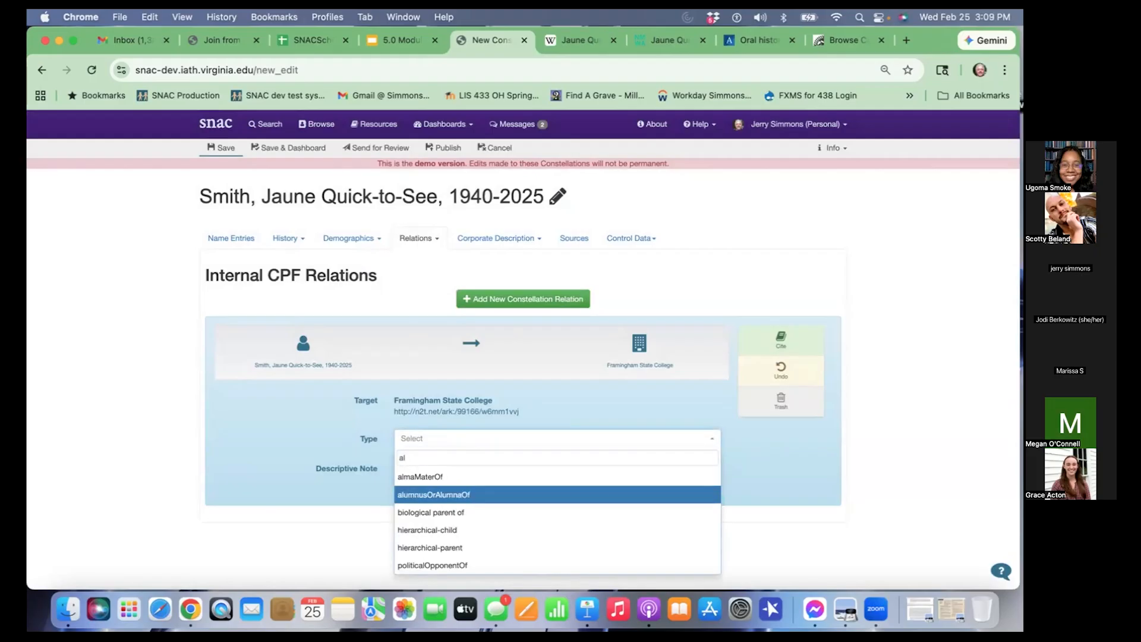
{"action": "key", "text": "Return"}
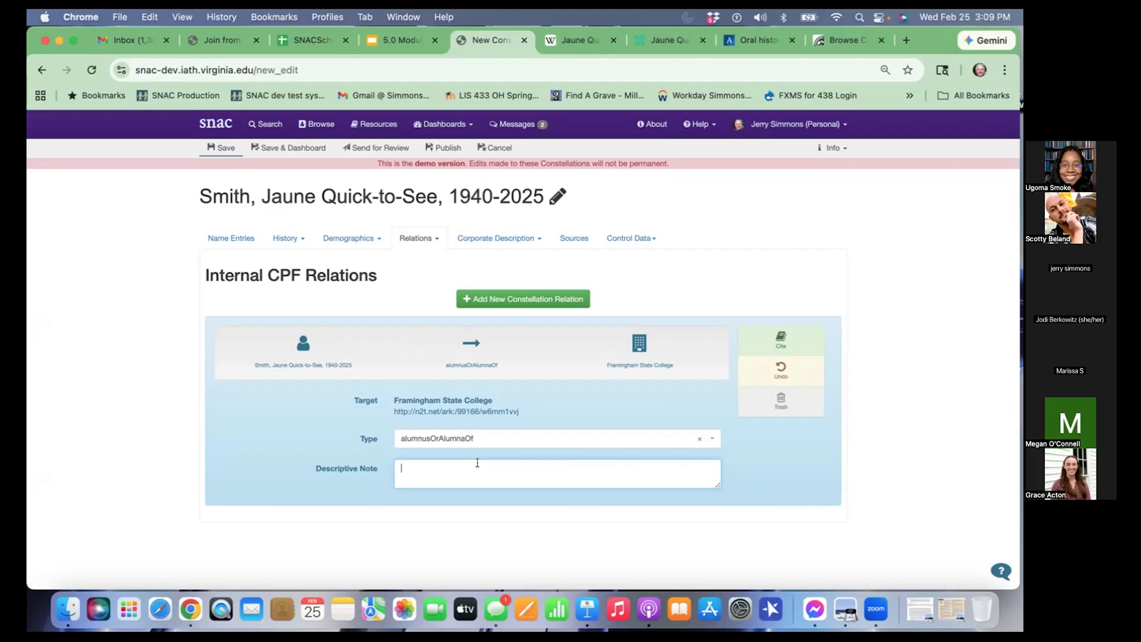
Enter the relation's descriptive note "Smith attended Framingham from 1965 to 1969." and save the constellation
{"action": "type", "text": "Smith attended Framingham from 1965 to 19"}
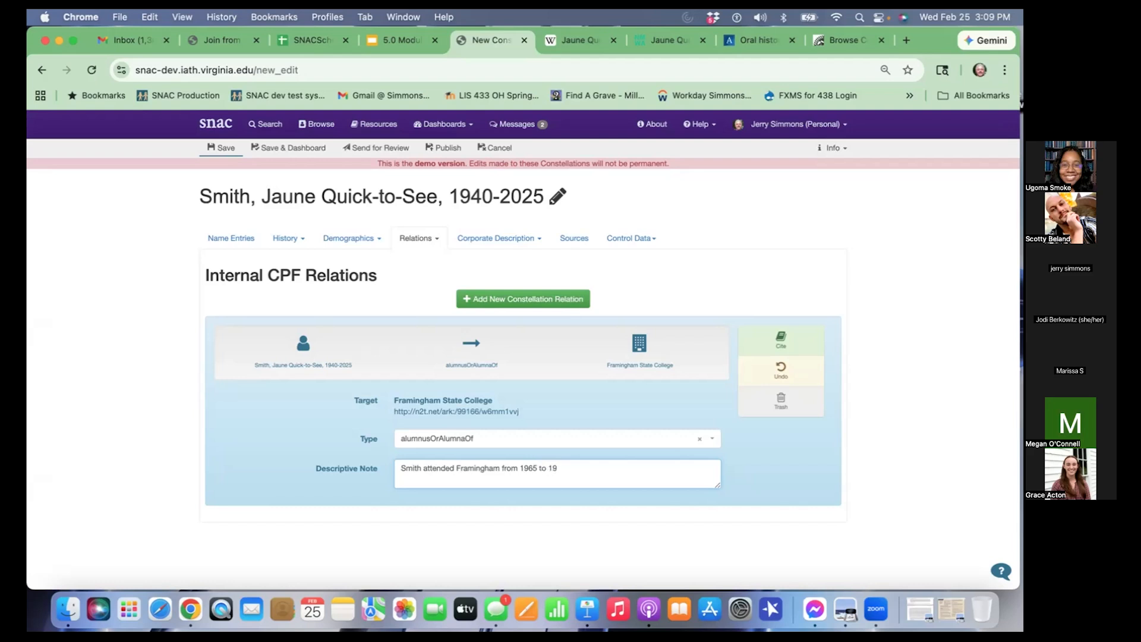
{"action": "type", "text": "69."}
{"action": "left_click", "coordinate": [226, 152]}
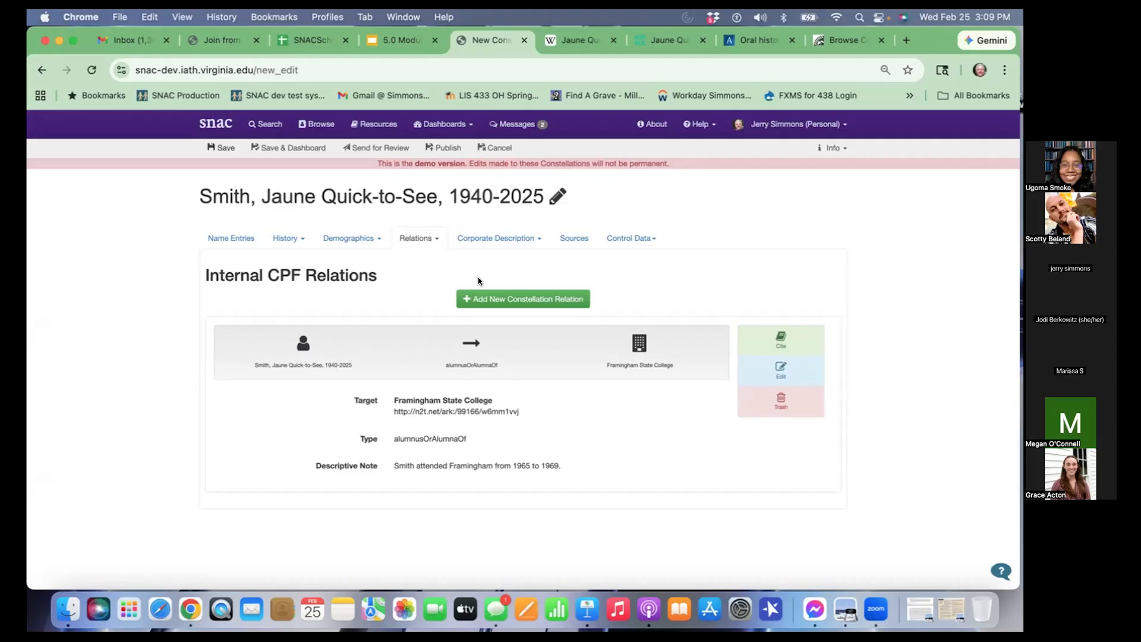
Reopen the Framingham State College relation for editing and look through the relation types matching "co" and "spou"
{"action": "left_click", "coordinate": [800, 369]}
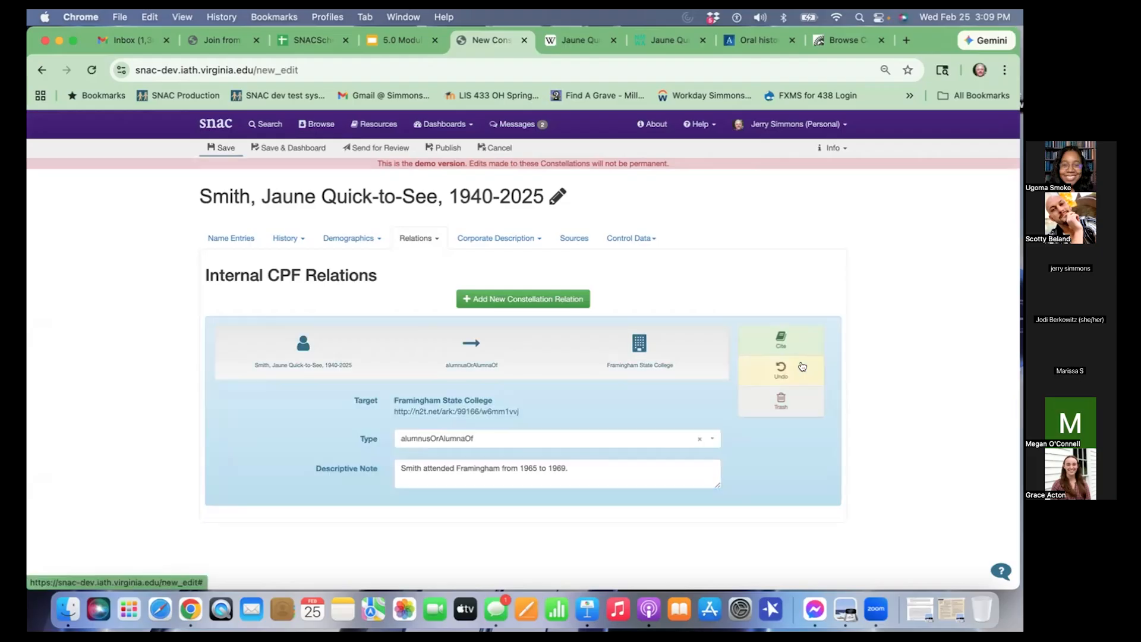
{"action": "left_click", "coordinate": [506, 436]}
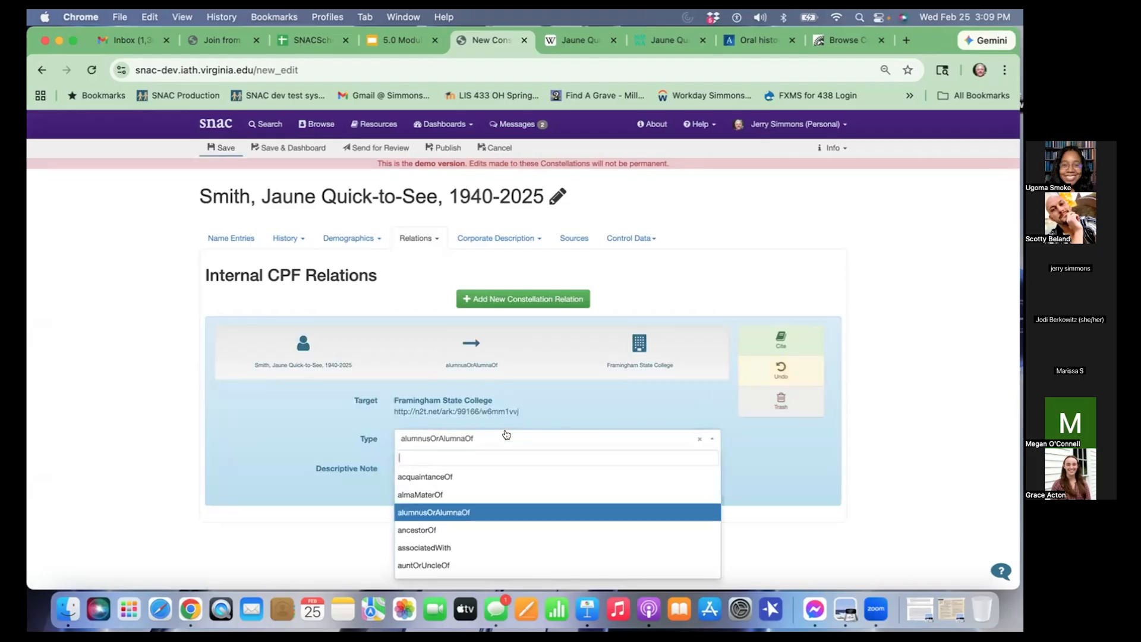
{"action": "type", "text": "co"}
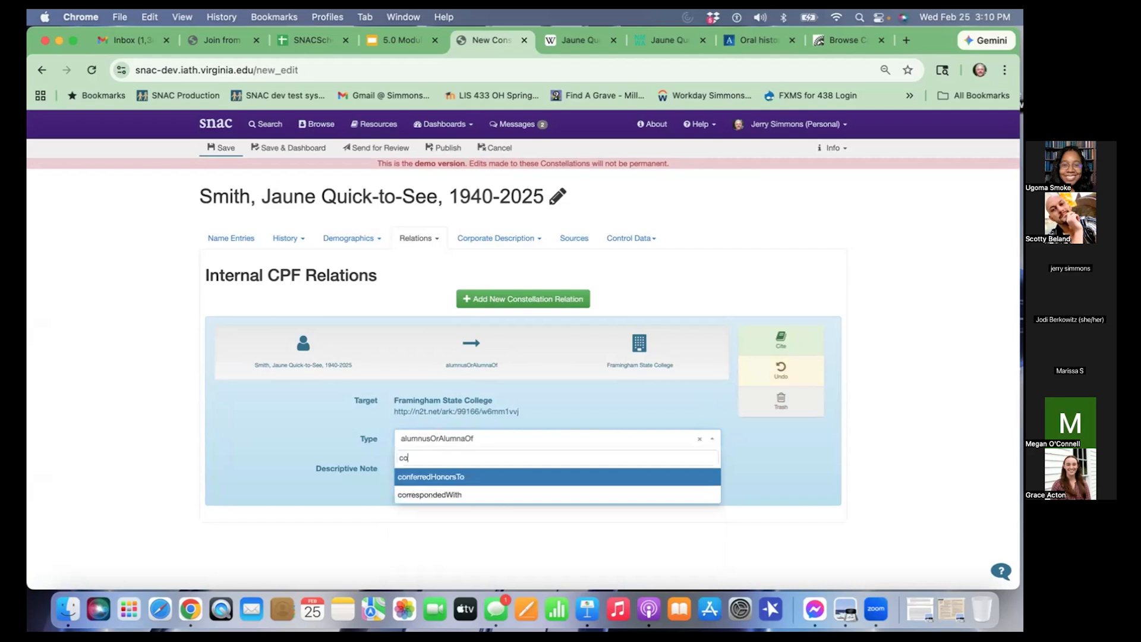
{"action": "key", "text": "Down"}
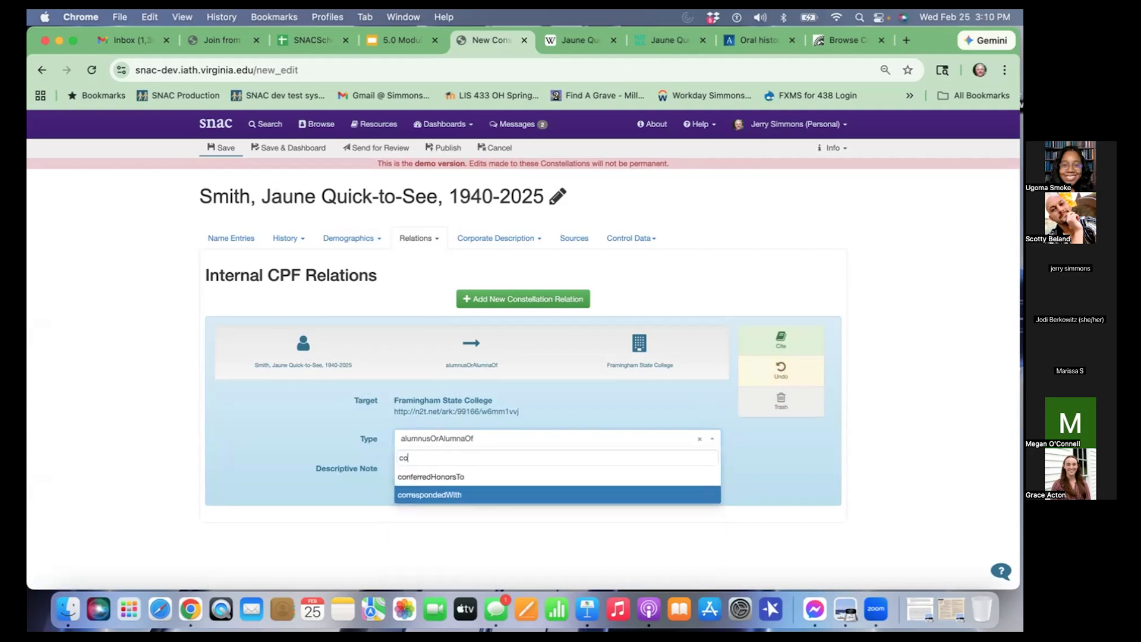
{"action": "key", "text": "BackSpace"}
{"action": "key", "text": "BackSpace"}
{"action": "type", "text": "spou"}
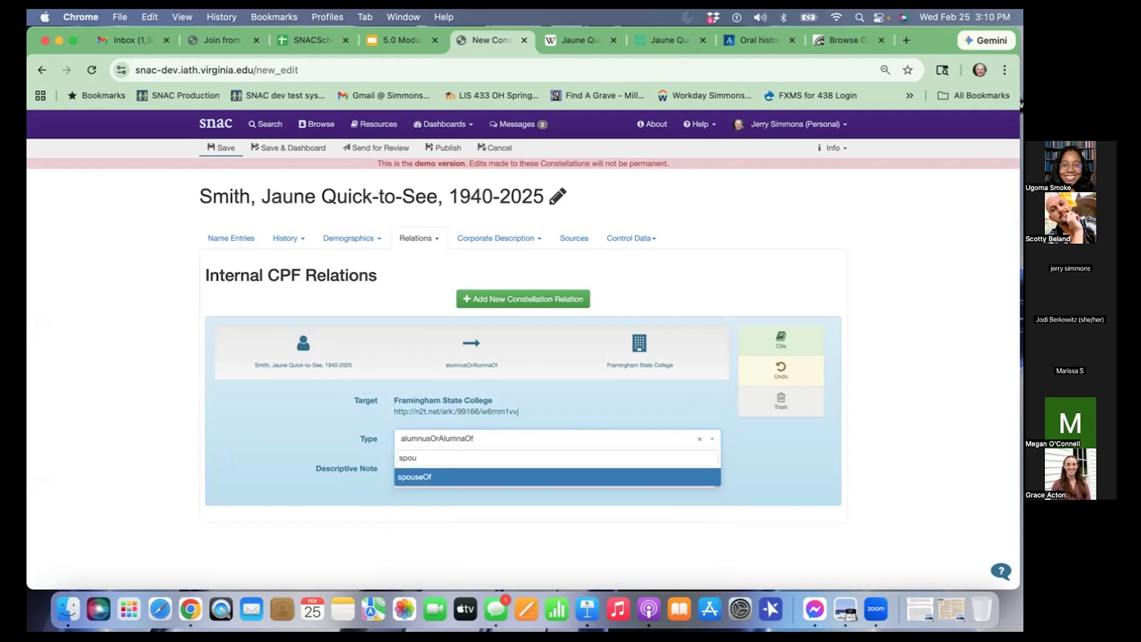
{"action": "key", "text": "BackSpace"}
{"action": "key", "text": "BackSpace"}
{"action": "key", "text": "BackSpace"}
{"action": "key", "text": "BackSpace"}
Try parentOf as the Framingham State College relation's type, looking through types matching "chi" and "pare", and return it to alumnusOrAlumnaOf
{"action": "type", "text": "c"}
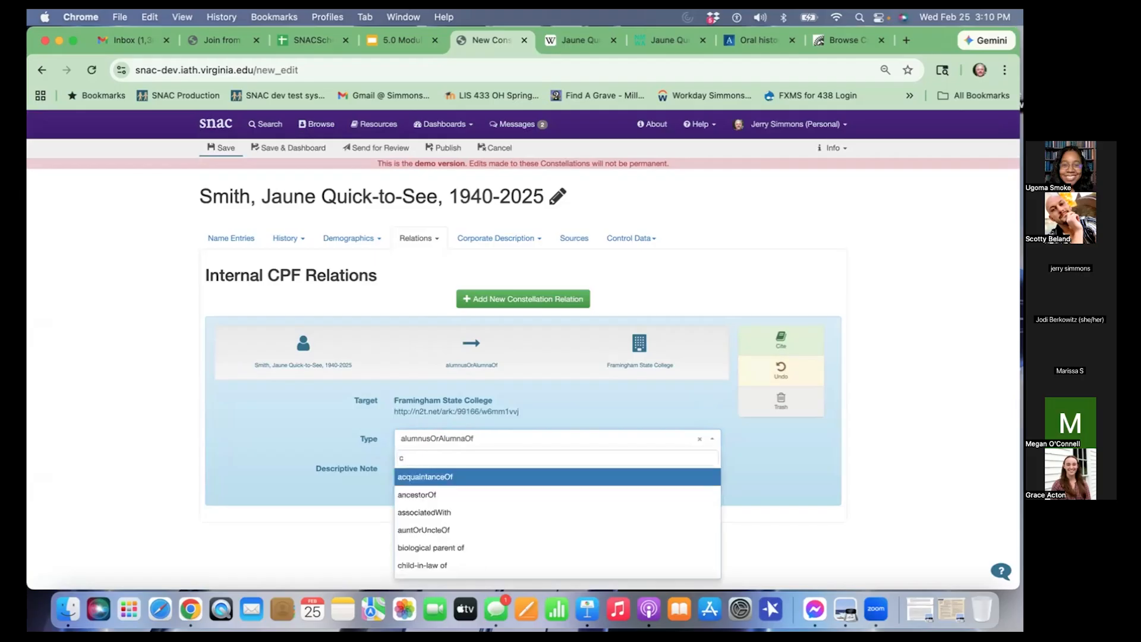
{"action": "type", "text": "hi"}
{"action": "key", "text": "Down"}
{"action": "key", "text": "Down"}
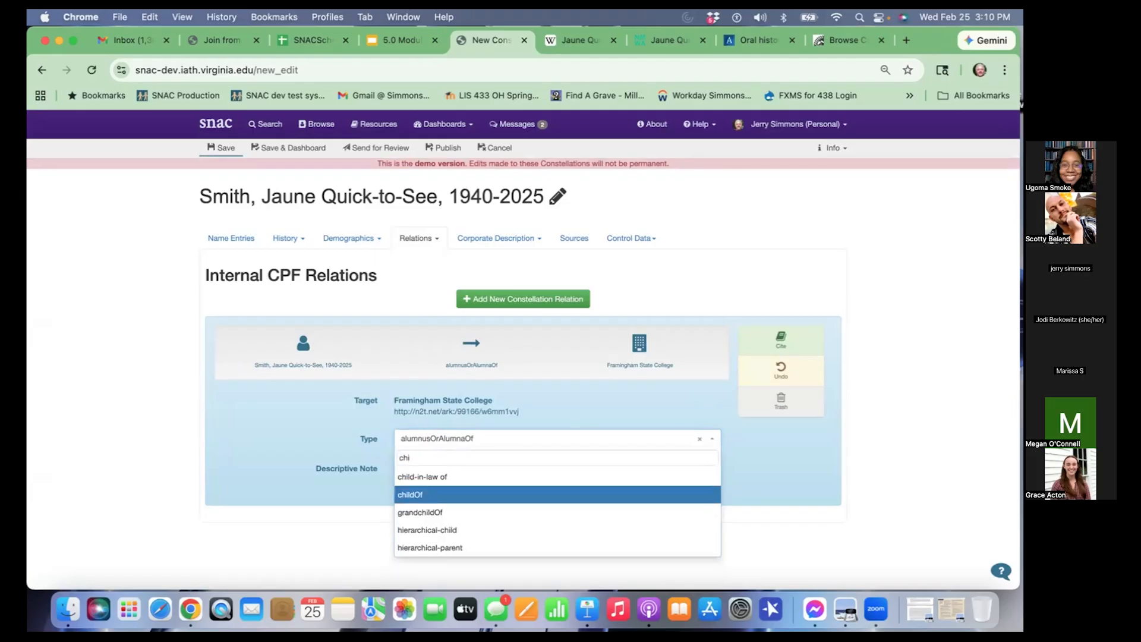
{"action": "key", "text": "BackSpace"}
{"action": "key", "text": "BackSpace"}
{"action": "key", "text": "BackSpace"}
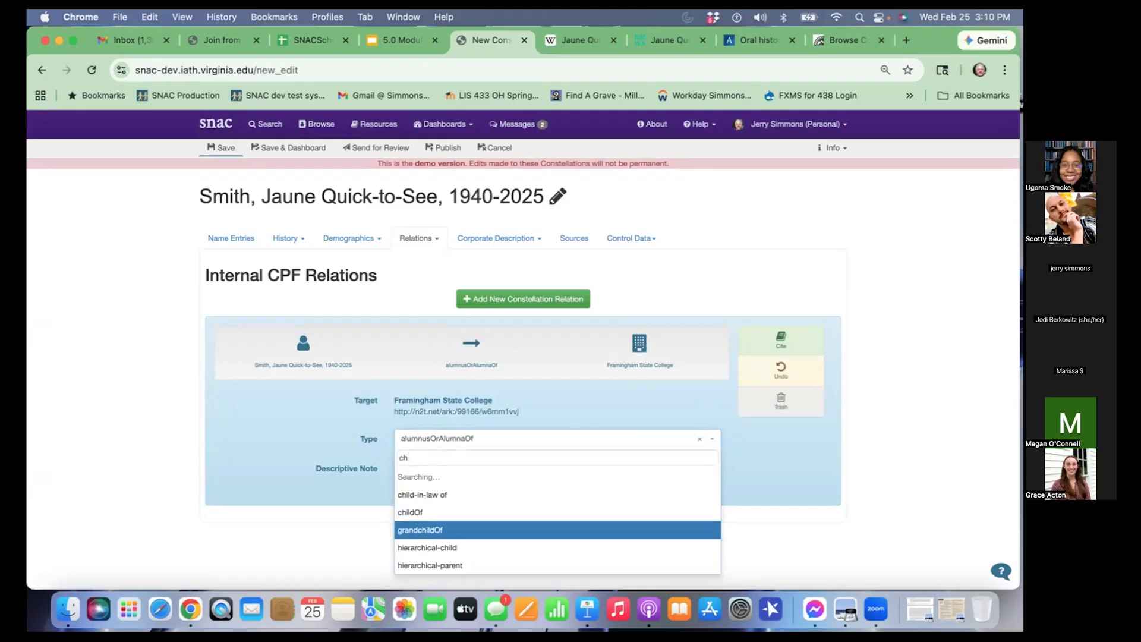
{"action": "type", "text": "pare"}
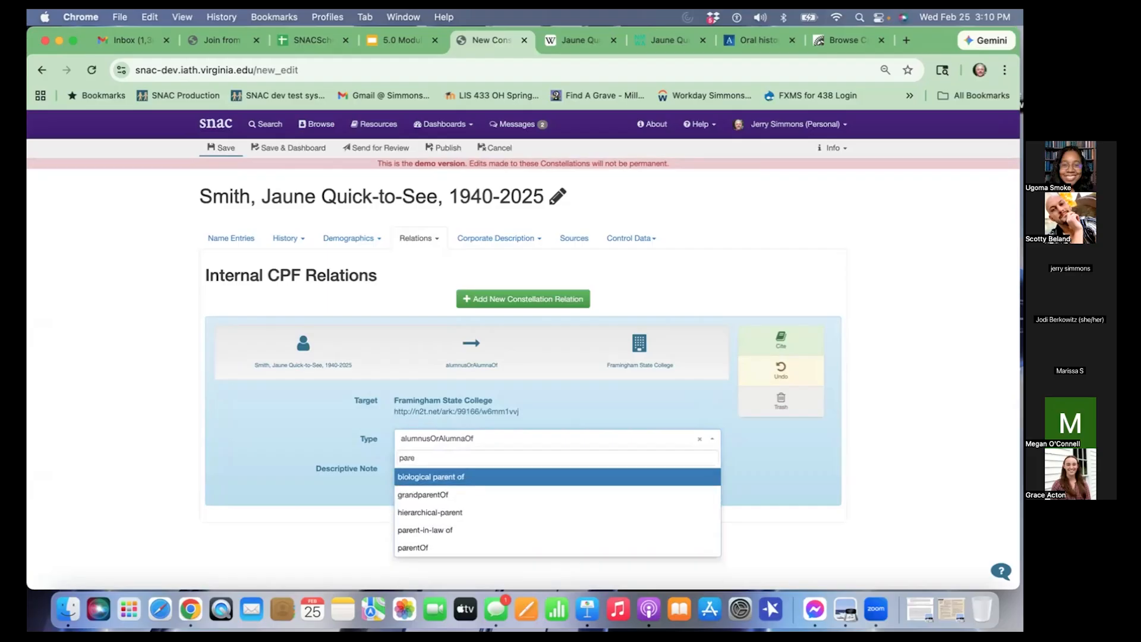
{"action": "left_click", "coordinate": [439, 553]}
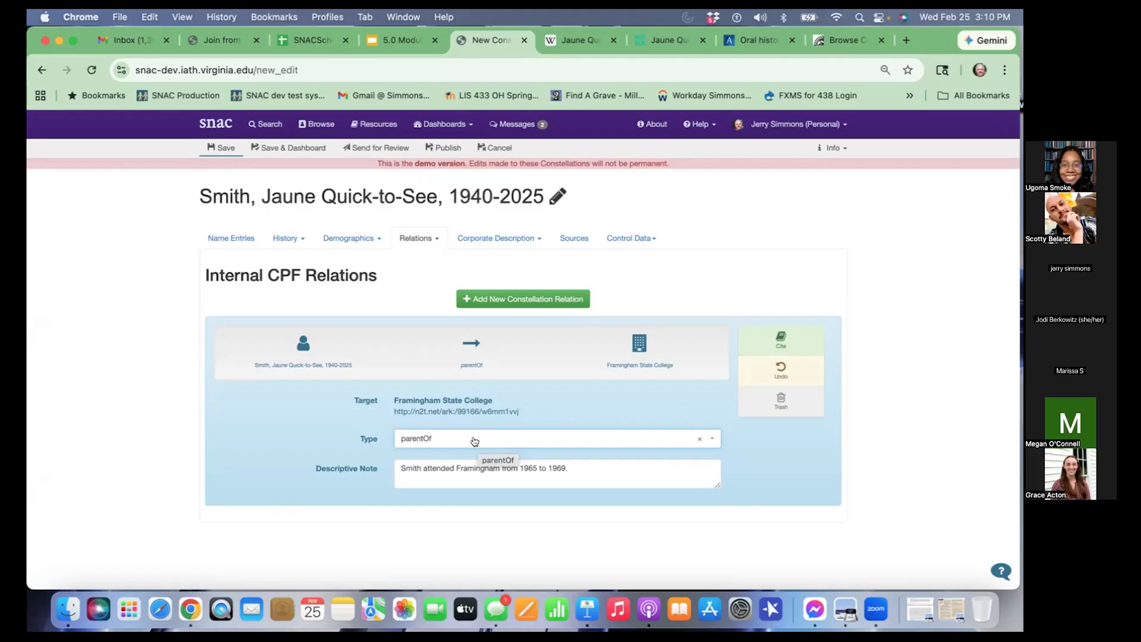
{"action": "left_click", "coordinate": [700, 438]}
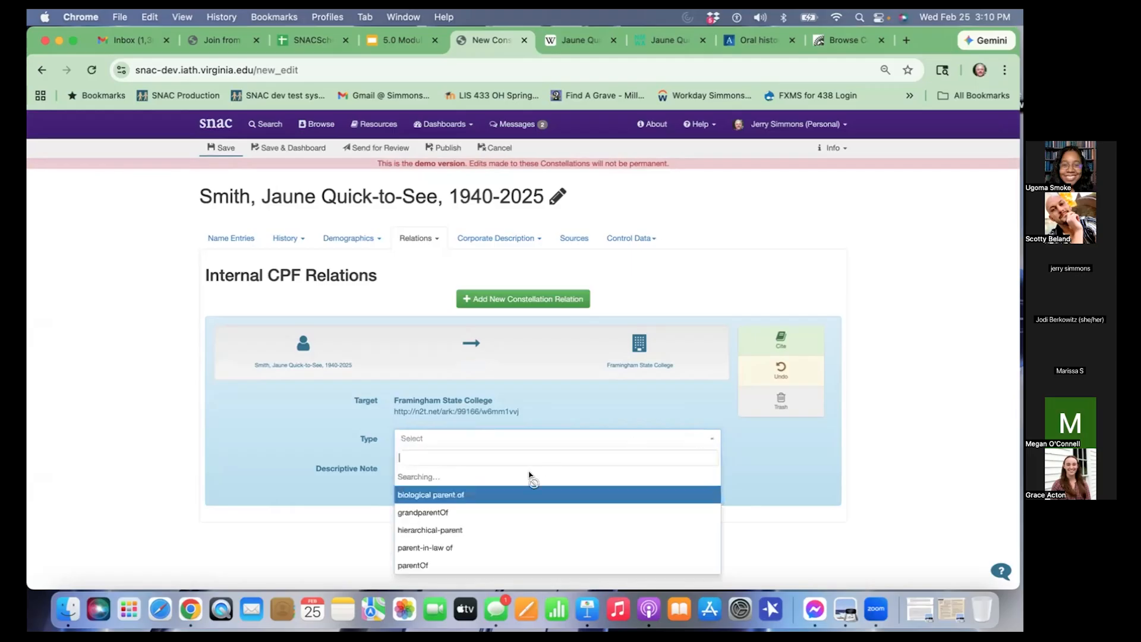
{"action": "left_click", "coordinate": [435, 512]}
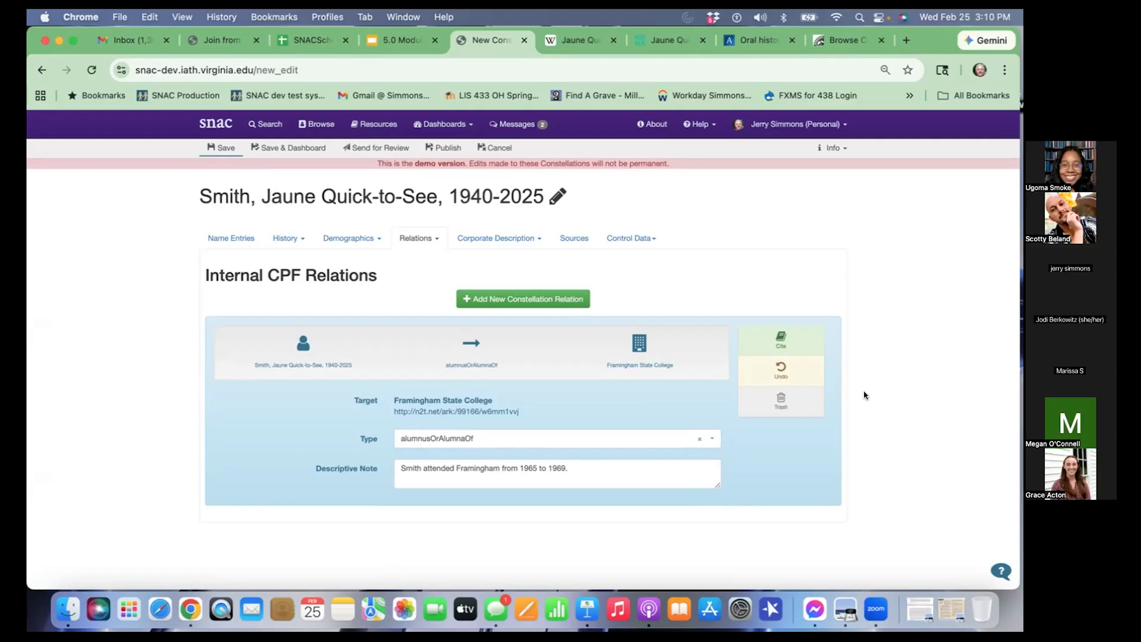
Save the constellation and go to its External Related CPF relations
{"action": "left_click", "coordinate": [224, 146]}
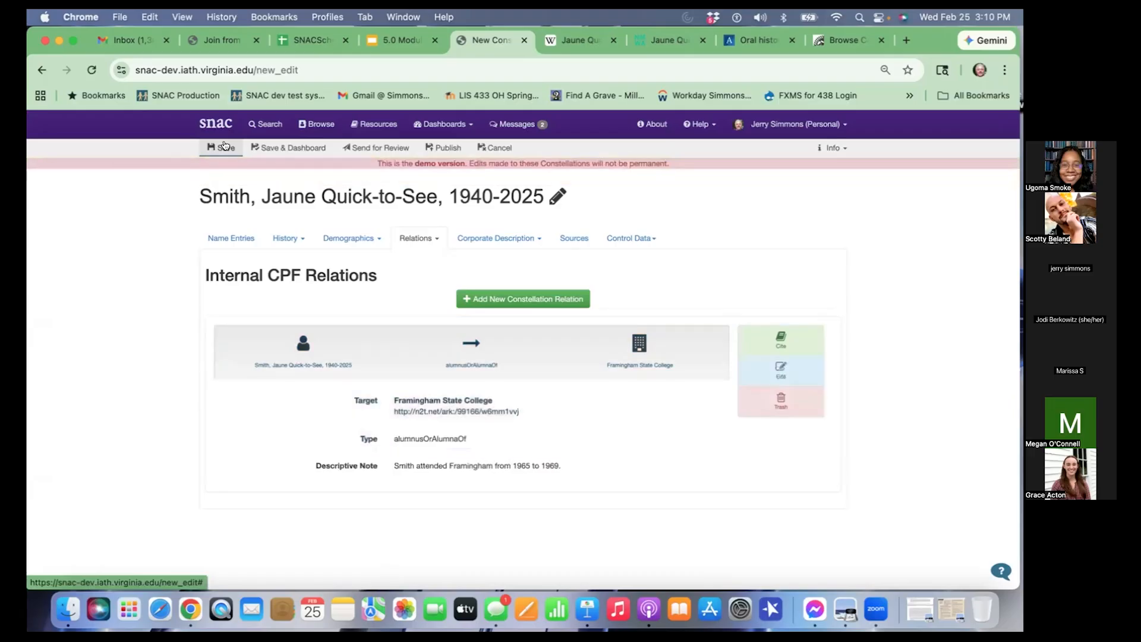
{"action": "left_click", "coordinate": [432, 239]}
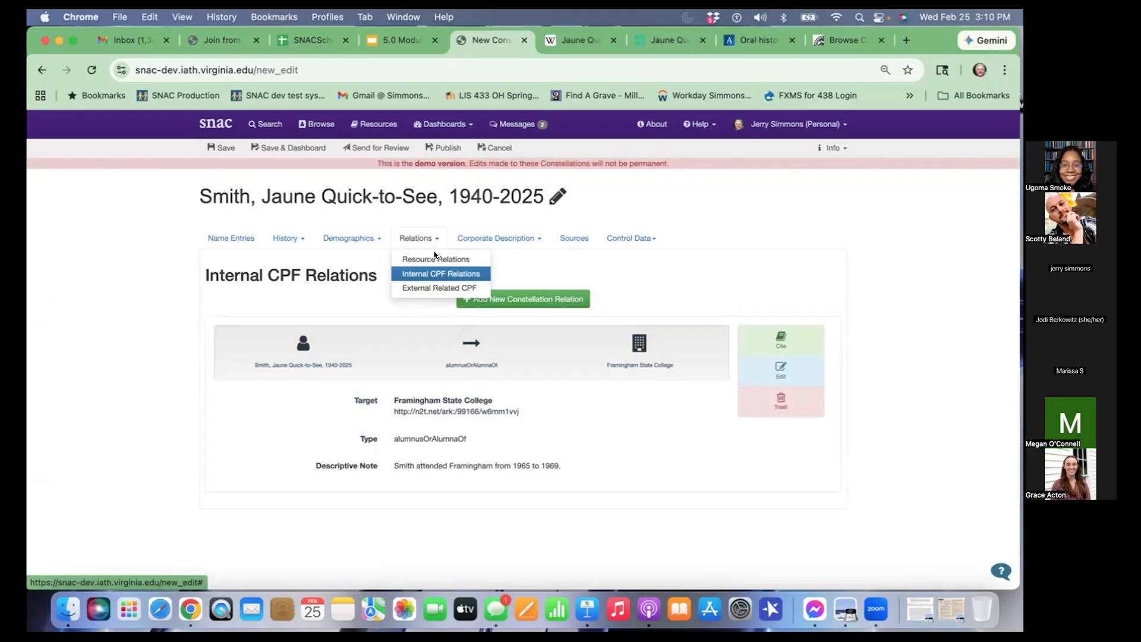
{"action": "left_click", "coordinate": [450, 291]}
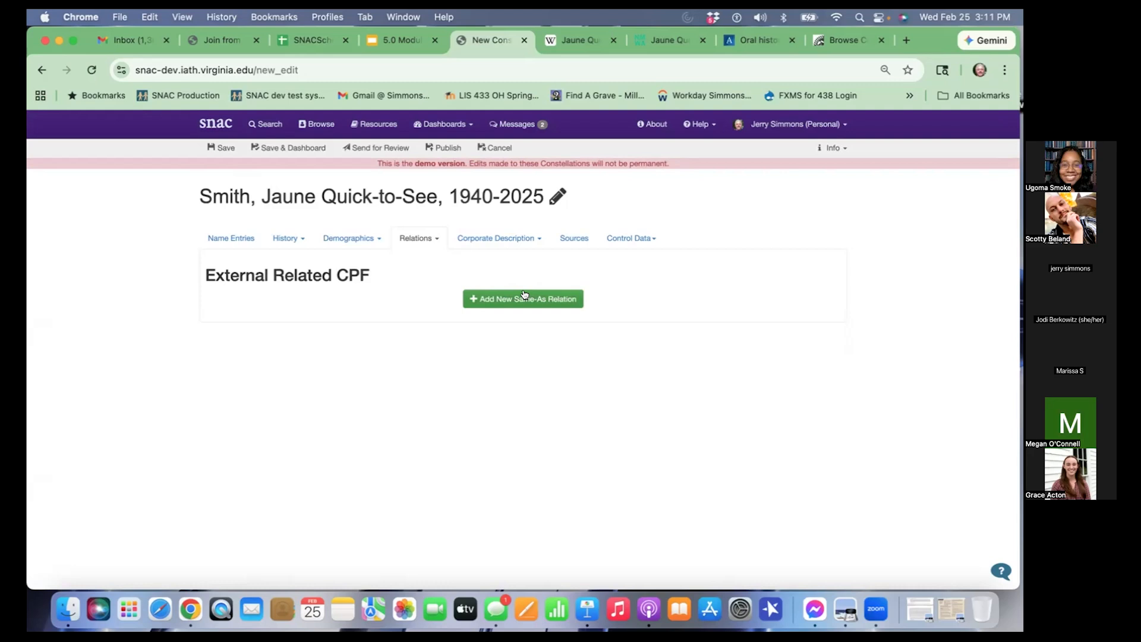
Go to the Module 3 Create and Edit slides and find the instructions for External Related CPF relations
{"action": "left_click", "coordinate": [398, 39]}
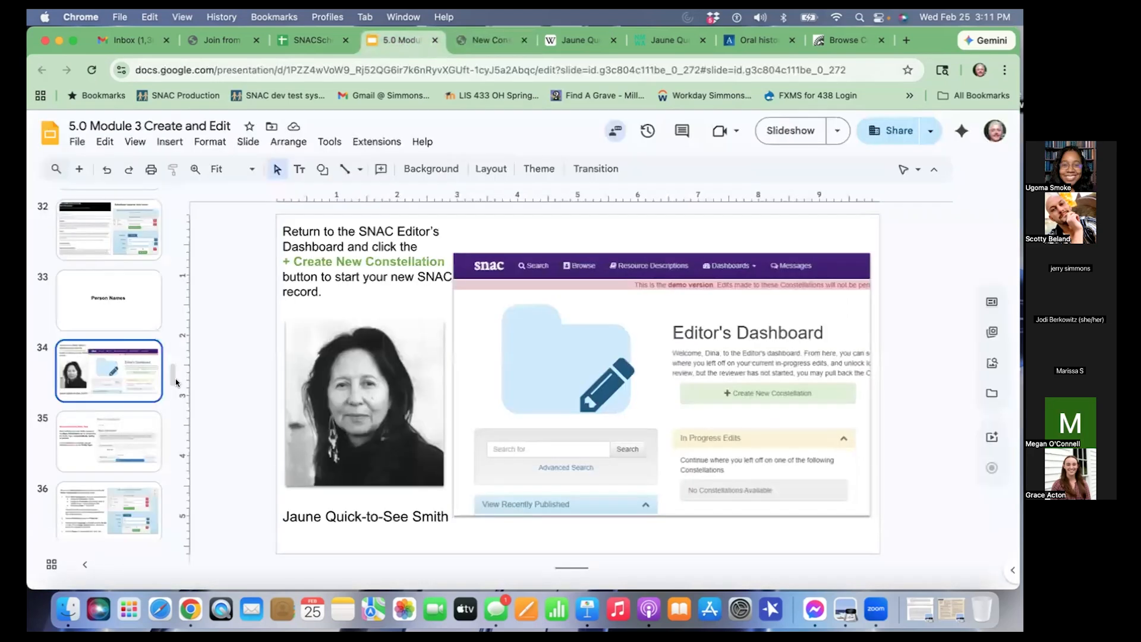
{"action": "scroll", "coordinate": [137, 428], "scroll_direction": "down", "scroll_amount": 5}
{"action": "scroll", "coordinate": [122, 450], "scroll_direction": "down", "scroll_amount": 3}
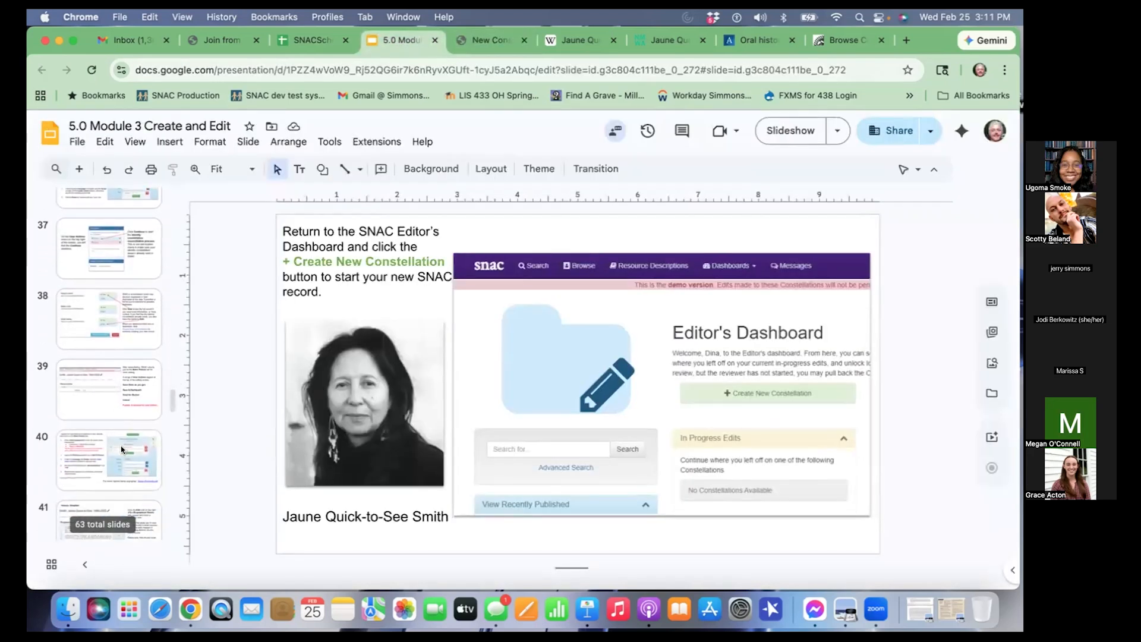
{"action": "left_click", "coordinate": [107, 390]}
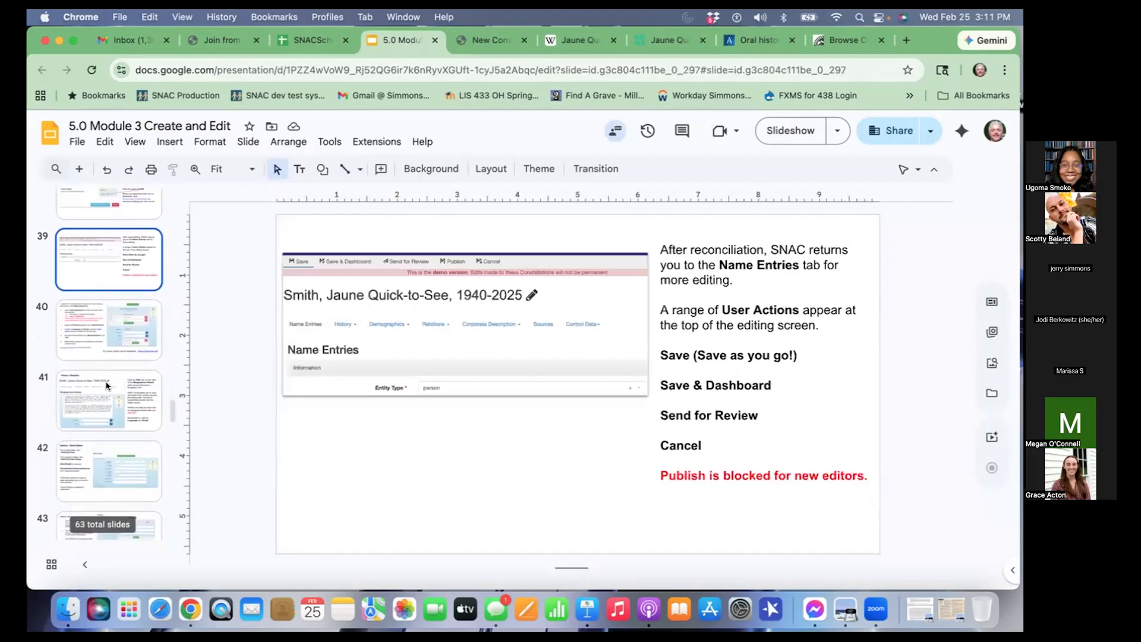
{"action": "left_click", "coordinate": [87, 326]}
{"action": "scroll", "coordinate": [87, 326], "scroll_direction": "down", "scroll_amount": 2}
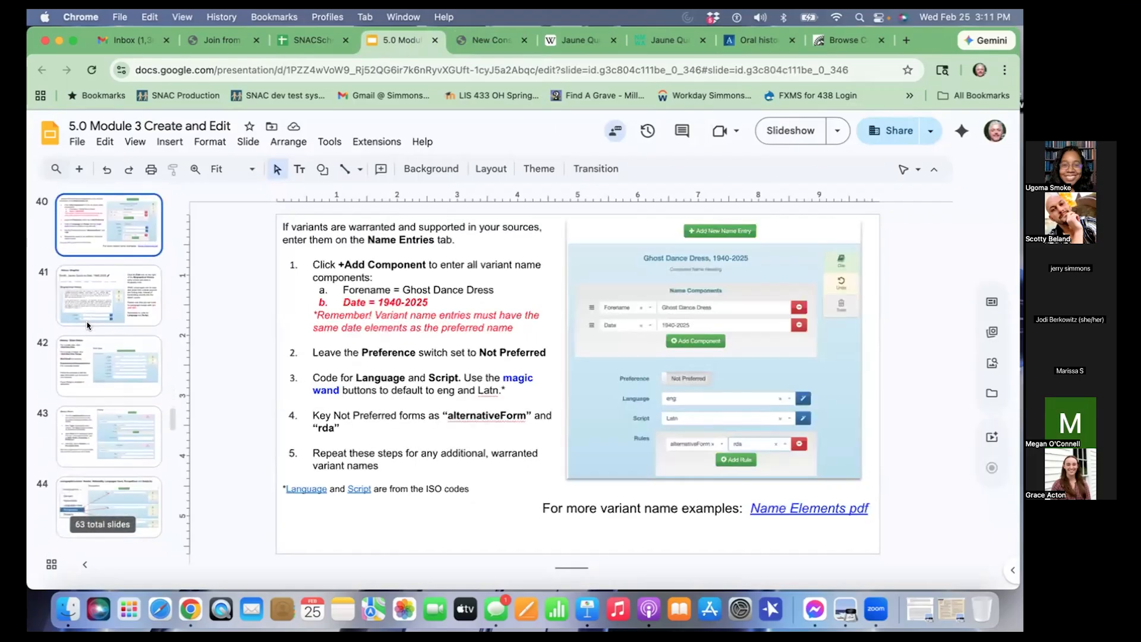
{"action": "left_click", "coordinate": [89, 303]}
{"action": "scroll", "coordinate": [80, 374], "scroll_direction": "down", "scroll_amount": 5}
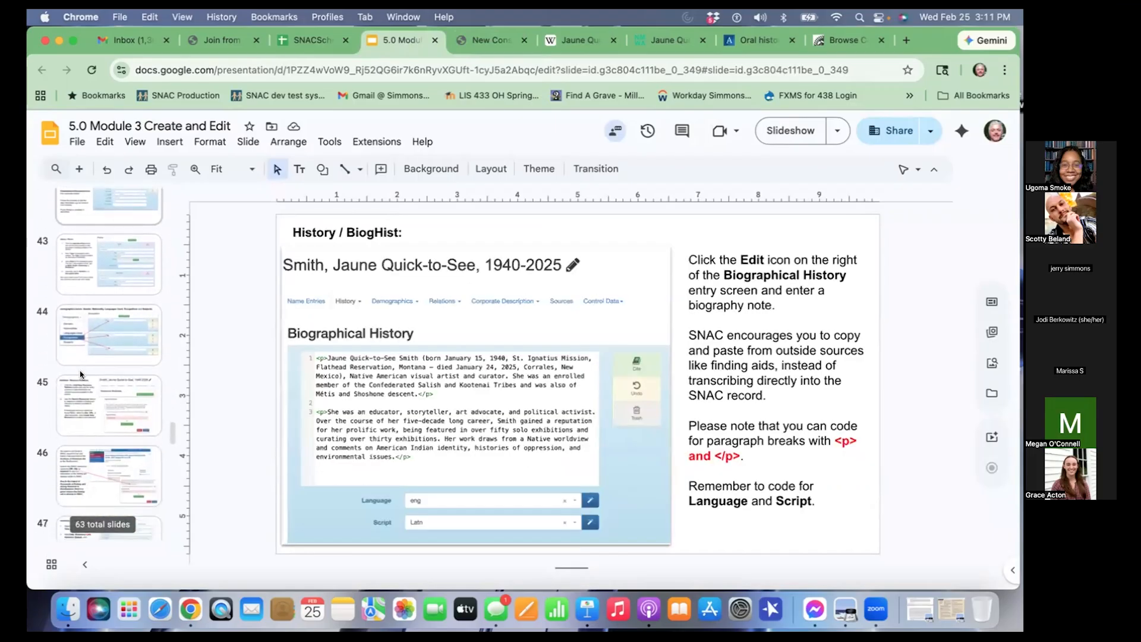
{"action": "scroll", "coordinate": [73, 343], "scroll_direction": "down", "scroll_amount": 4}
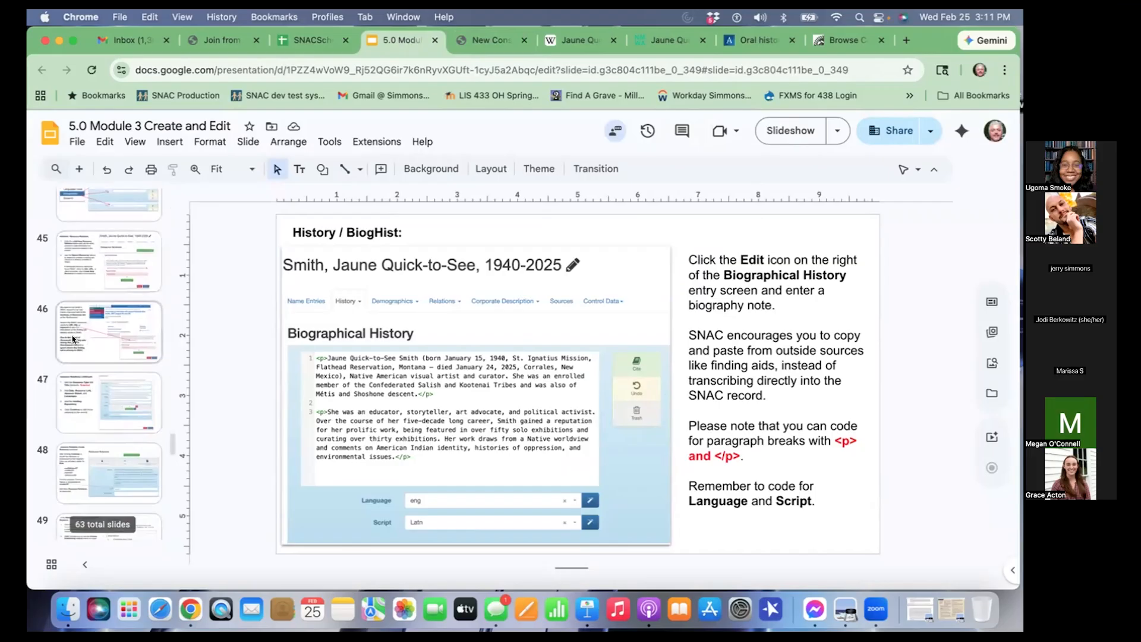
{"action": "left_click", "coordinate": [72, 340]}
{"action": "left_click", "coordinate": [76, 390]}
{"action": "scroll", "coordinate": [76, 387], "scroll_direction": "down", "scroll_amount": 3}
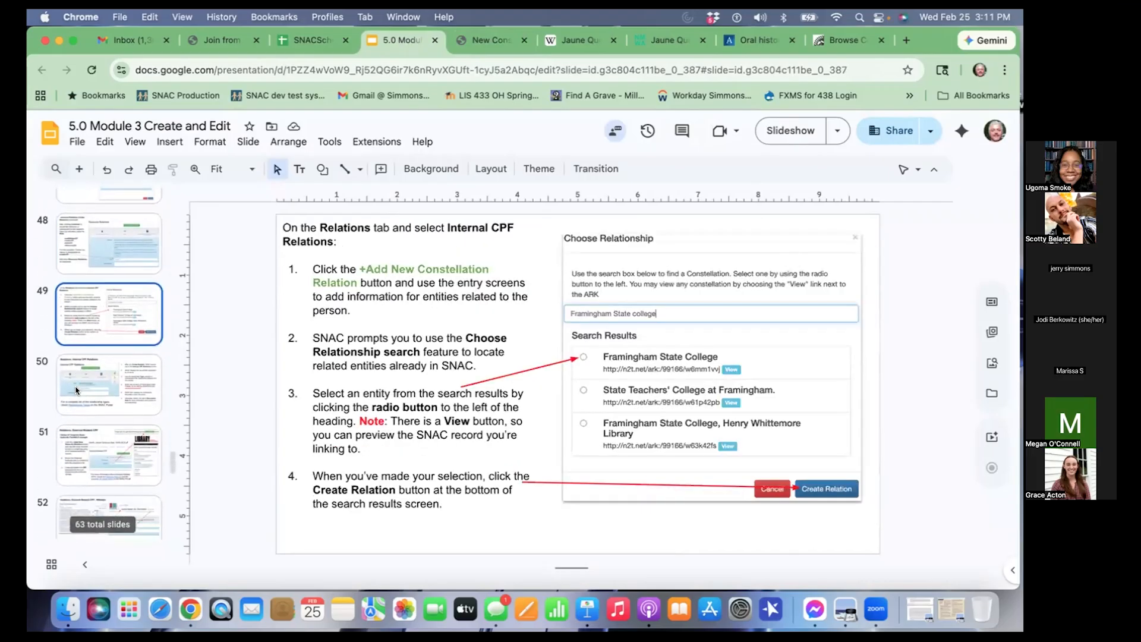
{"action": "left_click", "coordinate": [77, 345]}
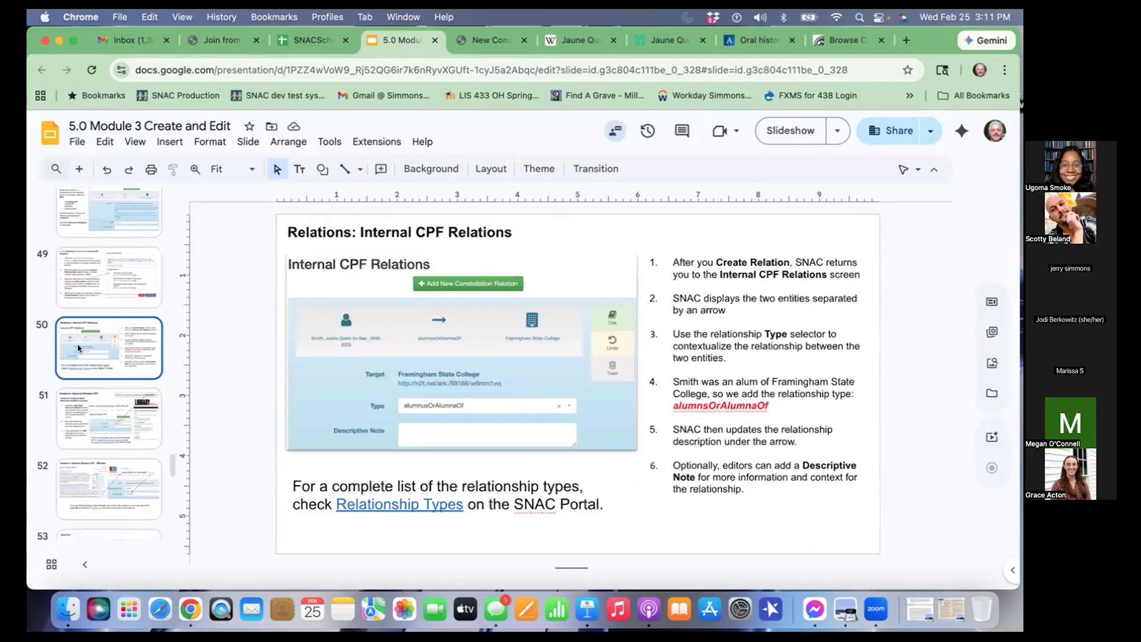
{"action": "left_click", "coordinate": [84, 407]}
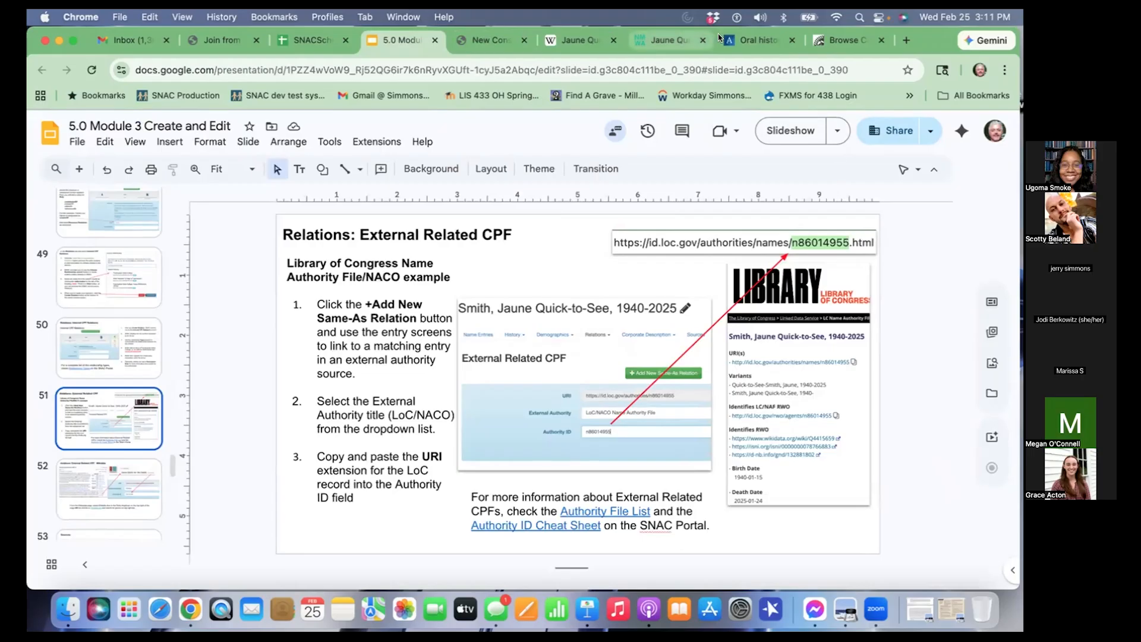
Open id.loc.gov in a new browser tab and search it for "jaune quick to see smith"
{"action": "left_click", "coordinate": [906, 40]}
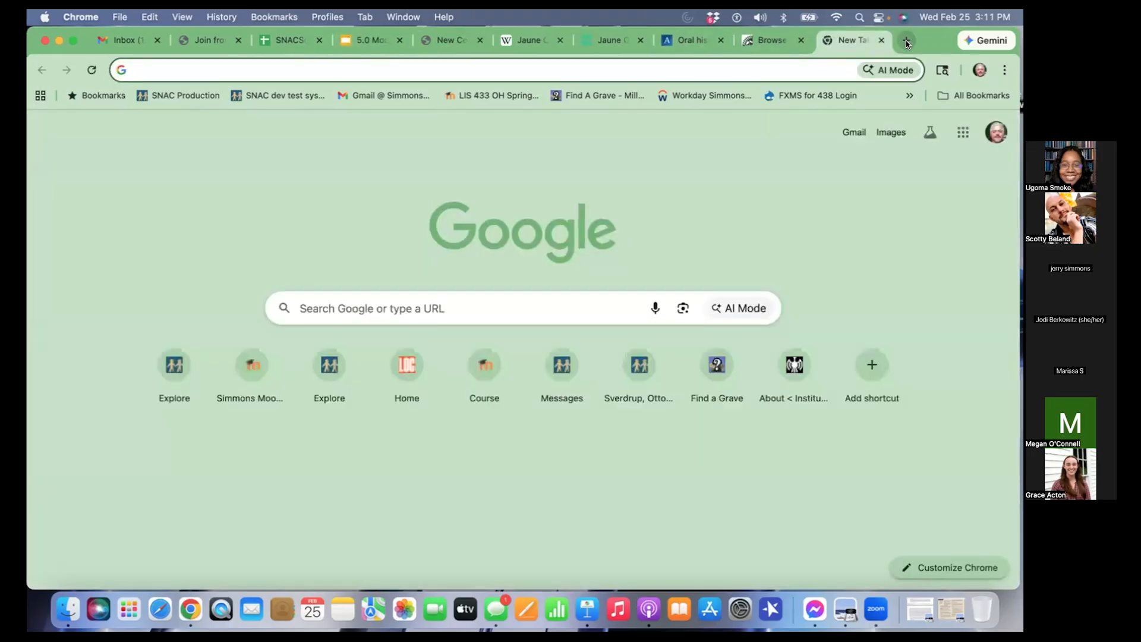
{"action": "type", "text": "id"}
{"action": "key", "text": "Return"}
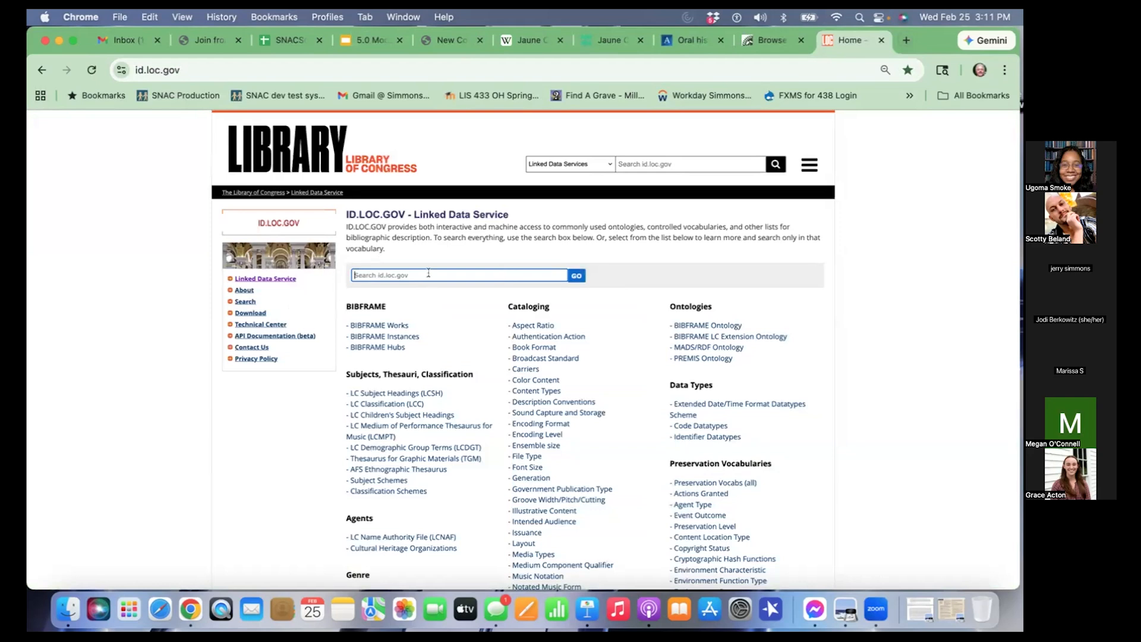
{"action": "left_click", "coordinate": [428, 275]}
{"action": "type", "text": "jaun"}
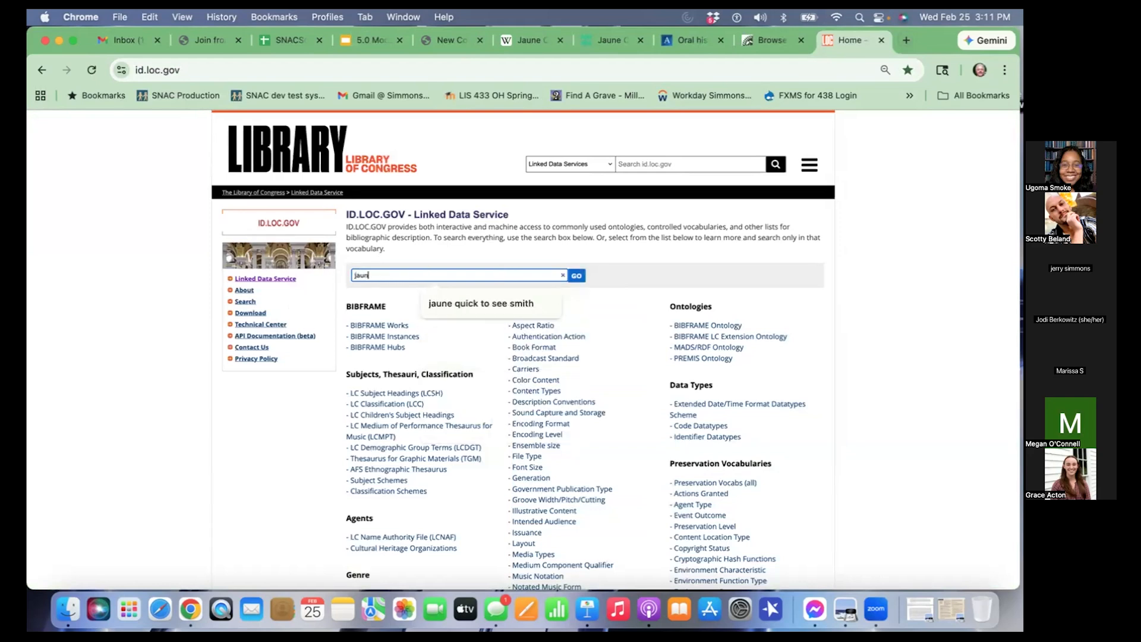
{"action": "key", "text": "Down"}
{"action": "key", "text": "Return"}
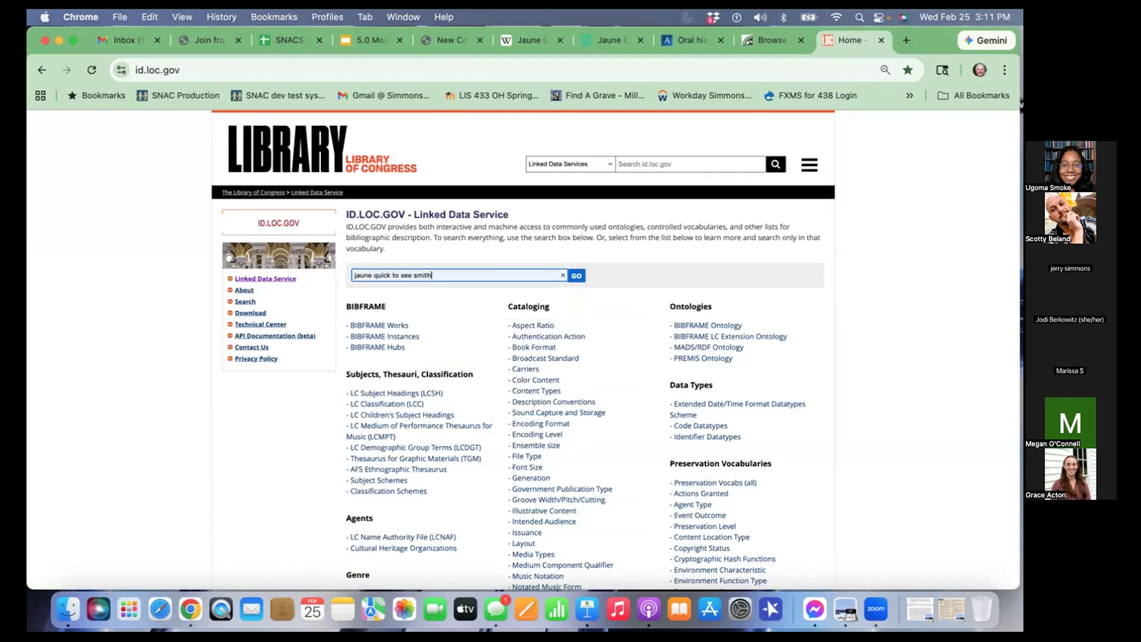
{"action": "left_click", "coordinate": [580, 277]}
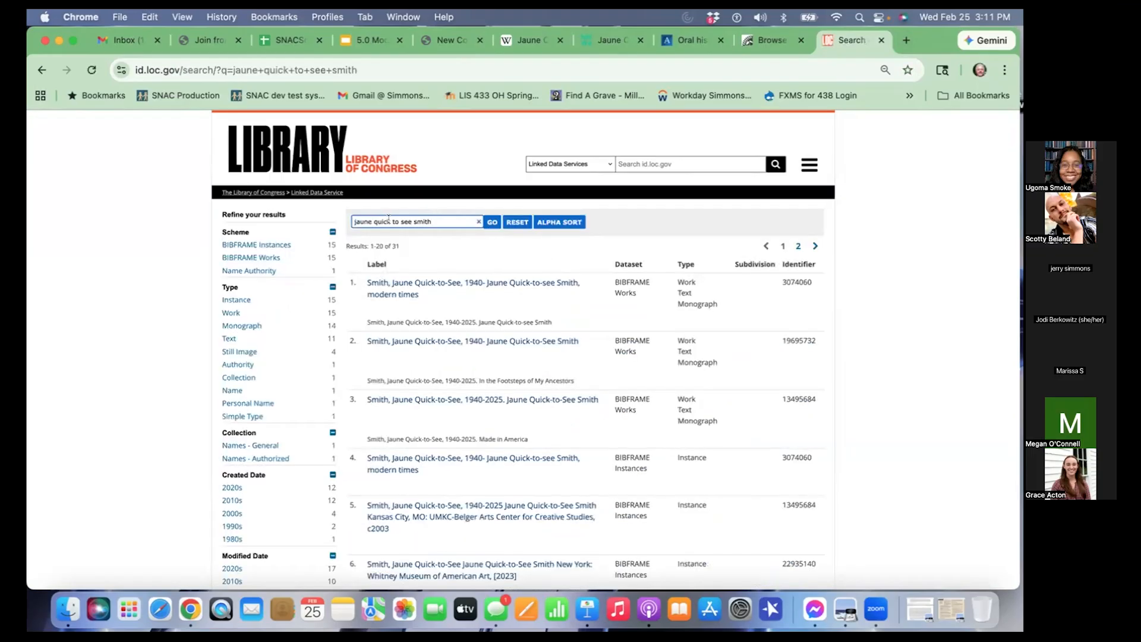
Refine the results to the Name Authority scheme and open the record for Smith, Jaune Quick-to-See, 1940-2025
{"action": "scroll", "coordinate": [488, 315], "scroll_direction": "down", "scroll_amount": 1}
{"action": "scroll", "coordinate": [488, 315], "scroll_direction": "down", "scroll_amount": 1}
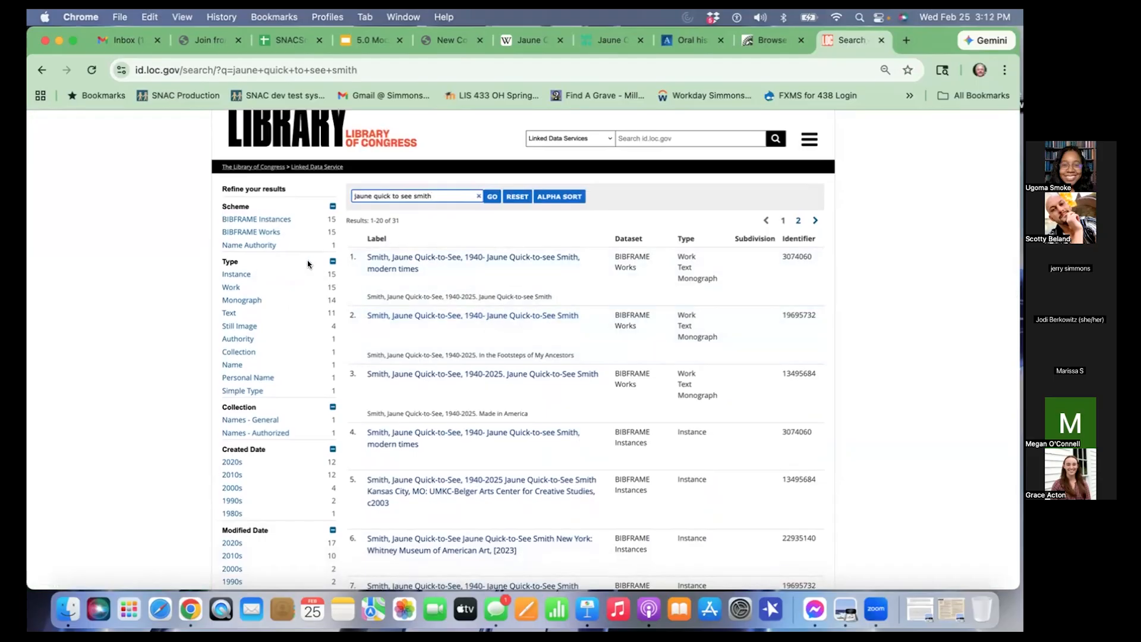
{"action": "left_click", "coordinate": [271, 249]}
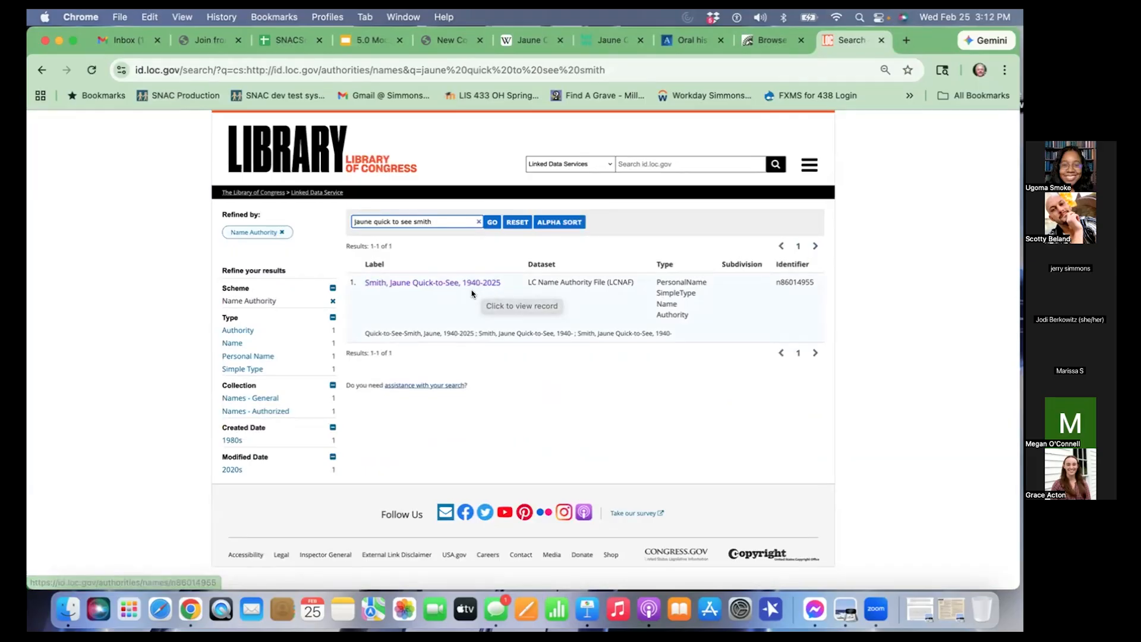
{"action": "left_click", "coordinate": [474, 284]}
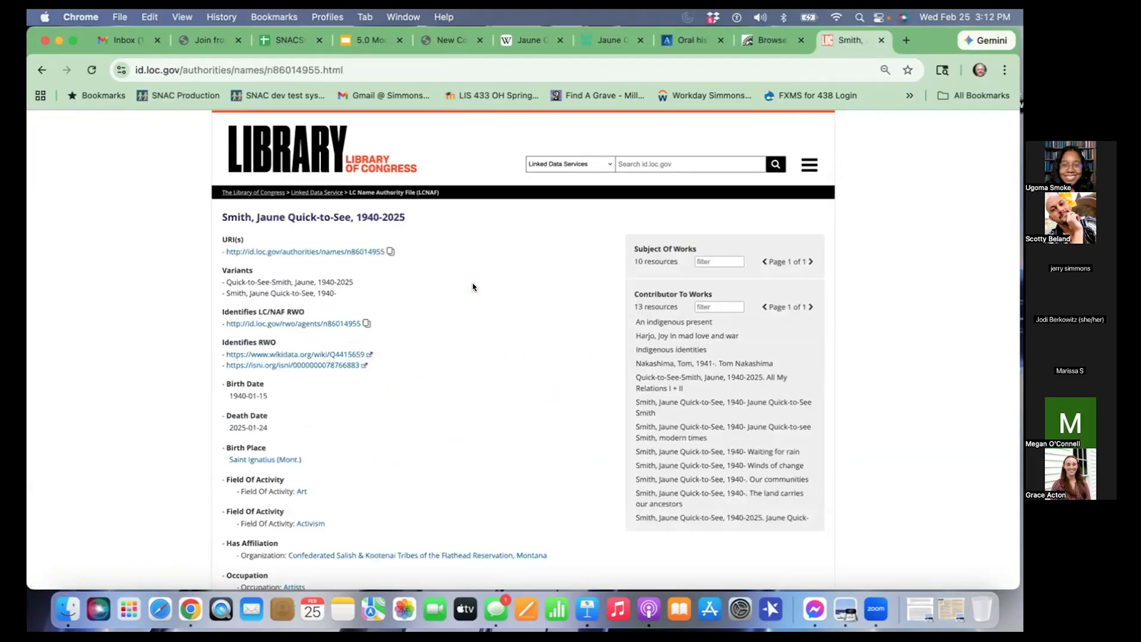
Copy the authority ID n86014955 from the Library of Congress record's web address
{"action": "scroll", "coordinate": [472, 288], "scroll_direction": "down", "scroll_amount": 1}
{"action": "scroll", "coordinate": [473, 288], "scroll_direction": "up", "scroll_amount": 1}
{"action": "scroll", "coordinate": [472, 288], "scroll_direction": "down", "scroll_amount": 1}
{"action": "left_click", "coordinate": [271, 69]}
{"action": "left_click", "coordinate": [273, 70]}
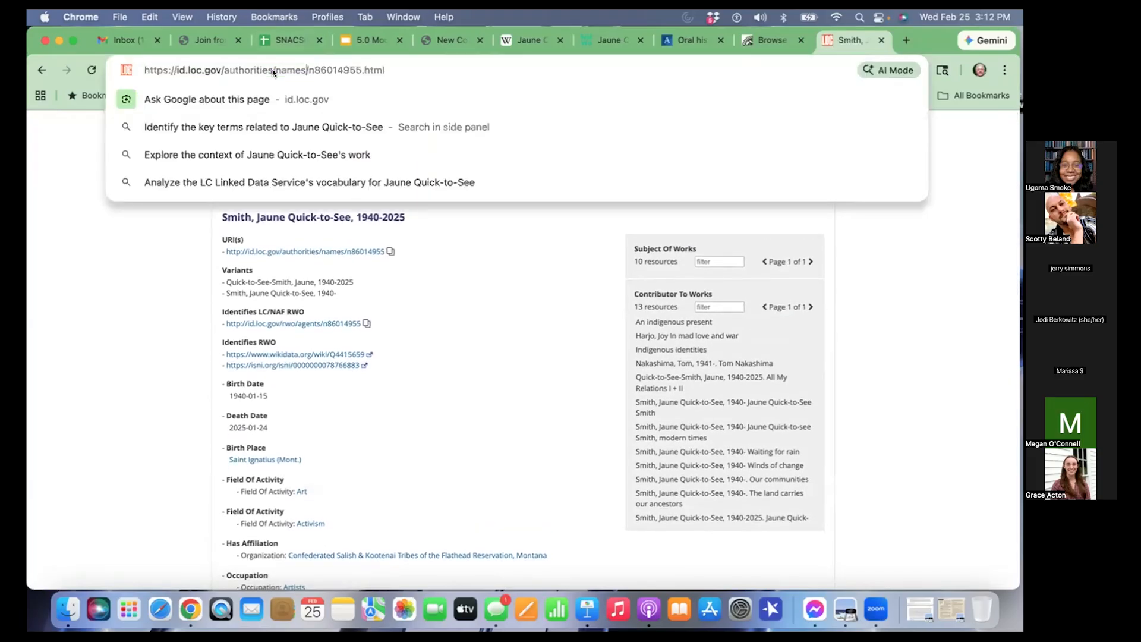
{"action": "left_click_drag", "start_coordinate": [308, 69], "coordinate": [362, 70]}
{"action": "key", "text": "super+c"}
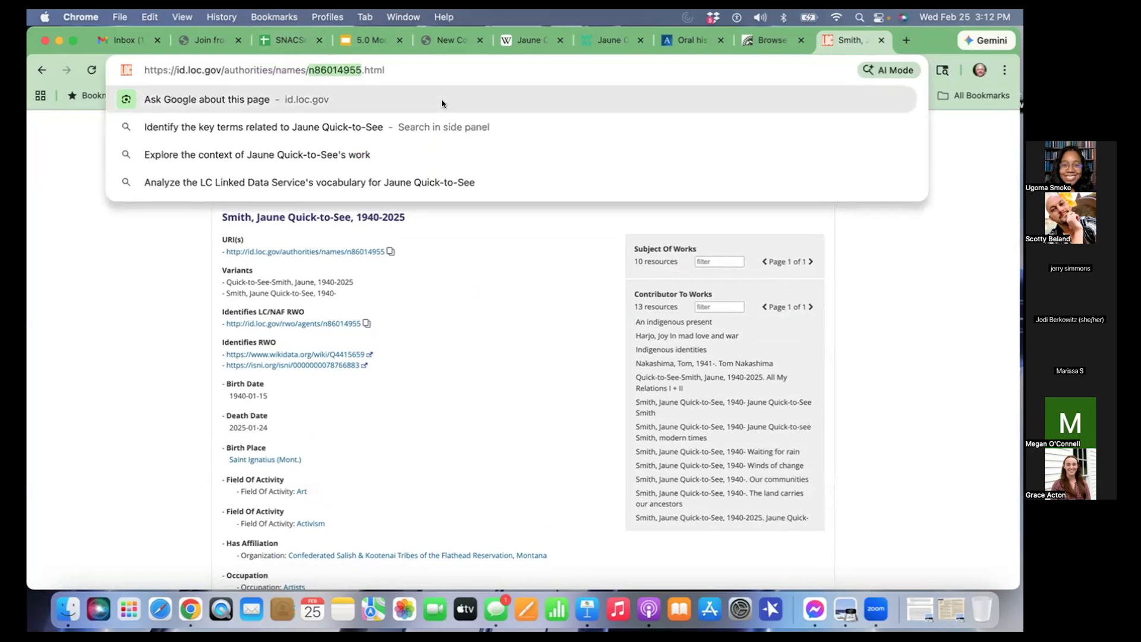
Back in the SNAC record, add a new same-as relation with LoC/NACO Name Authority File as the external authority
{"action": "left_click", "coordinate": [453, 39]}
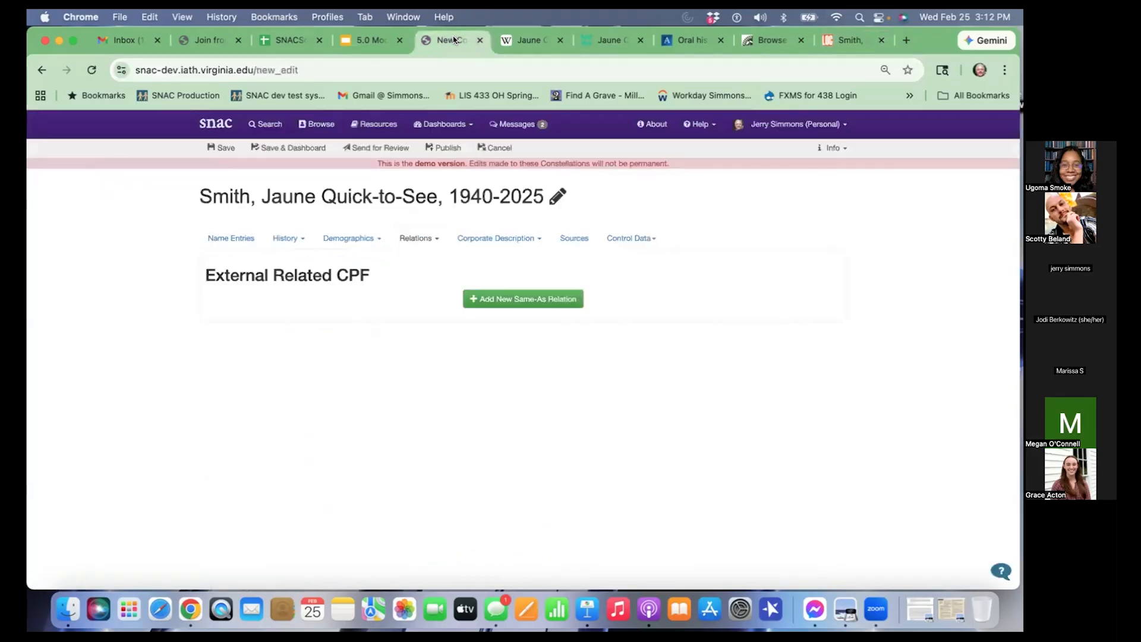
{"action": "left_click", "coordinate": [534, 304]}
{"action": "left_click", "coordinate": [444, 362]}
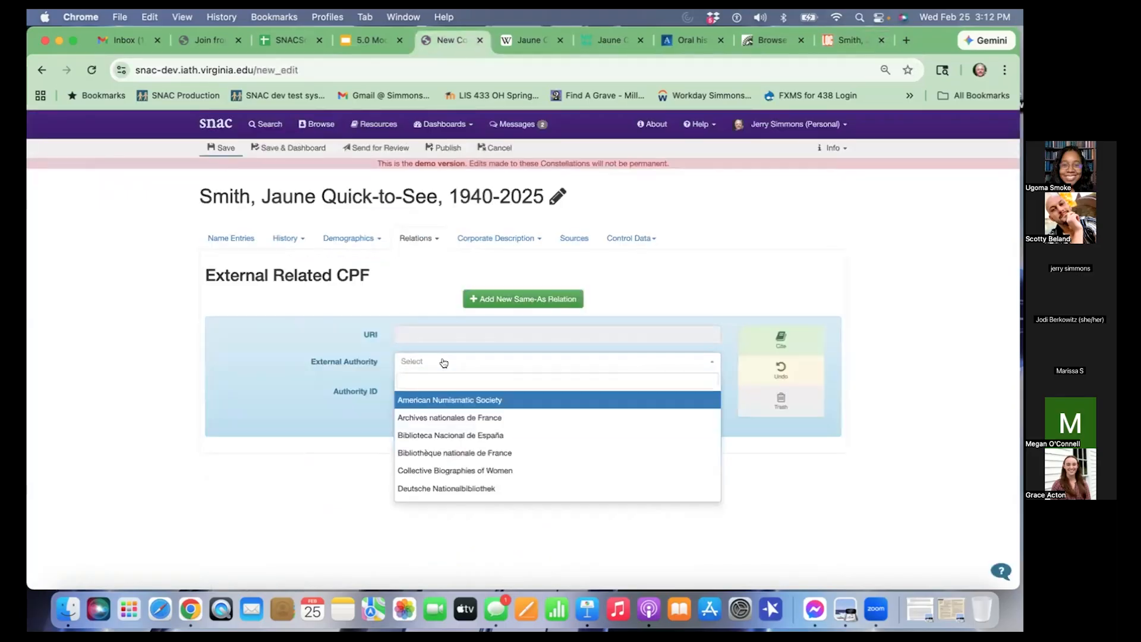
{"action": "scroll", "coordinate": [434, 416], "scroll_direction": "down", "scroll_amount": 4}
{"action": "scroll", "coordinate": [438, 416], "scroll_direction": "down", "scroll_amount": 3}
{"action": "left_click", "coordinate": [441, 459]}
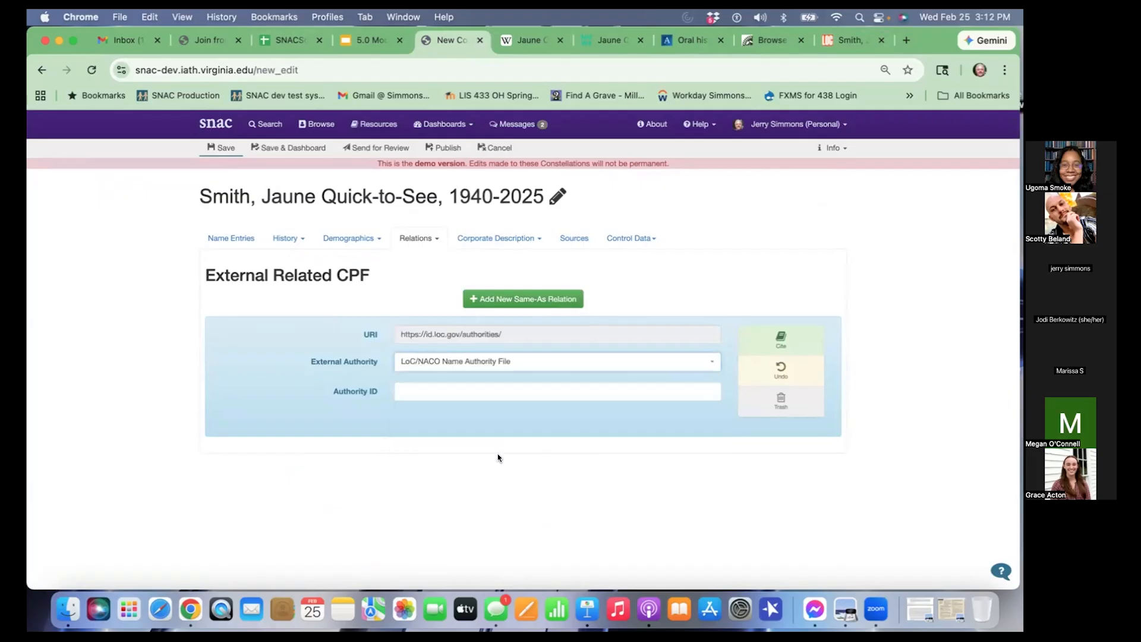
Paste n86014955 as the same-as relation's authority ID and save the constellation
{"action": "left_click", "coordinate": [474, 390]}
{"action": "key", "text": "super+v"}
{"action": "left_click", "coordinate": [454, 423]}
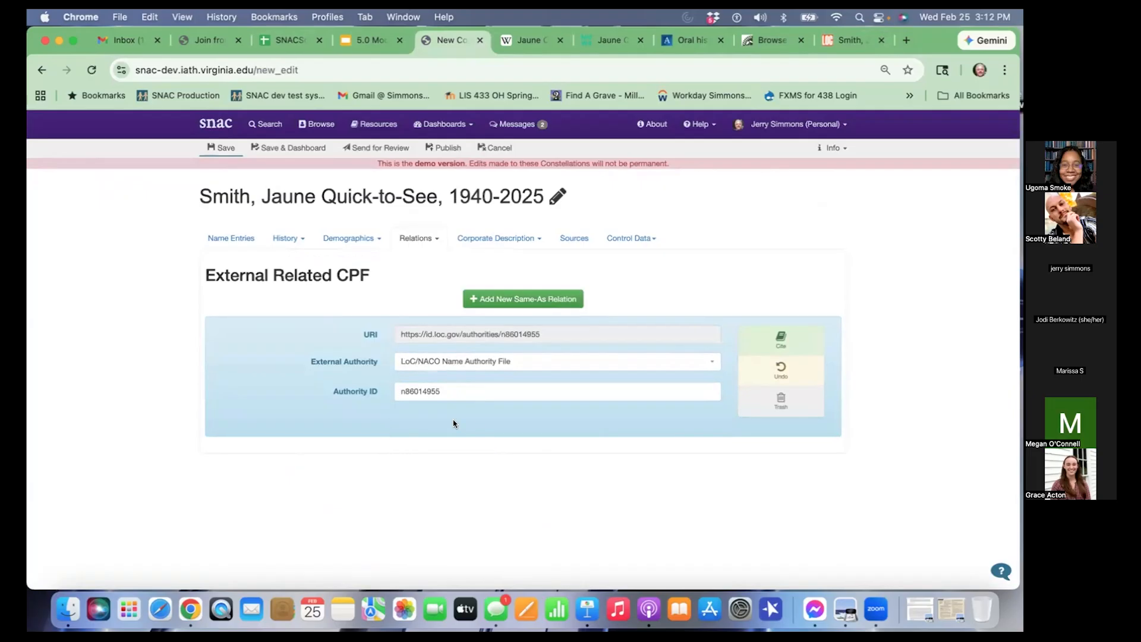
{"action": "left_click", "coordinate": [226, 149]}
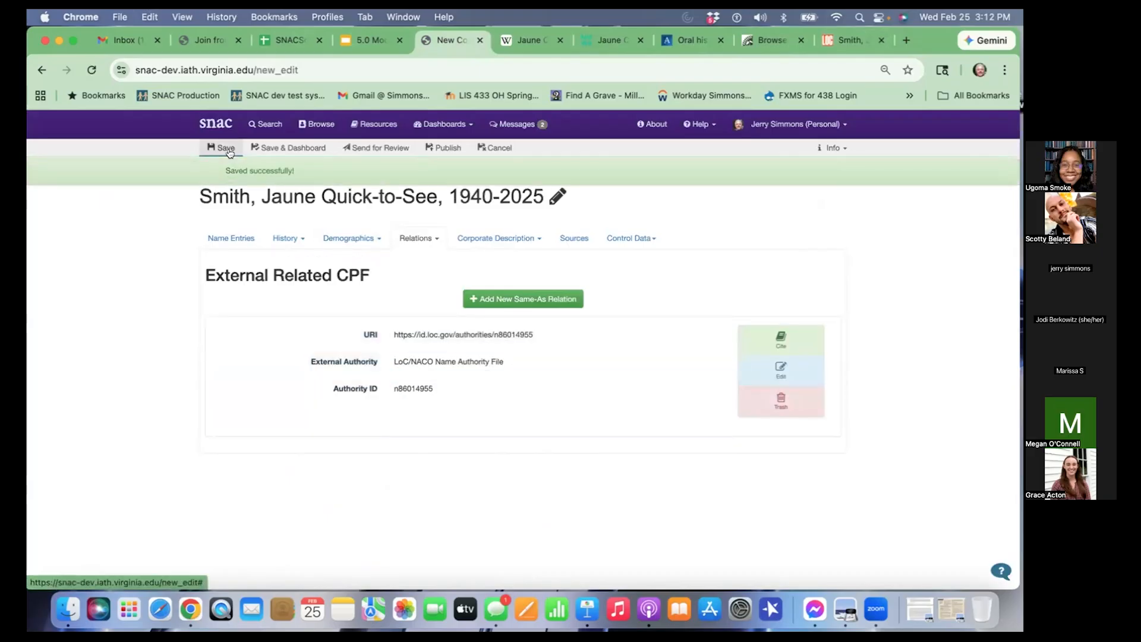
Open the Wikidata item linked from the Jaune Quick-to-See Smith Wikipedia article and copy its identifier Q4415659
{"action": "left_click", "coordinate": [533, 38]}
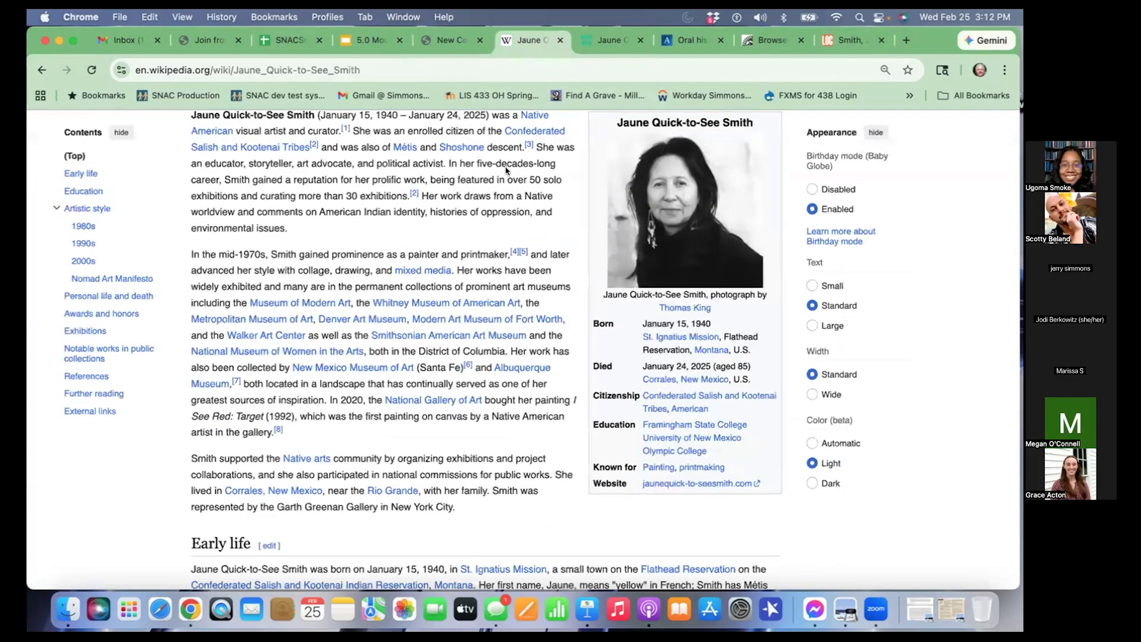
{"action": "scroll", "coordinate": [506, 170], "scroll_direction": "up", "scroll_amount": 5}
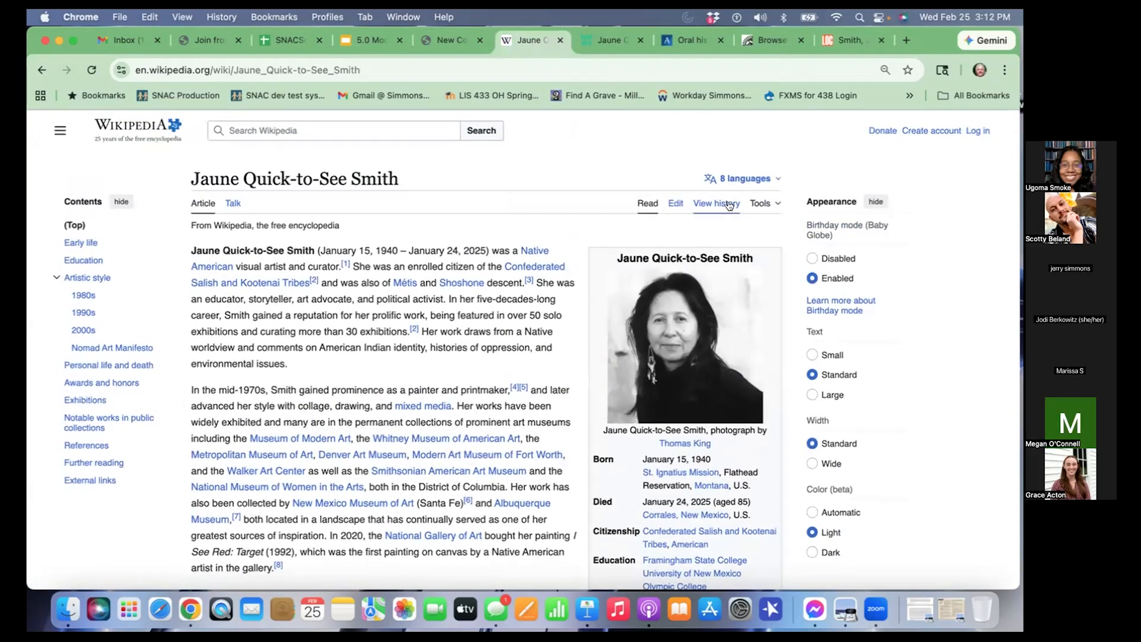
{"action": "left_click", "coordinate": [761, 203]}
{"action": "scroll", "coordinate": [708, 333], "scroll_direction": "down", "scroll_amount": 3}
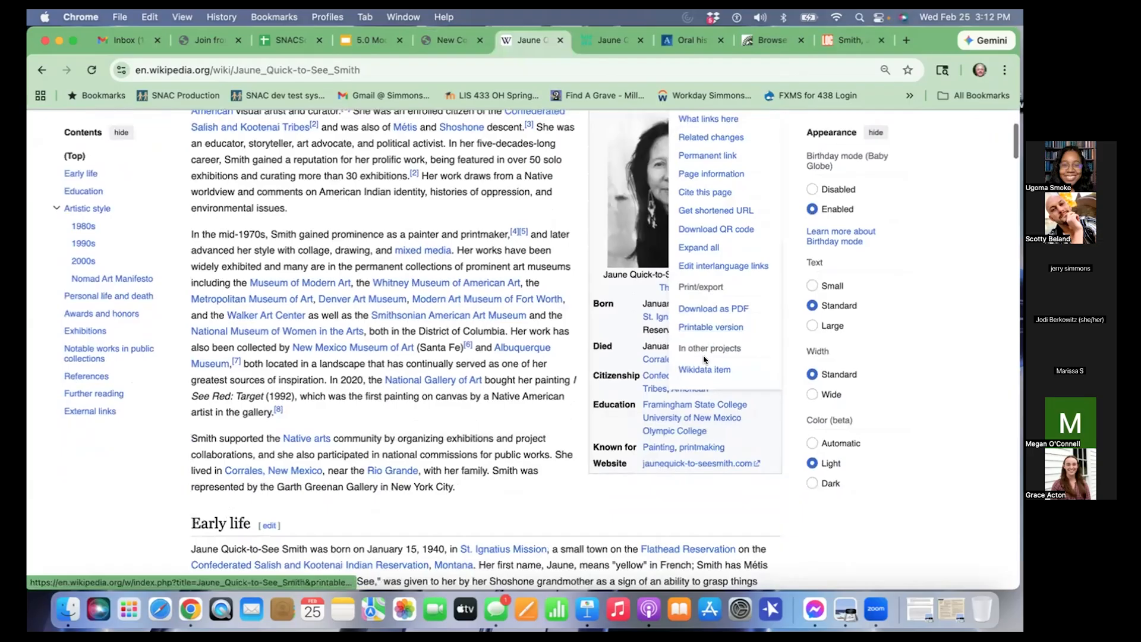
{"action": "left_click", "coordinate": [704, 369]}
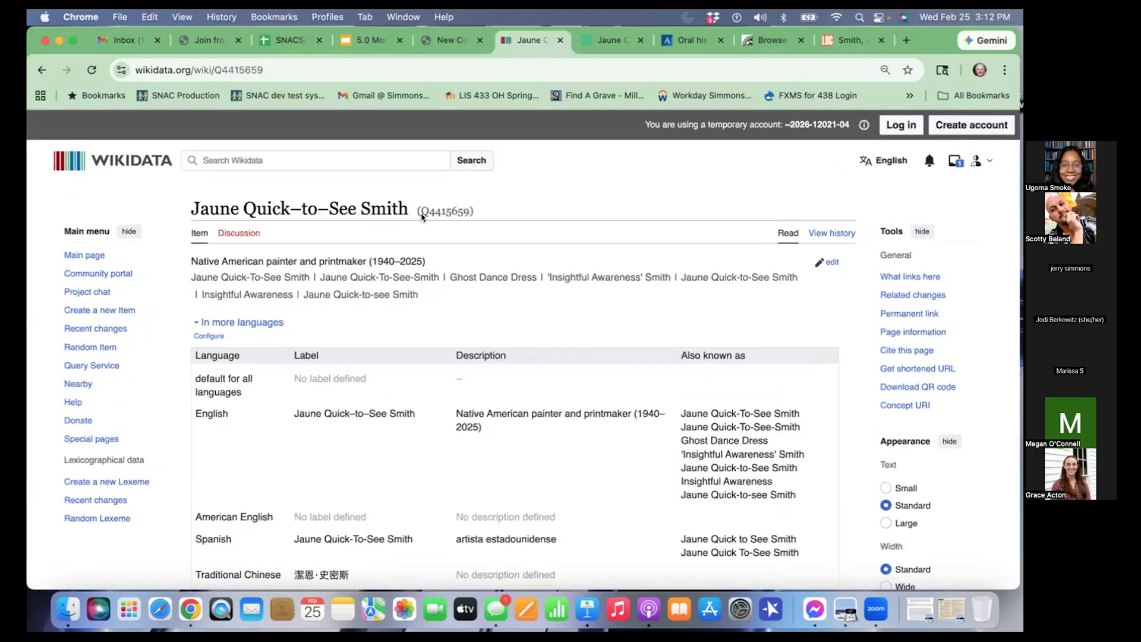
{"action": "left_click_drag", "start_coordinate": [421, 211], "coordinate": [464, 212]}
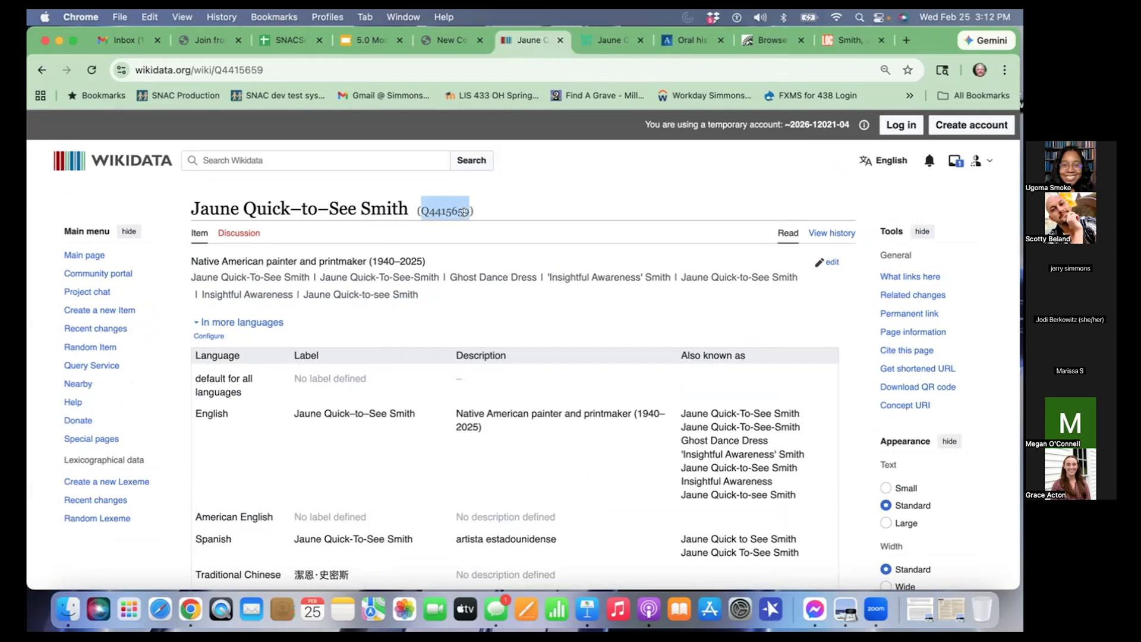
{"action": "key", "text": "super+c"}
Back in the SNAC record, add another same-as relation with Wikidata as the external authority
{"action": "left_click", "coordinate": [454, 40]}
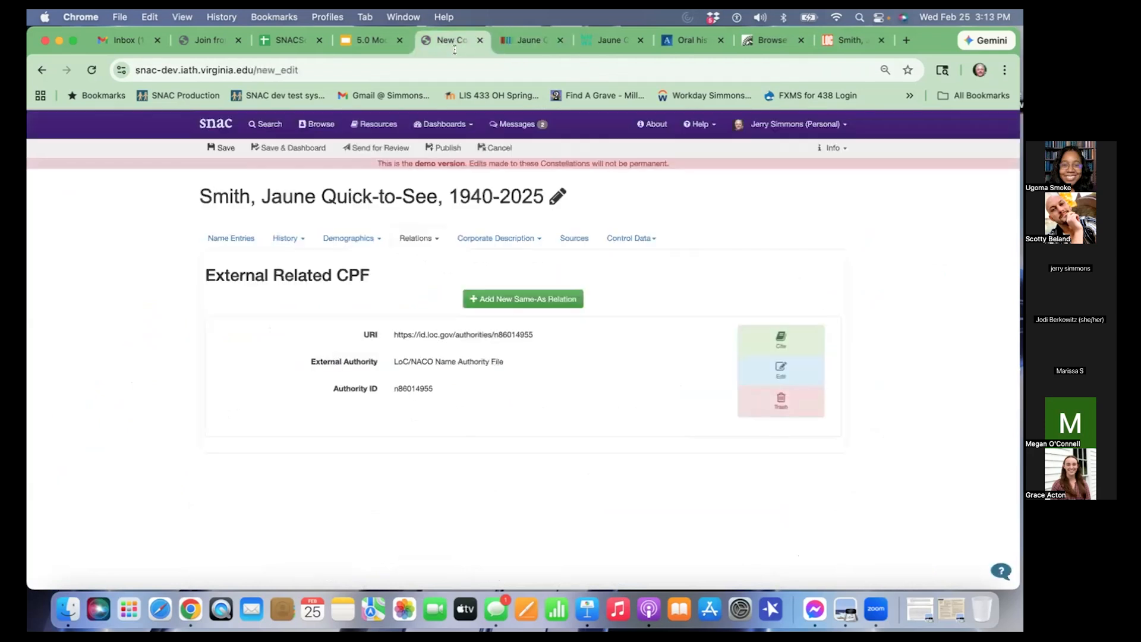
{"action": "left_click", "coordinate": [572, 300]}
{"action": "left_click", "coordinate": [471, 361]}
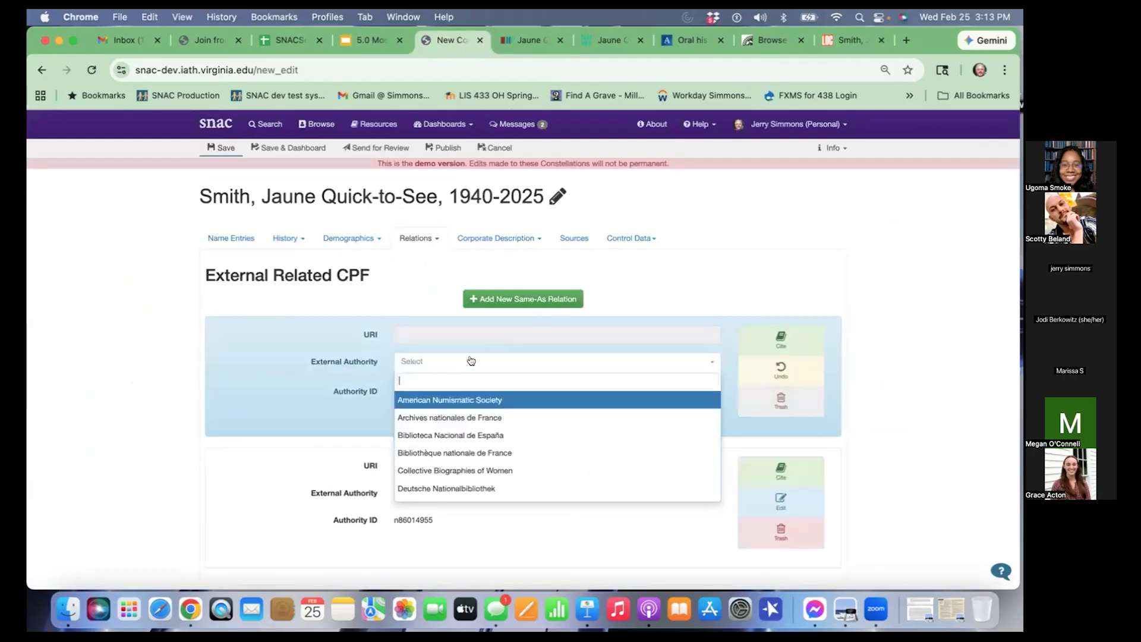
{"action": "scroll", "coordinate": [450, 421], "scroll_direction": "down", "scroll_amount": 6}
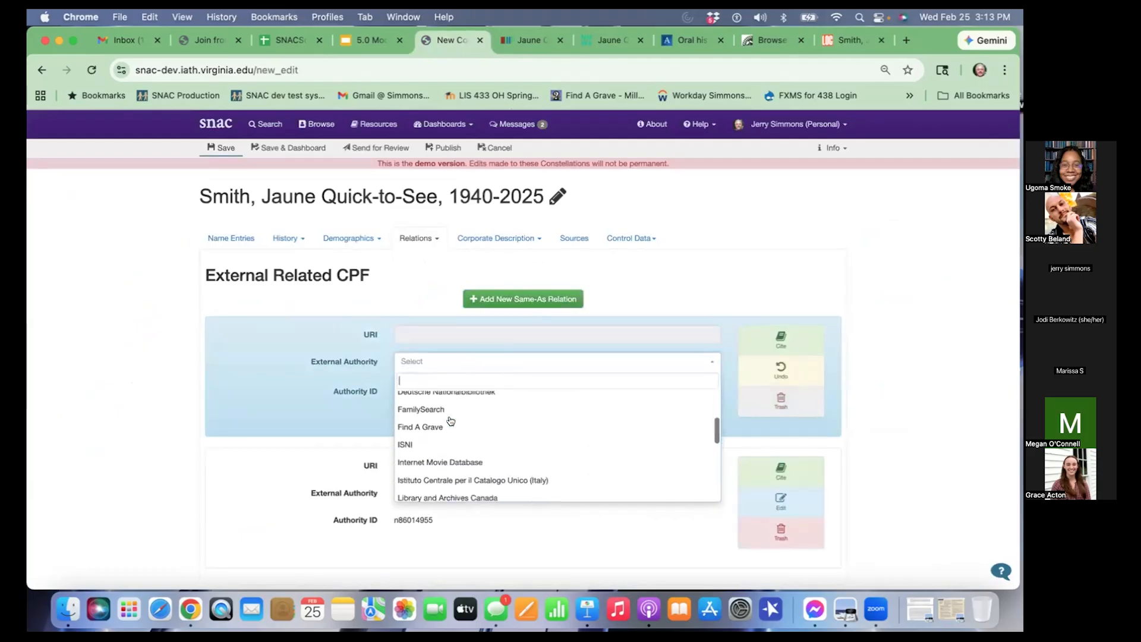
{"action": "scroll", "coordinate": [450, 421], "scroll_direction": "down", "scroll_amount": 4}
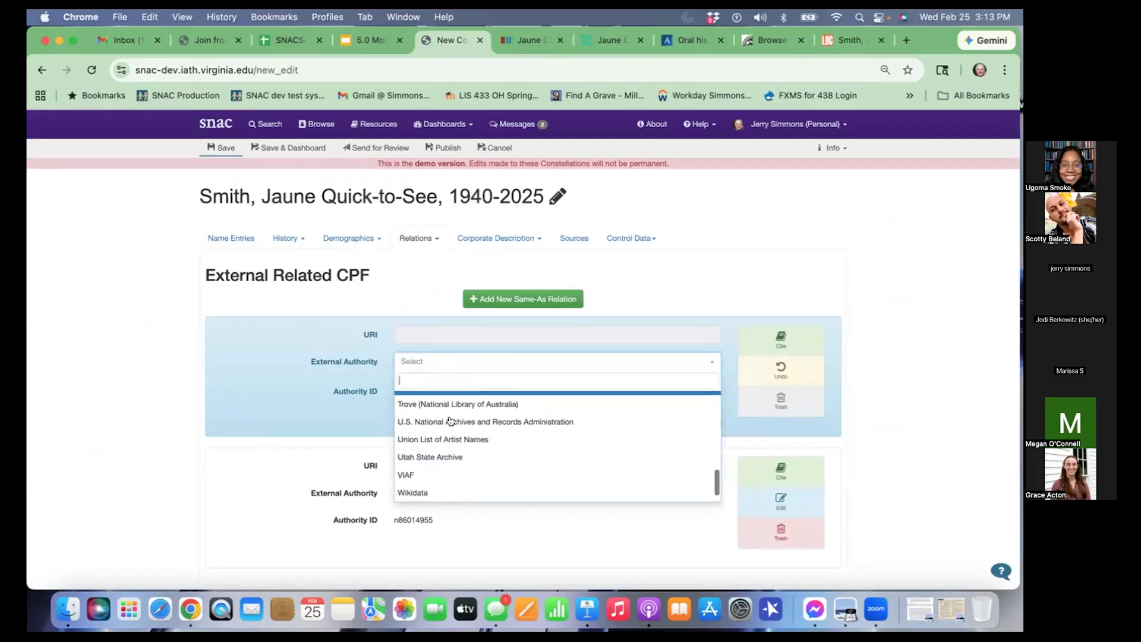
{"action": "left_click", "coordinate": [440, 474]}
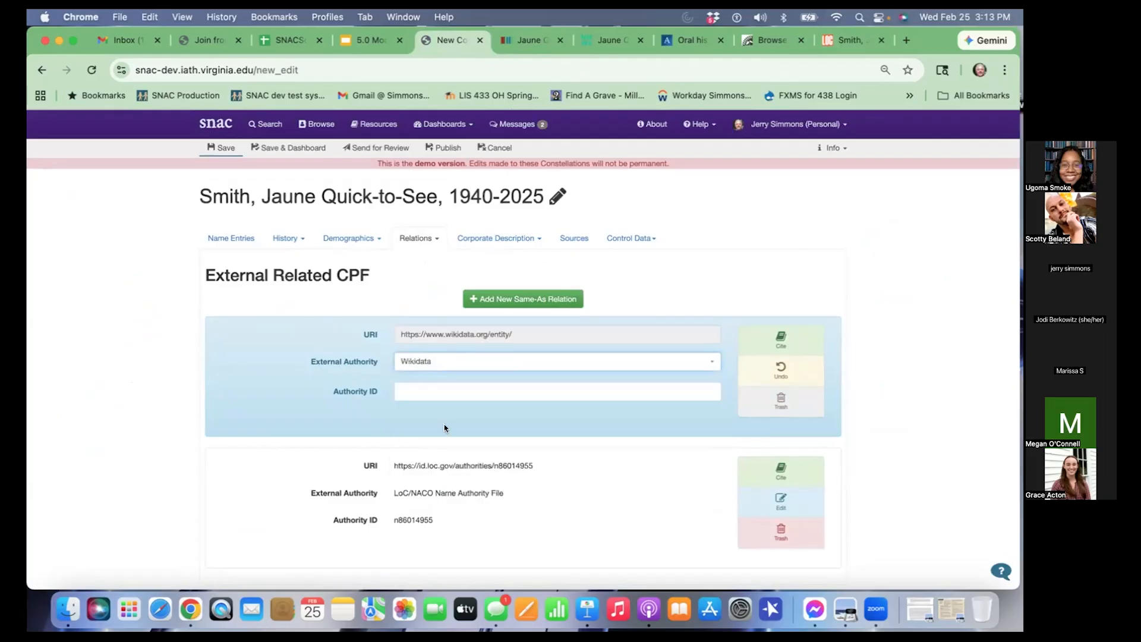
Paste Q4415659 as the Wikidata relation's authority ID and save the constellation
{"action": "left_click", "coordinate": [450, 390]}
{"action": "key", "text": "super+v"}
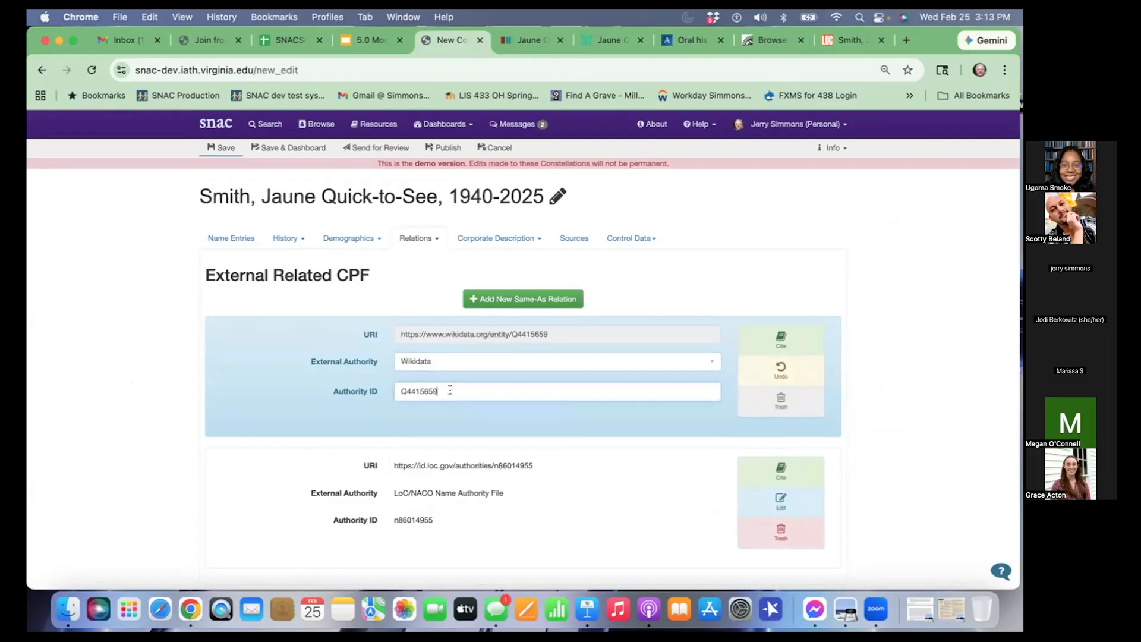
{"action": "left_click", "coordinate": [570, 482]}
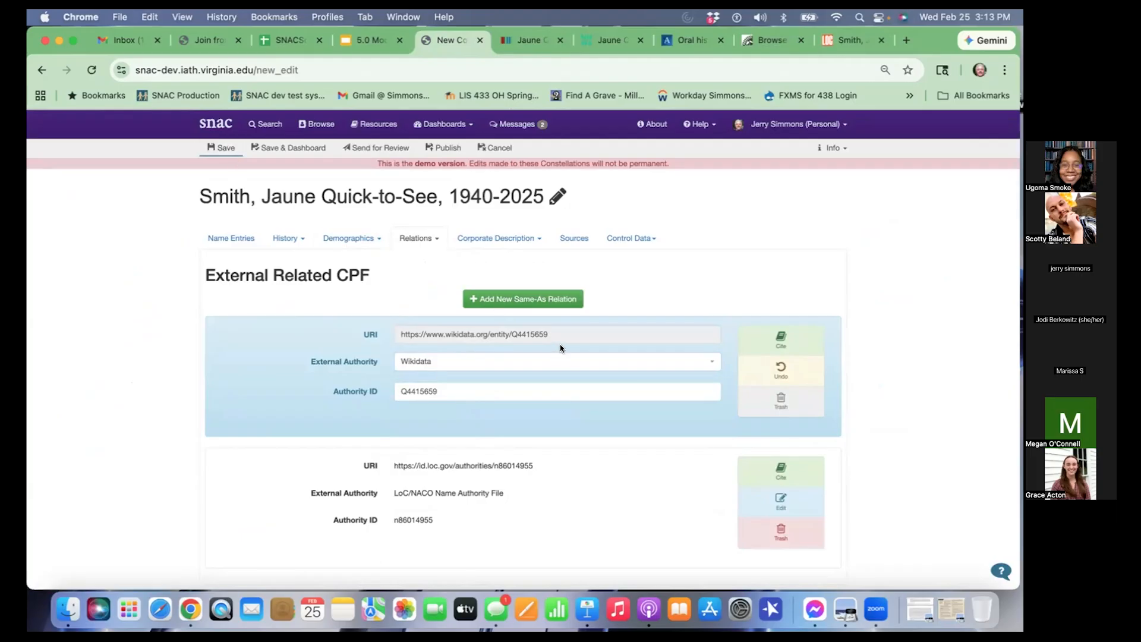
{"action": "double_click", "coordinate": [539, 328]}
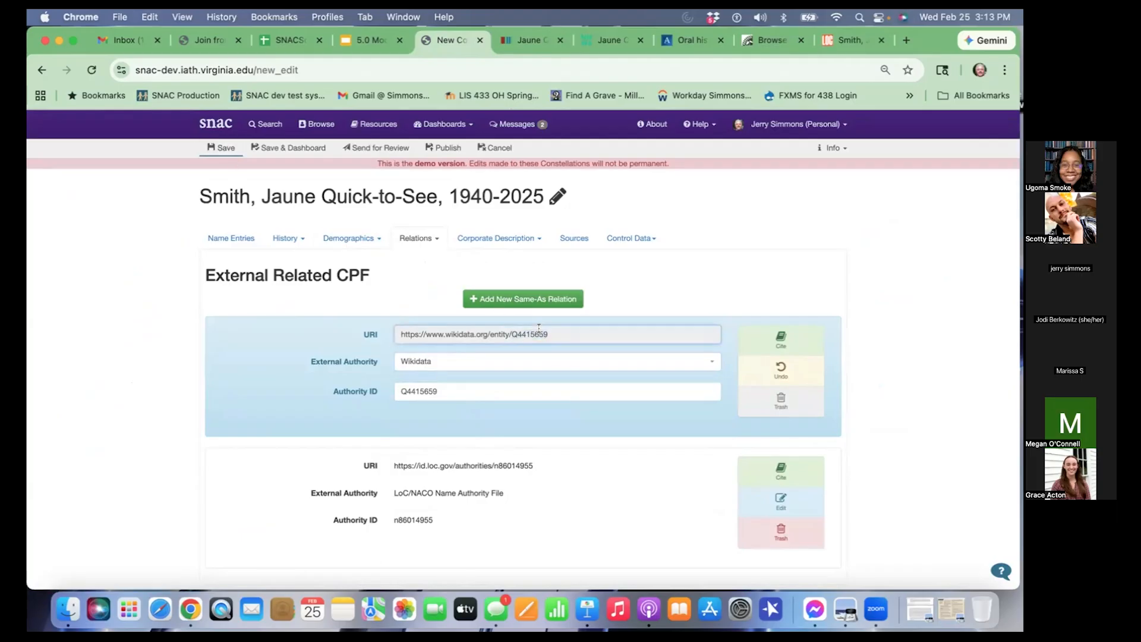
{"action": "triple_click", "coordinate": [539, 328]}
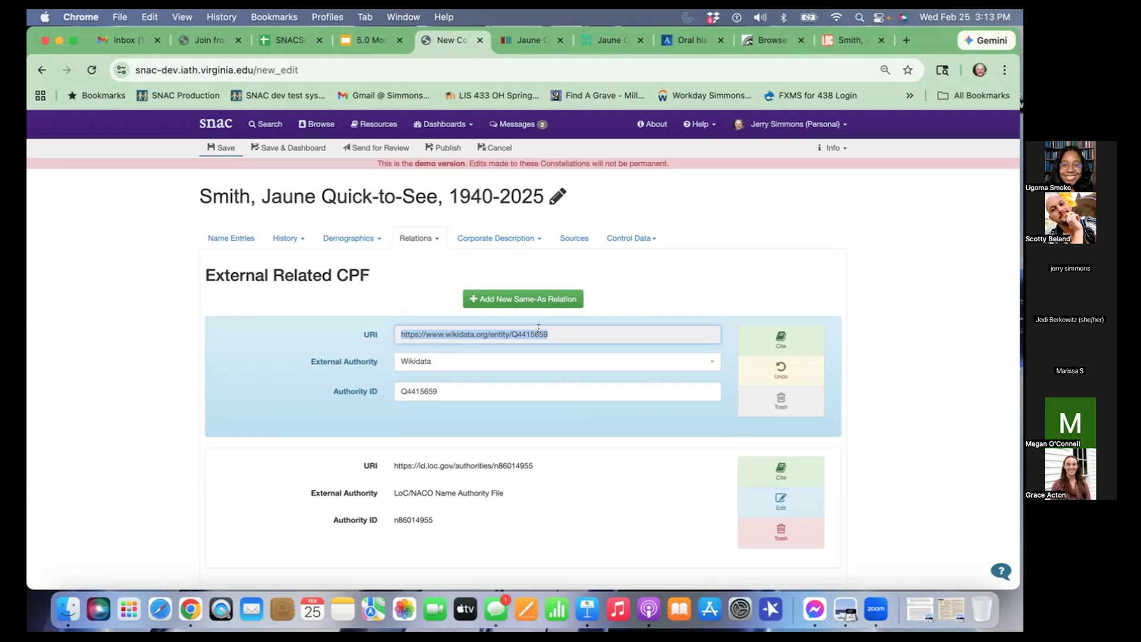
{"action": "left_click", "coordinate": [479, 257]}
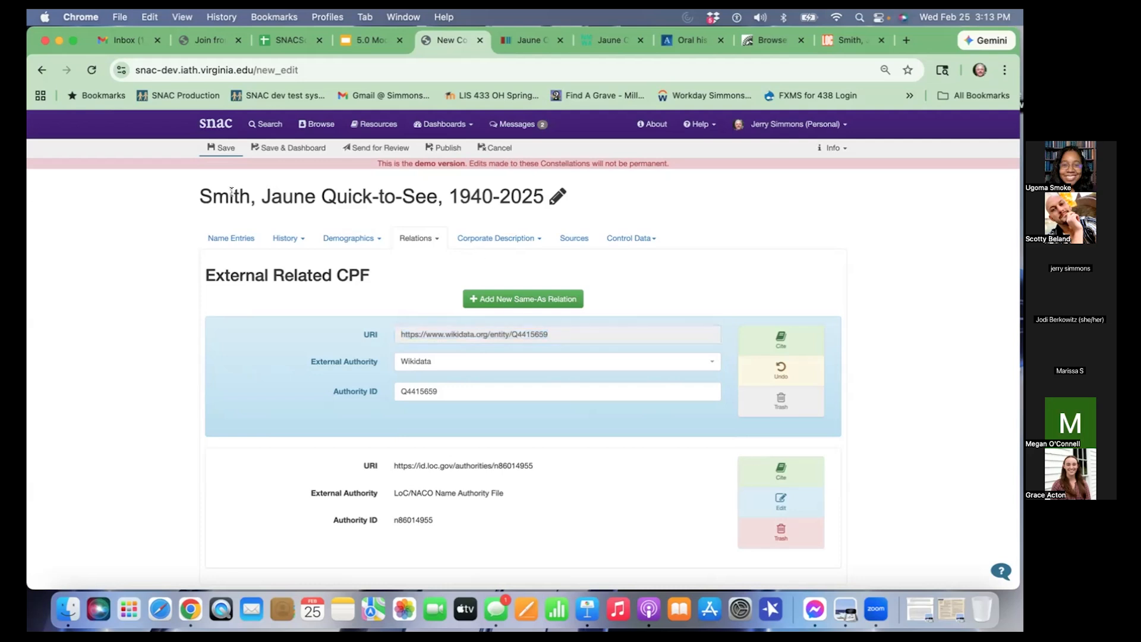
{"action": "left_click", "coordinate": [220, 150]}
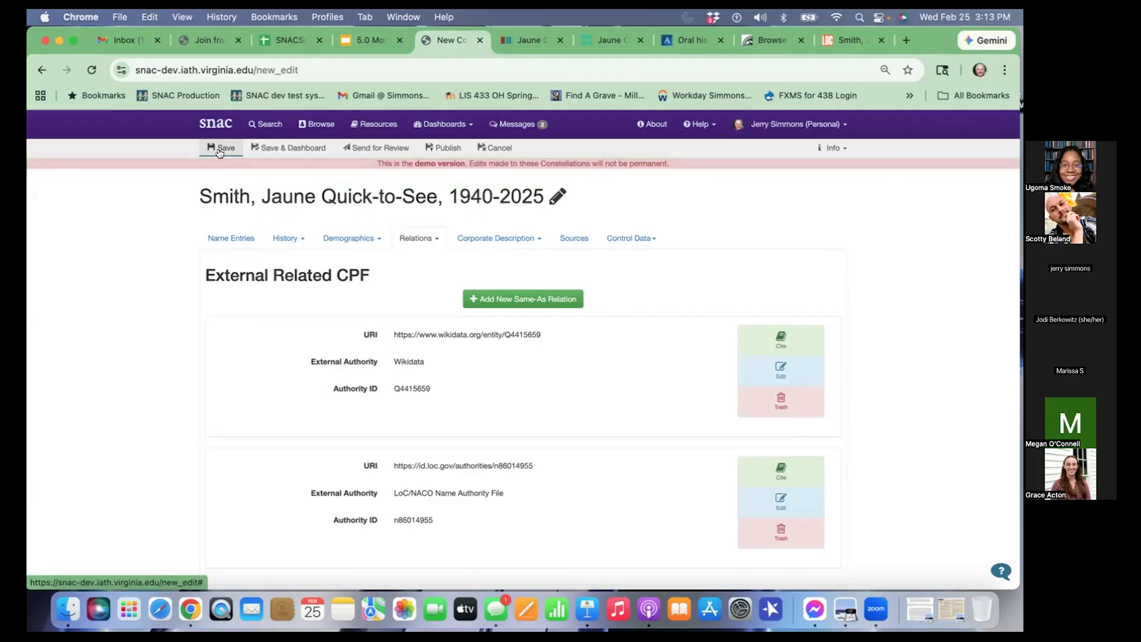
Go to the record's Sources section and add a new blank source
{"action": "left_click", "coordinate": [434, 239]}
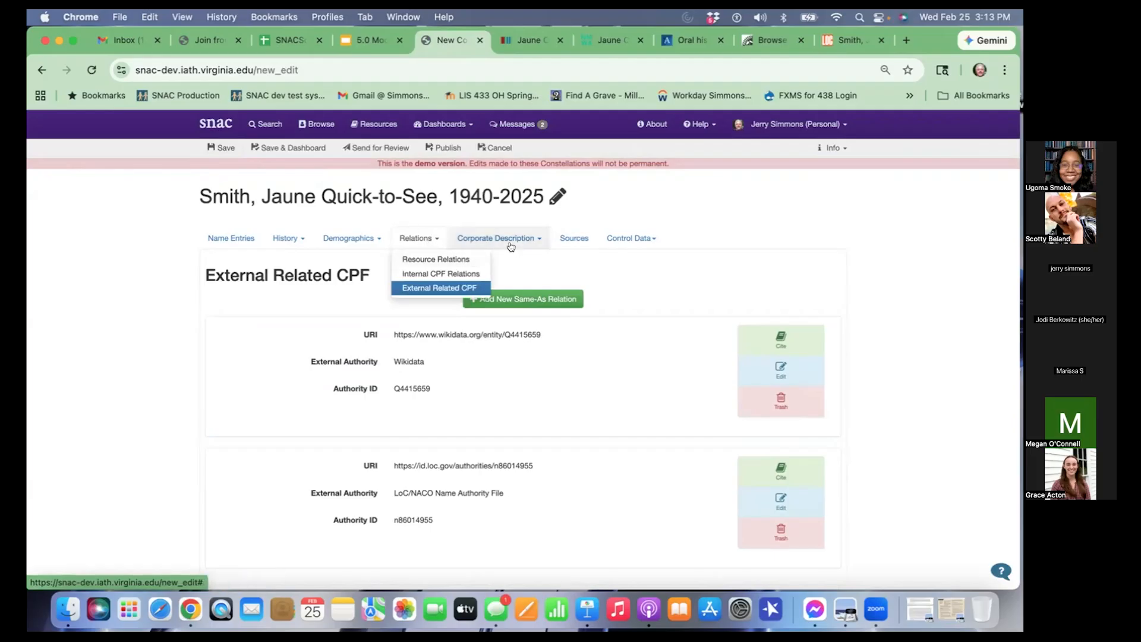
{"action": "left_click", "coordinate": [514, 264]}
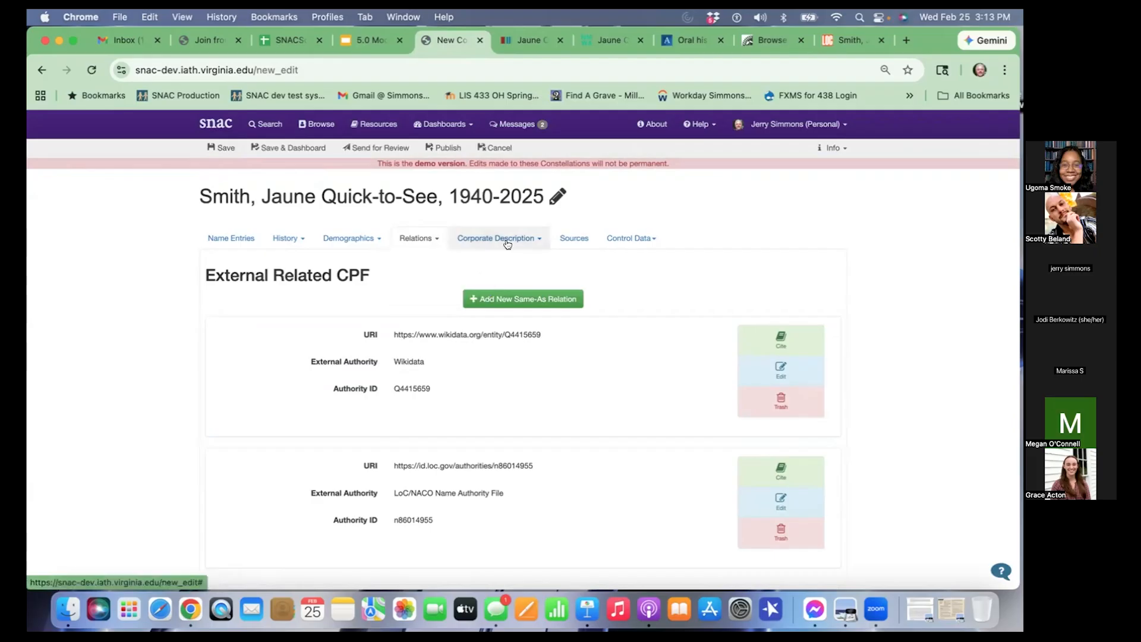
{"action": "left_click", "coordinate": [580, 239]}
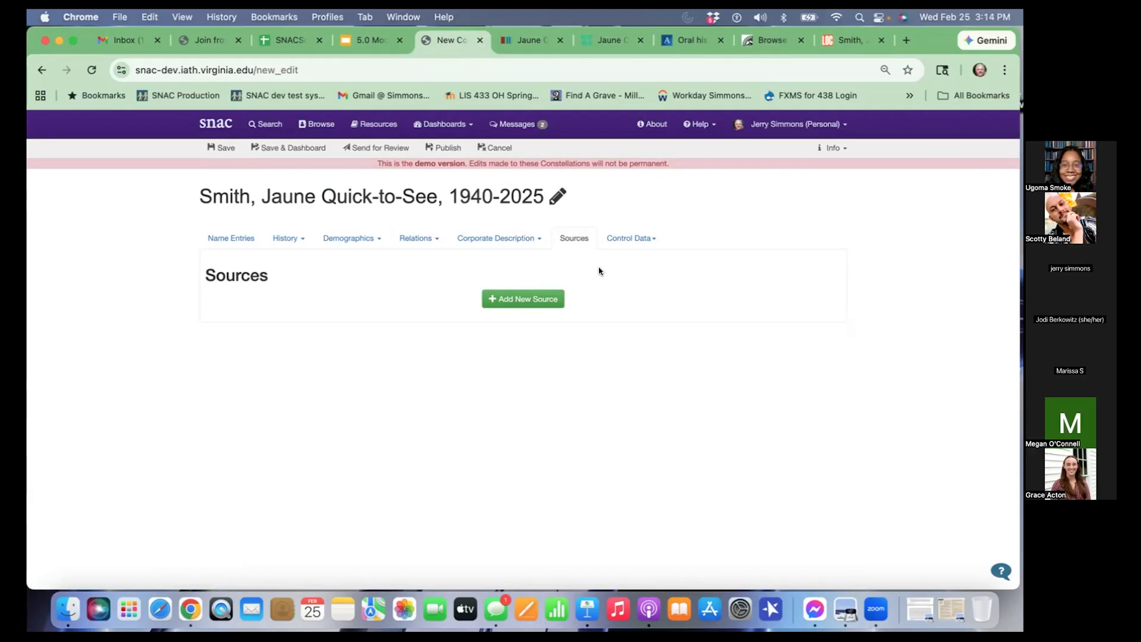
{"action": "left_click", "coordinate": [544, 299]}
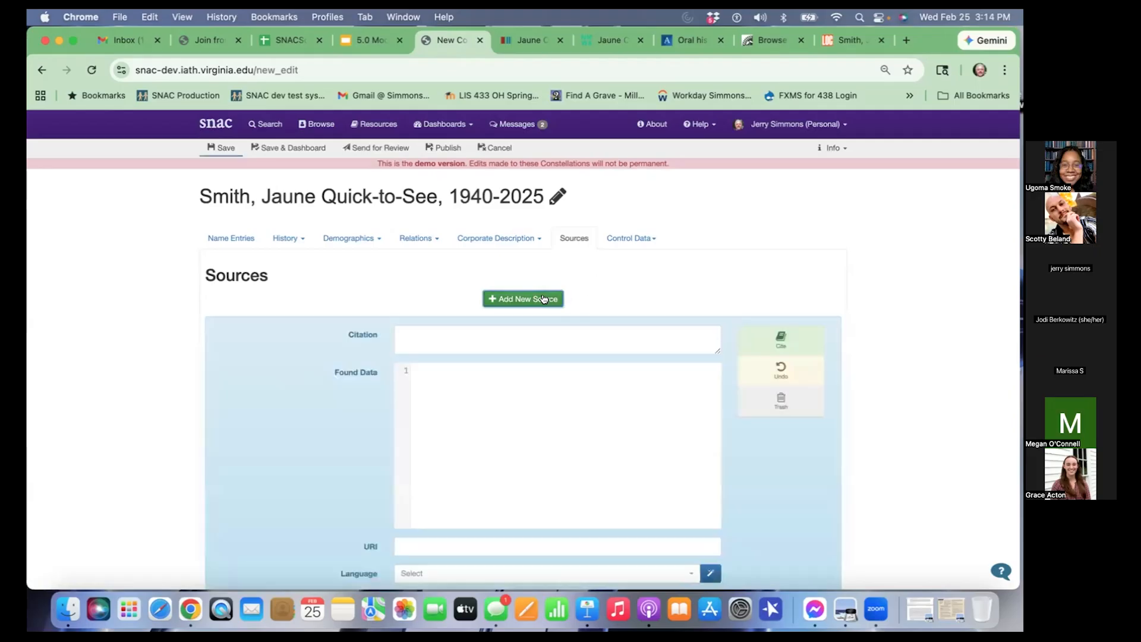
{"action": "left_click", "coordinate": [487, 332]}
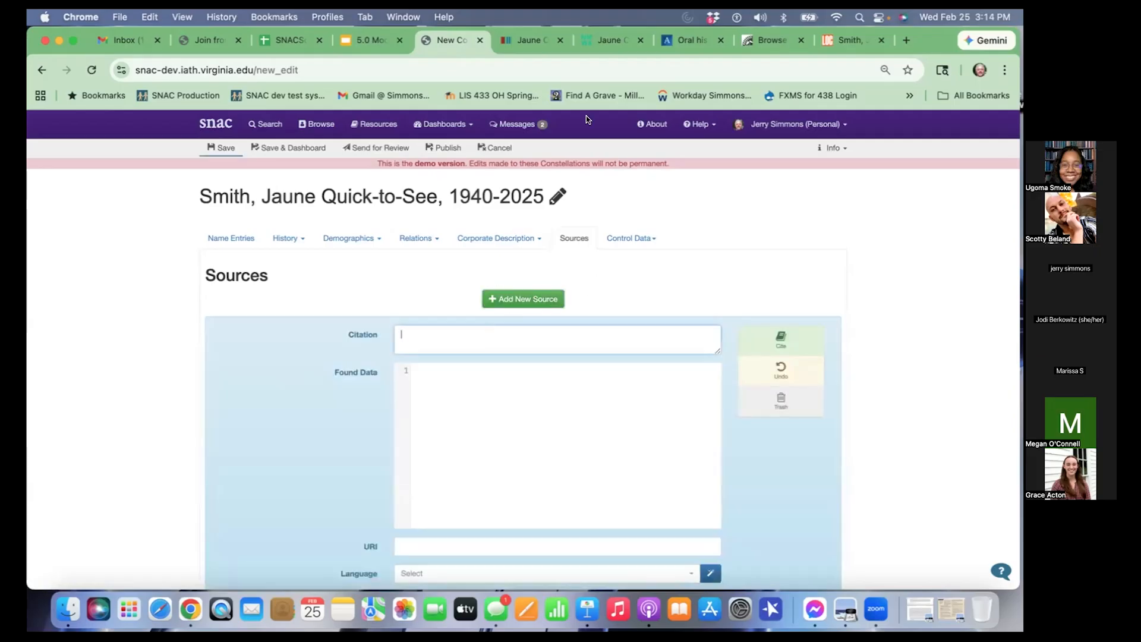
Copy the web address of the artist's Wikipedia article and paste it as the new source's URI
{"action": "left_click", "coordinate": [530, 43]}
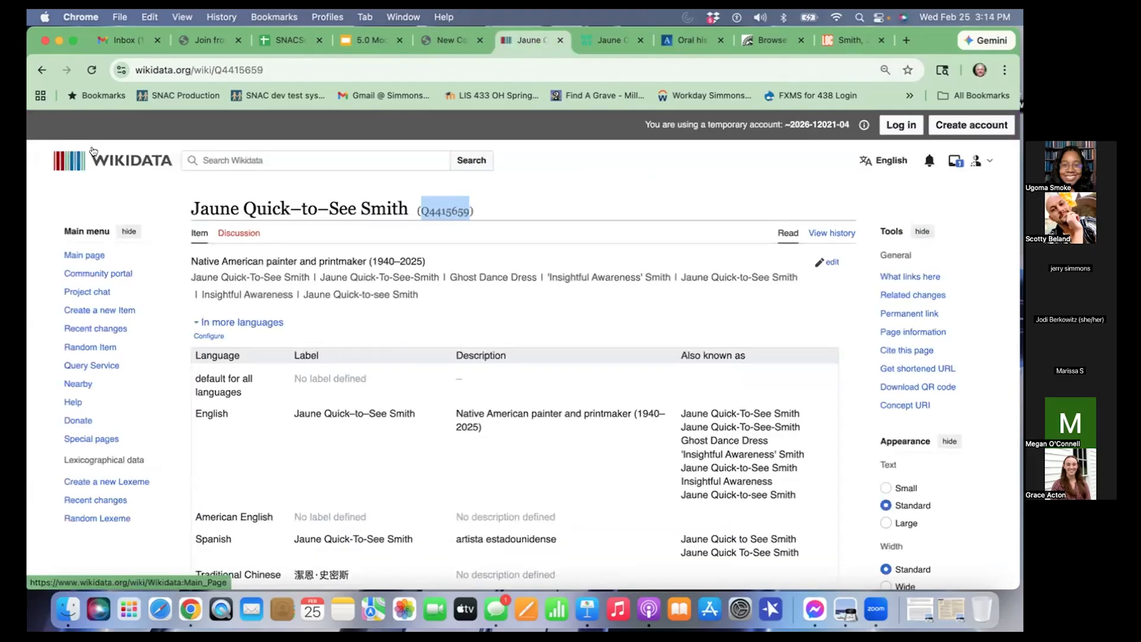
{"action": "left_click", "coordinate": [42, 71]}
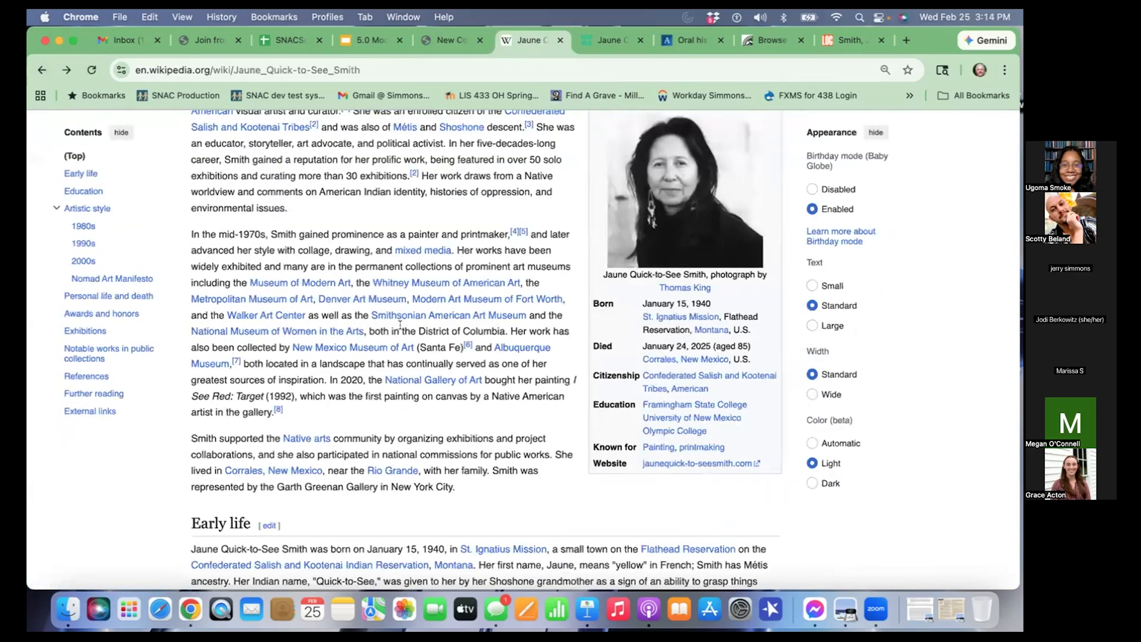
{"action": "scroll", "coordinate": [400, 324], "scroll_direction": "up", "scroll_amount": 3}
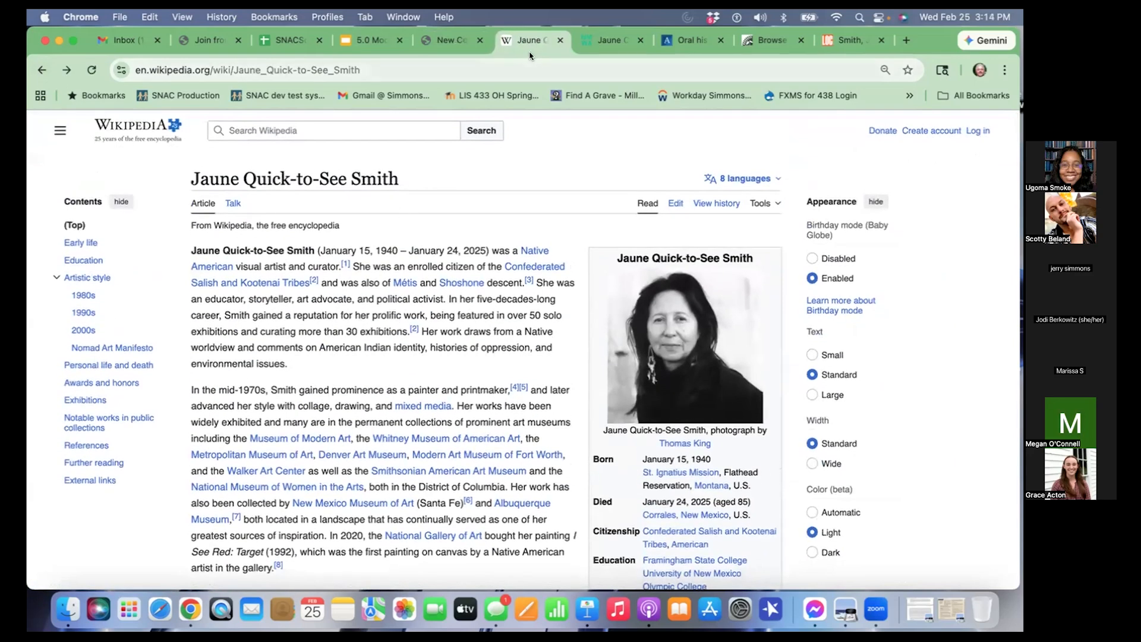
{"action": "left_click", "coordinate": [320, 69]}
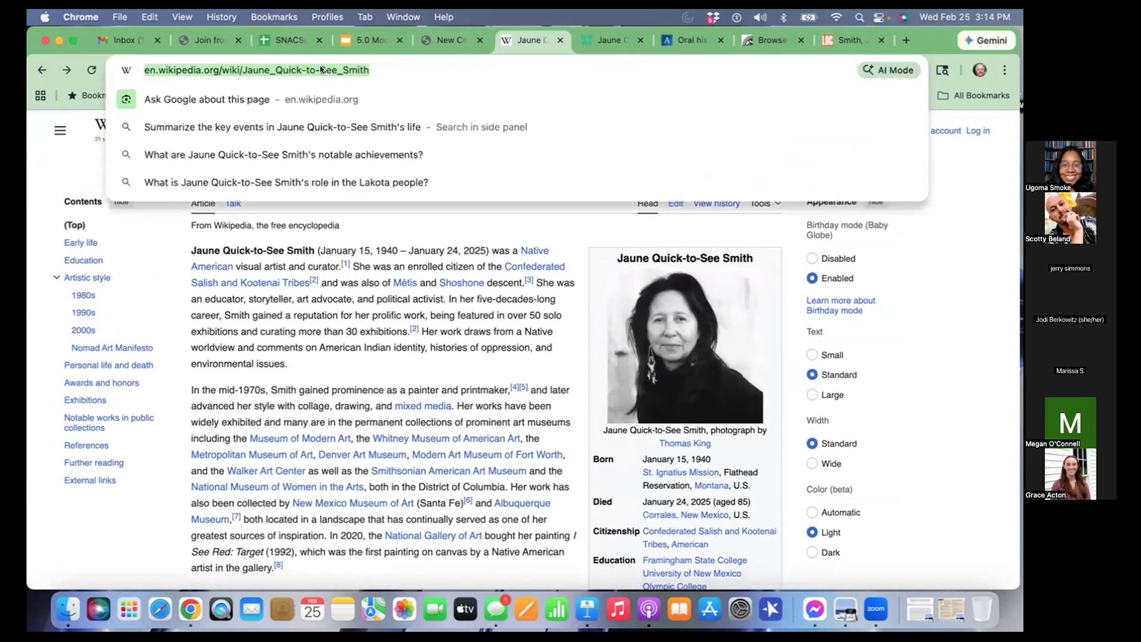
{"action": "left_click", "coordinate": [452, 39]}
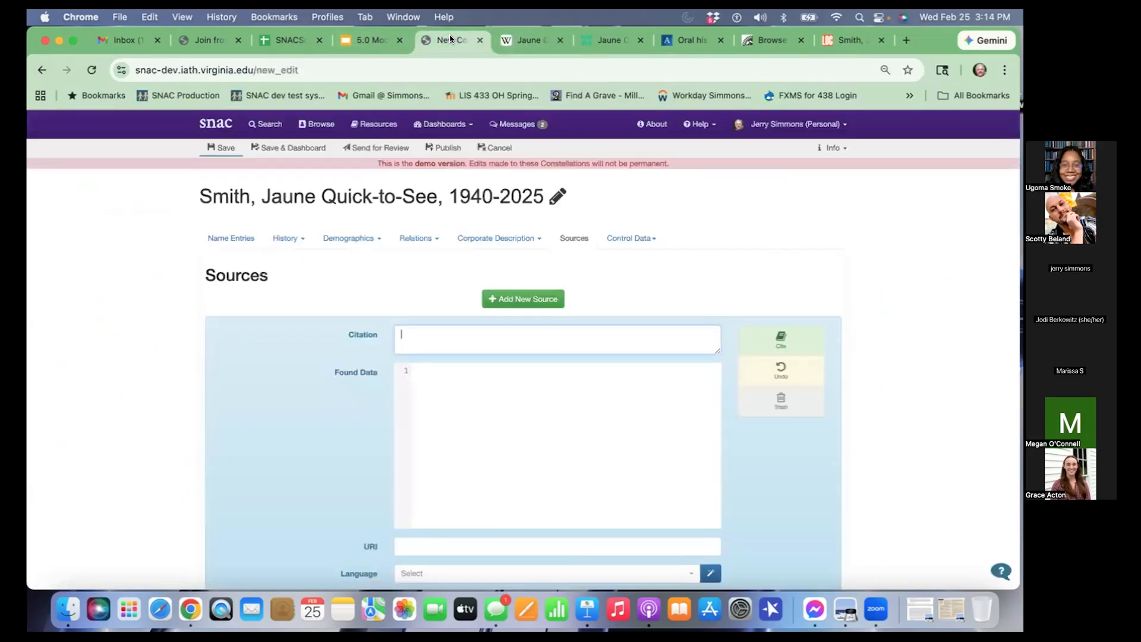
{"action": "scroll", "coordinate": [500, 424], "scroll_direction": "down", "scroll_amount": 2}
{"action": "left_click", "coordinate": [496, 470]}
{"action": "key", "text": "super+v"}
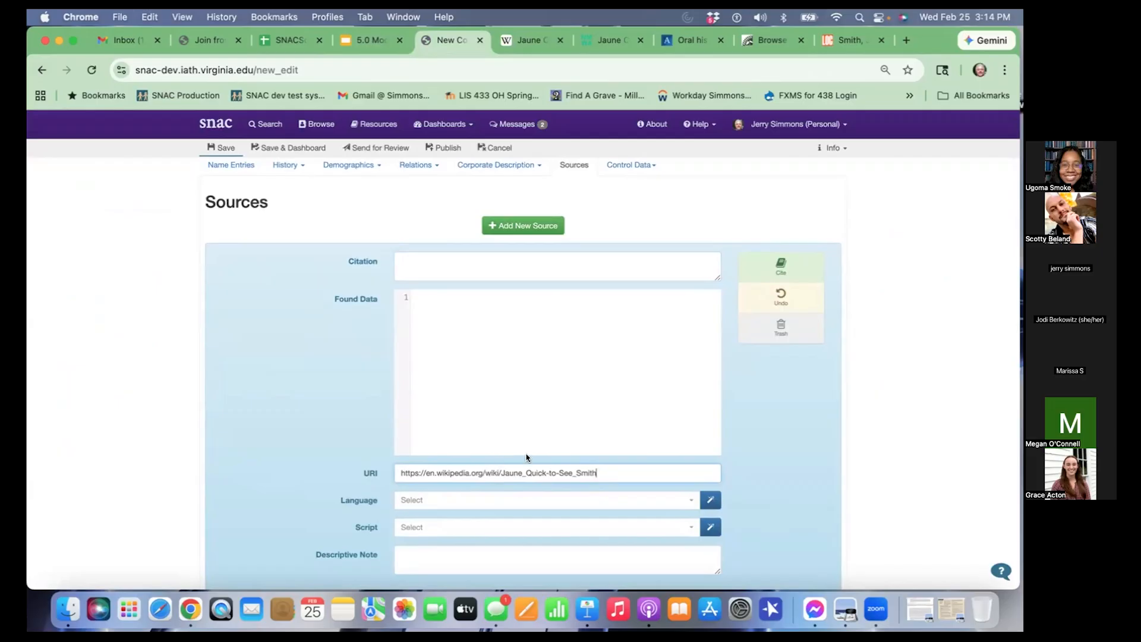
Enter "Wikipedia, February 25, 2026" as the source's citation
{"action": "left_click", "coordinate": [490, 256]}
{"action": "type", "text": "Wikip"}
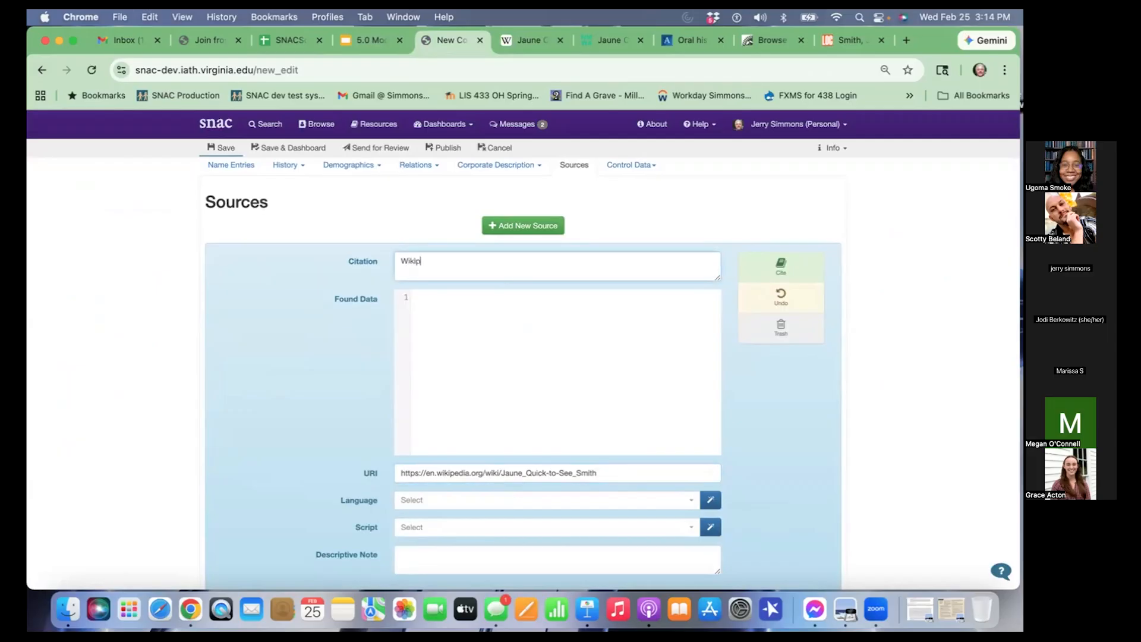
{"action": "type", "text": "edia, February 25, 2026"}
Copy the Wikipedia article's opening paragraph into the source's Found Data and end it with an ellipsis
{"action": "left_click", "coordinate": [518, 330]}
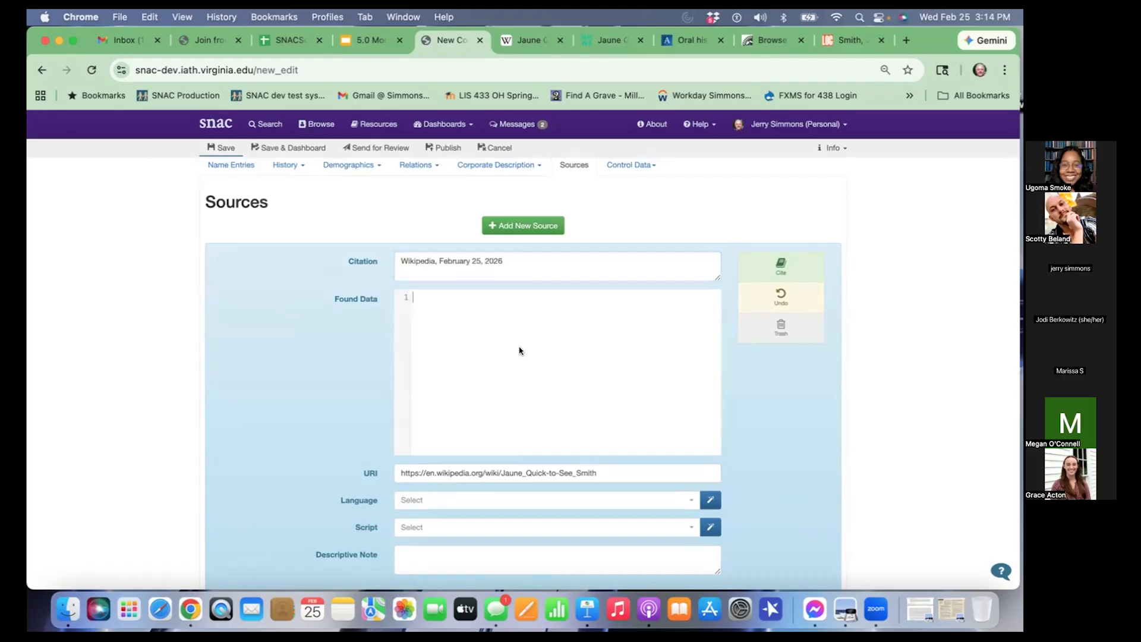
{"action": "left_click", "coordinate": [525, 39]}
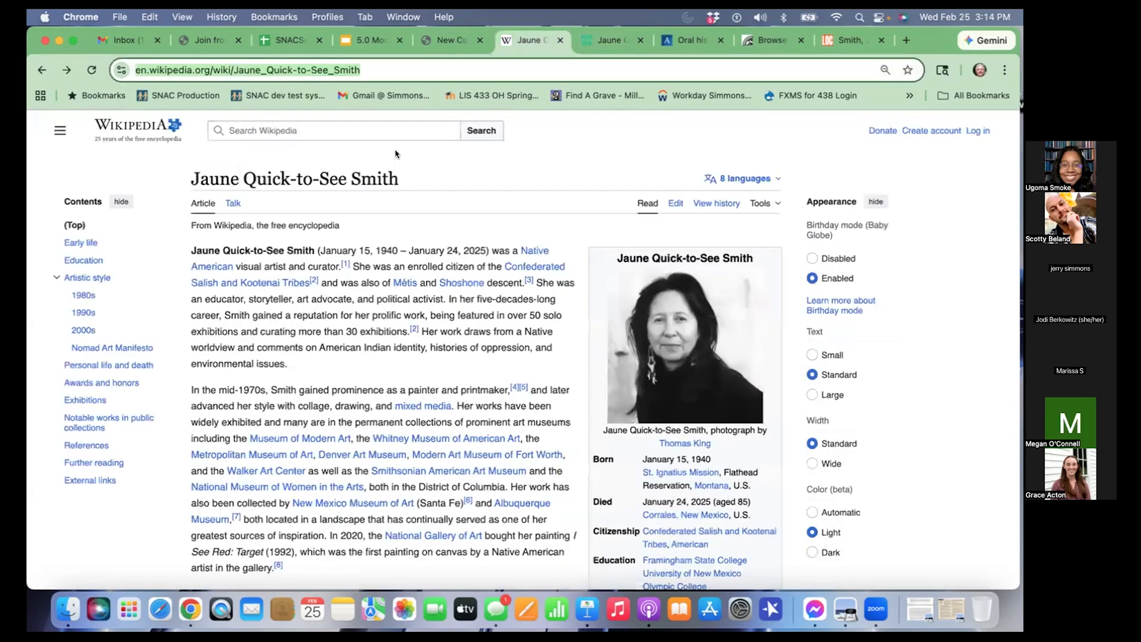
{"action": "left_click", "coordinate": [288, 243]}
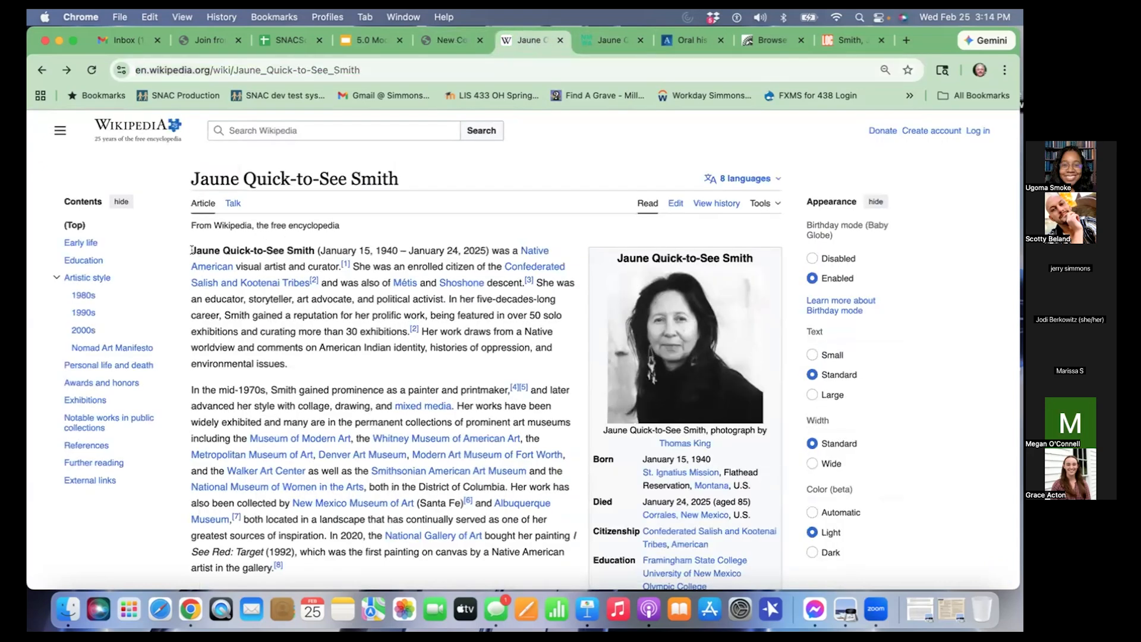
{"action": "left_click_drag", "start_coordinate": [189, 250], "coordinate": [290, 356]}
{"action": "key", "text": "super+c"}
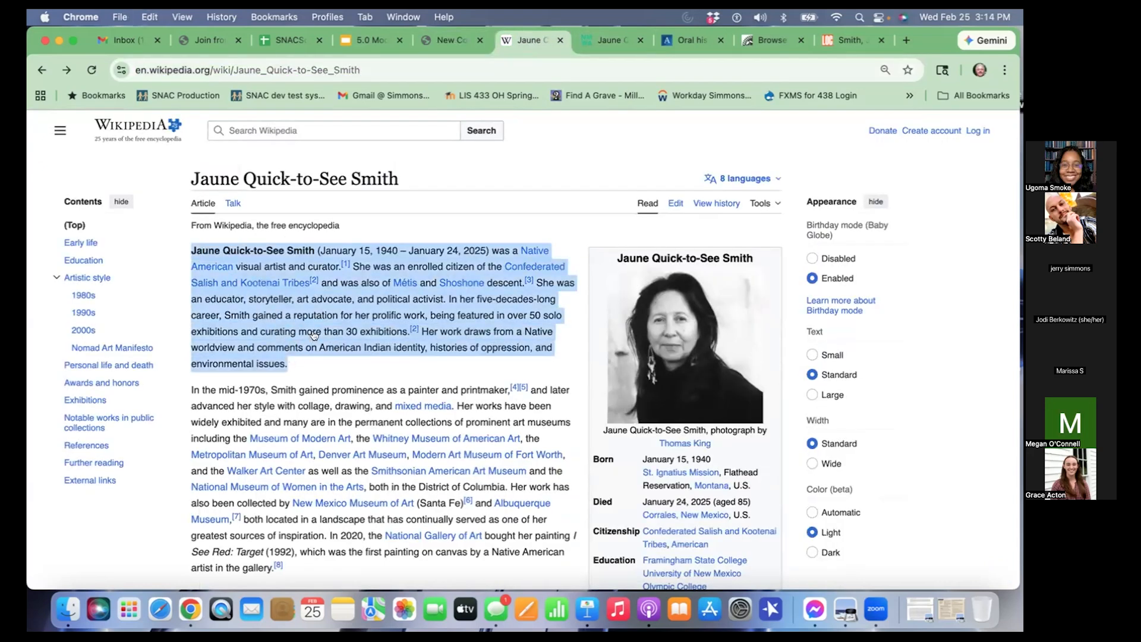
{"action": "left_click", "coordinate": [451, 40]}
{"action": "key", "text": "super+v"}
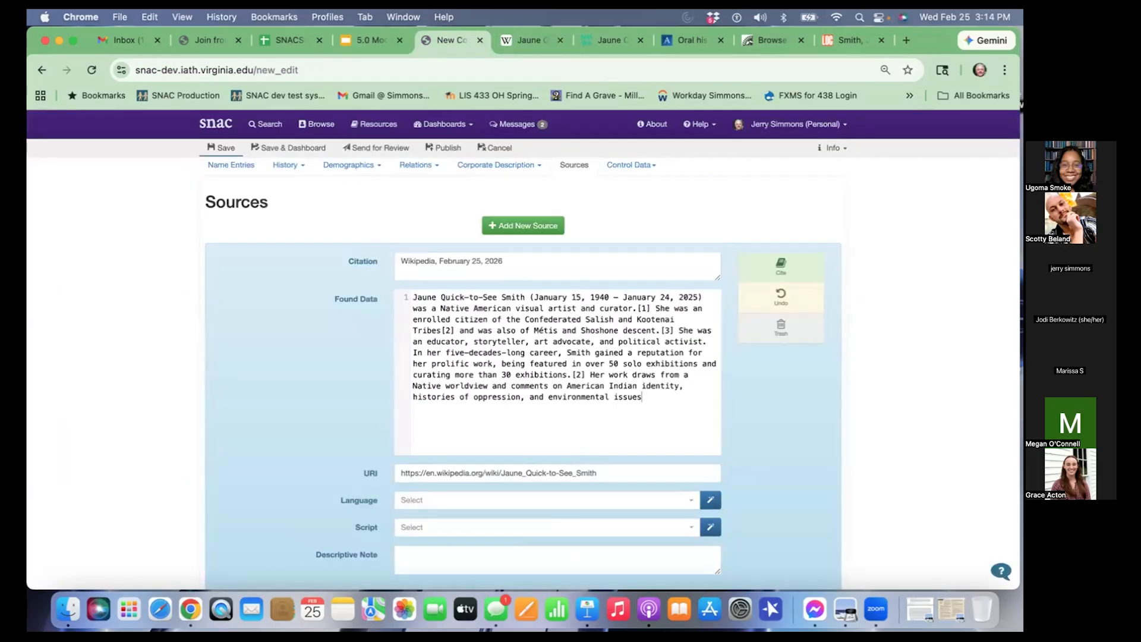
{"action": "type", "text": "..."}
Fill in the source's default language, eng, and its default script
{"action": "scroll", "coordinate": [761, 455], "scroll_direction": "down", "scroll_amount": 3}
{"action": "left_click", "coordinate": [711, 405]}
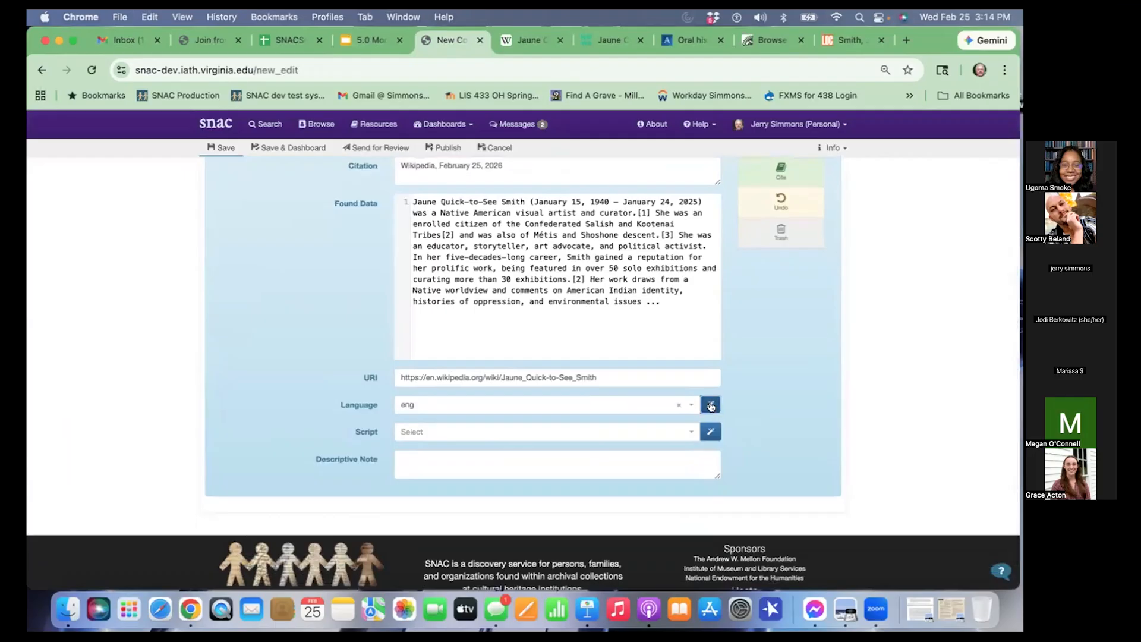
{"action": "left_click", "coordinate": [711, 432]}
{"action": "scroll", "coordinate": [765, 388], "scroll_direction": "up", "scroll_amount": 5}
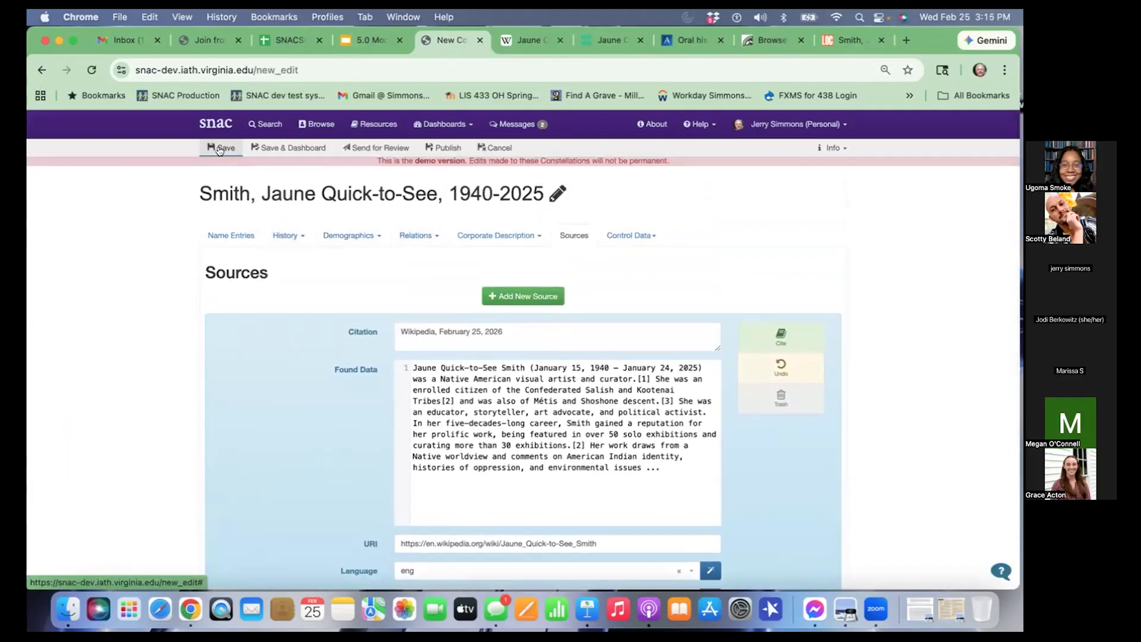
Save the Wikipedia source and copy the artist's name, dates and first two biography paragraphs from the National Museum of Women in the Arts page
{"action": "left_click", "coordinate": [219, 149]}
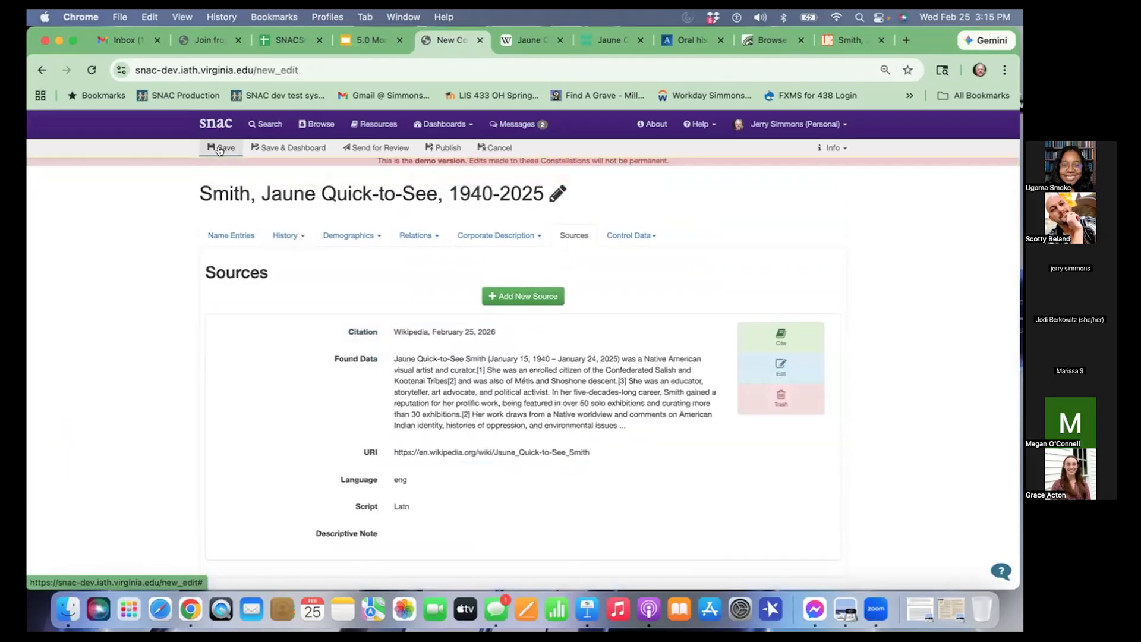
{"action": "left_click", "coordinate": [612, 42]}
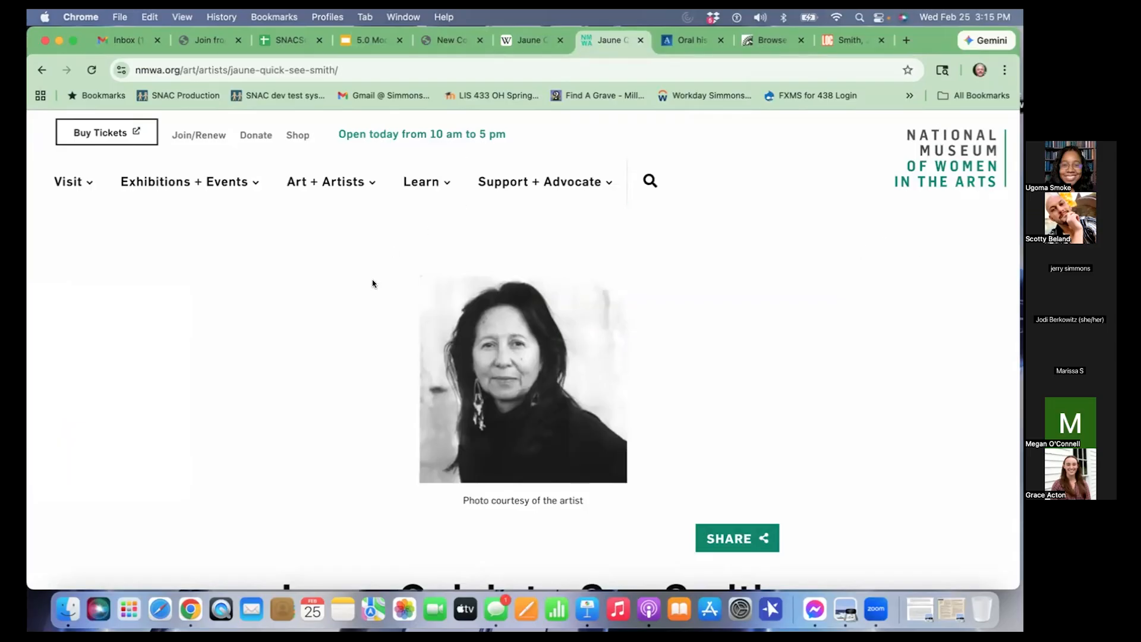
{"action": "scroll", "coordinate": [372, 284], "scroll_direction": "down", "scroll_amount": 3}
{"action": "scroll", "coordinate": [372, 283], "scroll_direction": "down", "scroll_amount": 6}
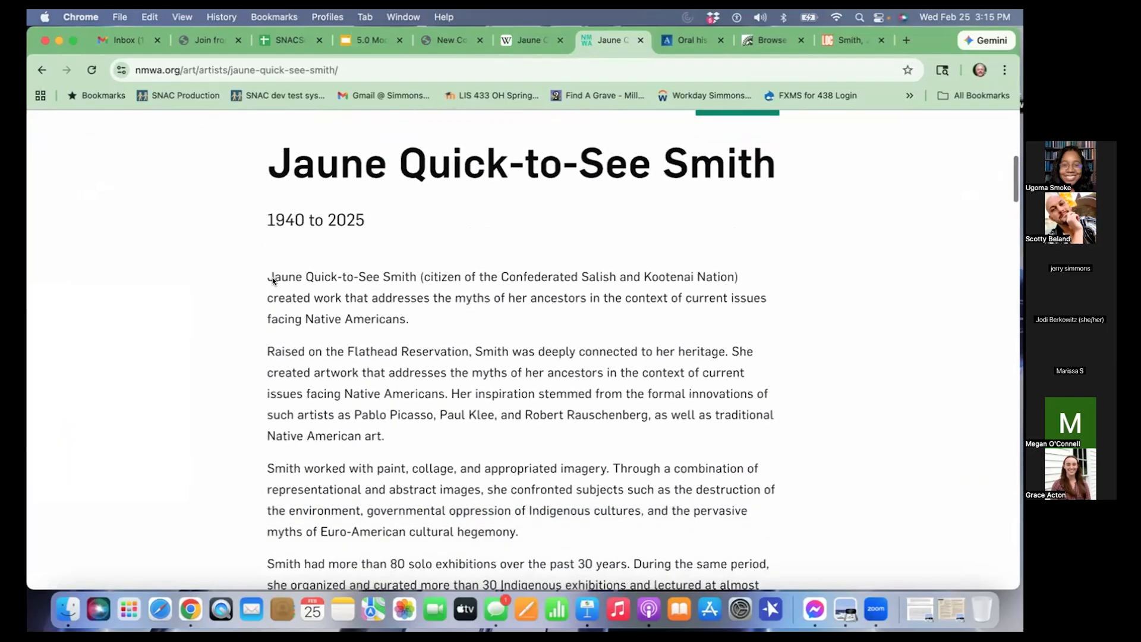
{"action": "left_click_drag", "start_coordinate": [266, 277], "coordinate": [308, 308]}
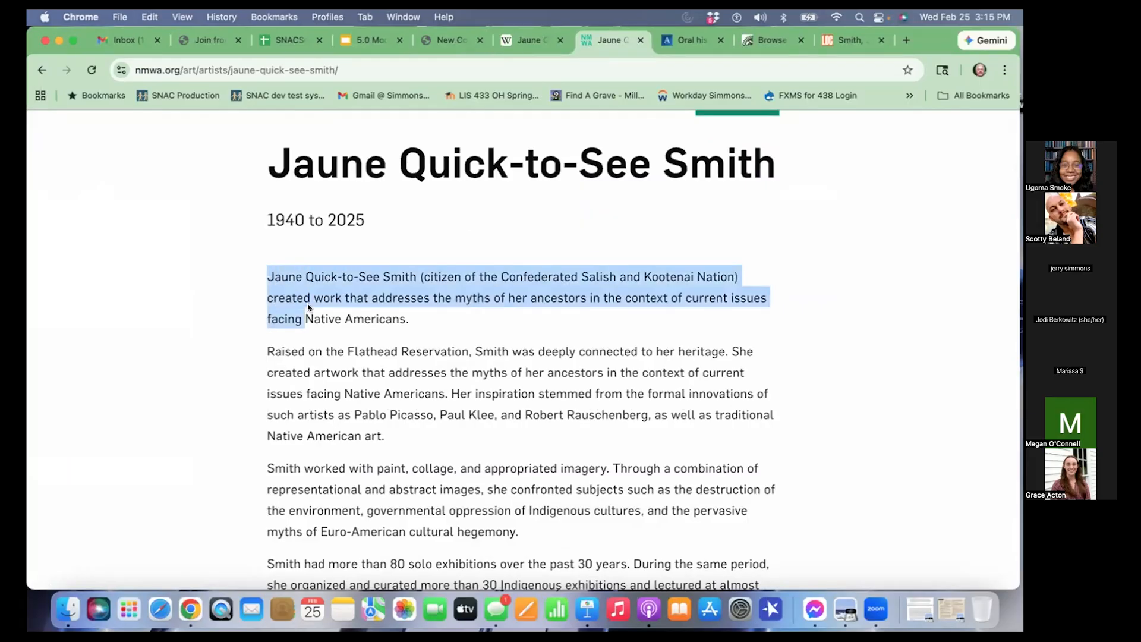
{"action": "left_click", "coordinate": [281, 232]}
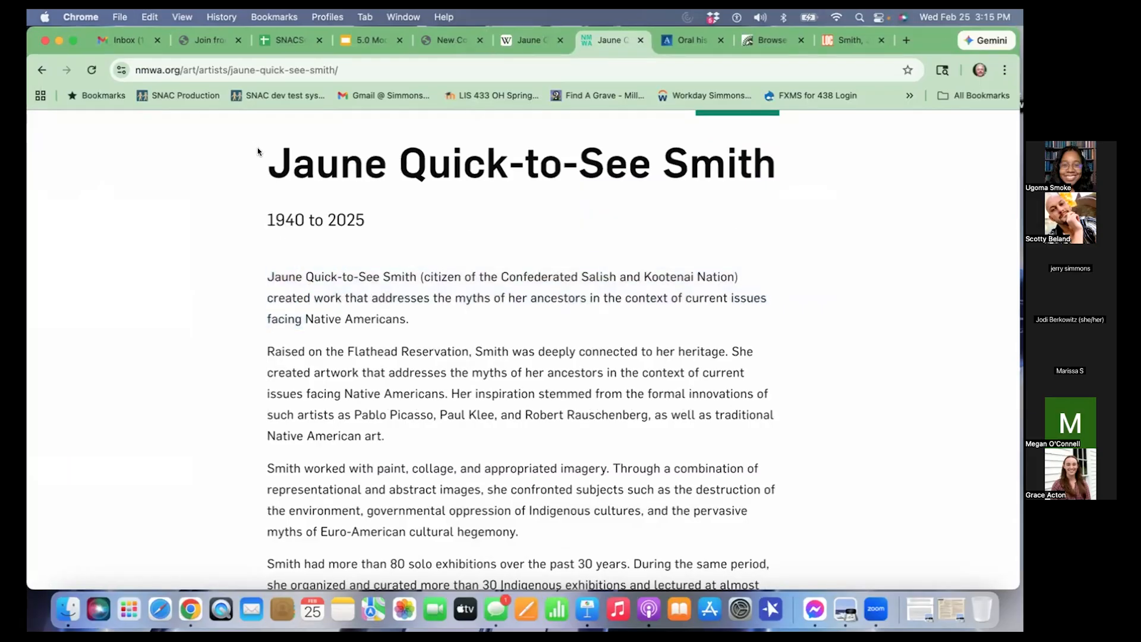
{"action": "left_click_drag", "start_coordinate": [266, 159], "coordinate": [362, 301]}
{"action": "left_click_drag", "start_coordinate": [364, 306], "coordinate": [415, 428]}
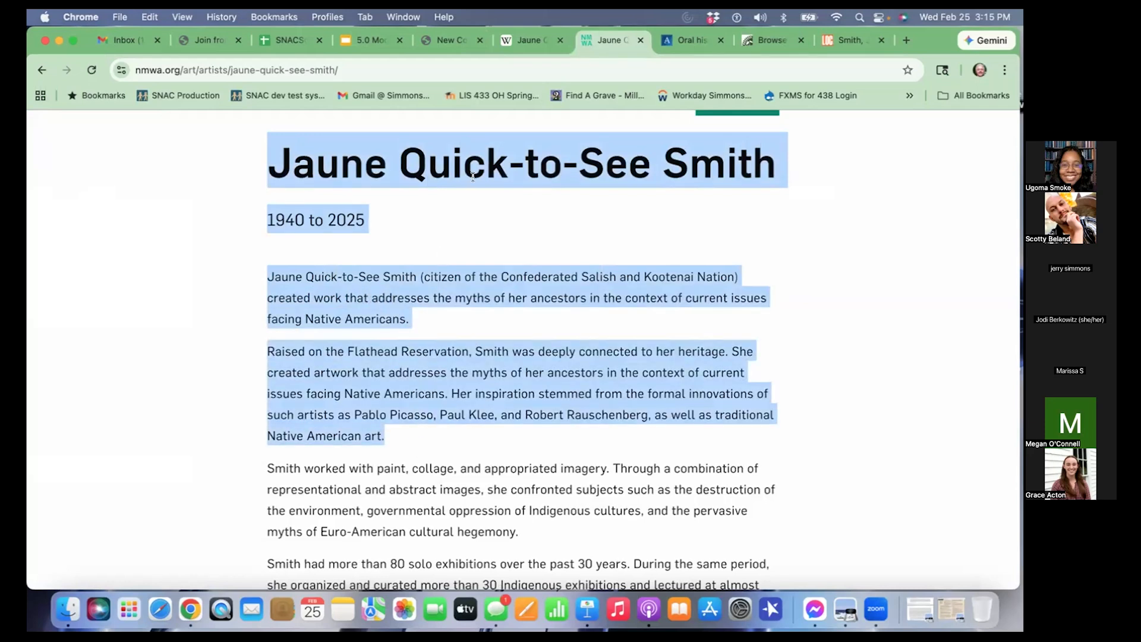
Add another source to the record with the citation "National Museum of Women in the Arts website, February 25, 2026"
{"action": "left_click", "coordinate": [450, 40]}
{"action": "left_click", "coordinate": [538, 297]}
{"action": "left_click", "coordinate": [510, 329]}
{"action": "type", "text": "N"}
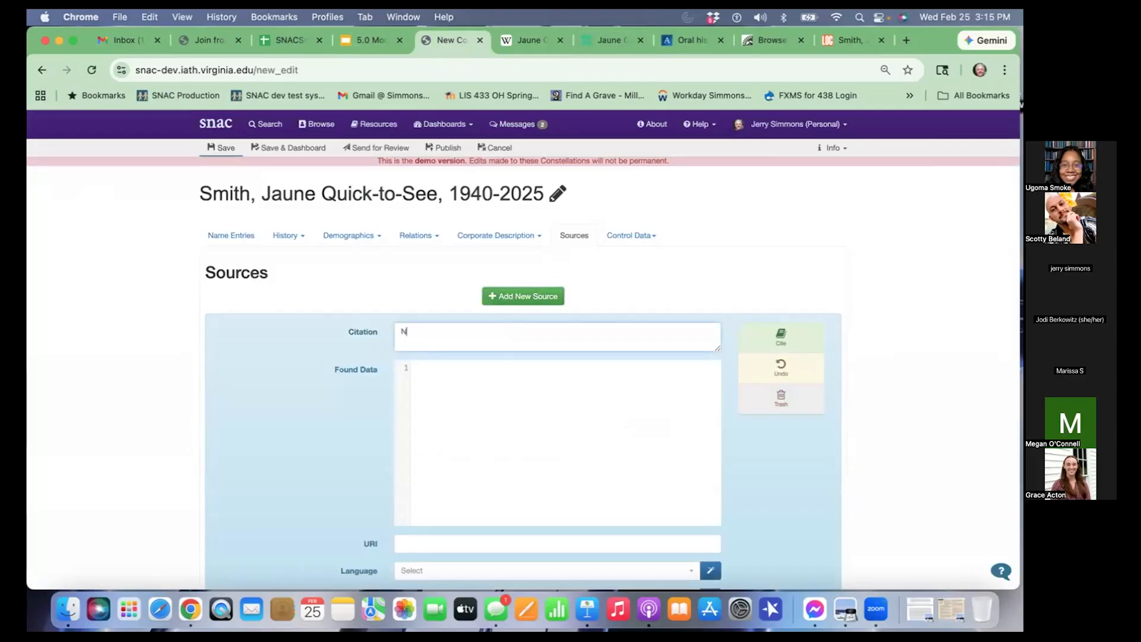
{"action": "type", "text": "ational Museum of Women in the Arts"}
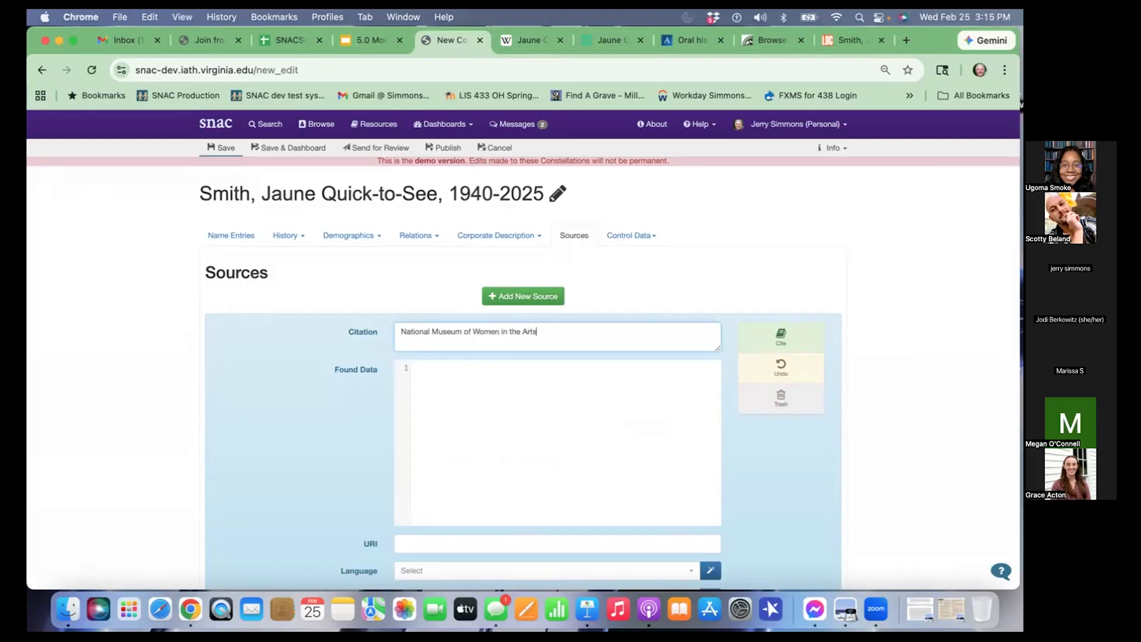
{"action": "type", "text": " website, Fe"}
{"action": "type", "text": "bruary 2"}
{"action": "type", "text": "55,"}
{"action": "key", "text": "BackSpace"}
{"action": "key", "text": "BackSpace"}
{"action": "key", "text": "BackSpace"}
{"action": "key", "text": "BackSpace"}
{"action": "type", "text": "5, 2026"}
Paste the copied museum biography into the new source's Found Data and replace its closing period and blank lines with an ellipsis
{"action": "left_click", "coordinate": [496, 402]}
{"action": "scroll", "coordinate": [498, 404], "scroll_direction": "down", "scroll_amount": 3}
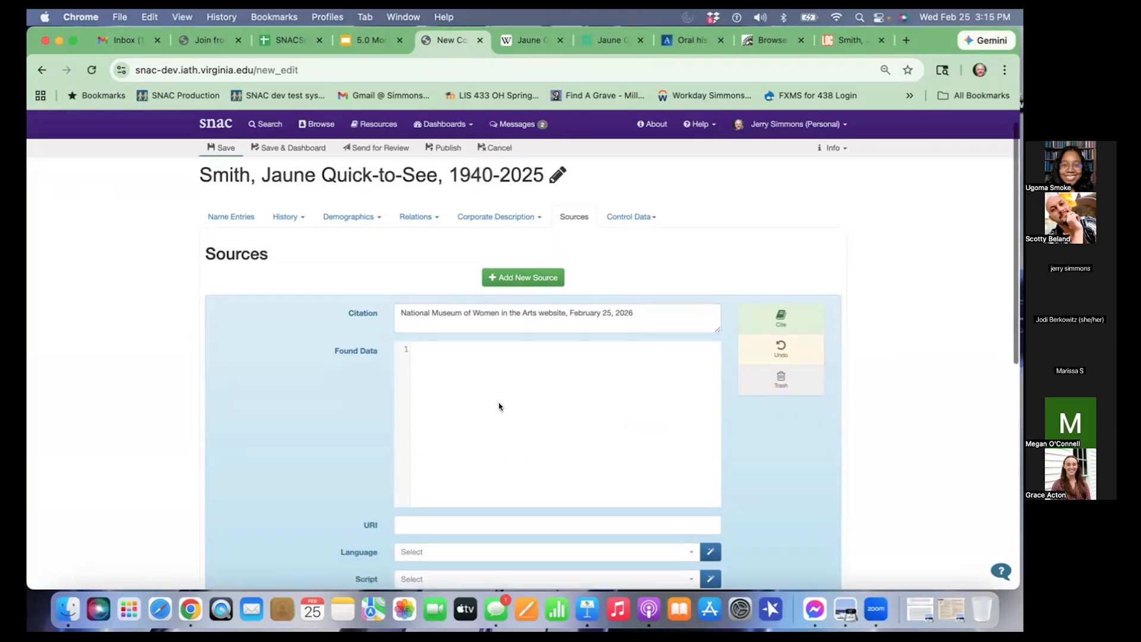
{"action": "key", "text": "super+v"}
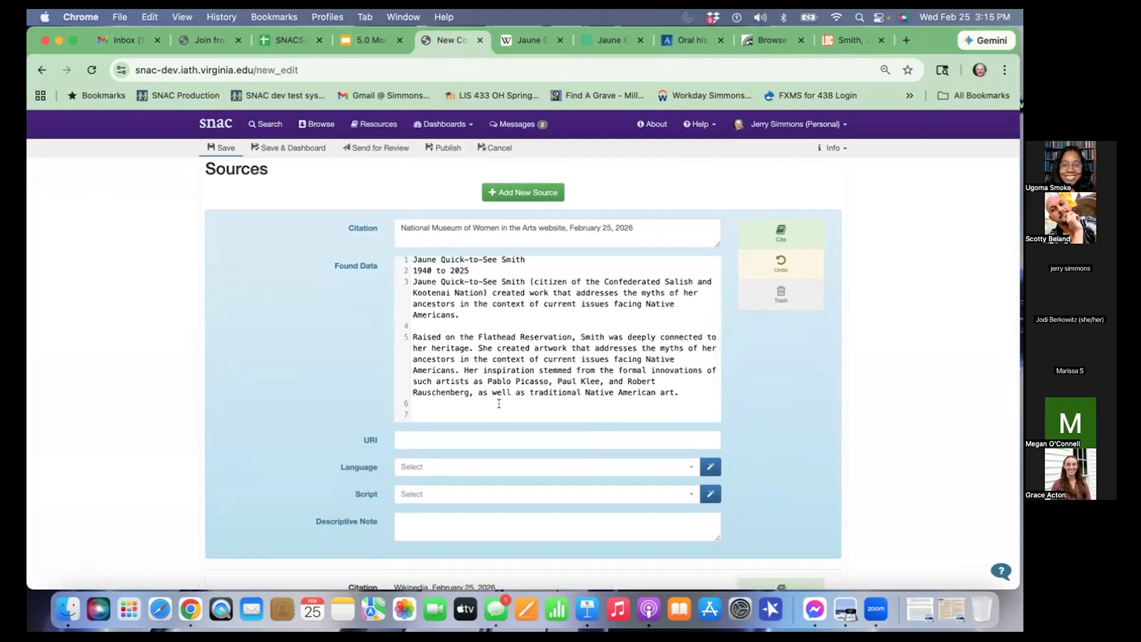
{"action": "key", "text": "BackSpace"}
{"action": "key", "text": "BackSpace"}
{"action": "key", "text": "BackSpace"}
{"action": "type", "text": "..."}
{"action": "scroll", "coordinate": [541, 422], "scroll_direction": "up", "scroll_amount": 2}
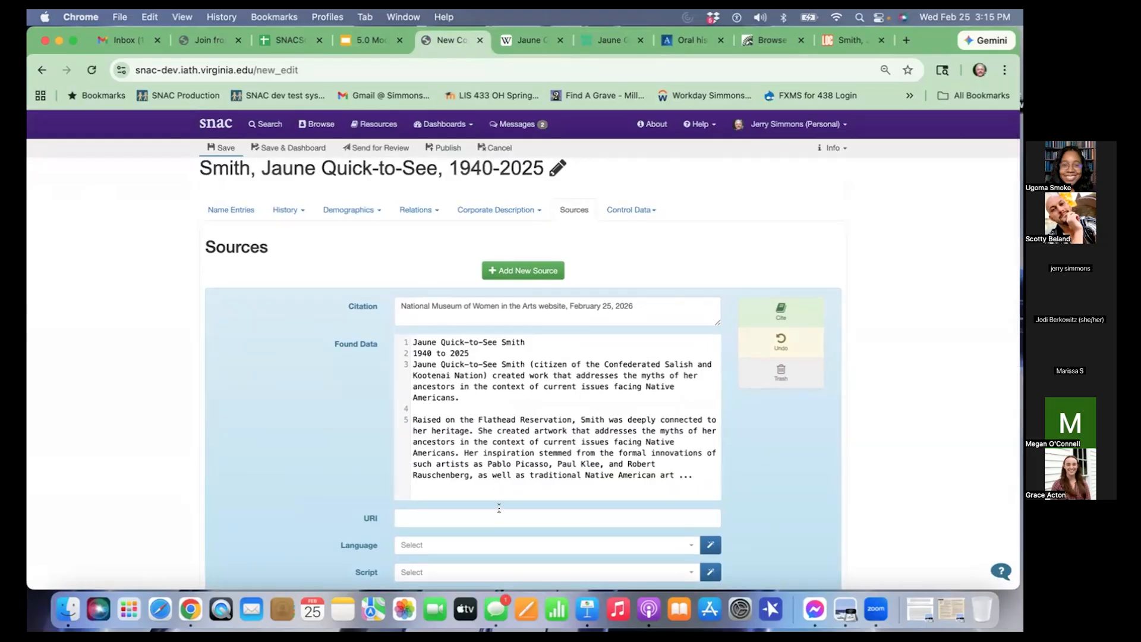
Copy the museum artist page's web address and paste it as the new source's URI
{"action": "scroll", "coordinate": [504, 506], "scroll_direction": "down", "scroll_amount": 3}
{"action": "left_click", "coordinate": [608, 401]}
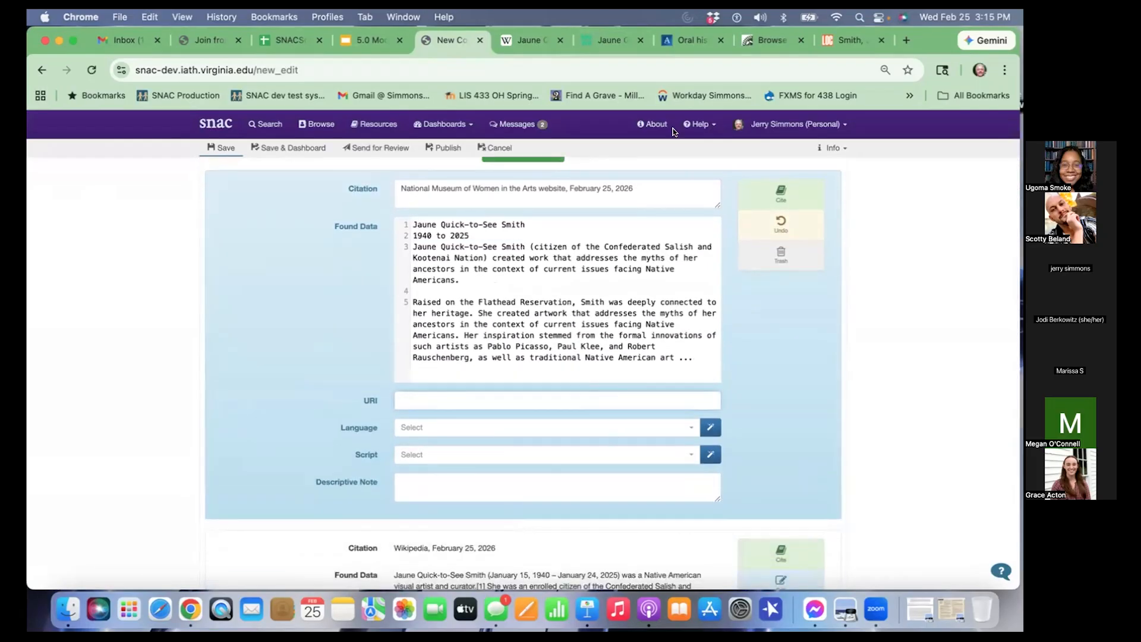
{"action": "left_click", "coordinate": [606, 37]}
{"action": "left_click", "coordinate": [340, 71]}
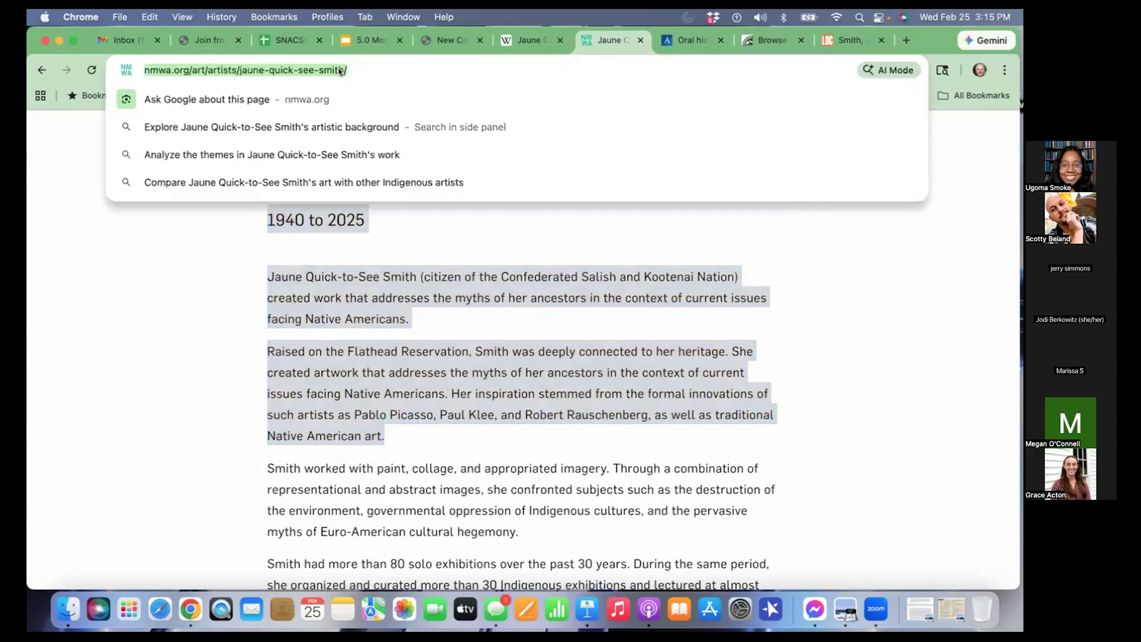
{"action": "left_click", "coordinate": [454, 39]}
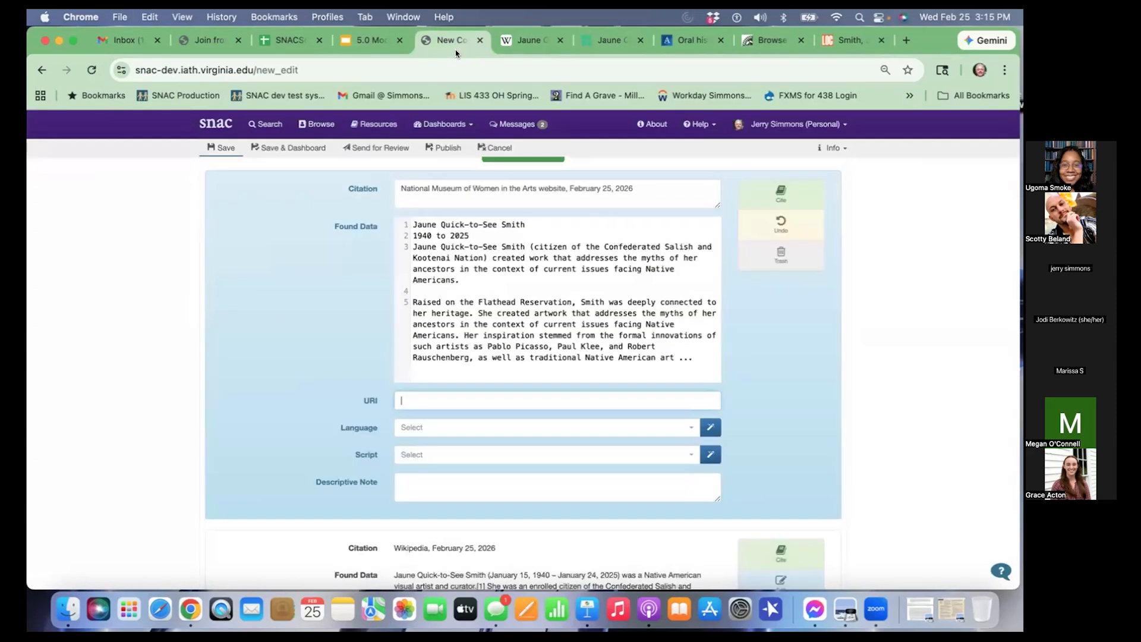
{"action": "left_click", "coordinate": [477, 399]}
{"action": "key", "text": "cmd+v"}
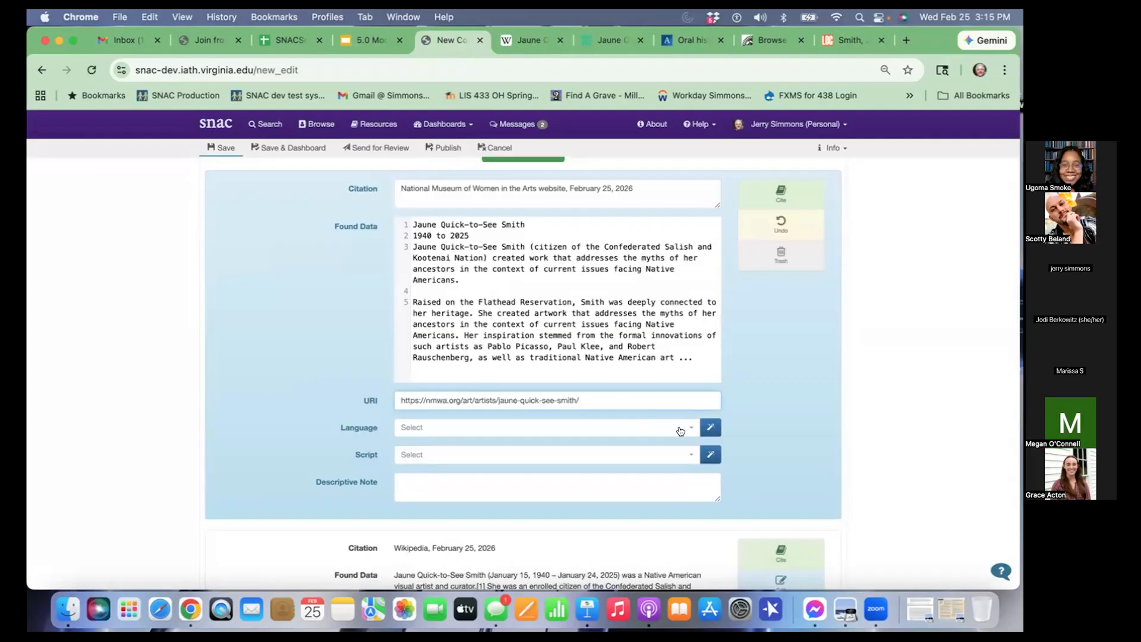
Fill in the museum source's default language, eng, and default script, Latn, and save the record
{"action": "left_click", "coordinate": [711, 426]}
{"action": "left_click", "coordinate": [710, 454]}
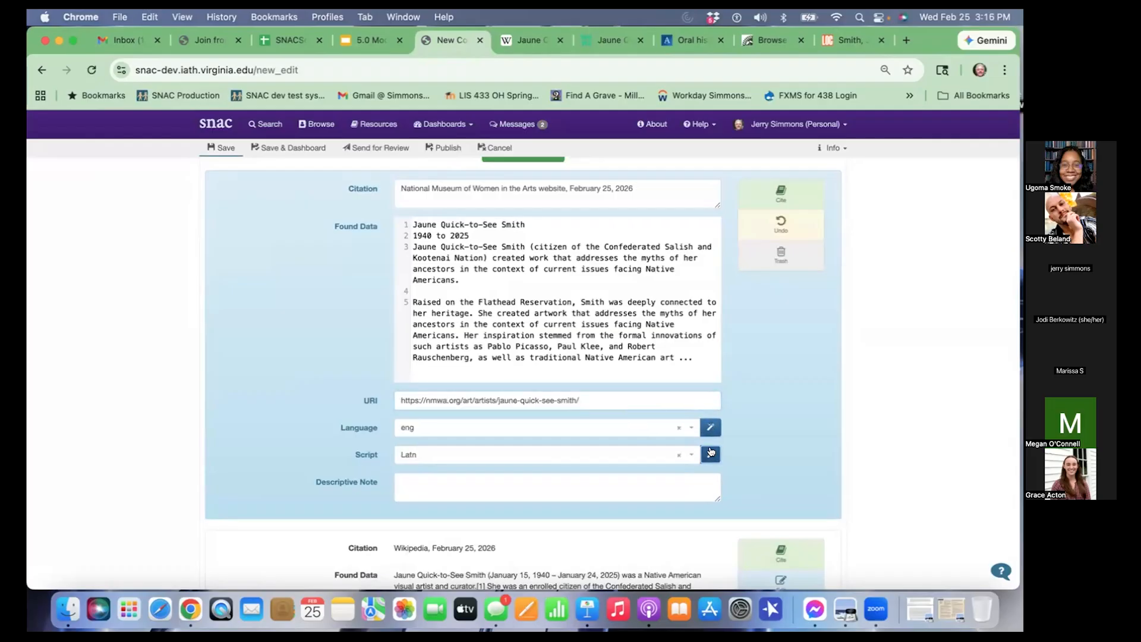
{"action": "scroll", "coordinate": [770, 457], "scroll_direction": "up", "scroll_amount": 3}
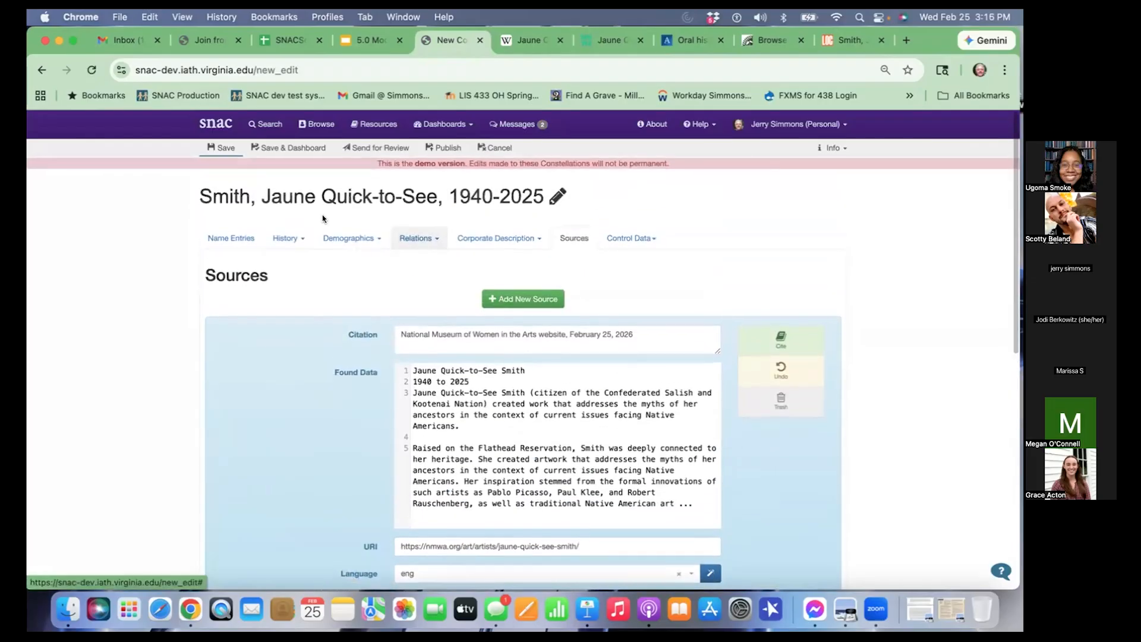
{"action": "left_click", "coordinate": [228, 146]}
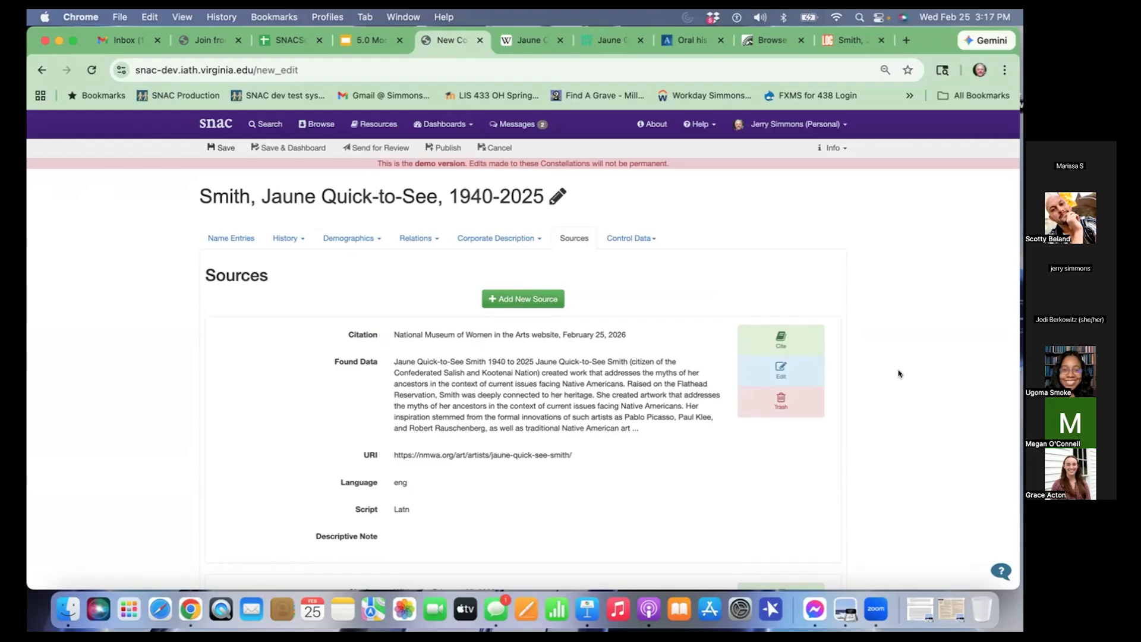
Start sending the record for review with a message greeting the reviewer by name, "New record here. Please review.", signed with the sender's first name
{"action": "scroll", "coordinate": [908, 375], "scroll_direction": "down", "scroll_amount": 3}
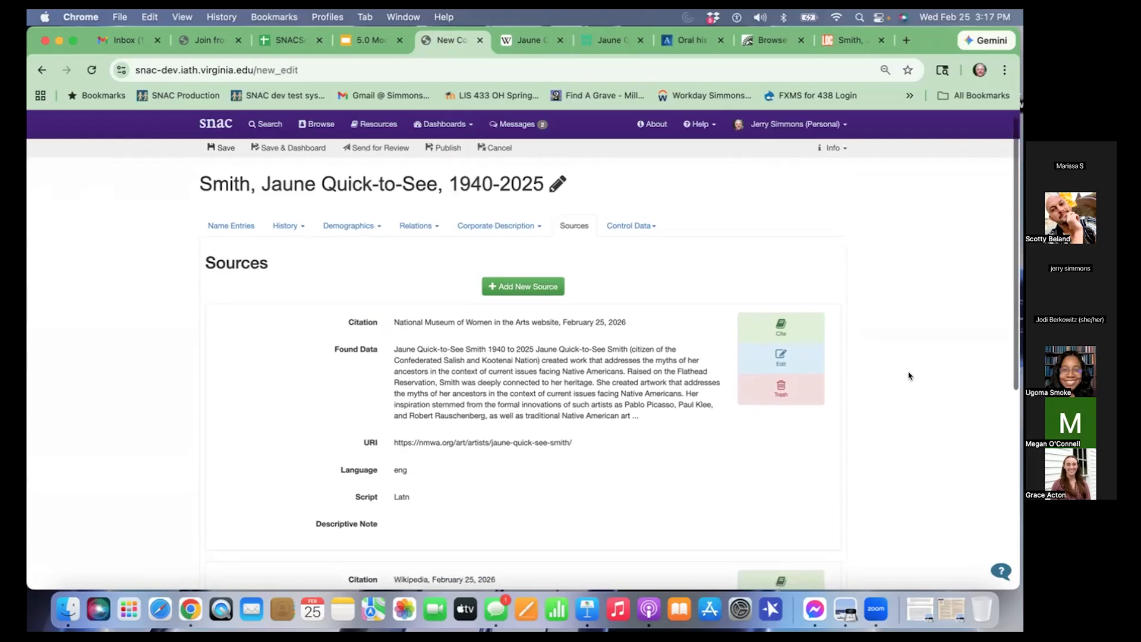
{"action": "scroll", "coordinate": [908, 374], "scroll_direction": "up", "scroll_amount": 3}
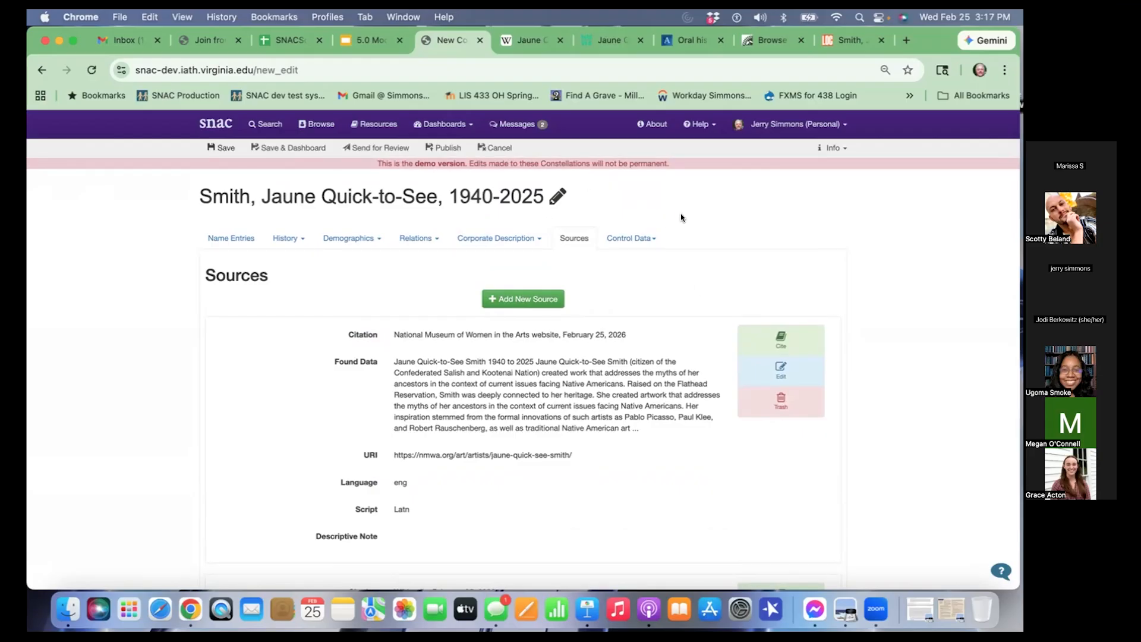
{"action": "left_click", "coordinate": [398, 146]}
{"action": "left_click", "coordinate": [444, 206]}
{"action": "type", "text": "Hi,"}
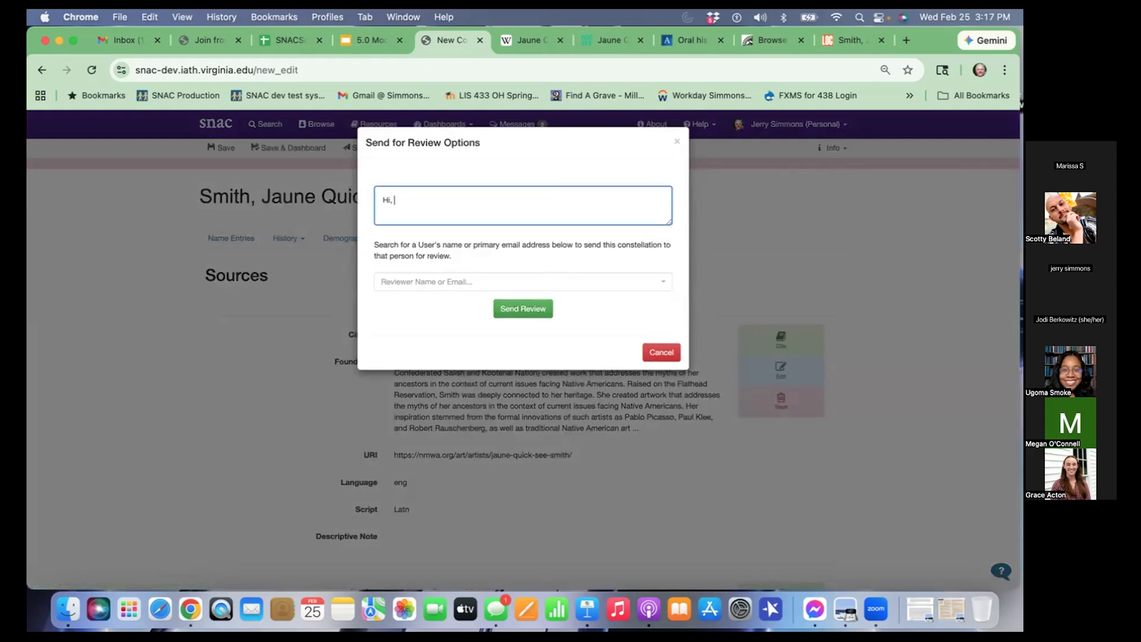
{"action": "type", "text": " Scotty! New "}
{"action": "type", "text": "record"}
{"action": "type", "text": " her"}
{"action": "type", "text": "e. p/"}
{"action": "key", "text": "BackSpace"}
{"action": "key", "text": "BackSpace"}
{"action": "type", "text": "Please review."}
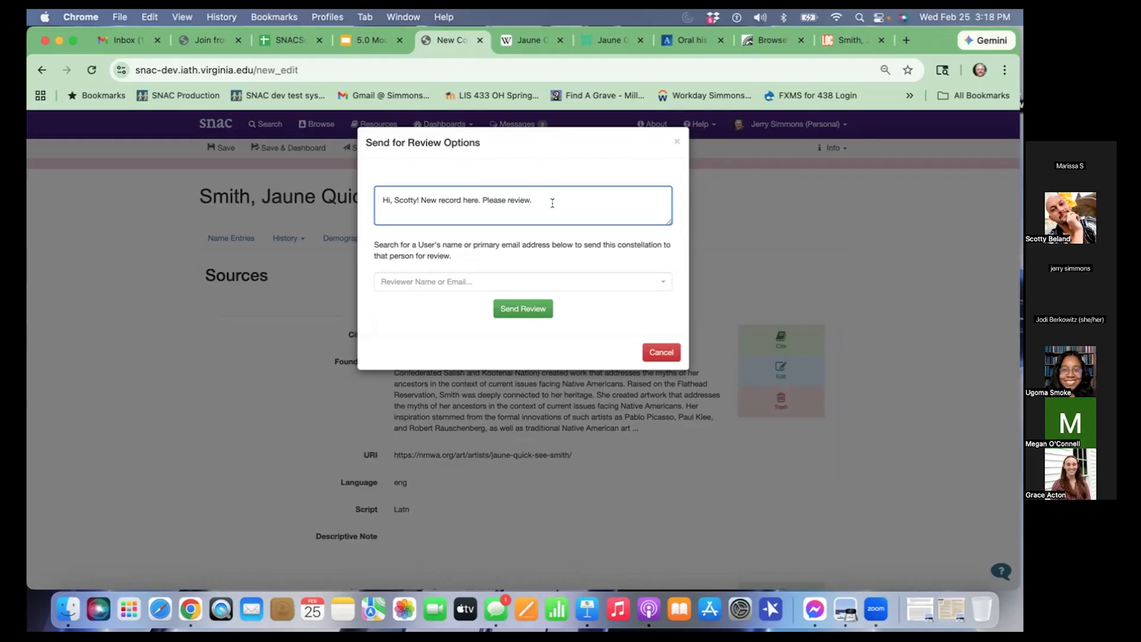
{"action": "type", "text": "-Jerry"}
{"action": "triple_click", "coordinate": [529, 202]}
{"action": "left_click", "coordinate": [554, 212]}
Find the reviewer by first name, select them and send the constellation for review
{"action": "left_click", "coordinate": [511, 280]}
{"action": "type", "text": "scot"}
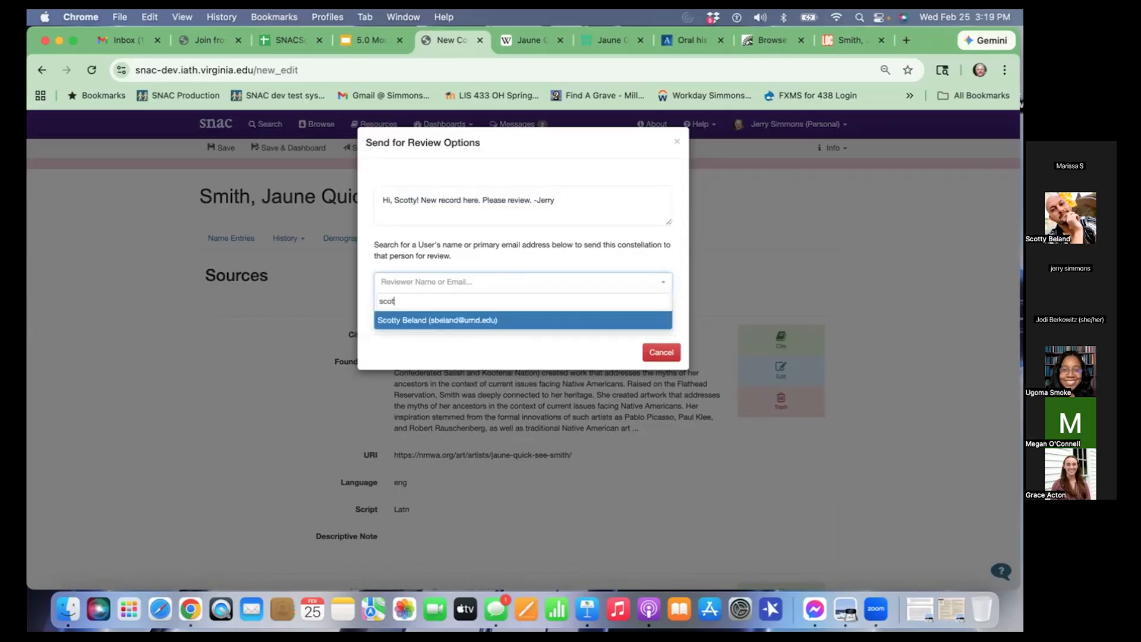
{"action": "key", "text": "Return"}
{"action": "left_click", "coordinate": [523, 308]}
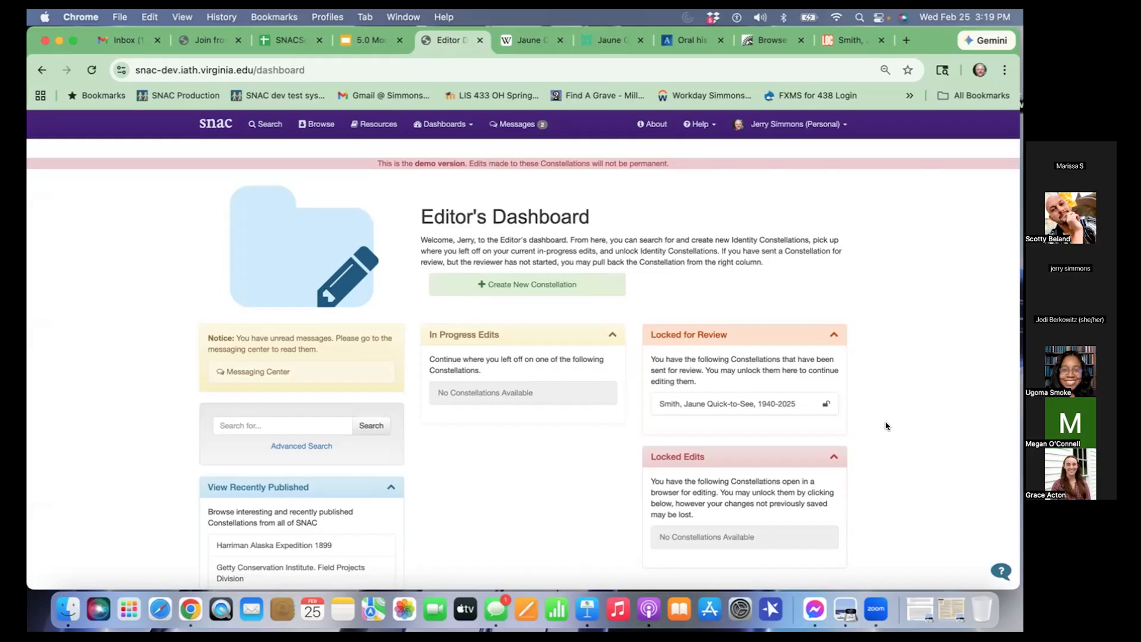
Switch to the "5.0 Module 3 Create and Edit" presentation in Google Slides and look through the slides following the External Related CPF example
{"action": "left_click", "coordinate": [374, 39]}
{"action": "scroll", "coordinate": [143, 415], "scroll_direction": "down", "scroll_amount": 1}
{"action": "scroll", "coordinate": [143, 414], "scroll_direction": "down", "scroll_amount": 6}
{"action": "scroll", "coordinate": [90, 248], "scroll_direction": "up", "scroll_amount": 1}
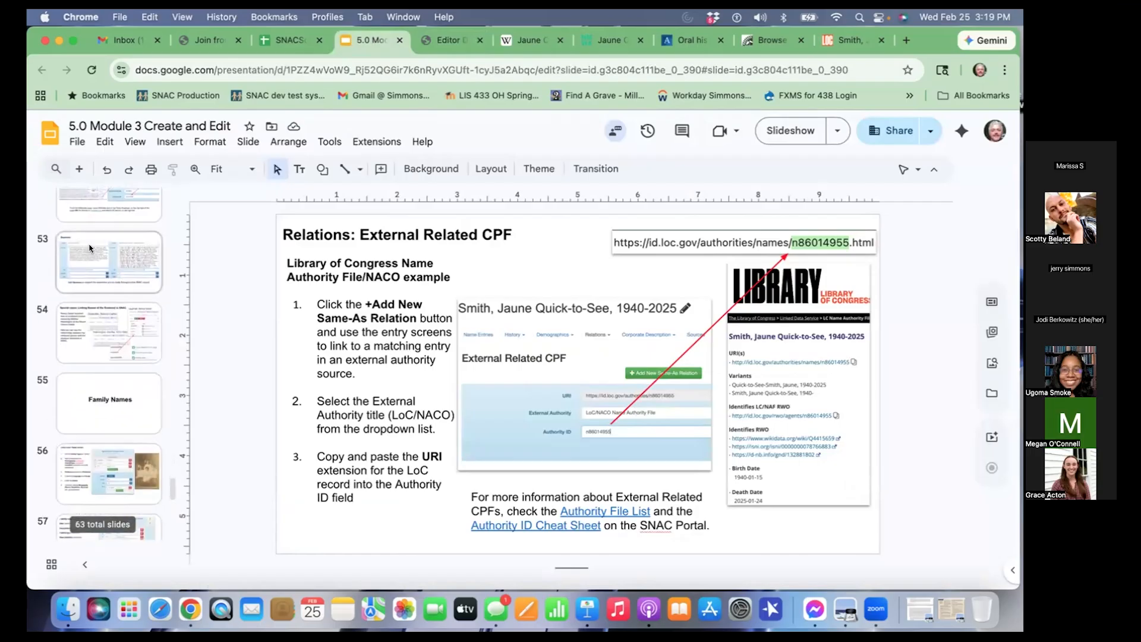
{"action": "scroll", "coordinate": [89, 248], "scroll_direction": "up", "scroll_amount": 2}
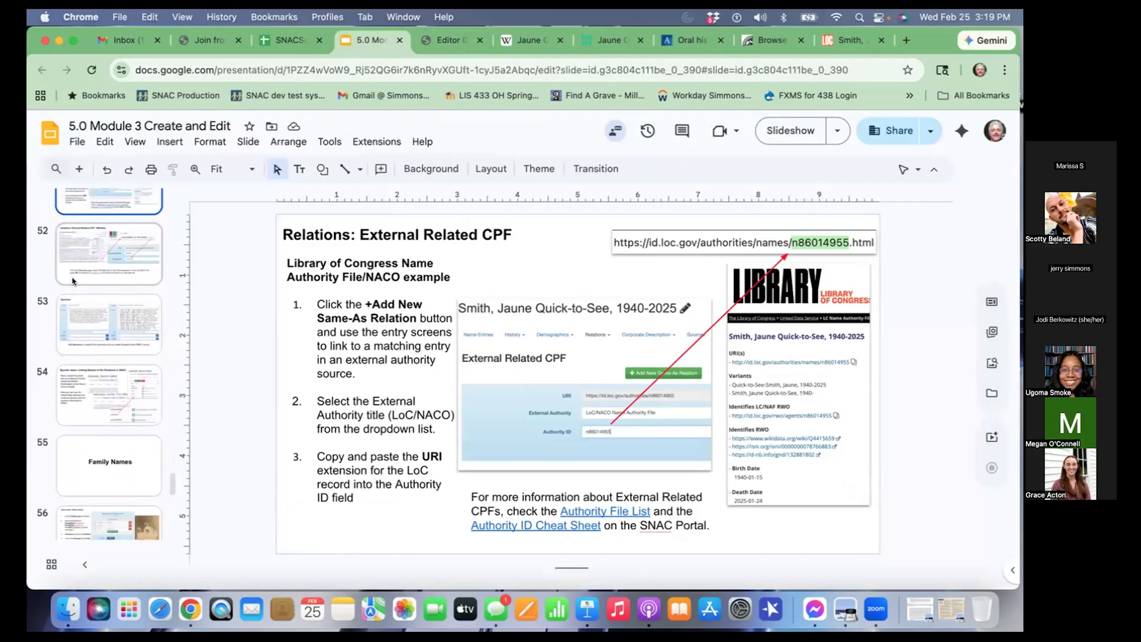